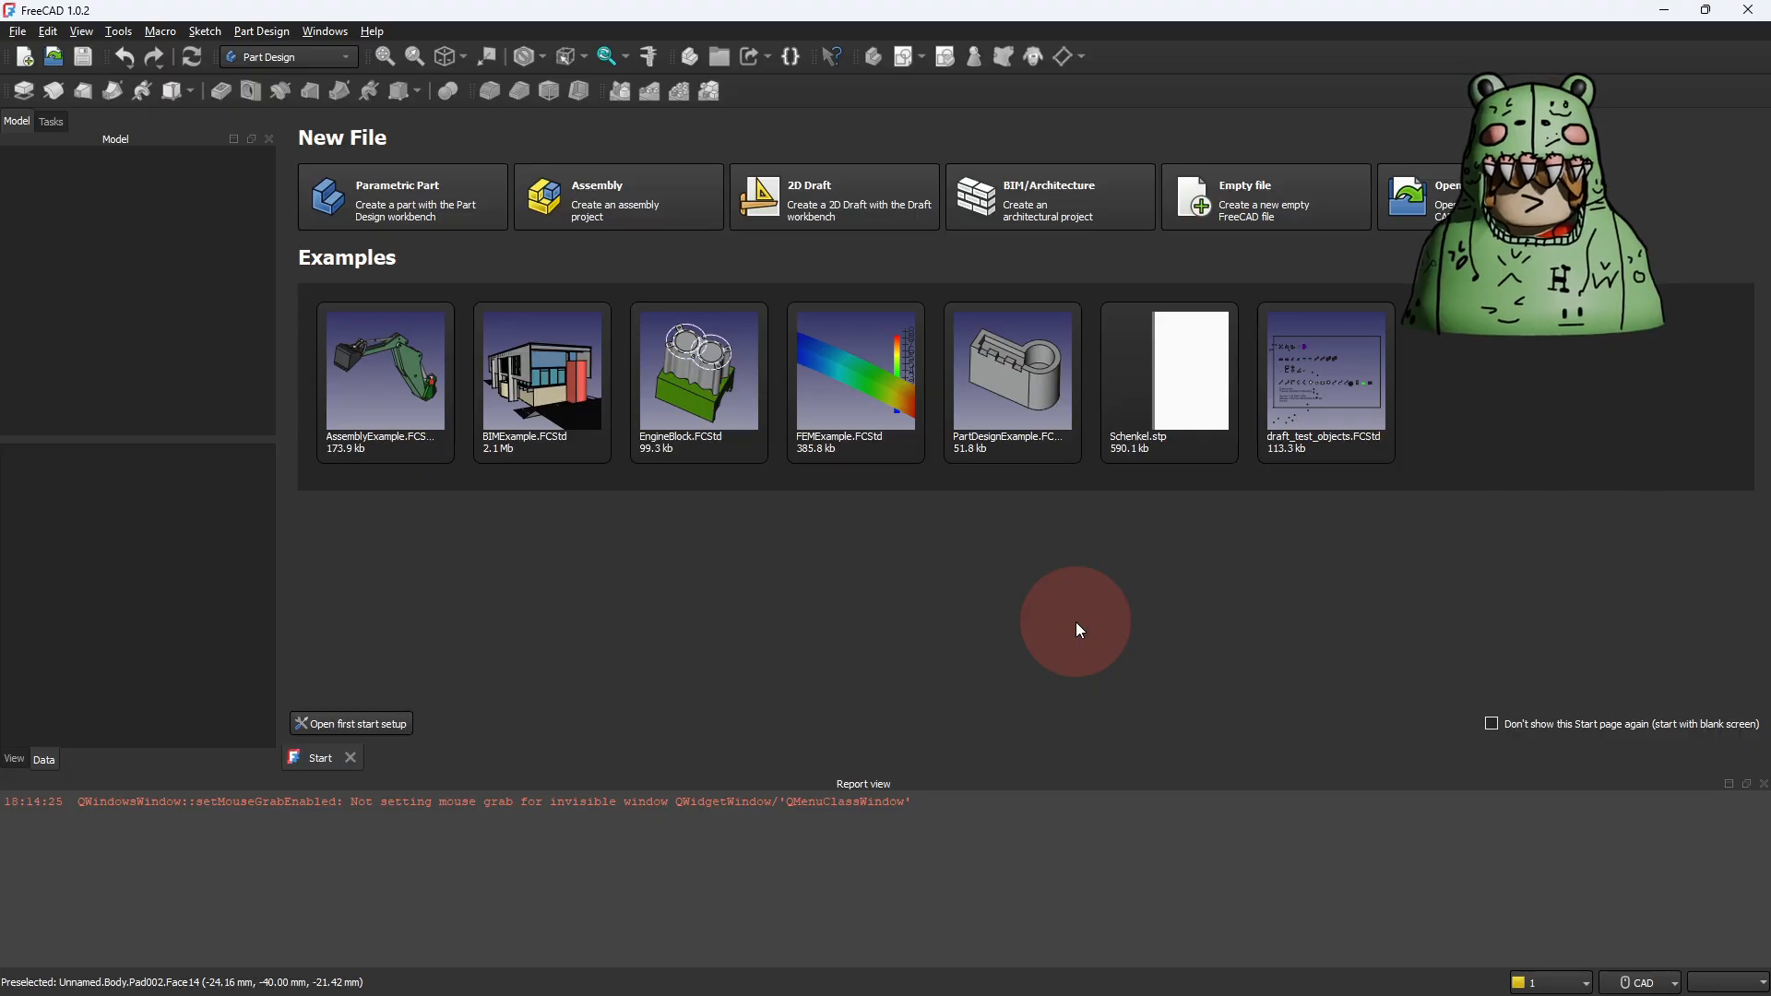
# Step: Create an empty file and start a new sketch on the XY plane
pyautogui.click(1270, 214)
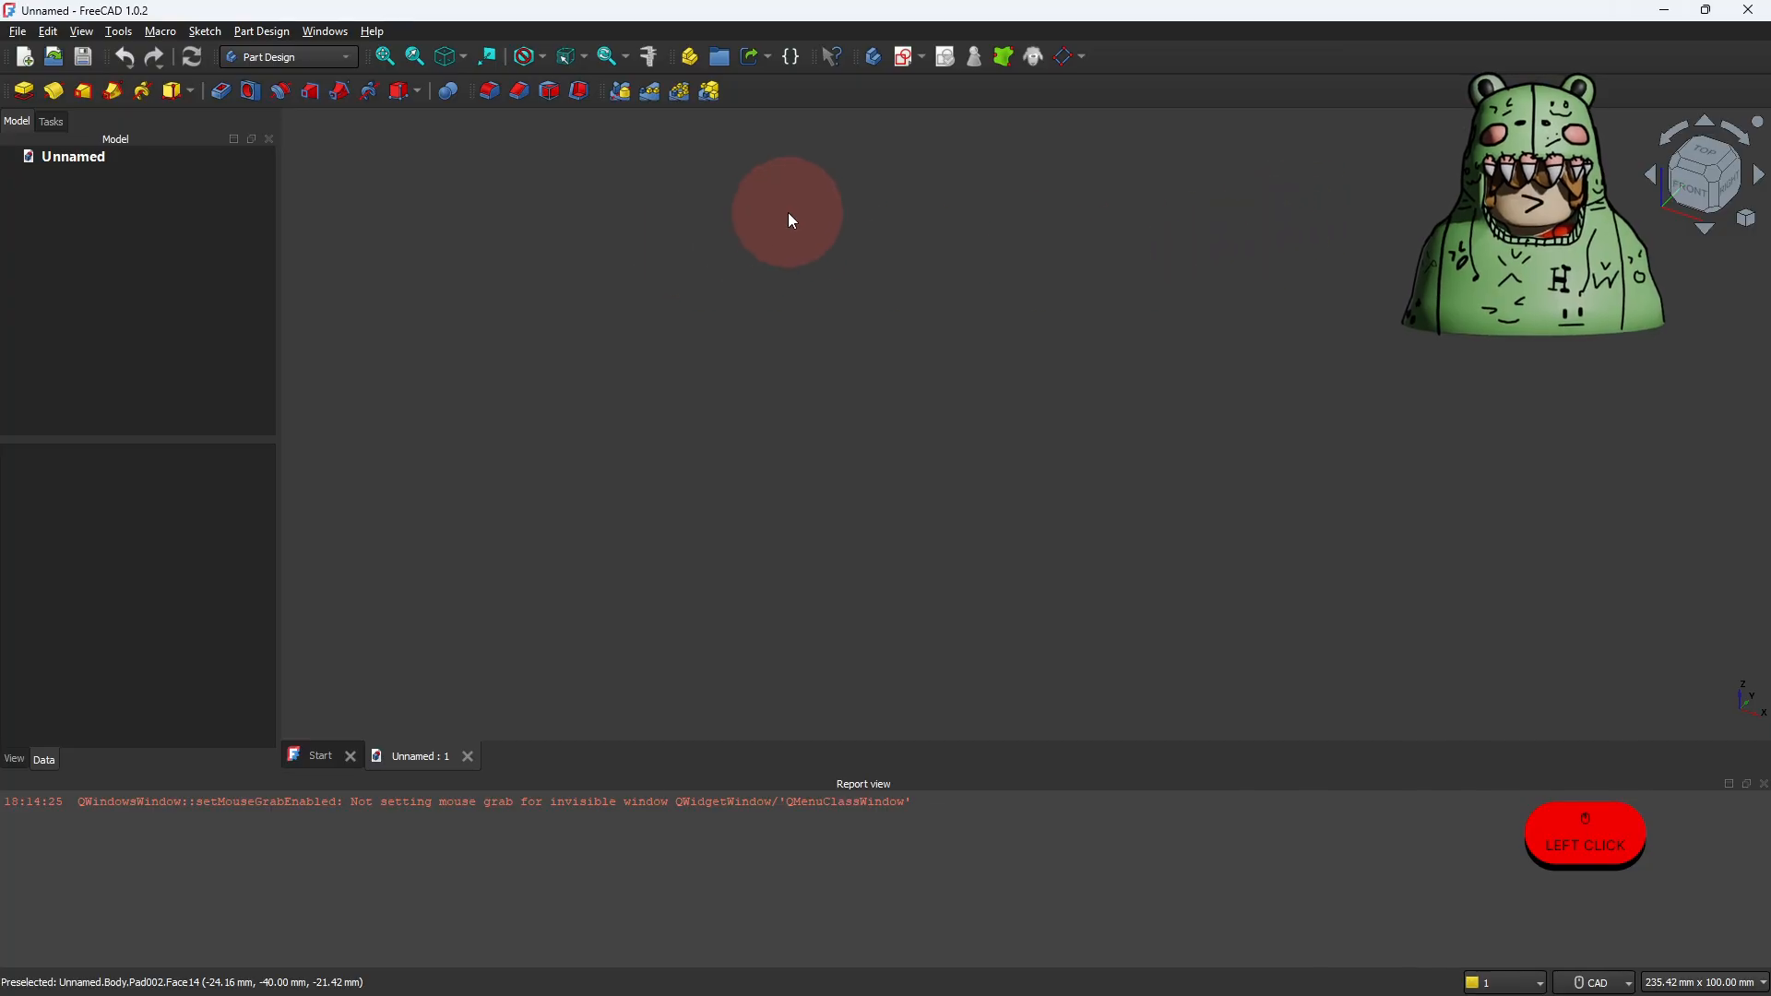
pyautogui.click(902, 59)
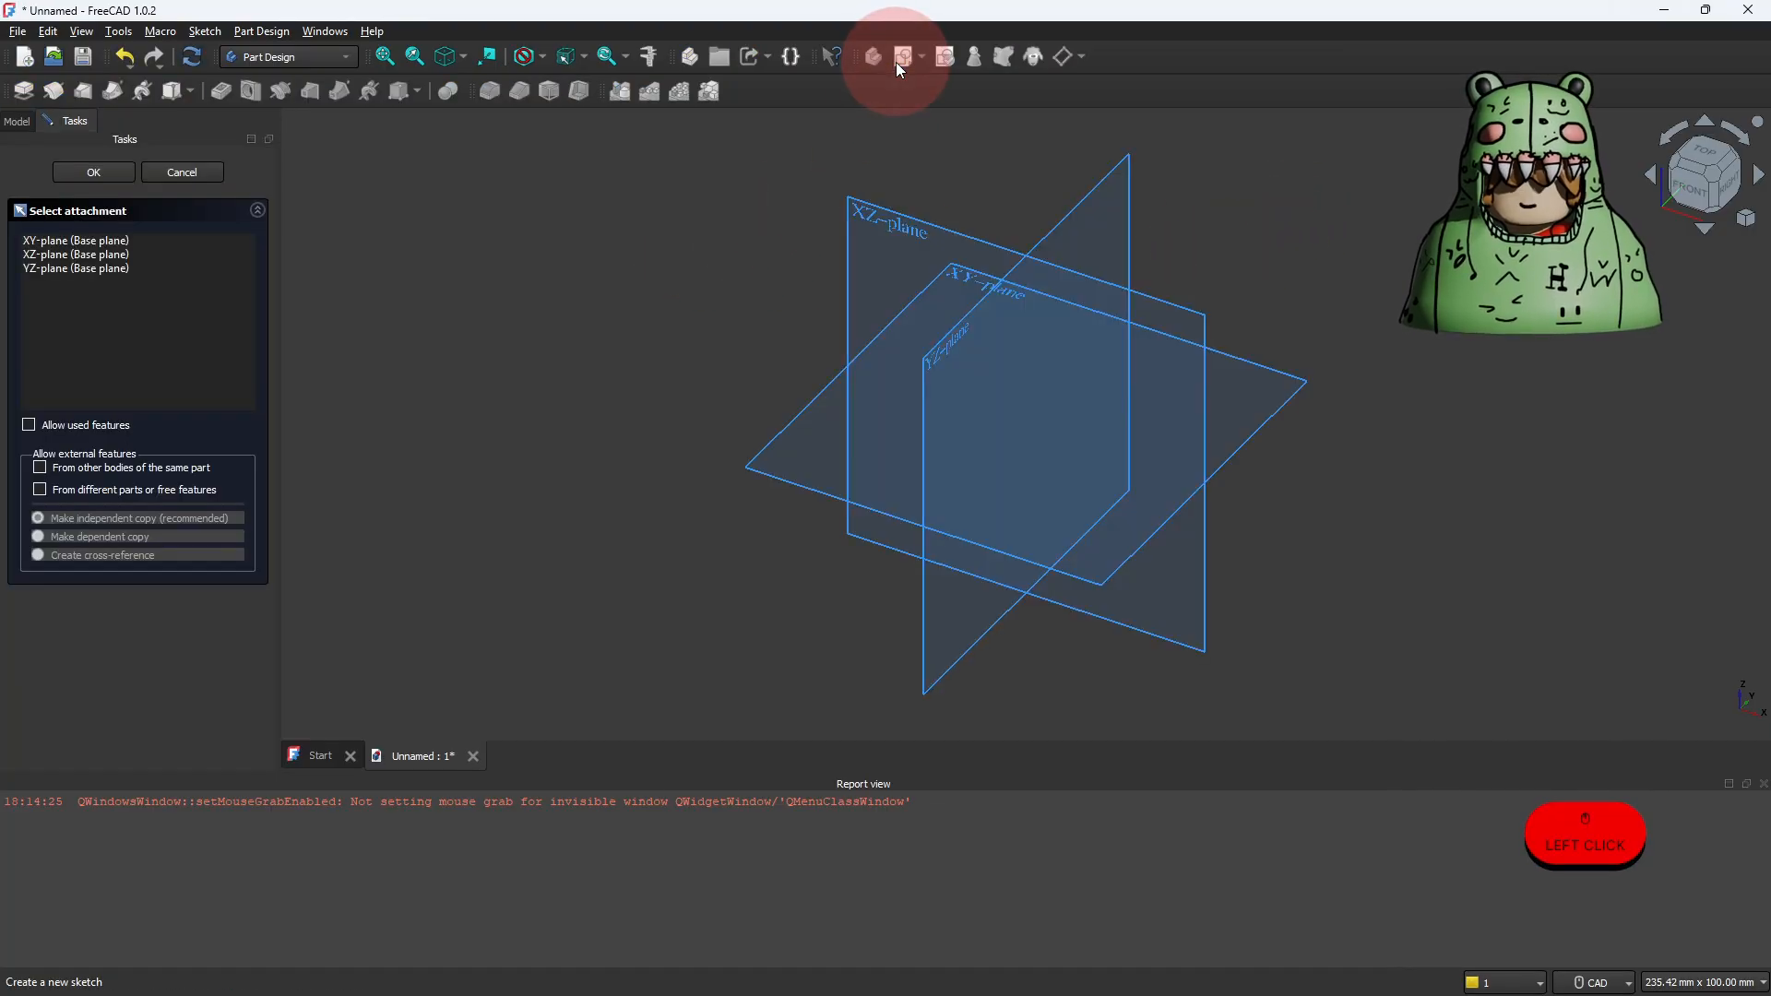
pyautogui.click(802, 420)
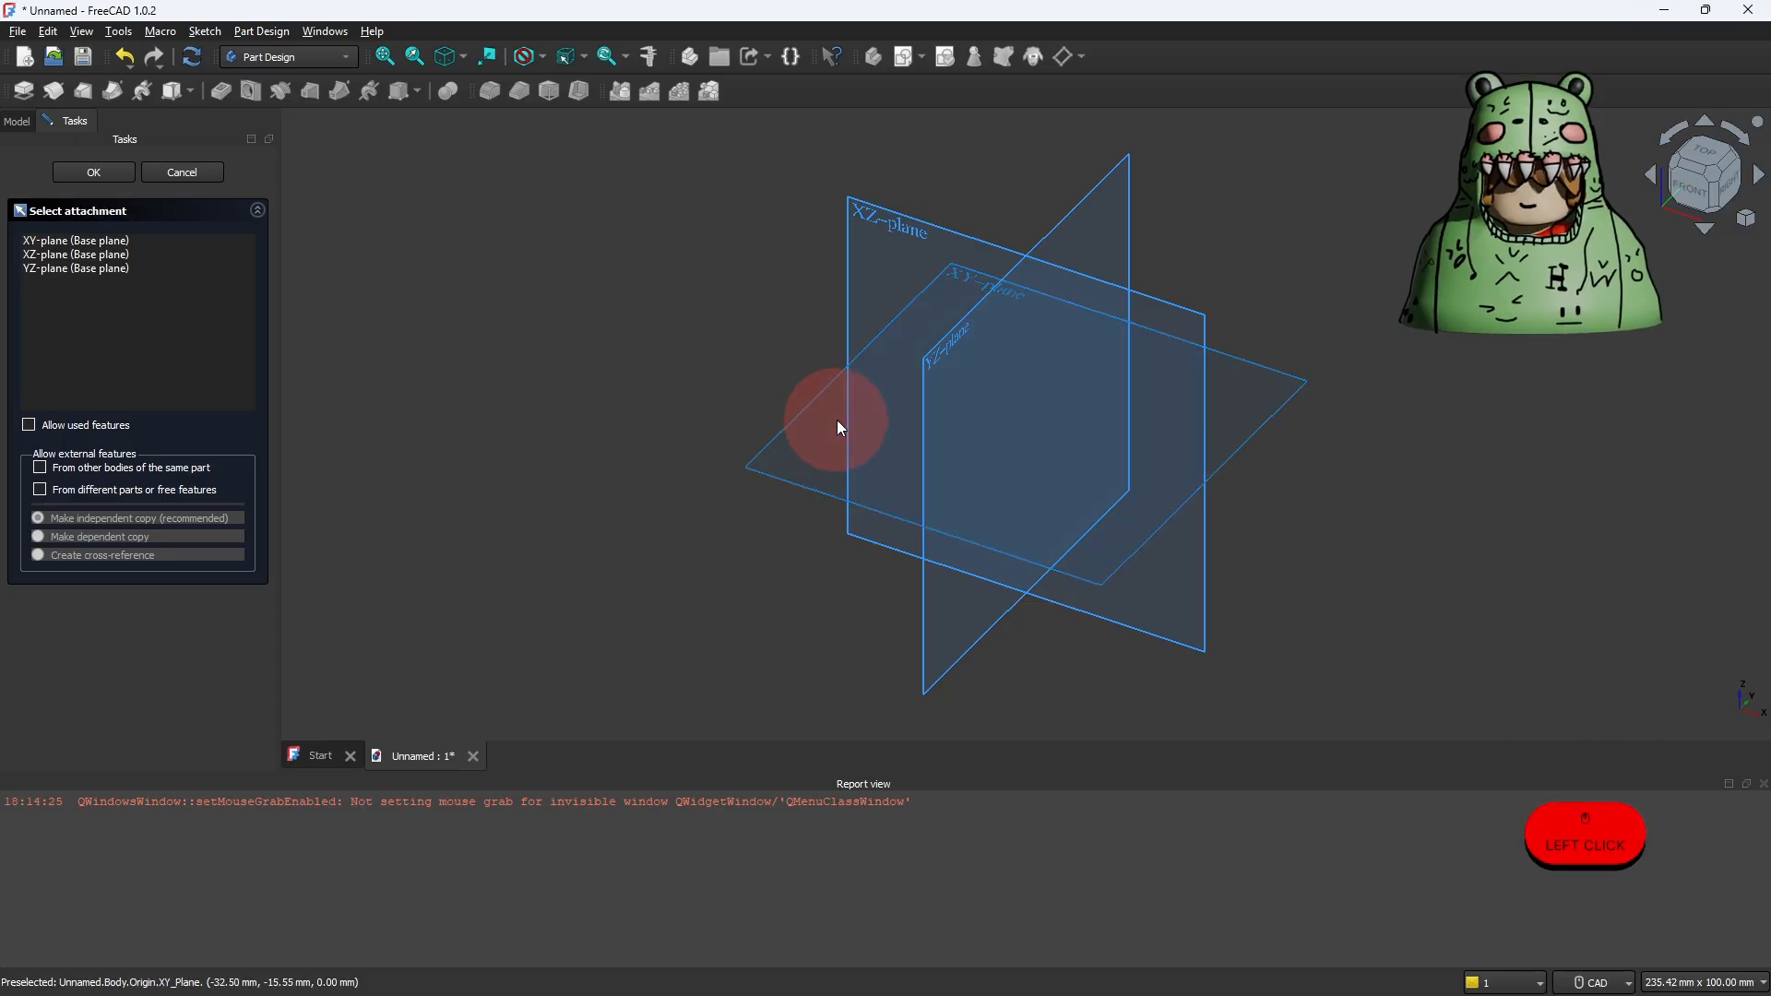
# Step: Draw a rectangle around the origin, 80 mm wide and 80 mm high
pyautogui.scroll(4, 963, 473)
pyautogui.moveTo(961, 468); pyautogui.dragTo(788, 479, button='middle')
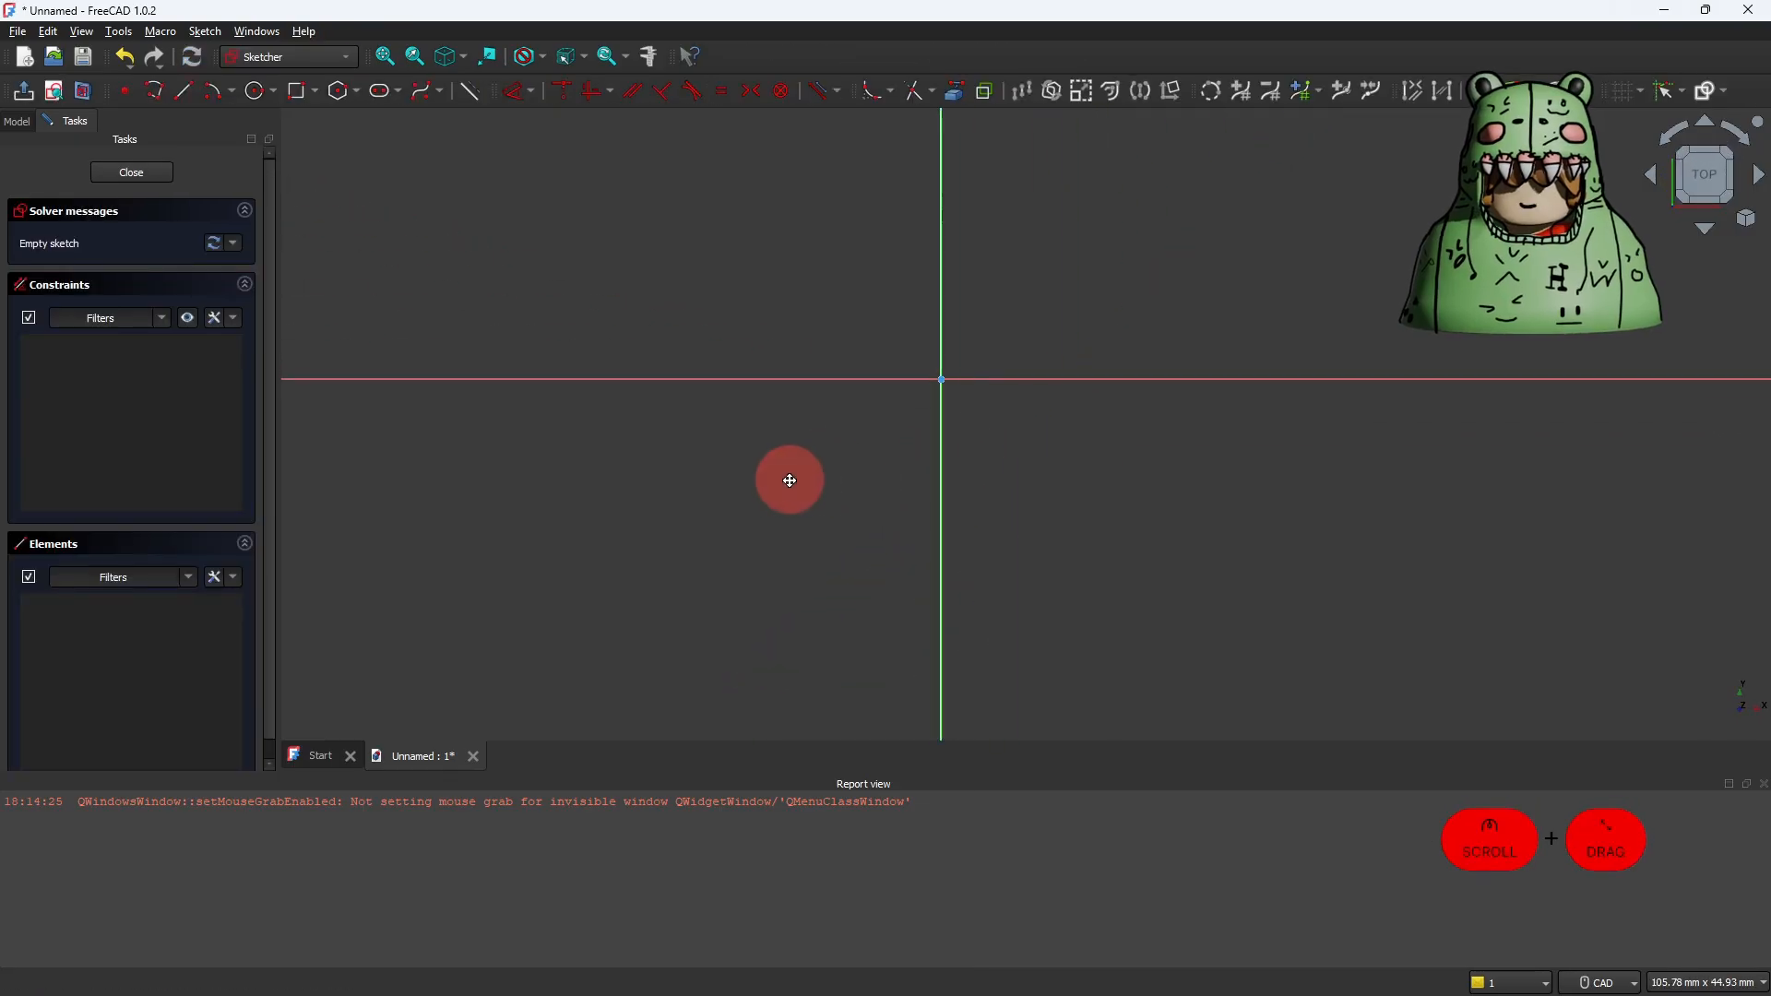
pyautogui.click(299, 97)
pyautogui.click(610, 161)
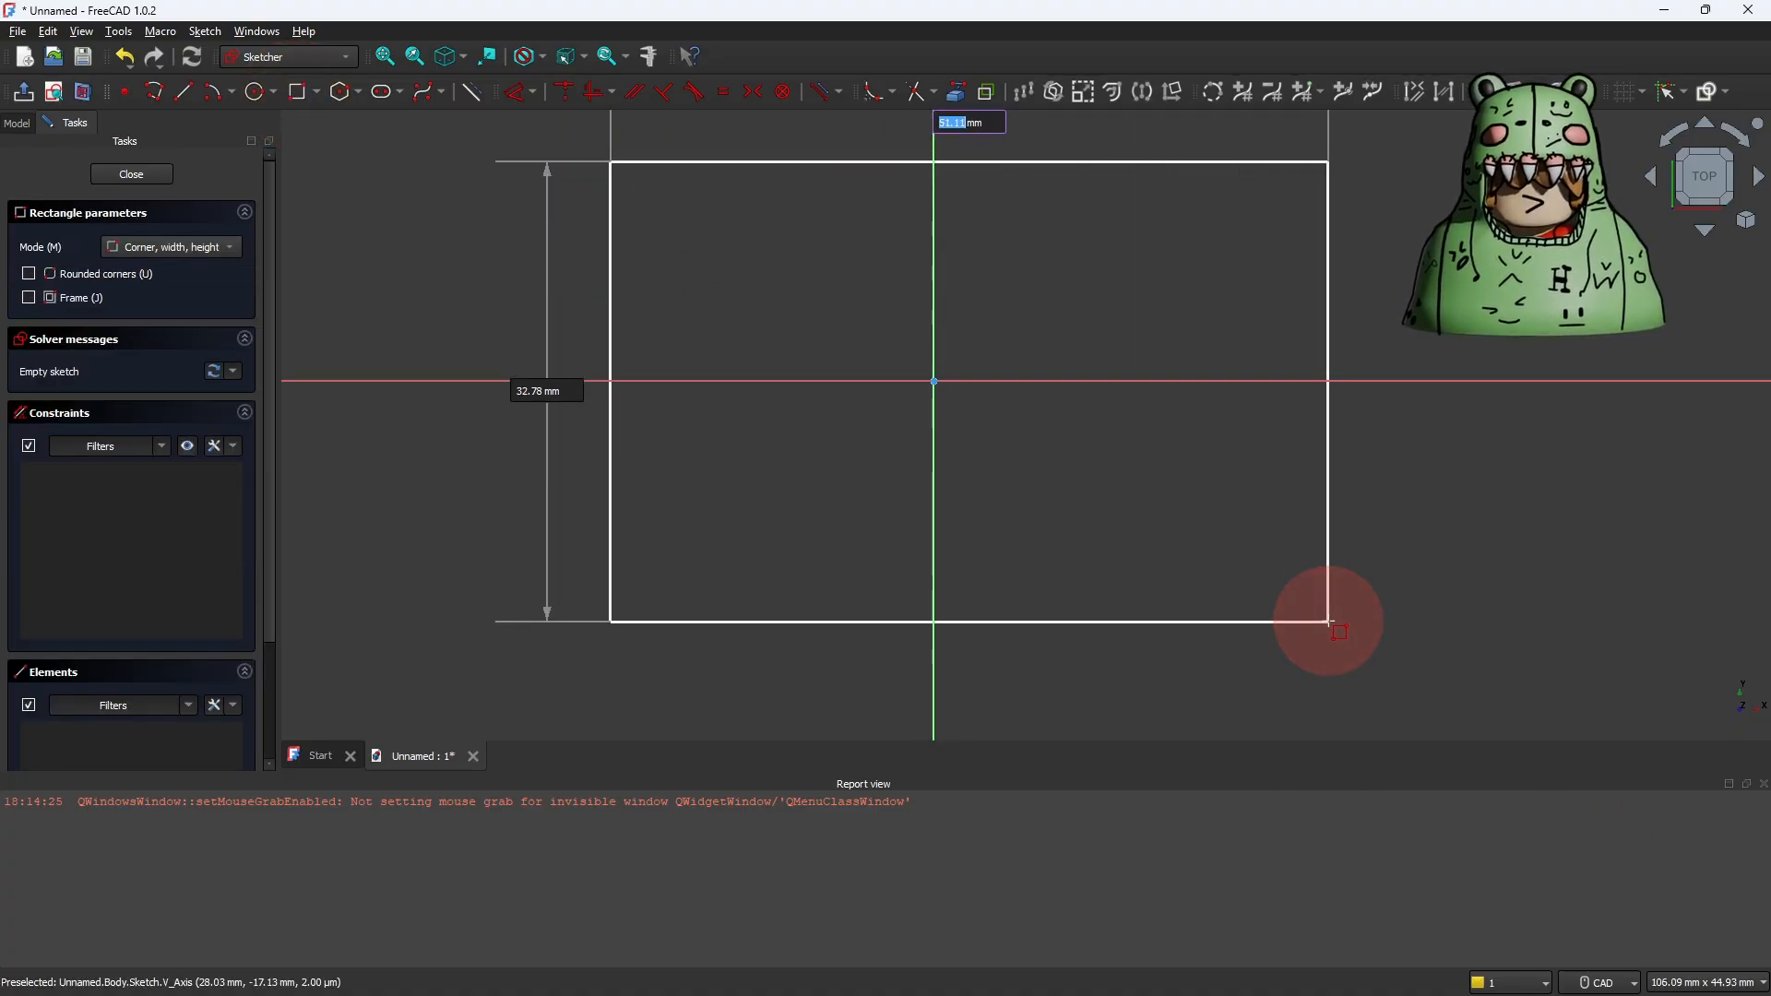
pyautogui.write('80')
pyautogui.press('Tab')
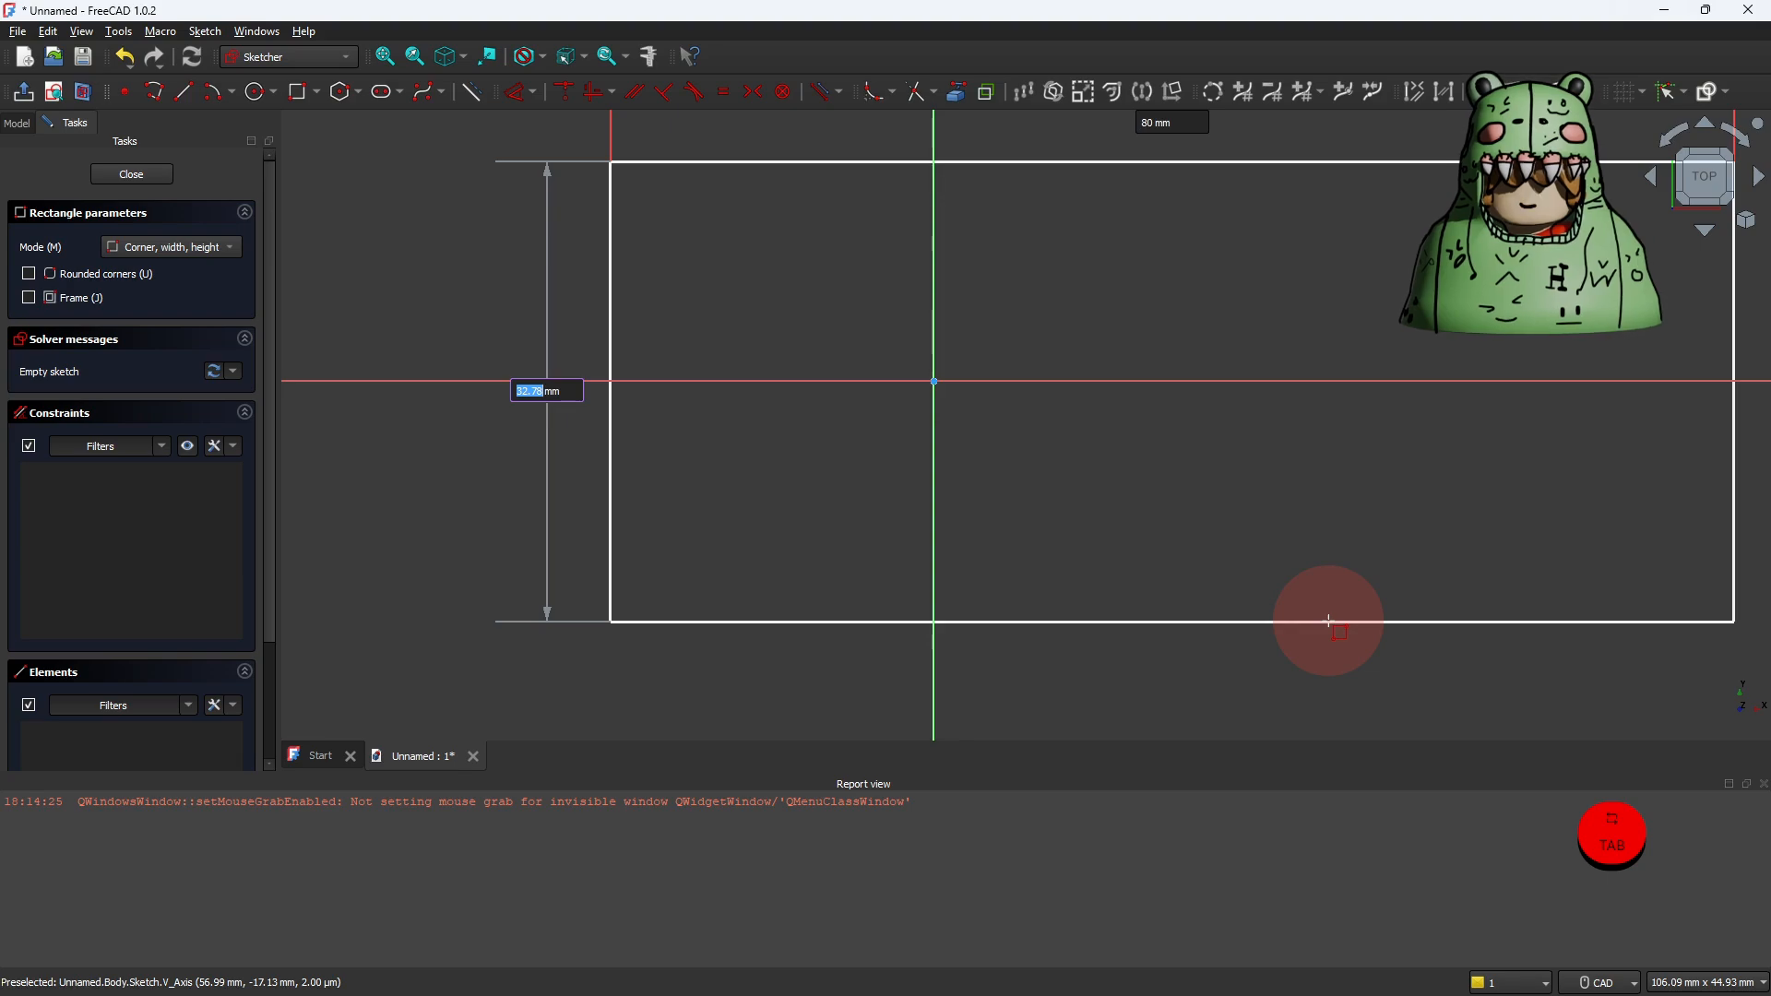
pyautogui.write('8')
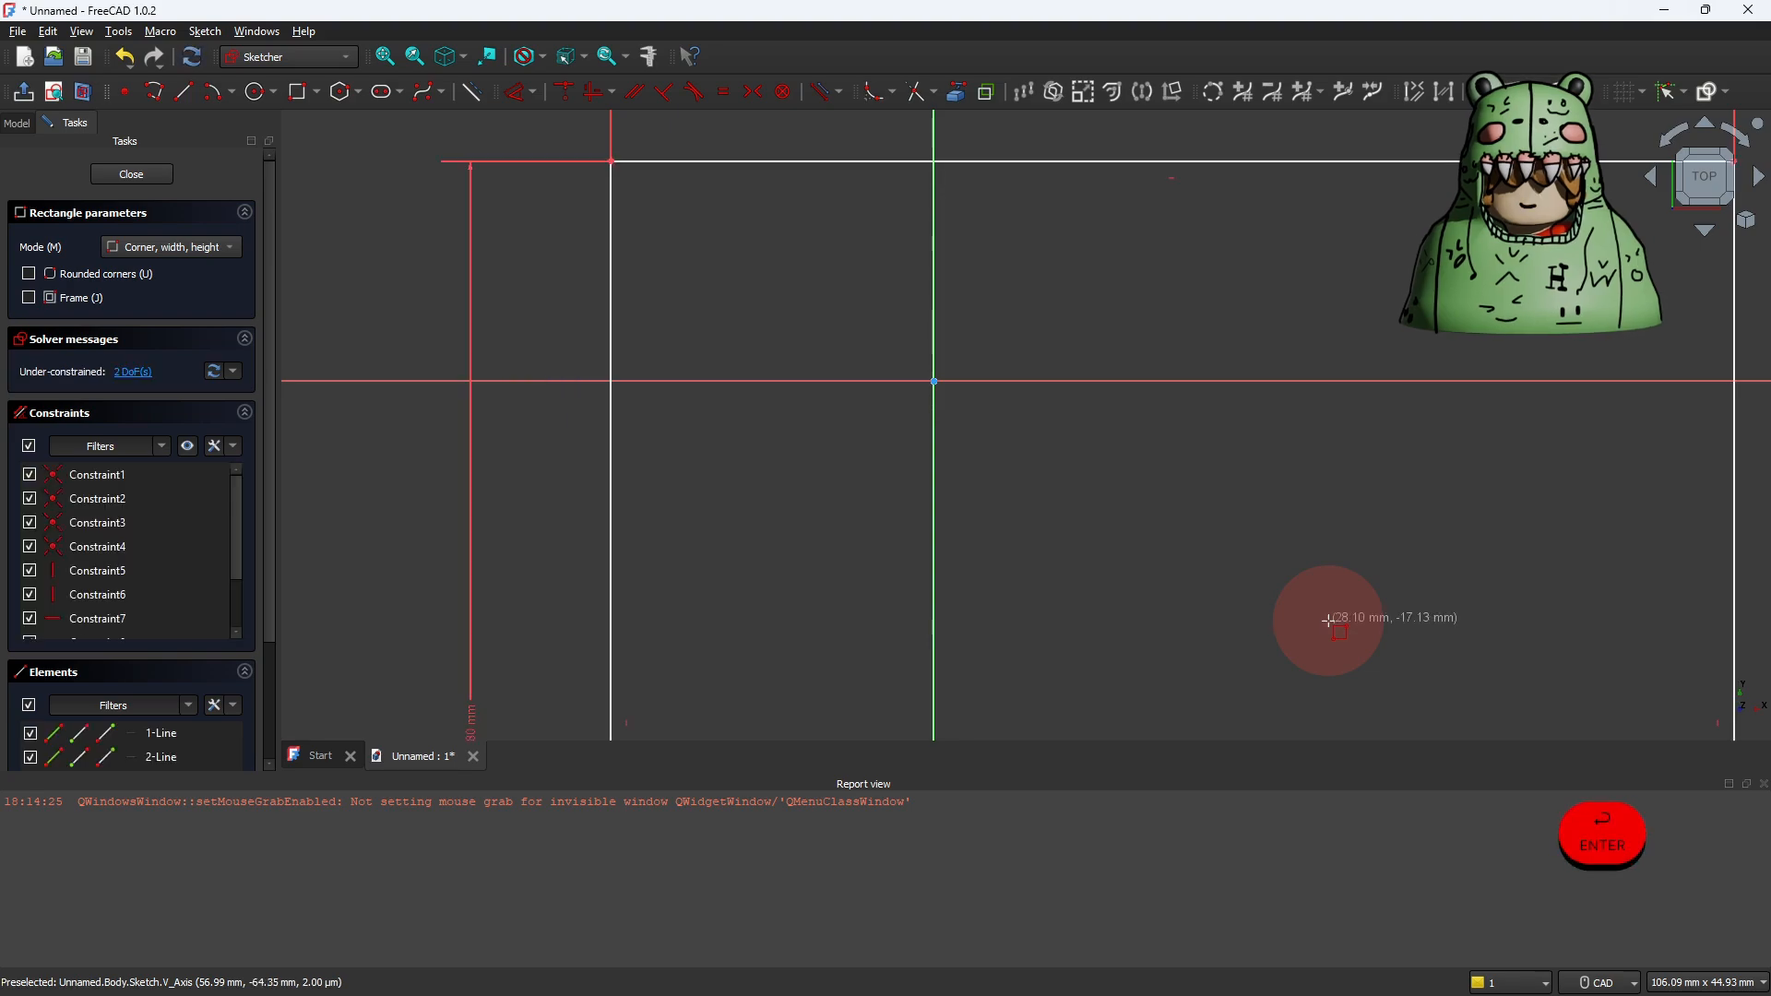
pyautogui.scroll(-5, 1324, 621)
pyautogui.moveTo(1324, 621); pyautogui.dragTo(973, 464, button='middle')
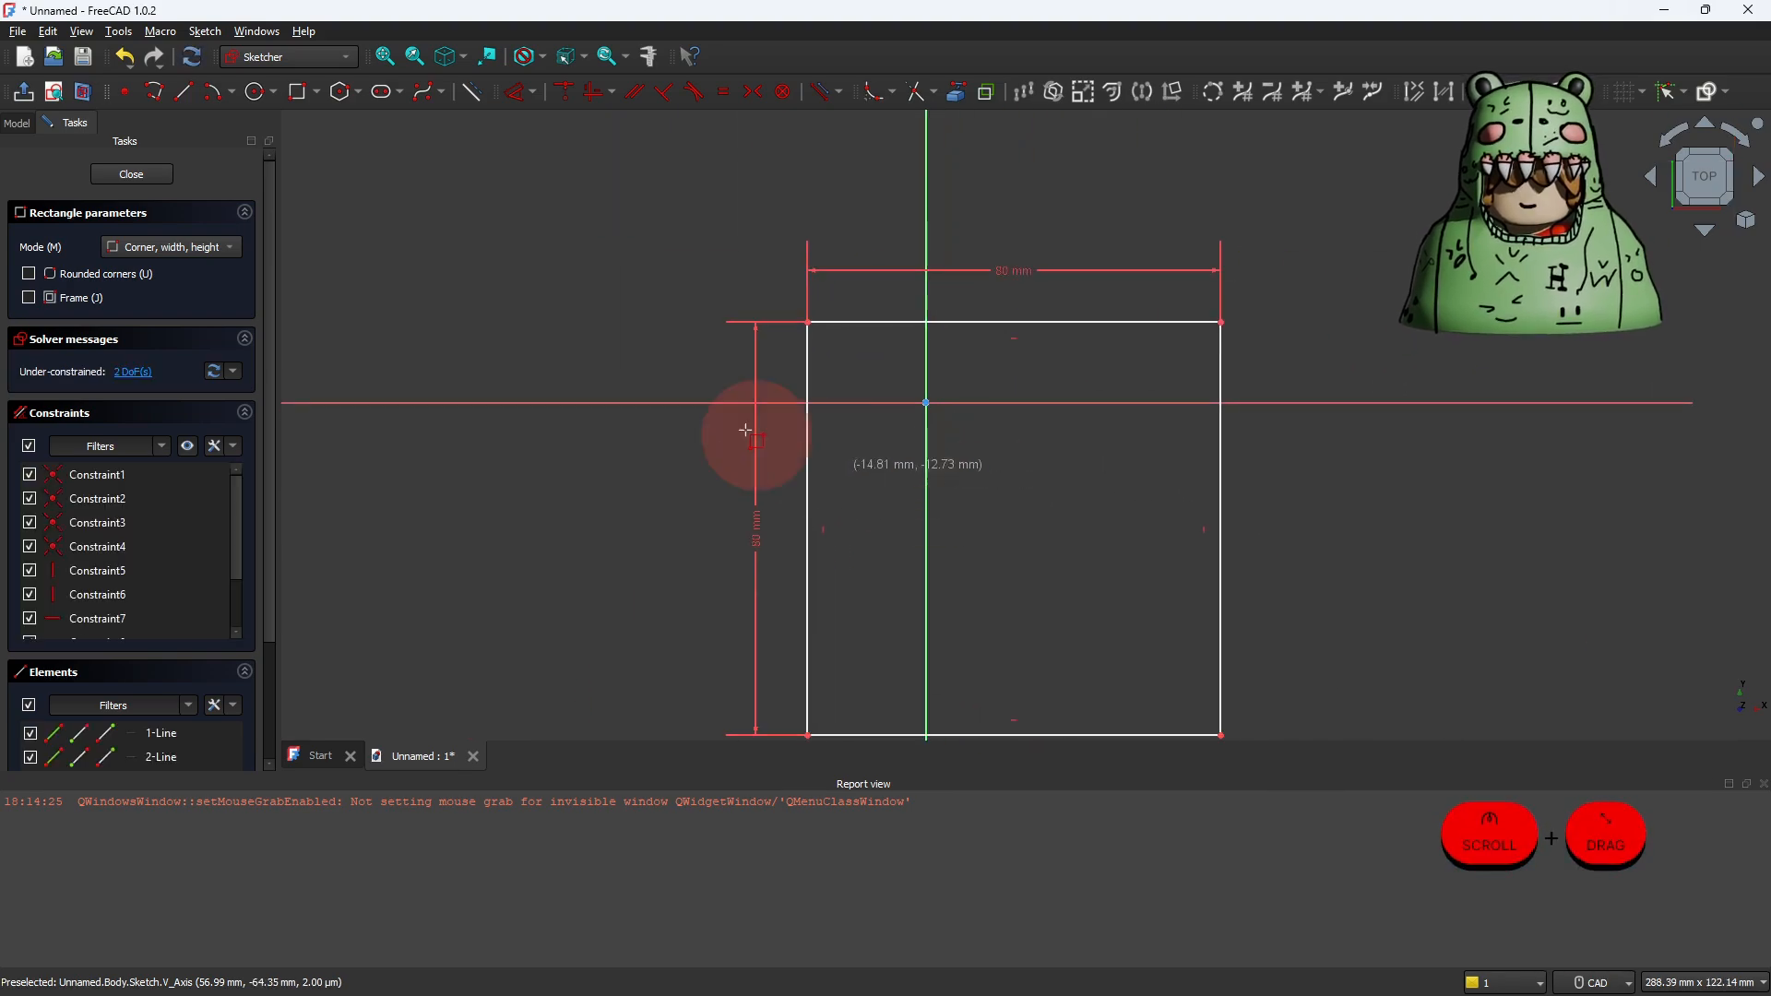
pyautogui.rightClick(565, 266)
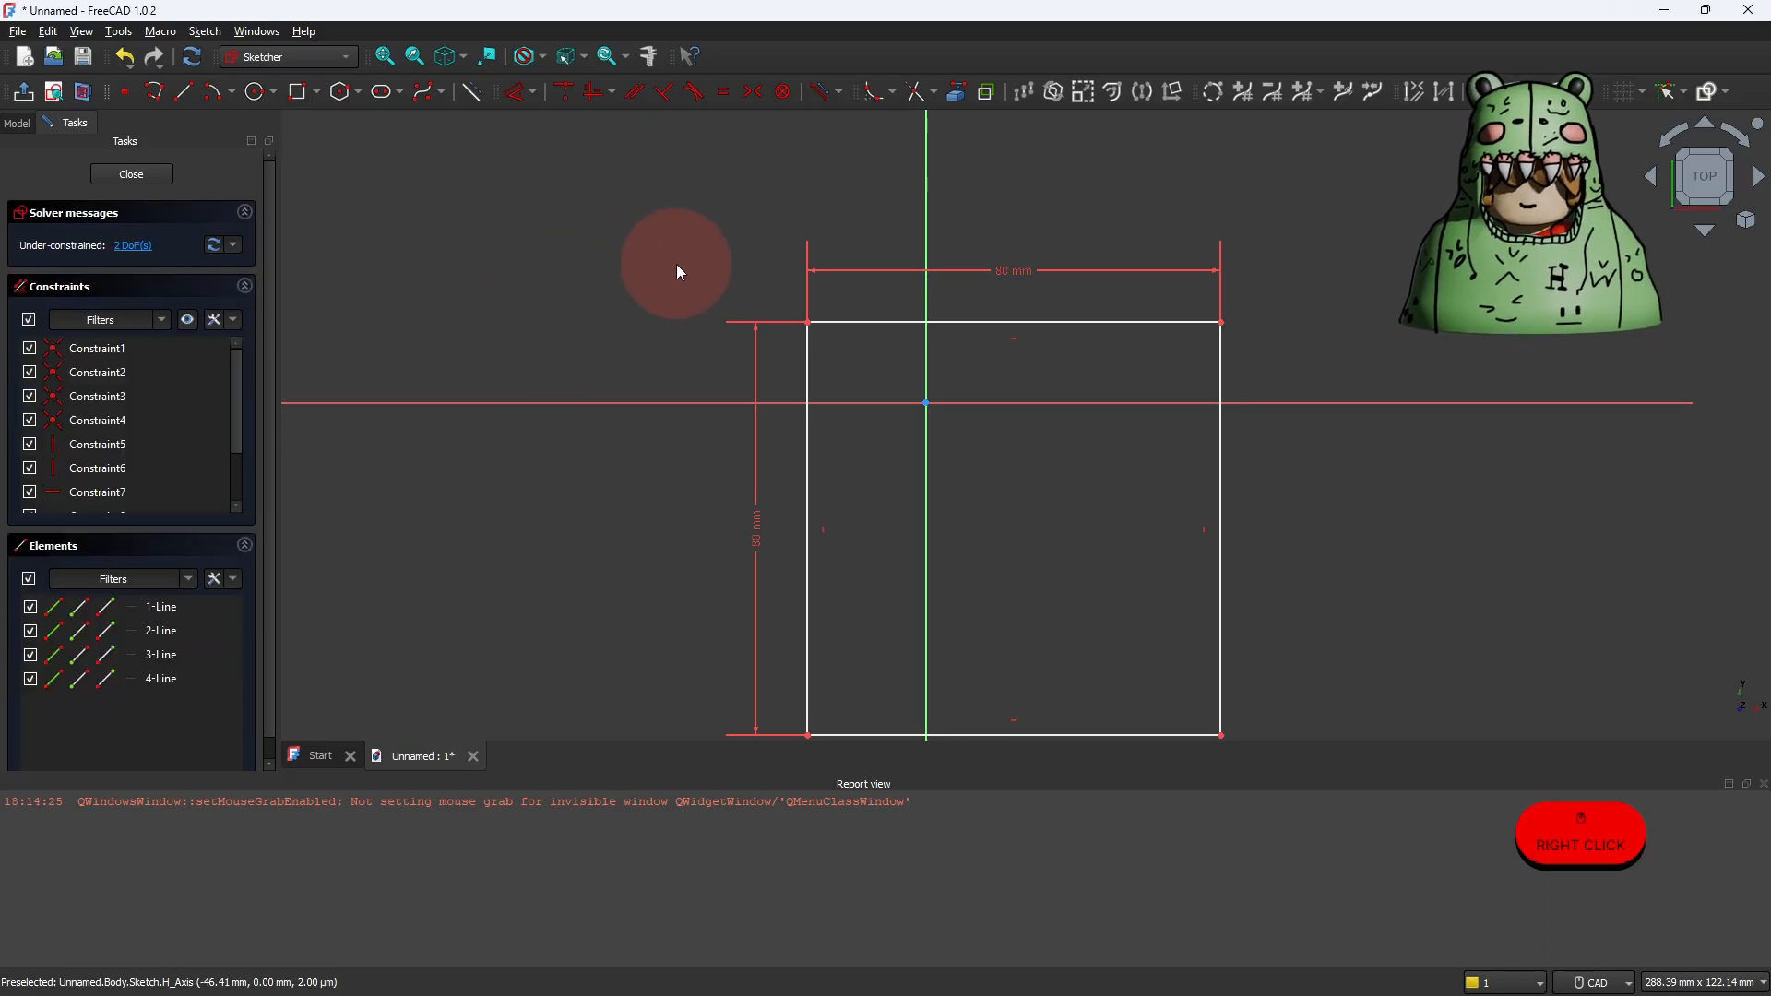
# Step: Constrain the rectangle's two left corners symmetric about the horizontal axis and test how the shape still moves
pyautogui.click(807, 324)
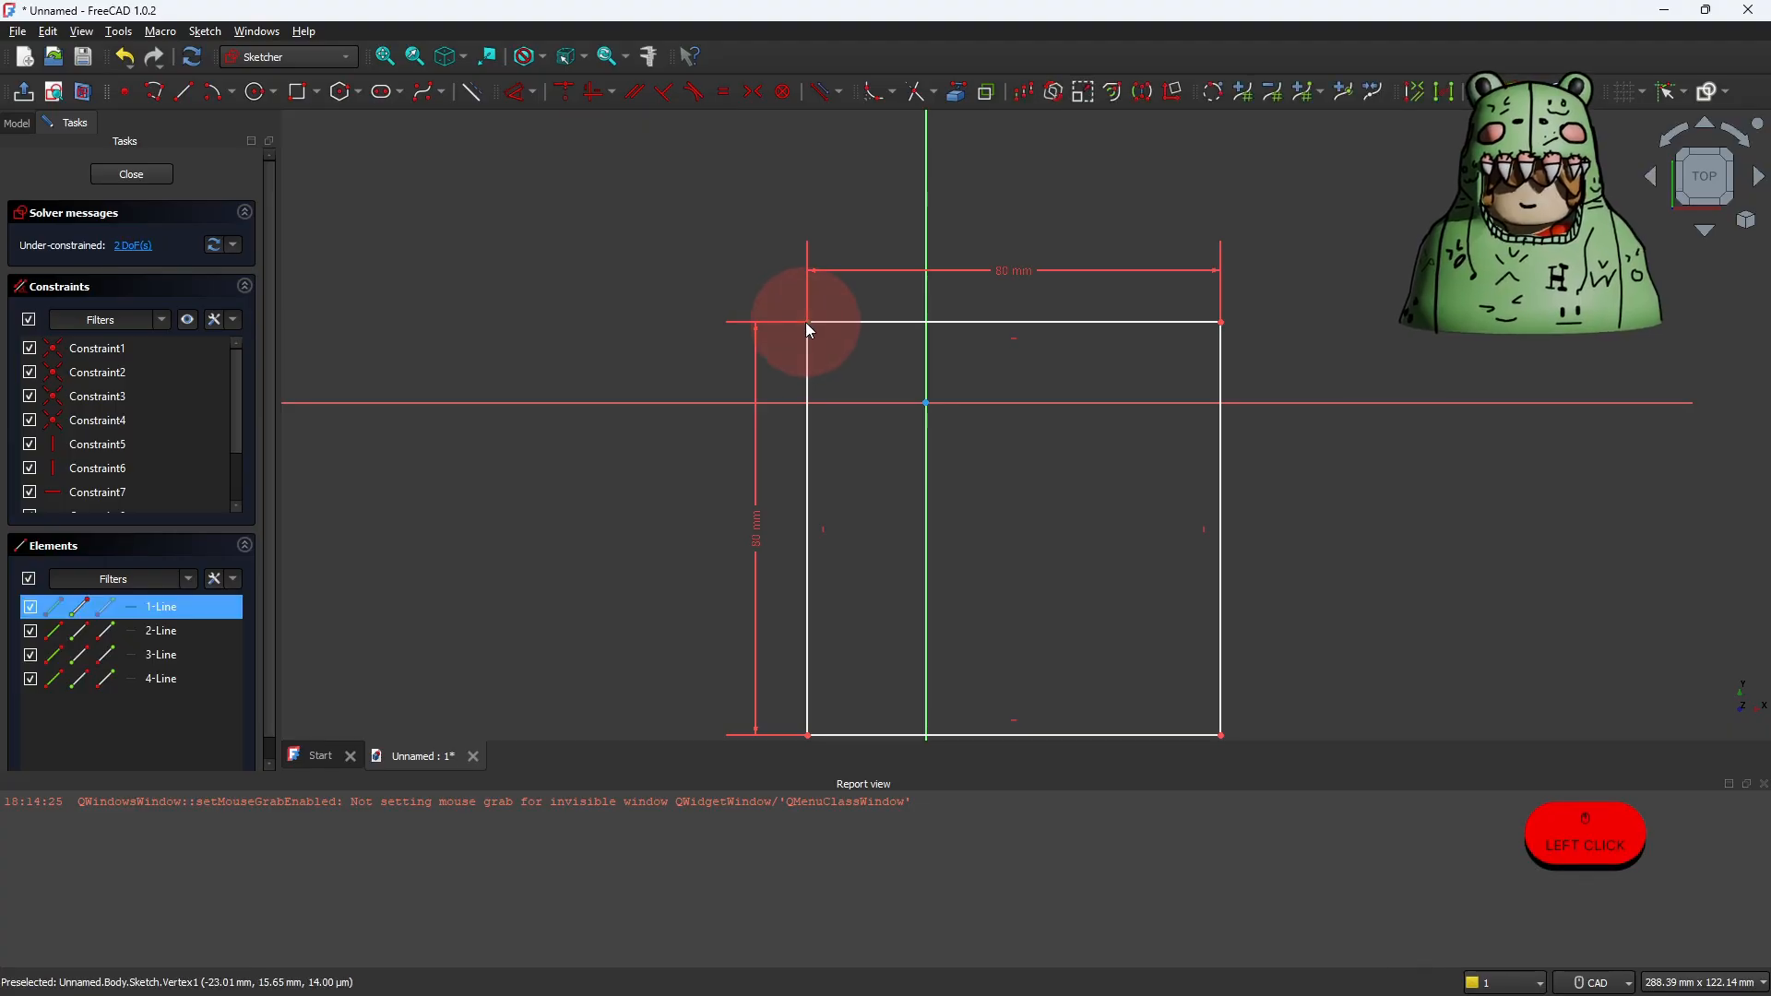
pyautogui.keyDown('shift'); pyautogui.click(808, 736); pyautogui.keyUp('shift')
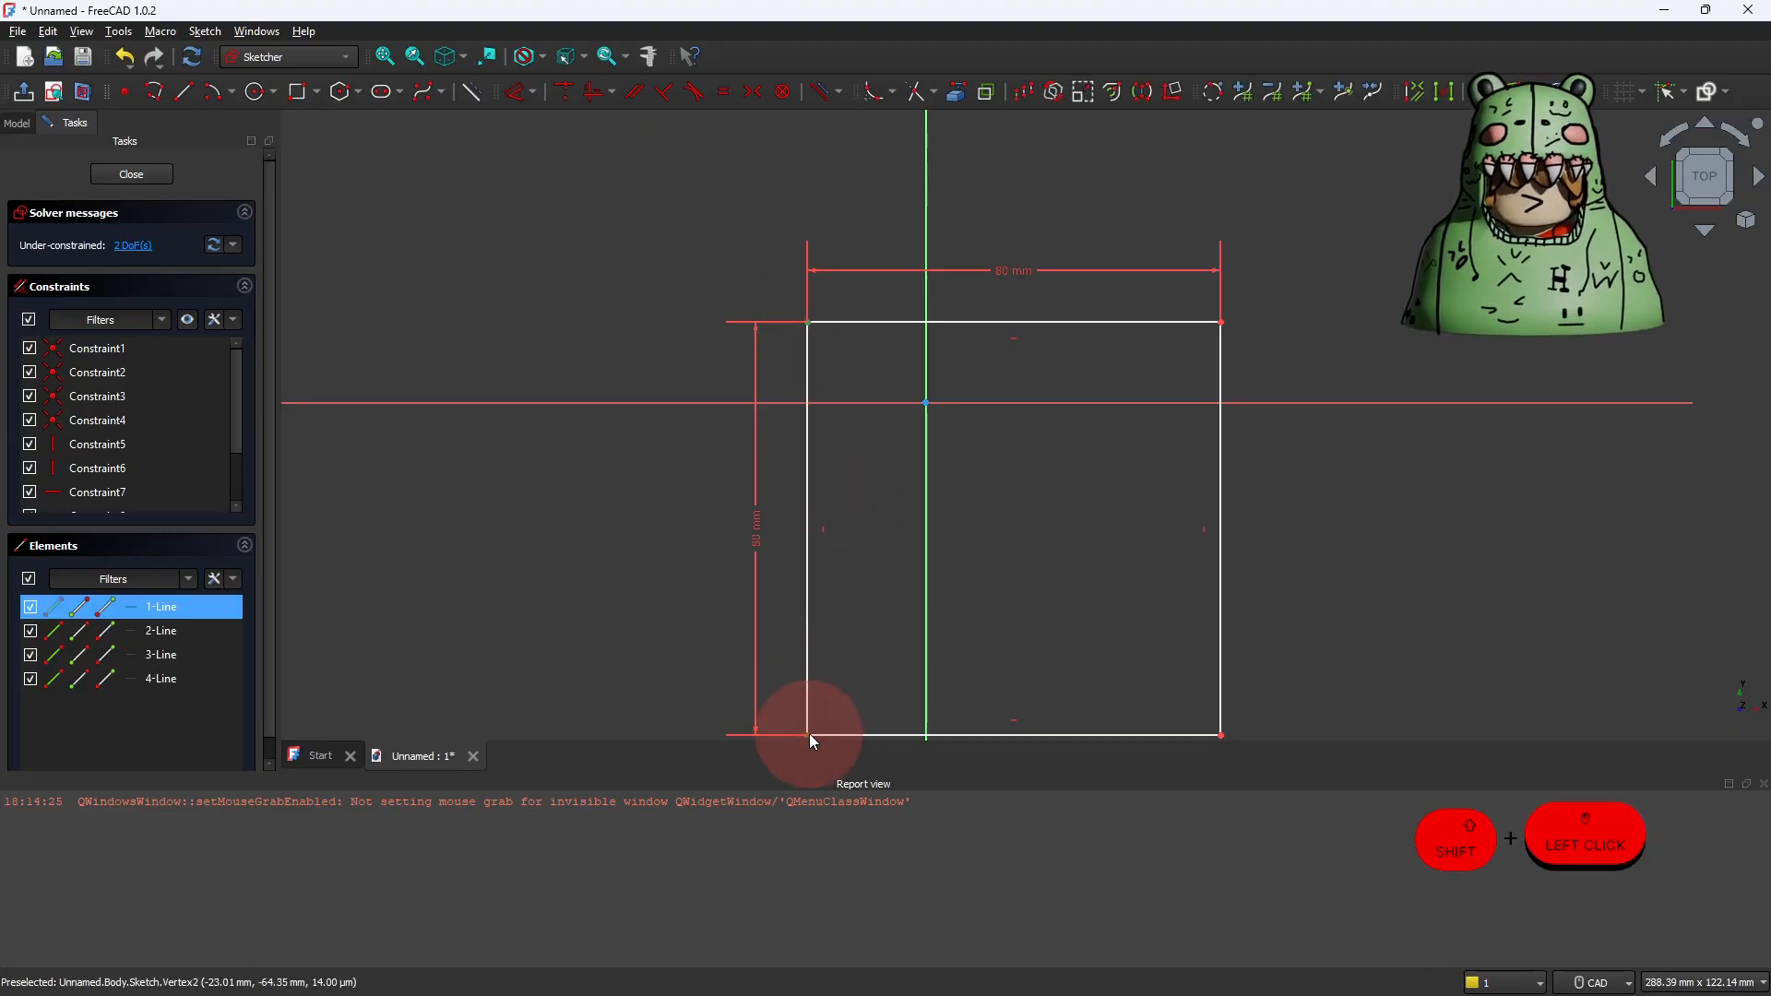
pyautogui.keyDown('shift'); pyautogui.click(857, 404); pyautogui.keyUp('shift')
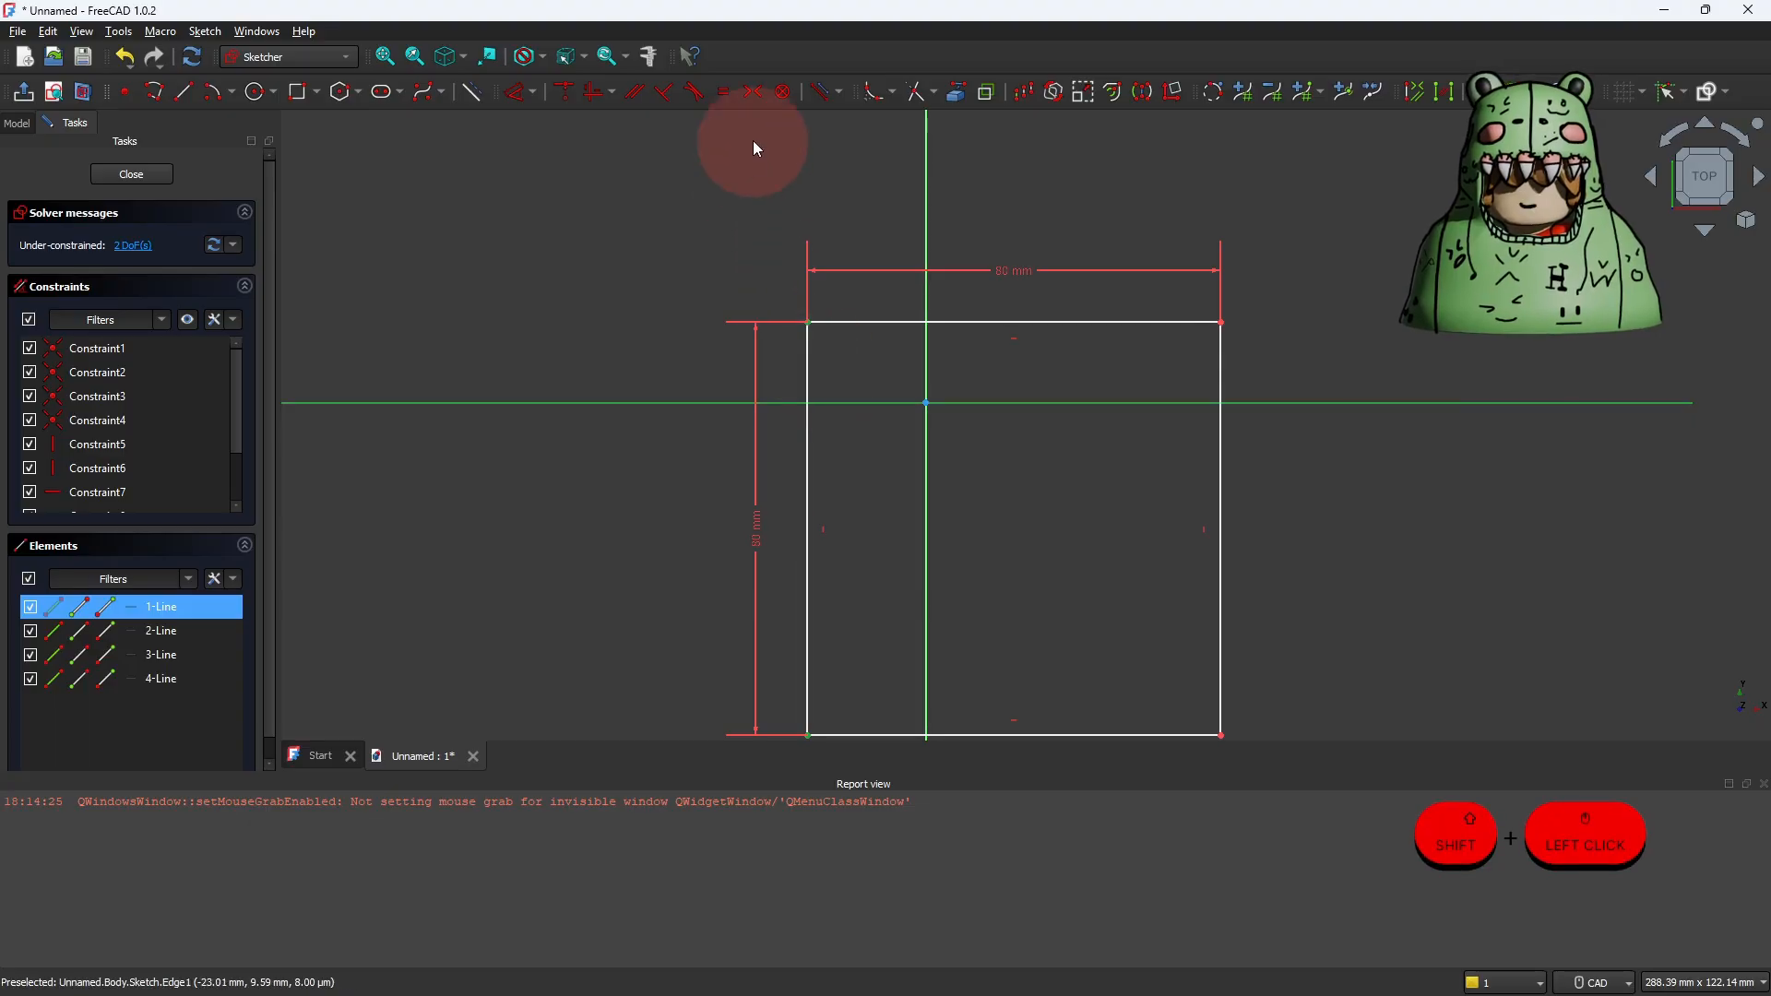
pyautogui.click(753, 93)
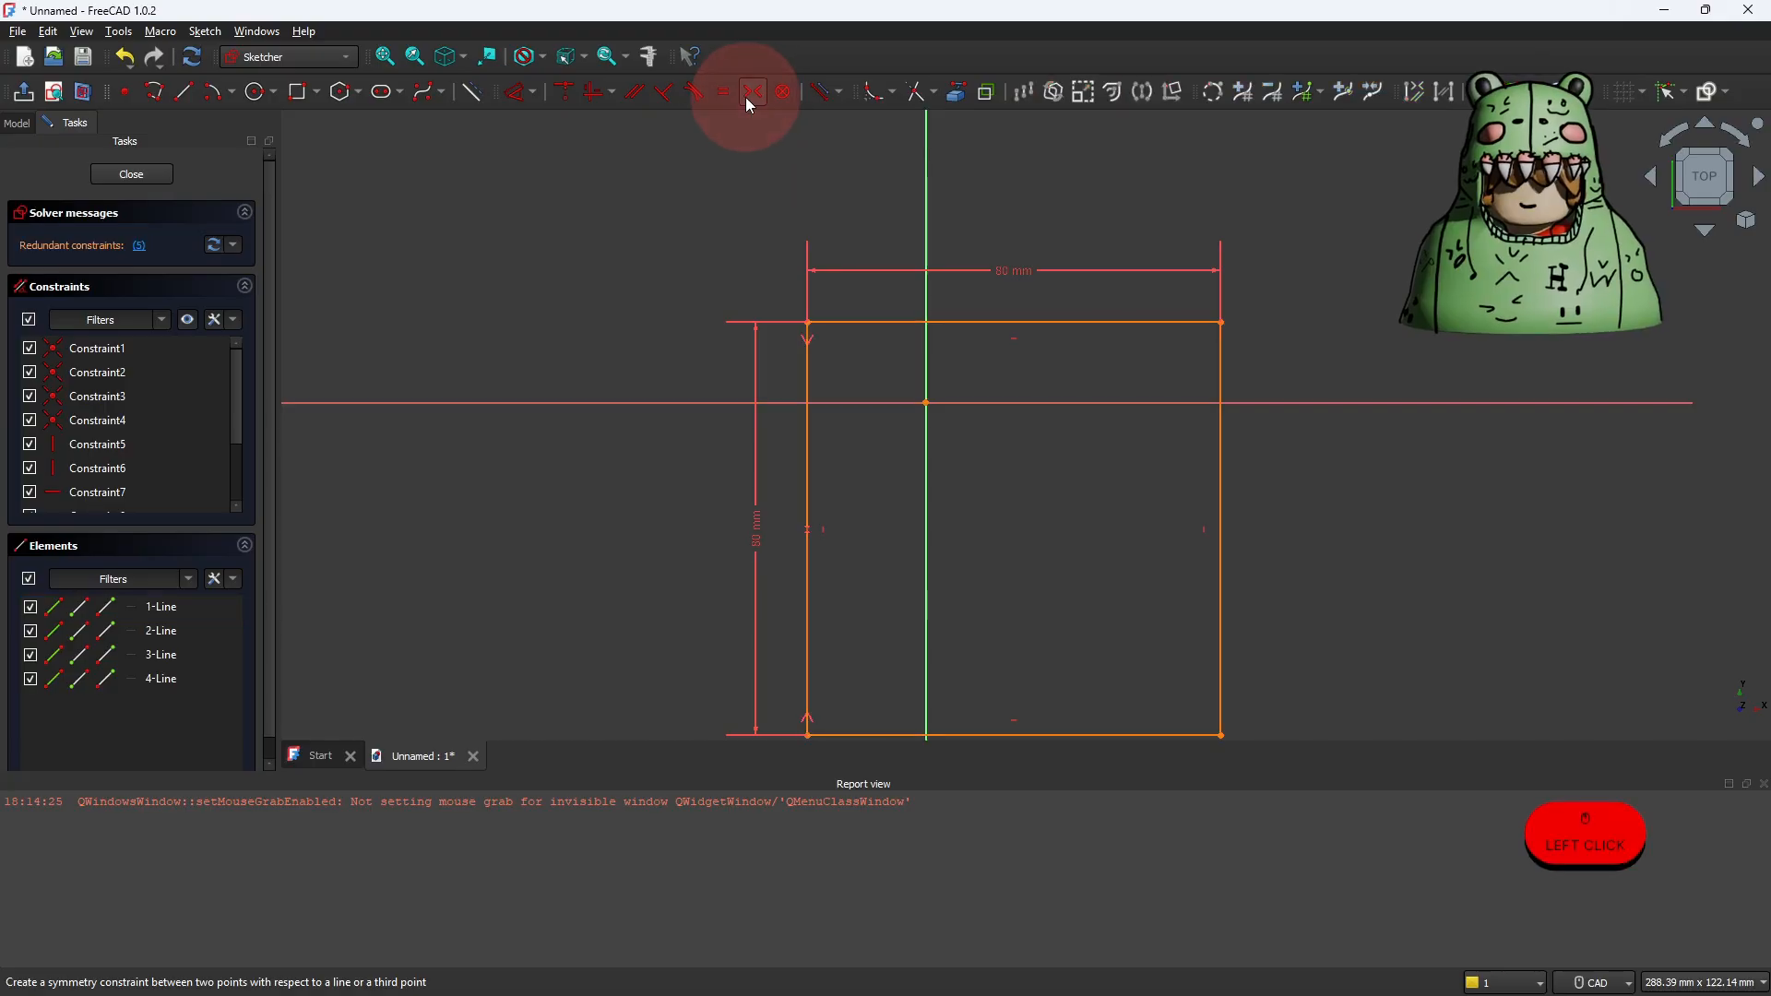
pyautogui.moveTo(891, 327); pyautogui.dragTo(835, 456)
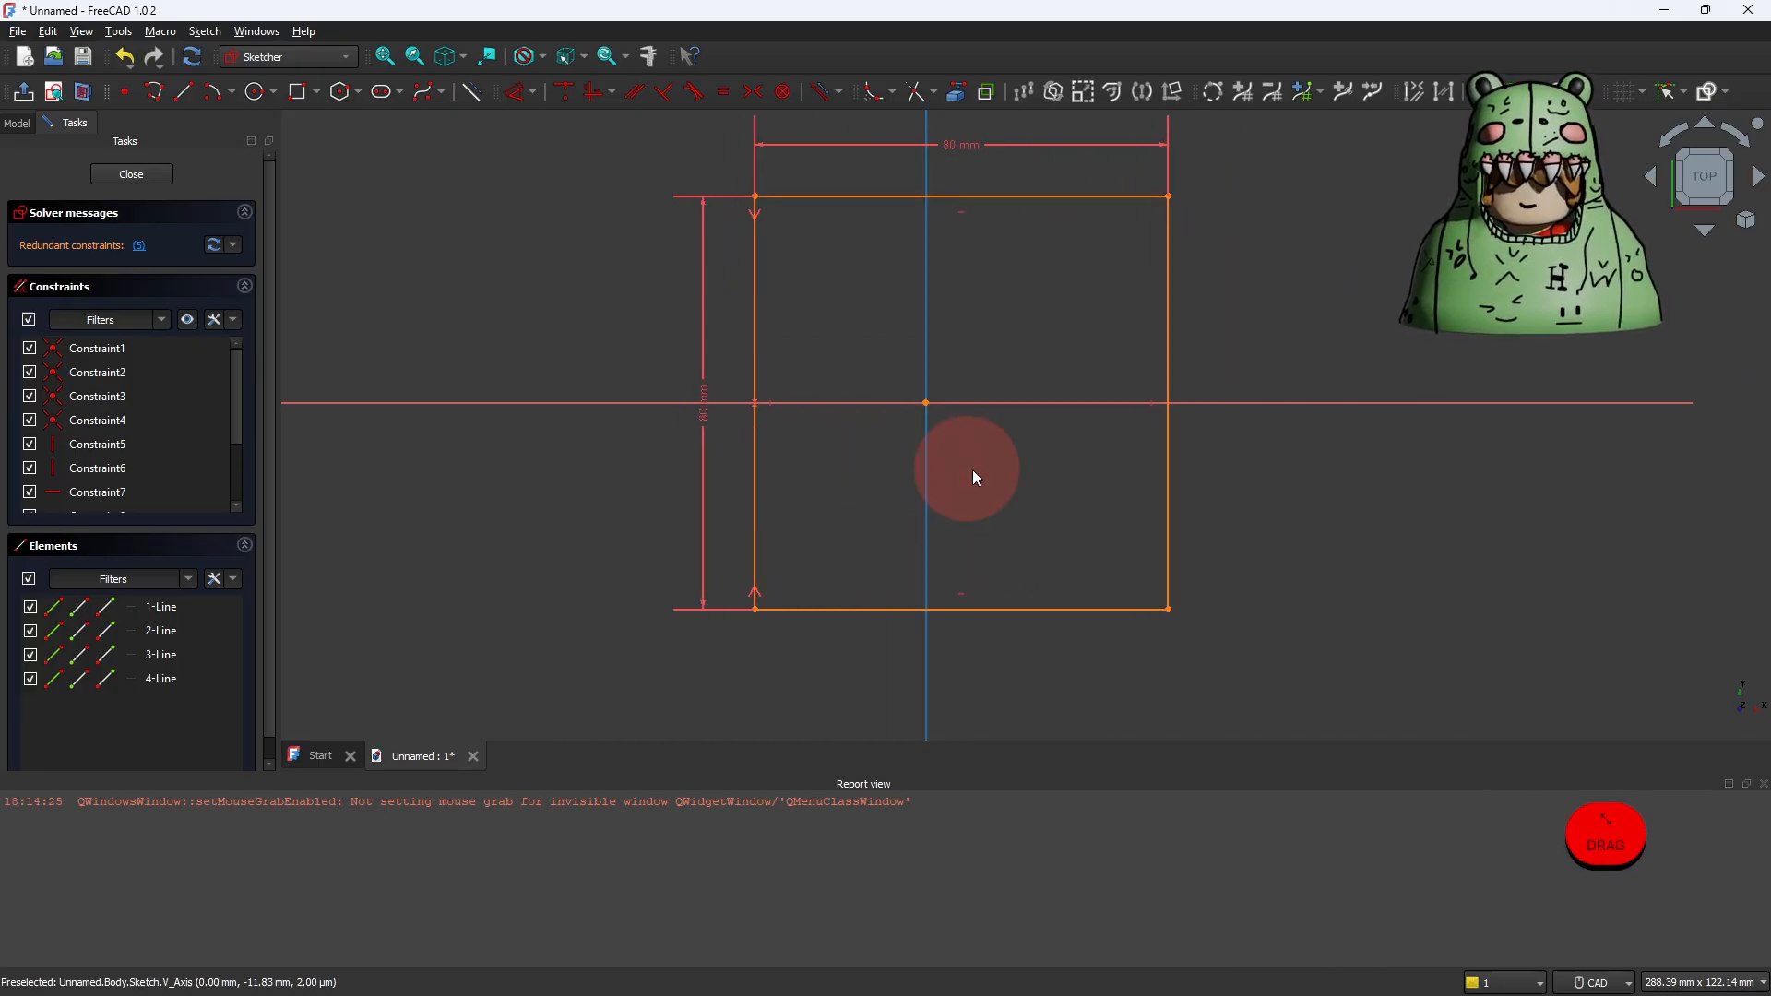
# Step: Constrain the rectangle's two upper corners symmetric about the vertical axis and test whether the shape still moves
pyautogui.click(747, 195)
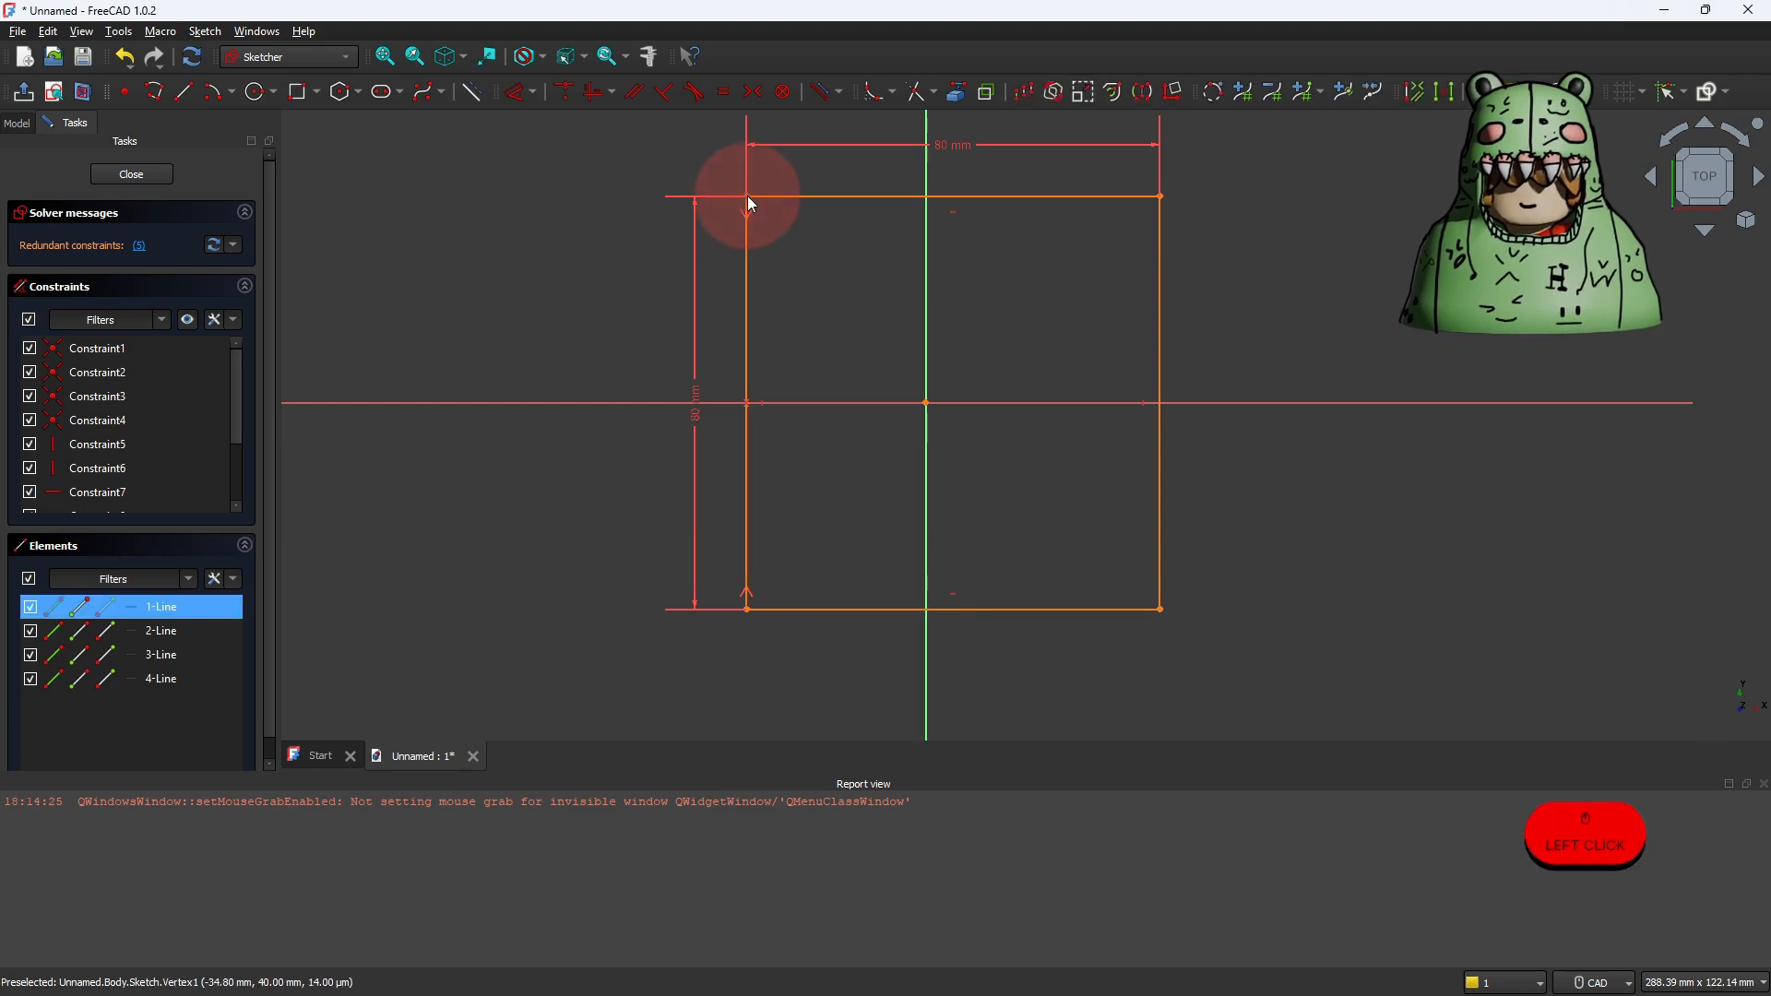
pyautogui.keyDown('shift'); pyautogui.click(1160, 196); pyautogui.keyUp('shift')
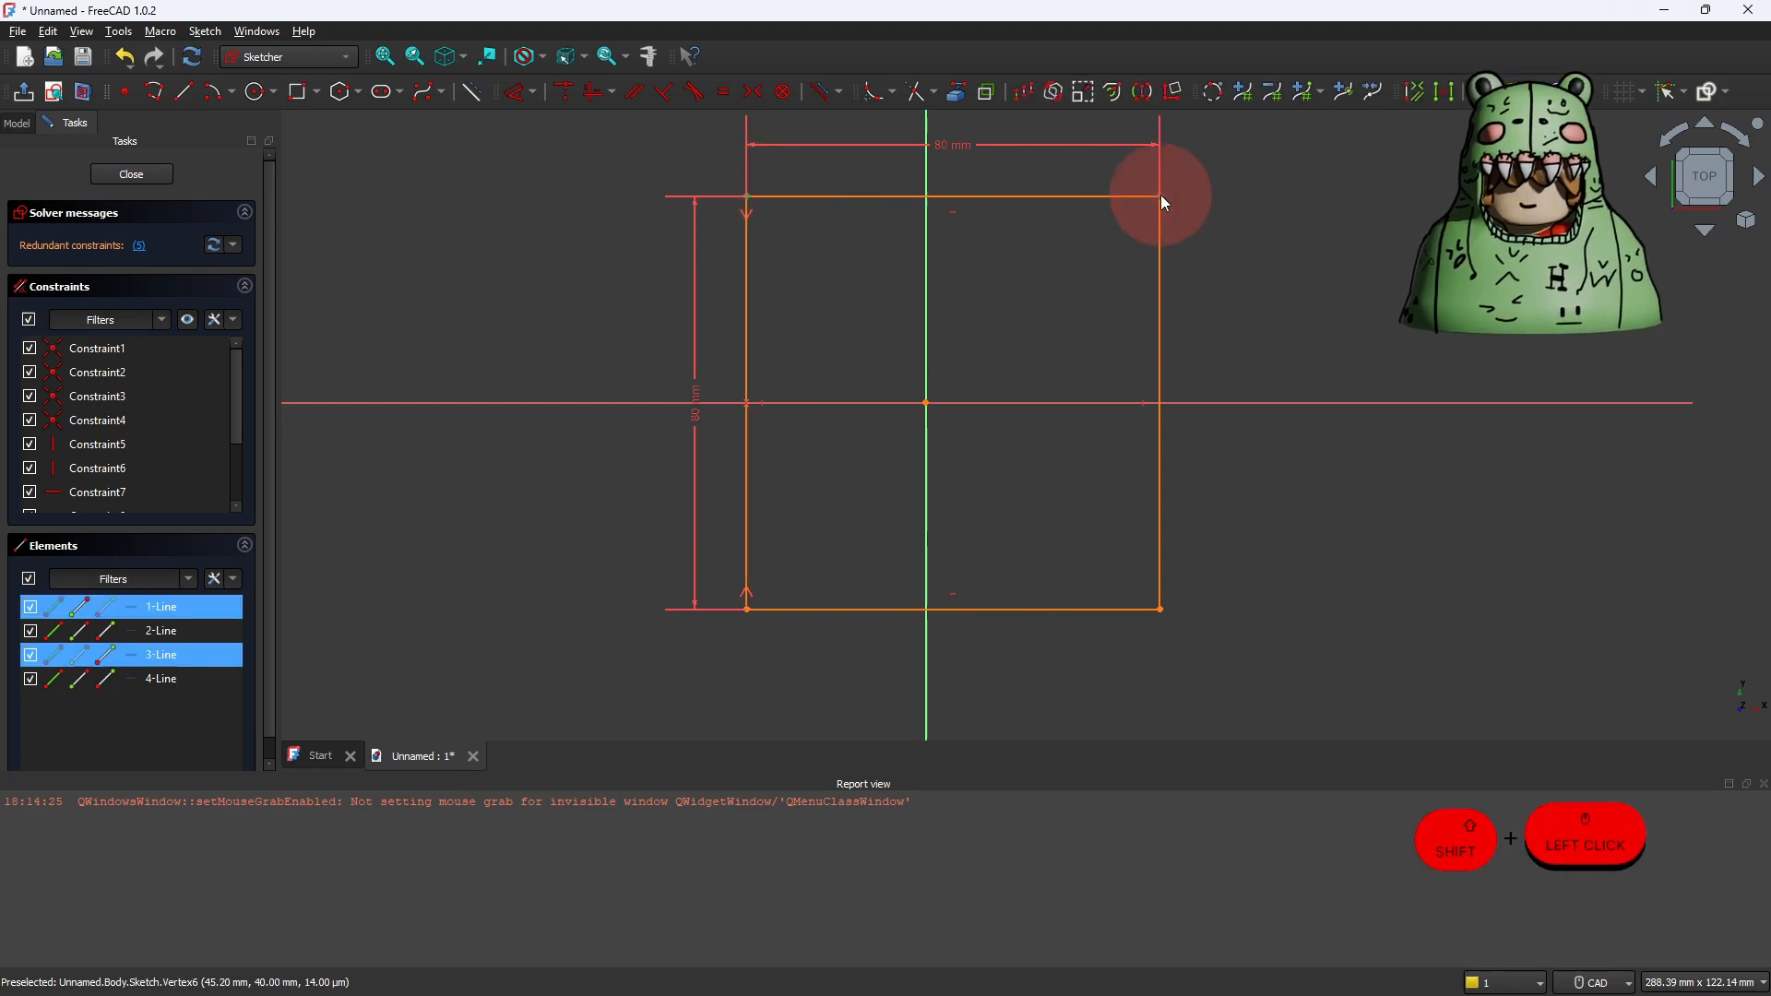
pyautogui.keyDown('shift'); pyautogui.click(927, 261); pyautogui.keyUp('shift')
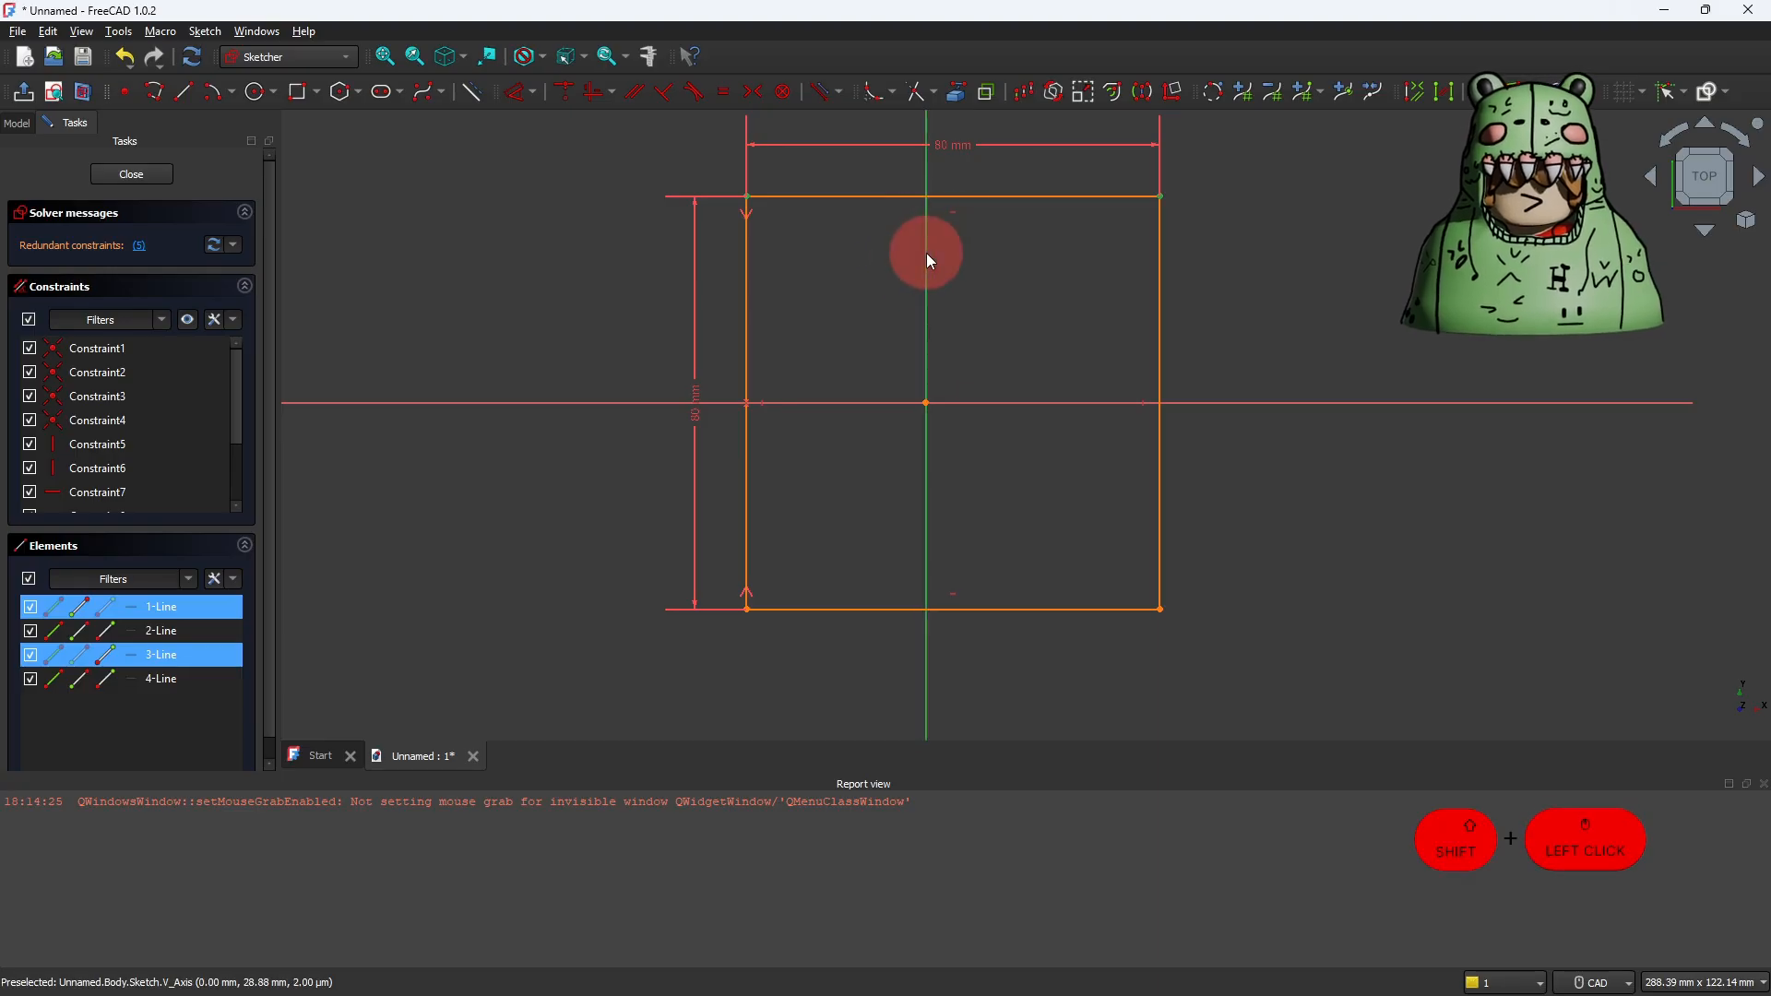
pyautogui.click(748, 90)
pyautogui.click(954, 208)
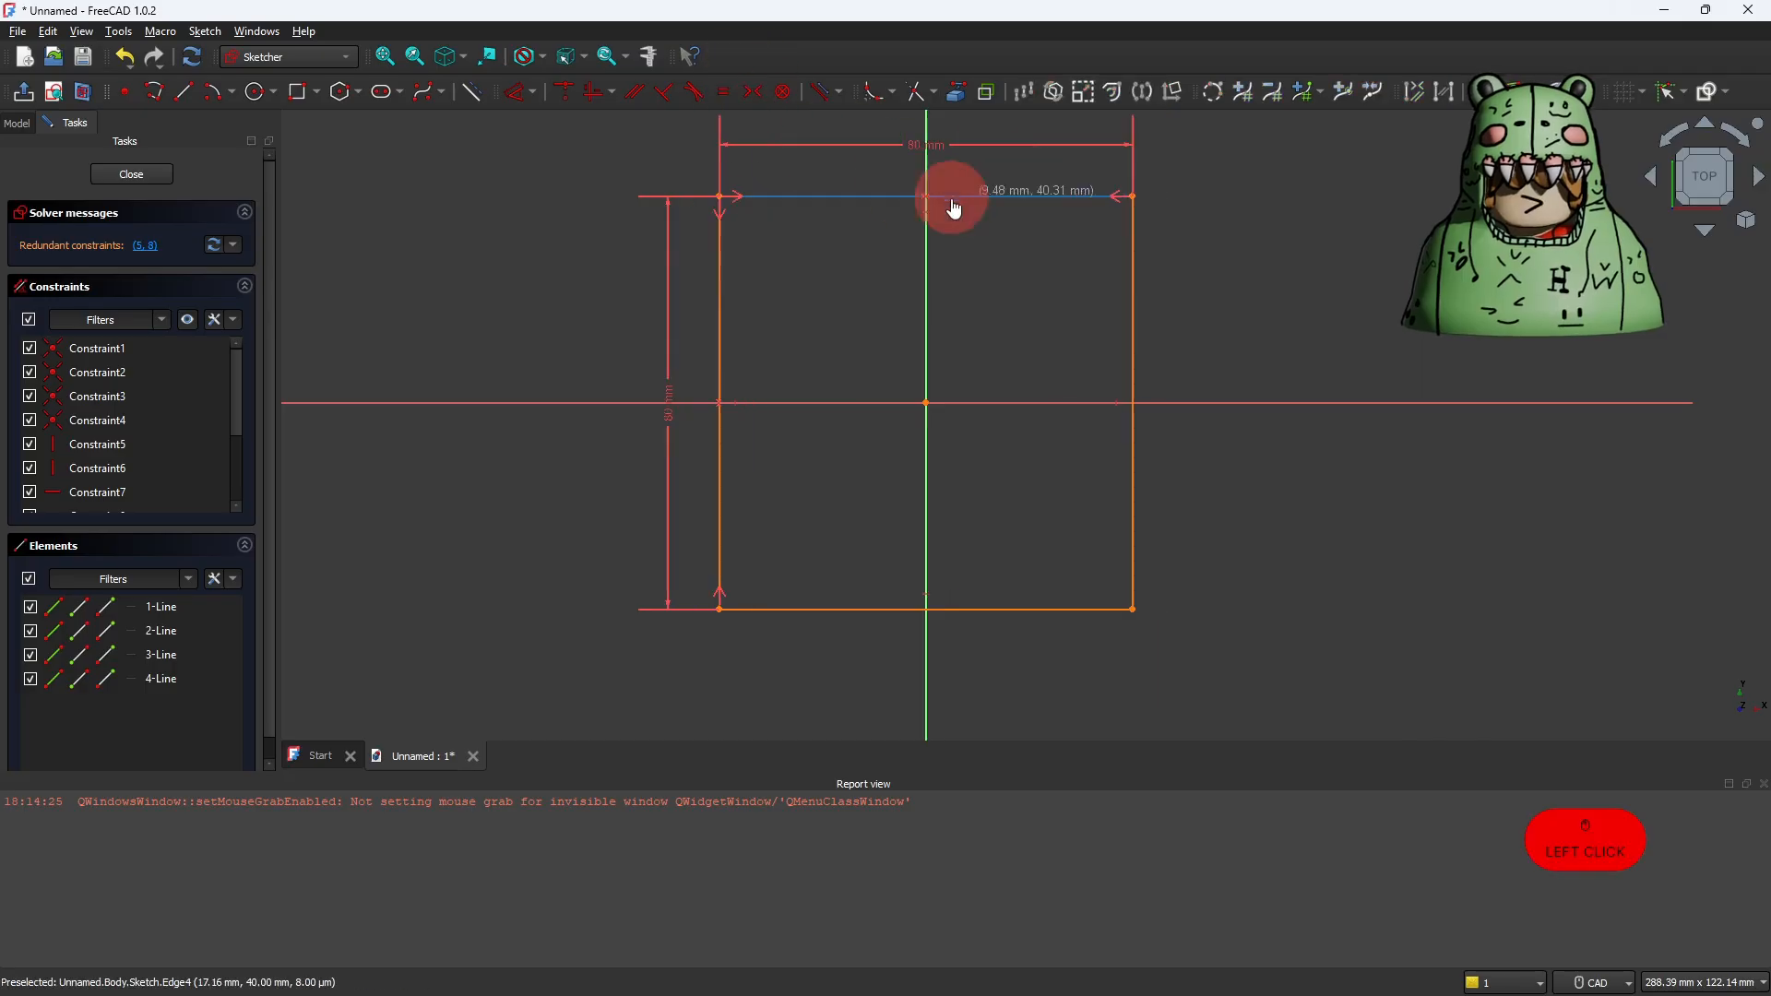
pyautogui.moveTo(951, 199); pyautogui.dragTo(1141, 276)
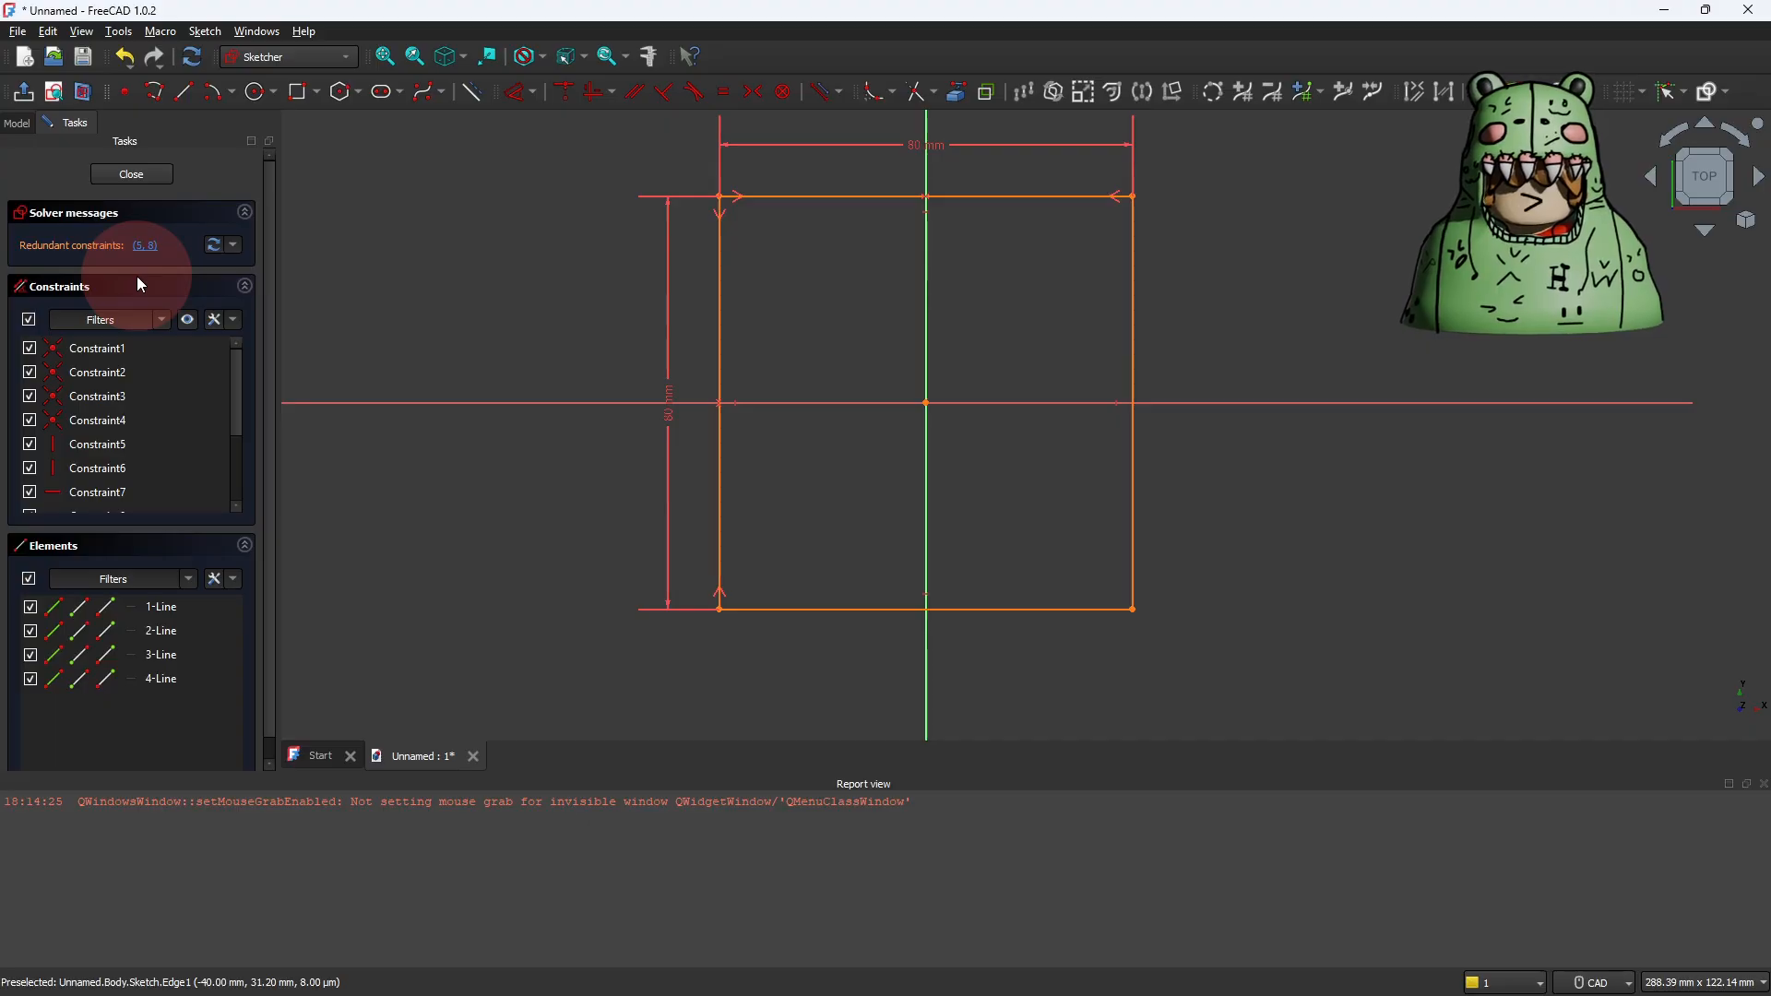
# Step: Delete the redundant vertical Constraint5 and the redundant horizontal Constraint7, and test whether the square still moves
pyautogui.click(103, 447)
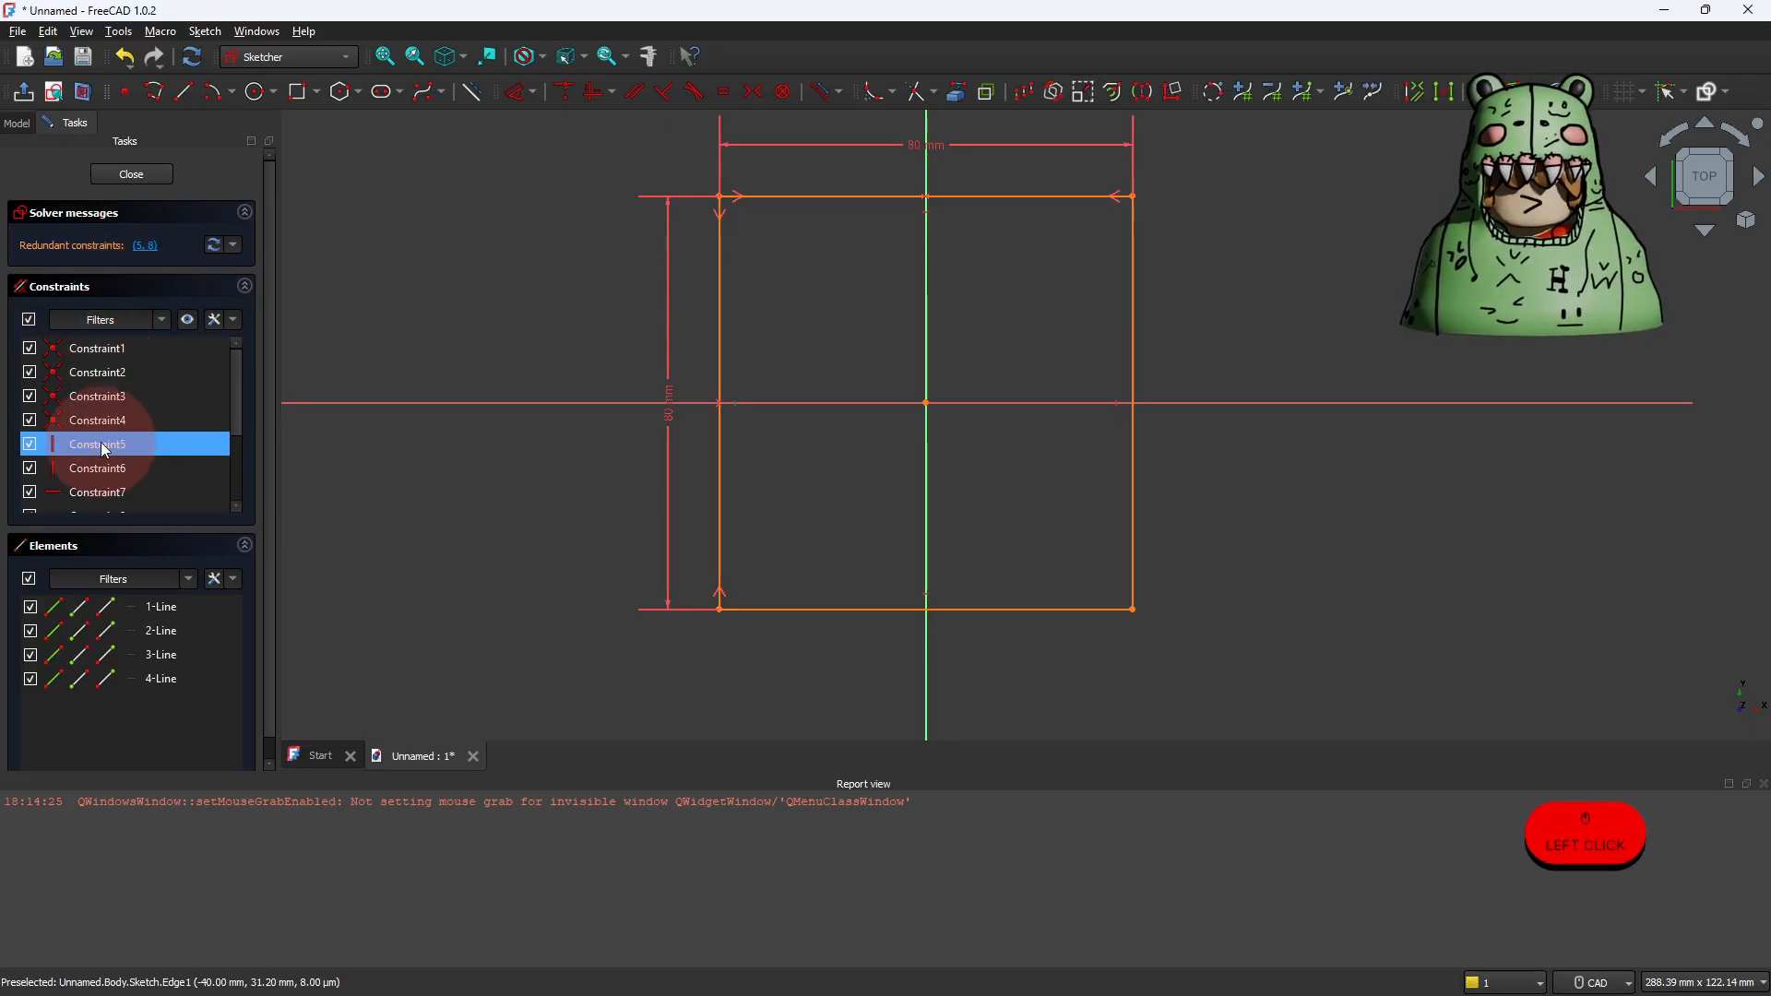
pyautogui.rightClick(104, 449)
pyautogui.click(164, 626)
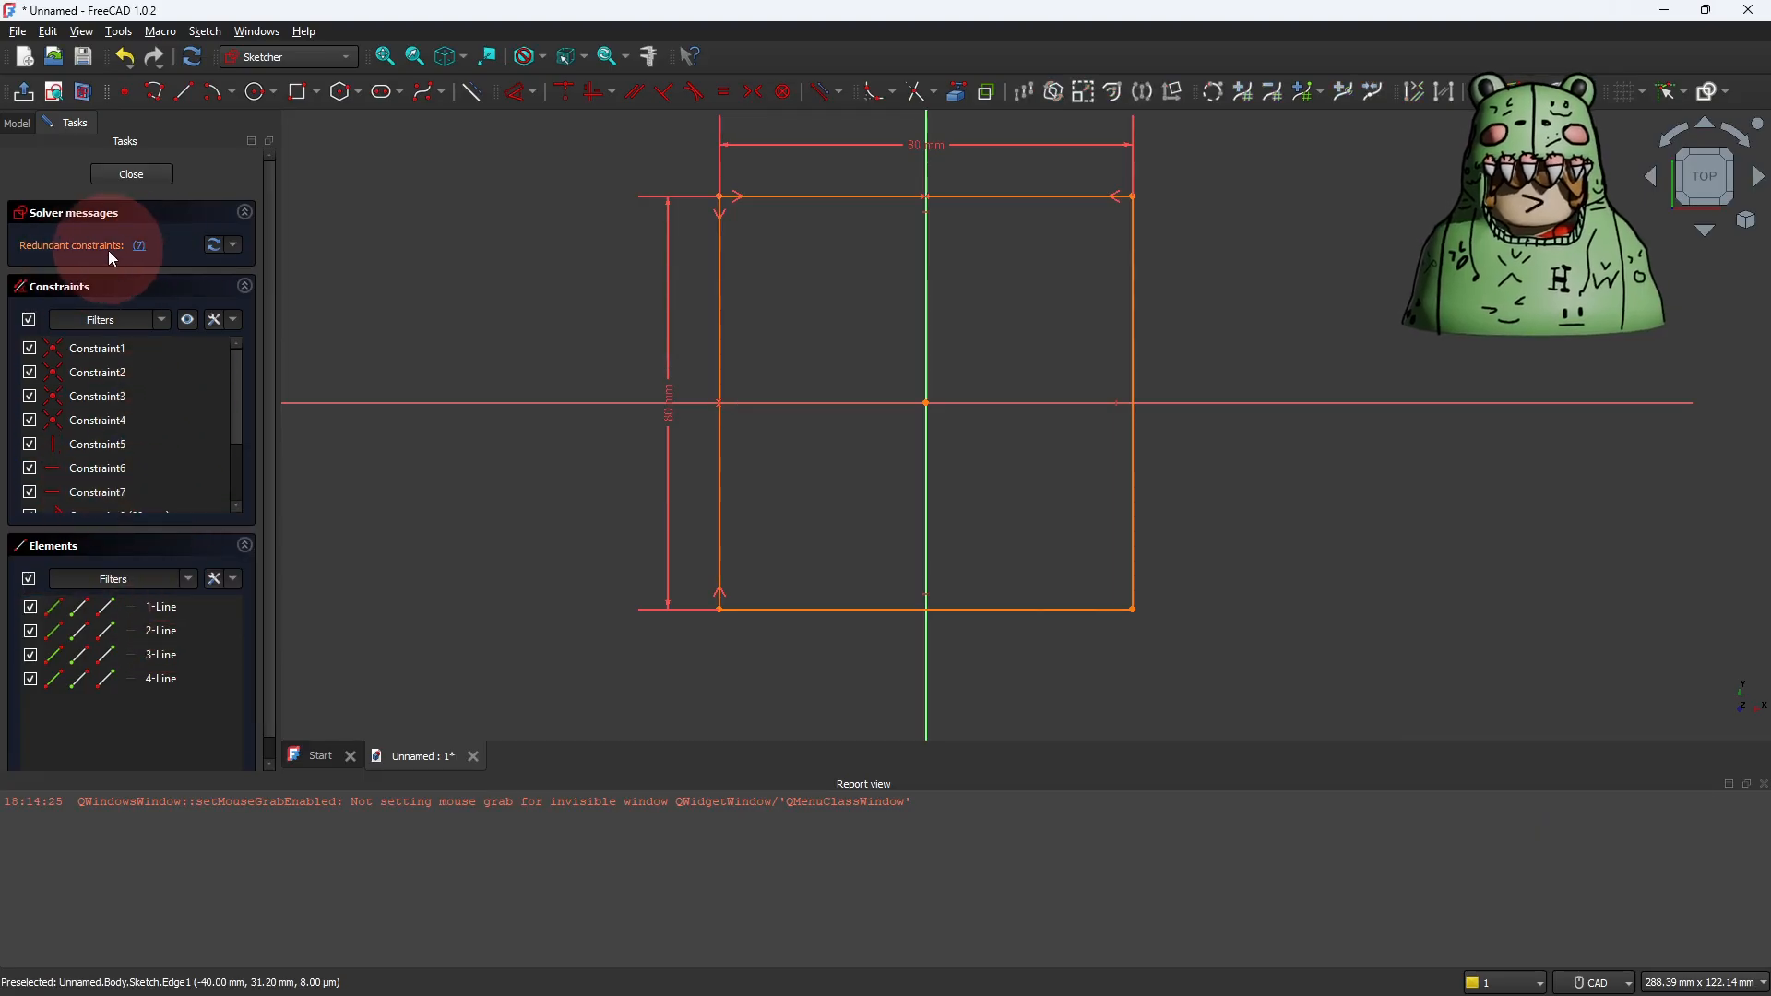
pyautogui.rightClick(79, 491)
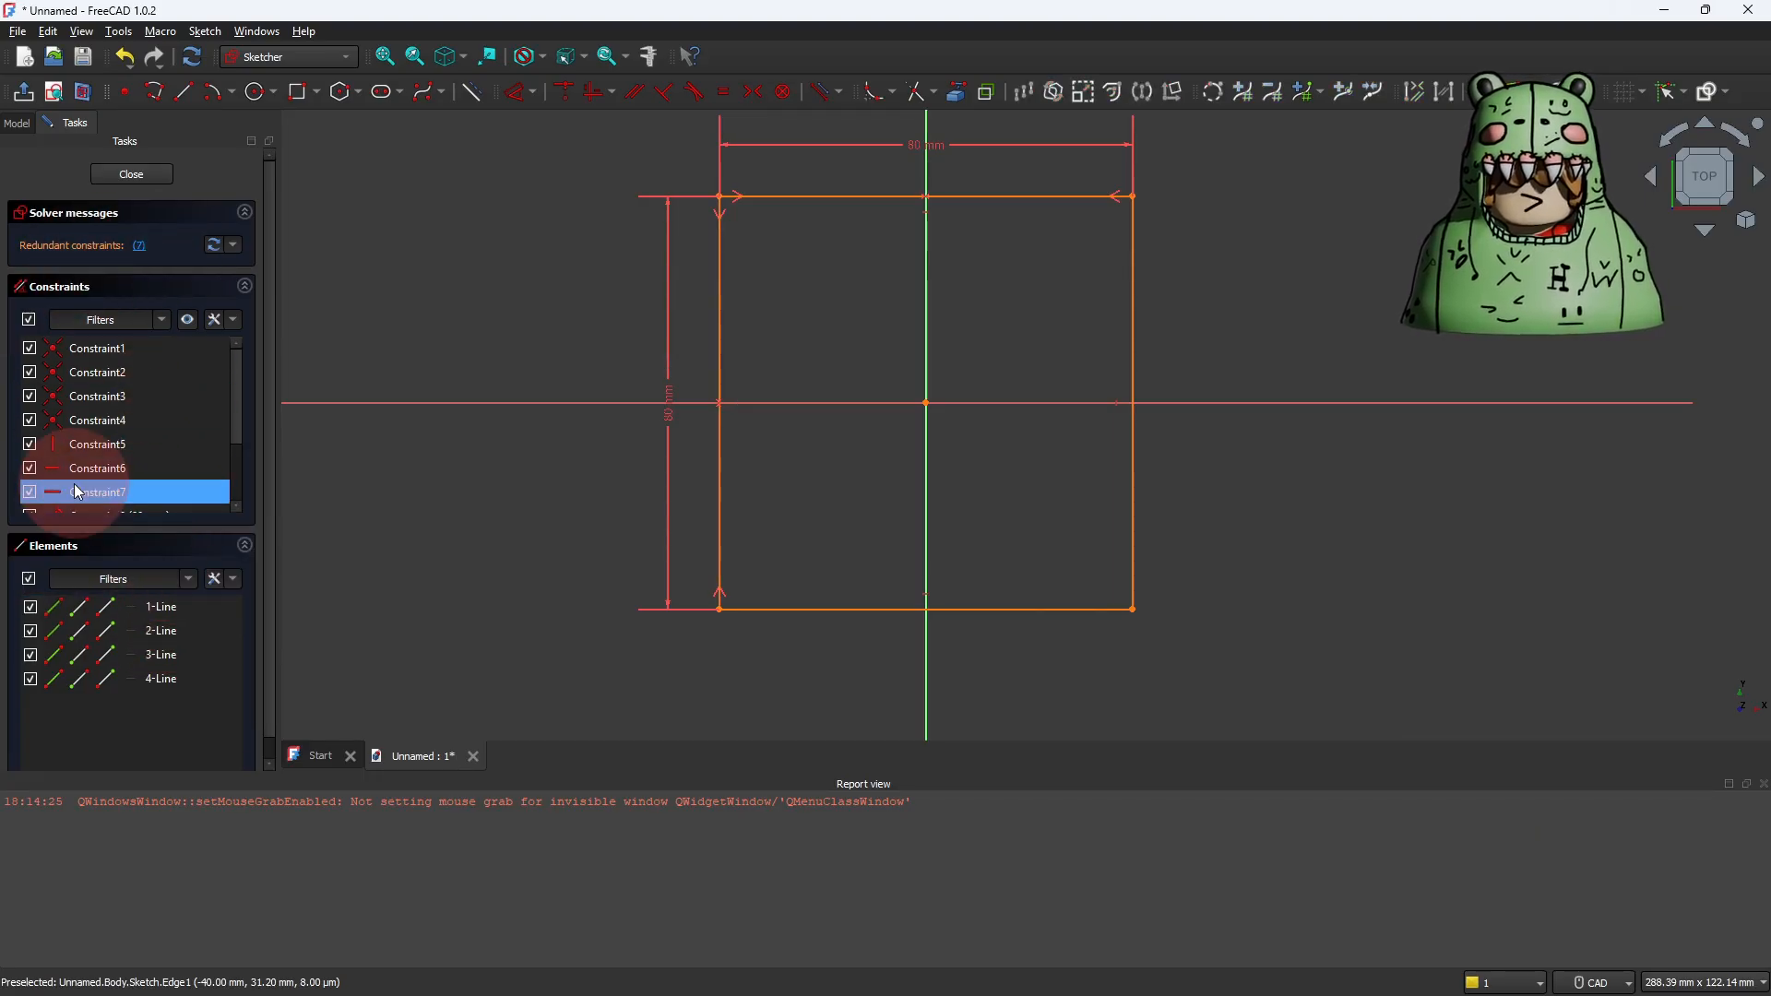
pyautogui.click(125, 666)
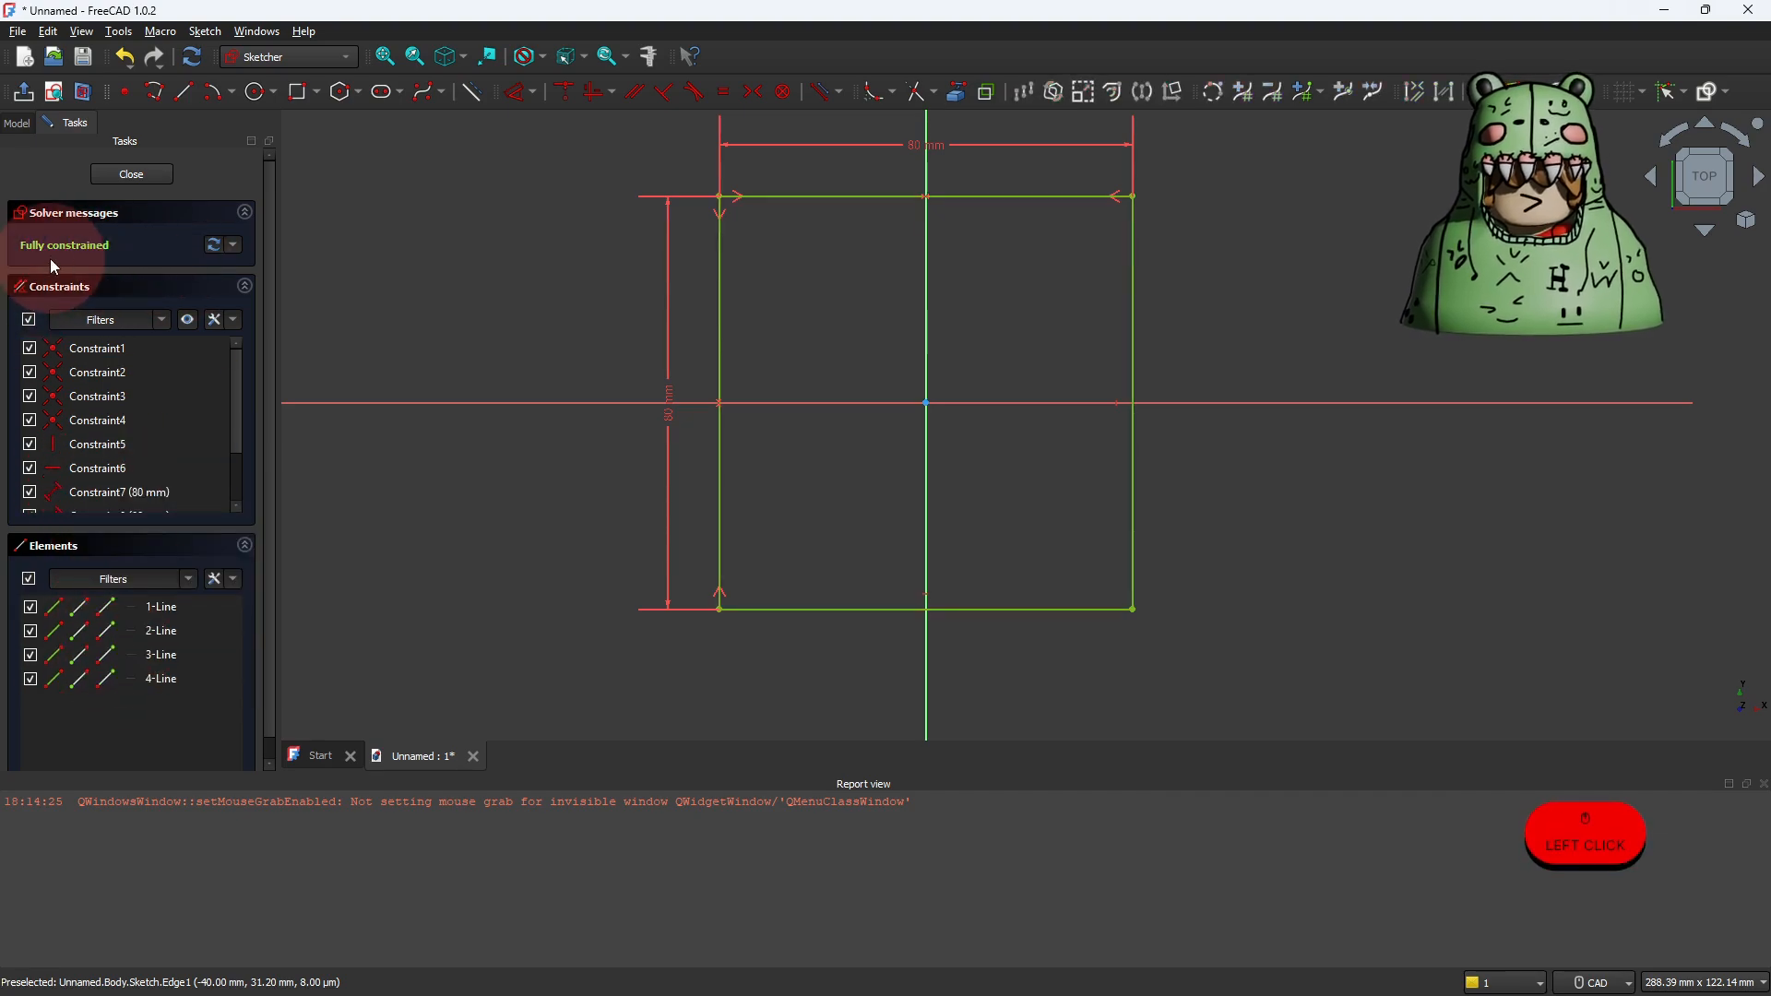
pyautogui.moveTo(949, 196); pyautogui.dragTo(908, 319)
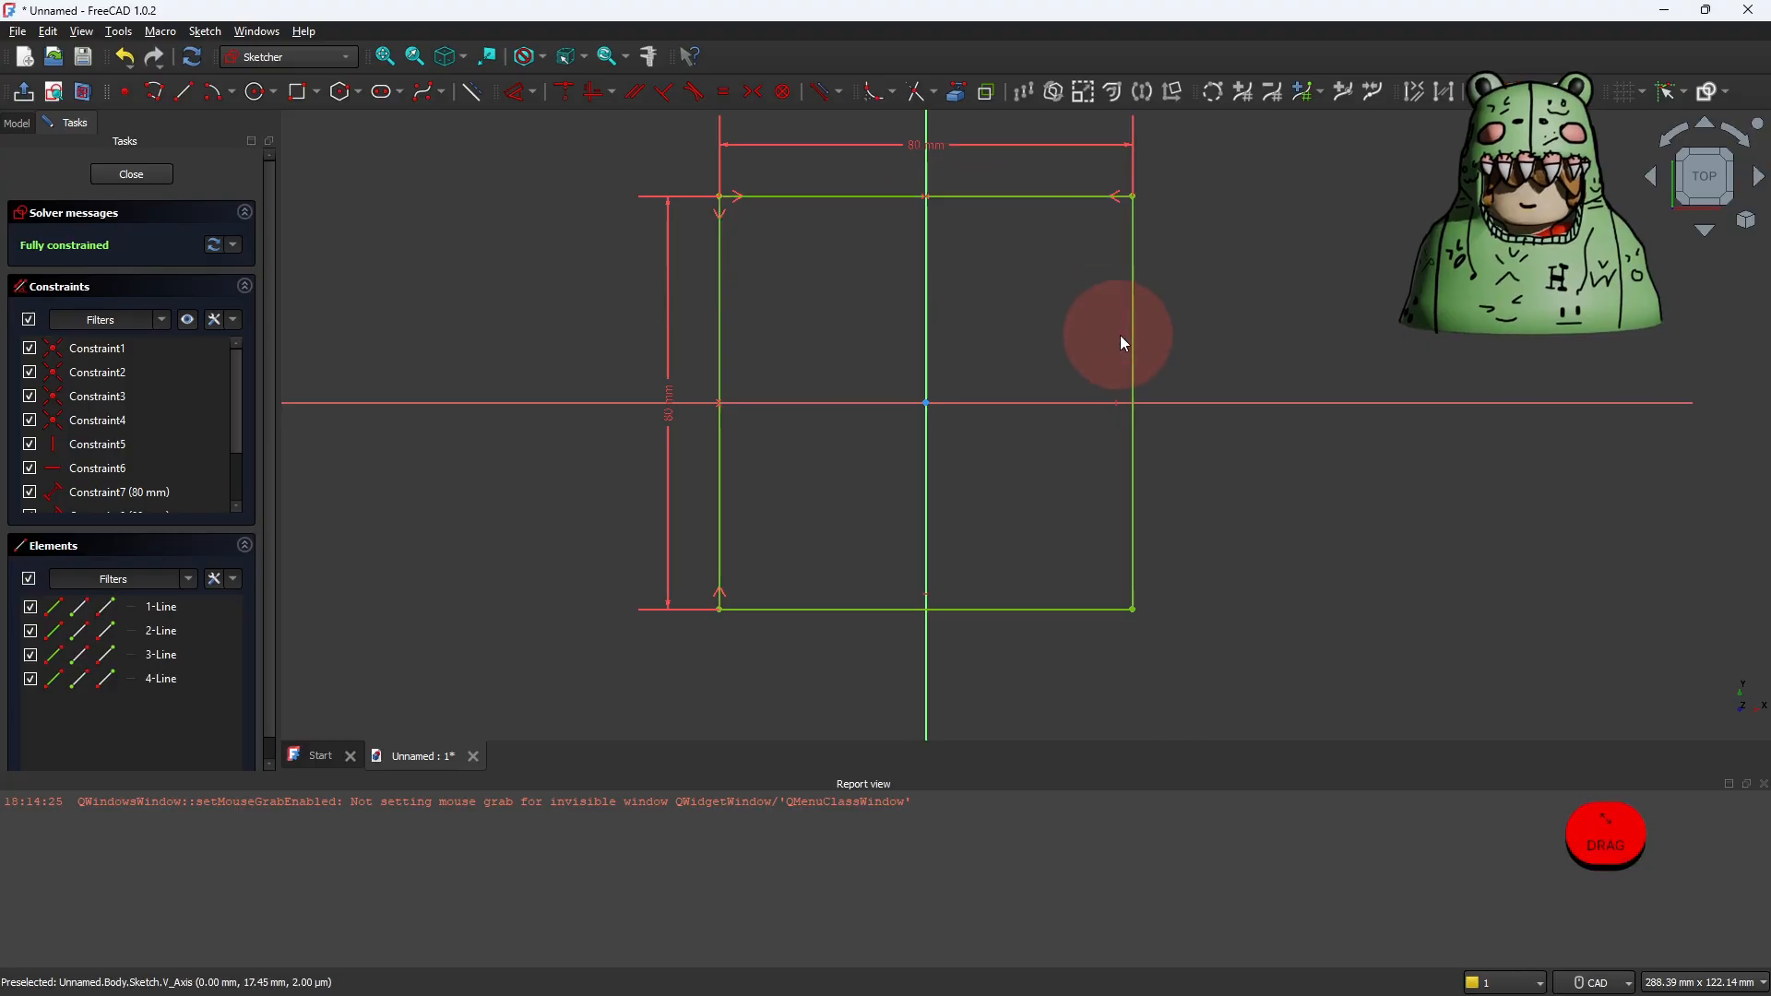
# Step: Leave the sketch and pad the square to a length of 20 mm
pyautogui.click(25, 94)
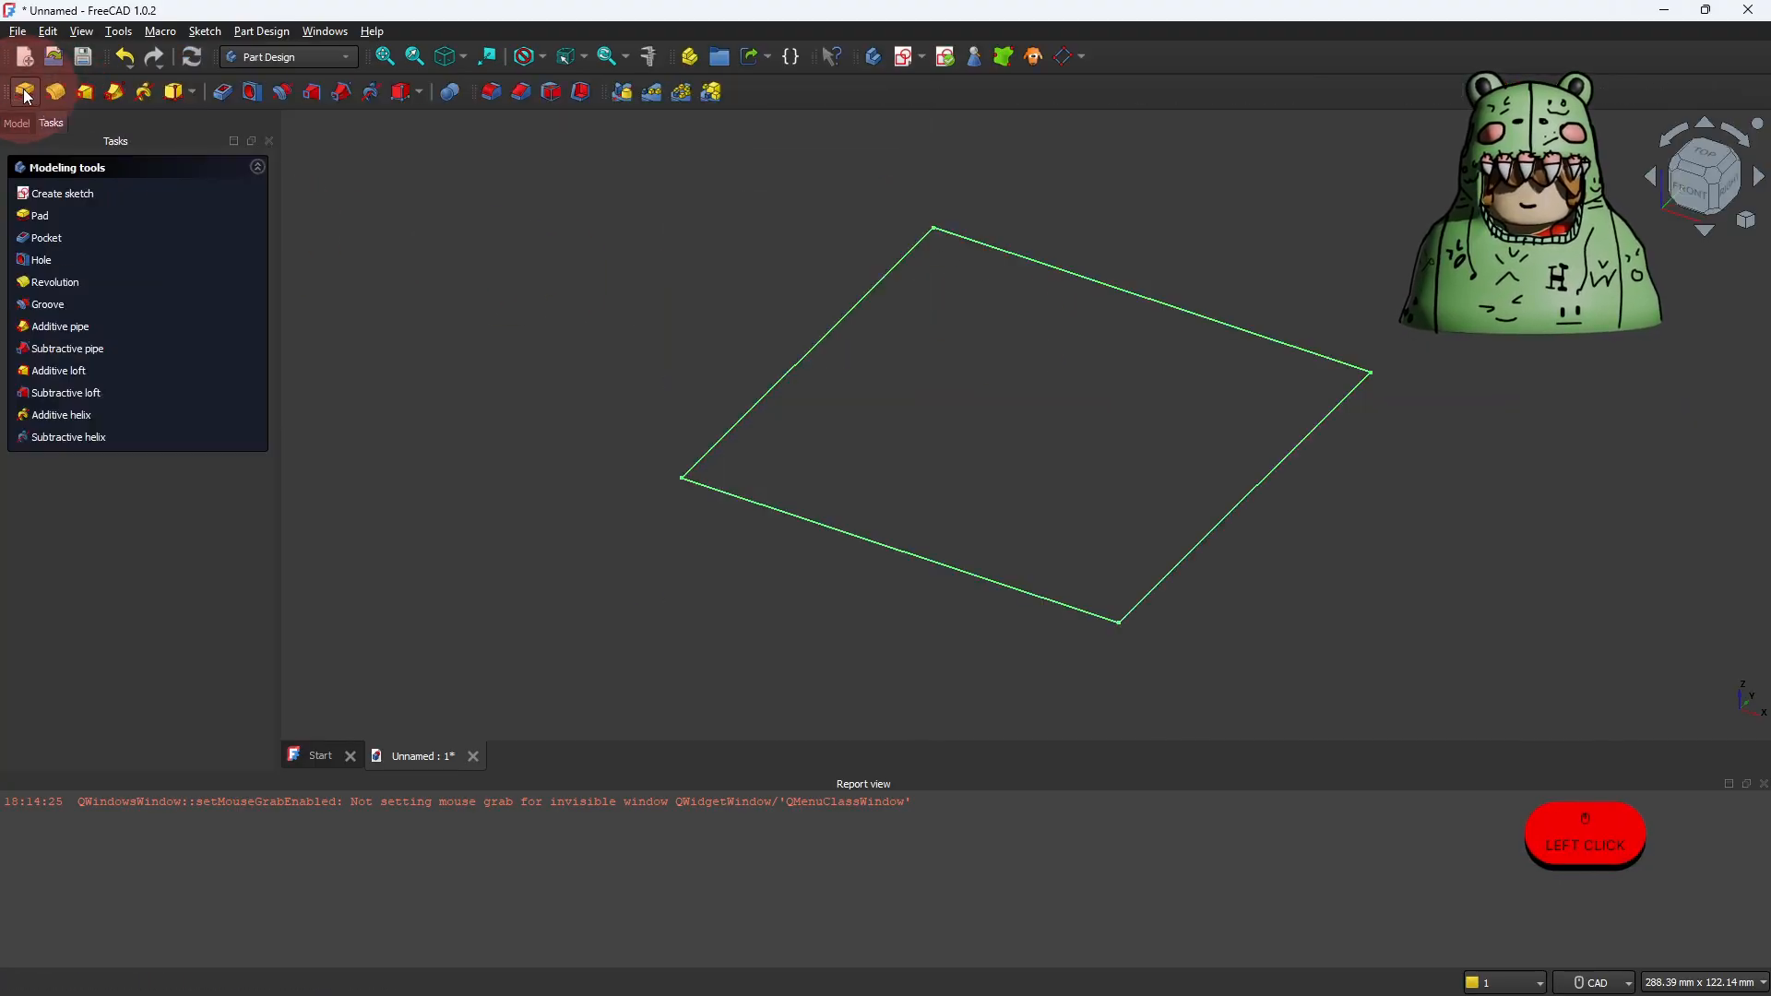
pyautogui.click(42, 217)
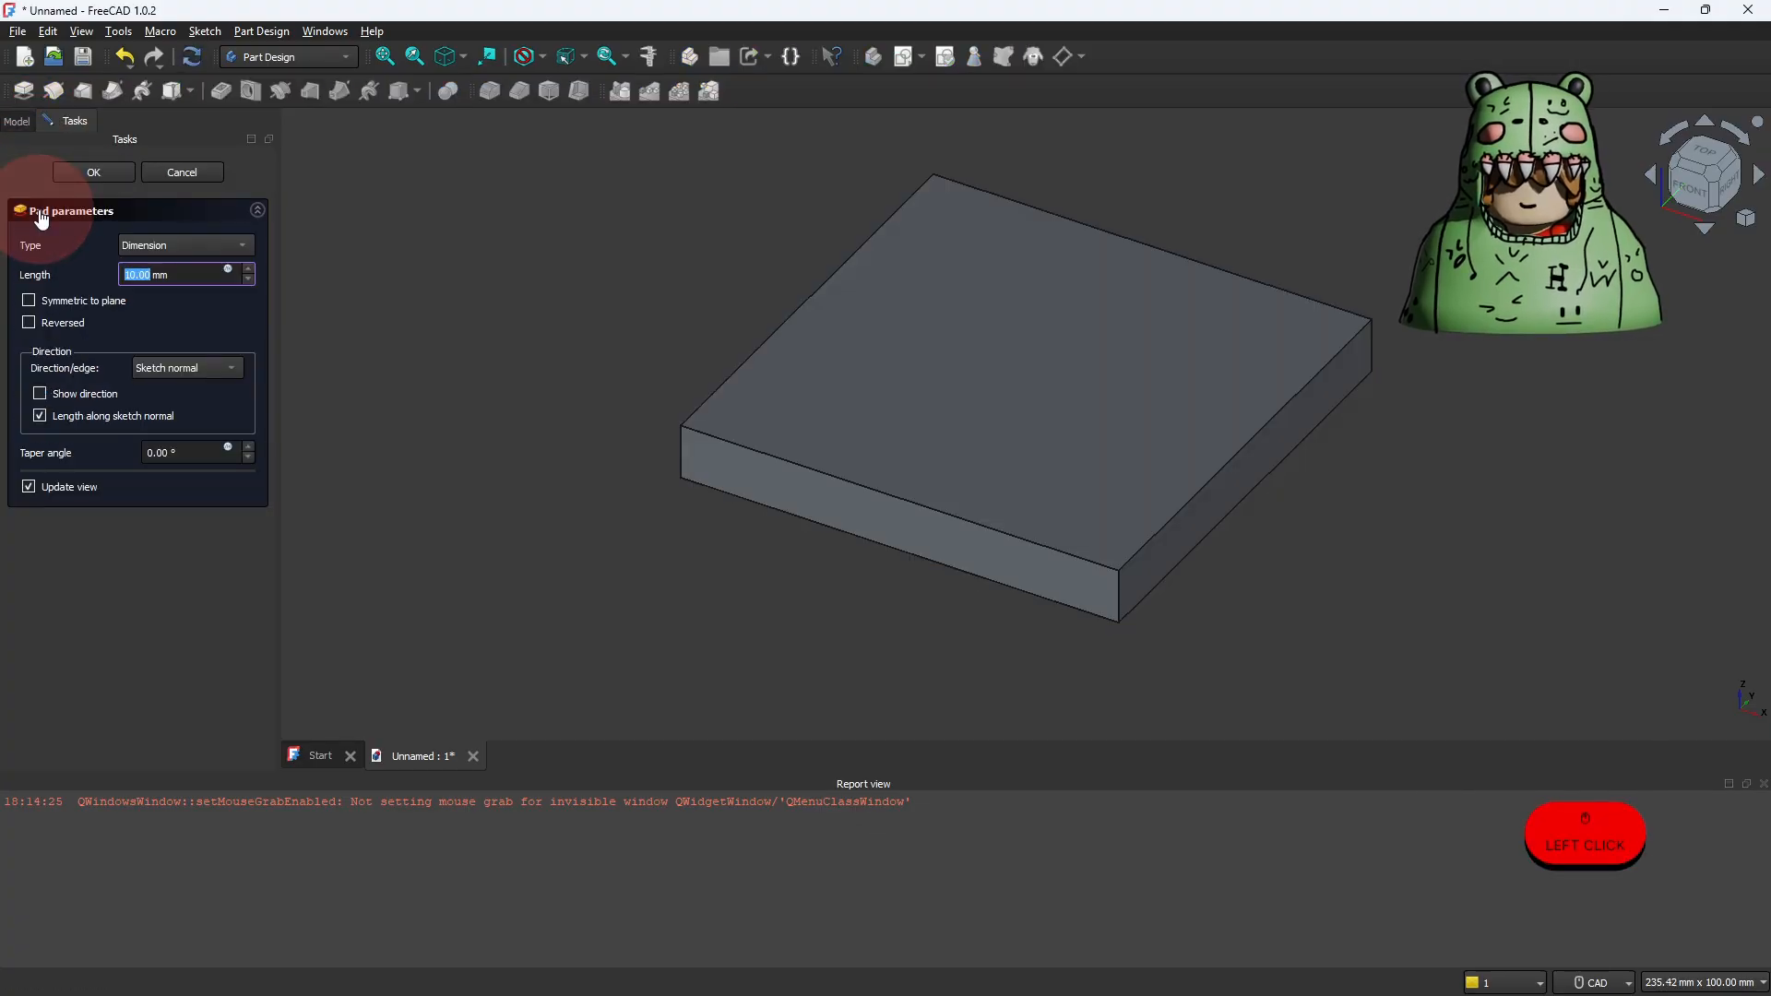
pyautogui.click(139, 274)
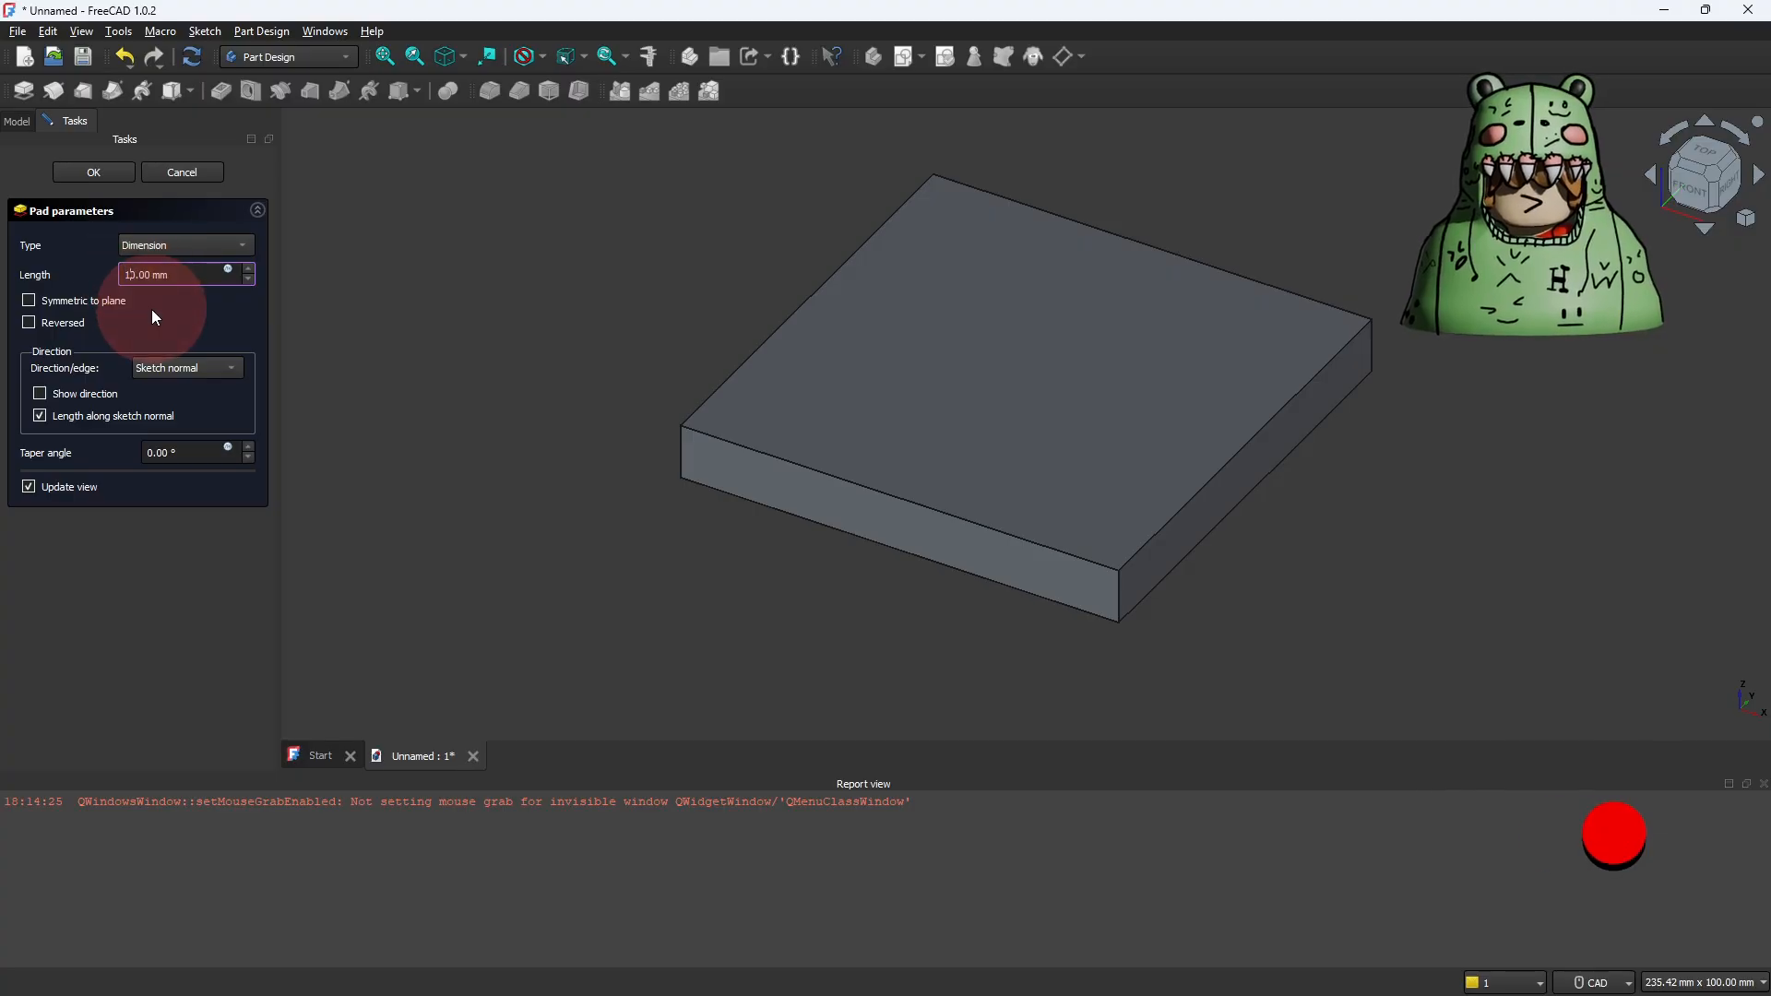
pyautogui.press('BackSpace')
pyautogui.write('2')
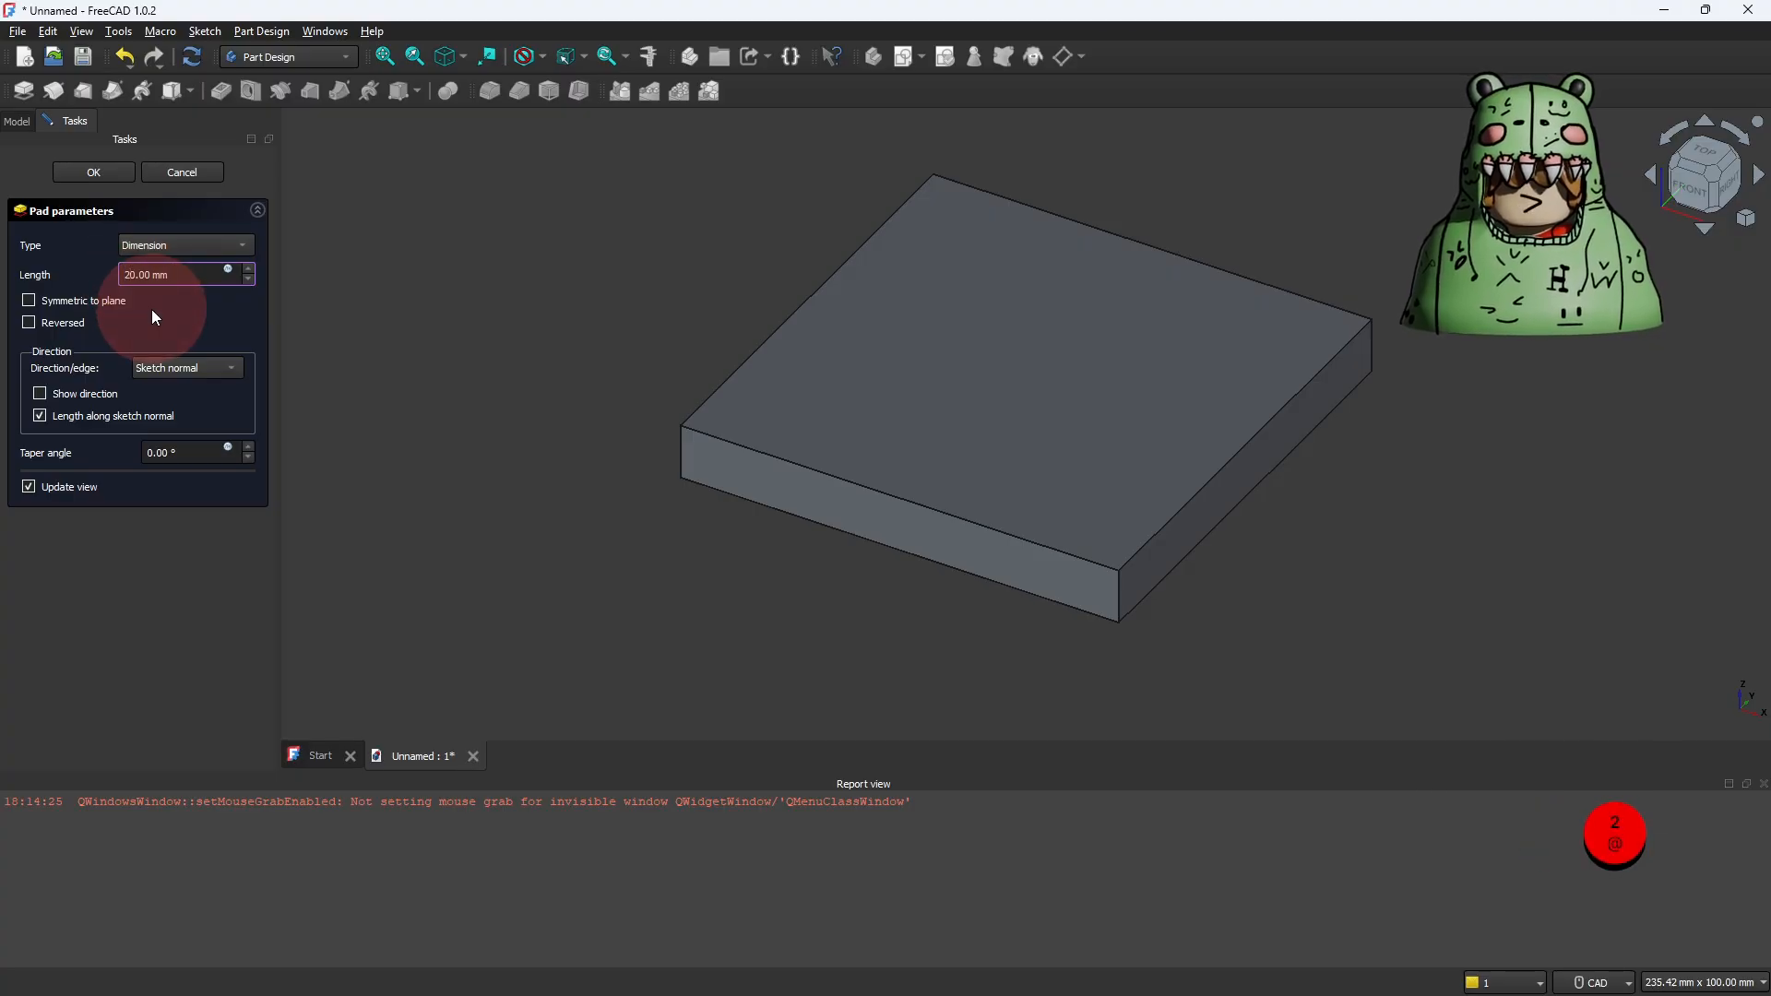
pyautogui.press('Return')
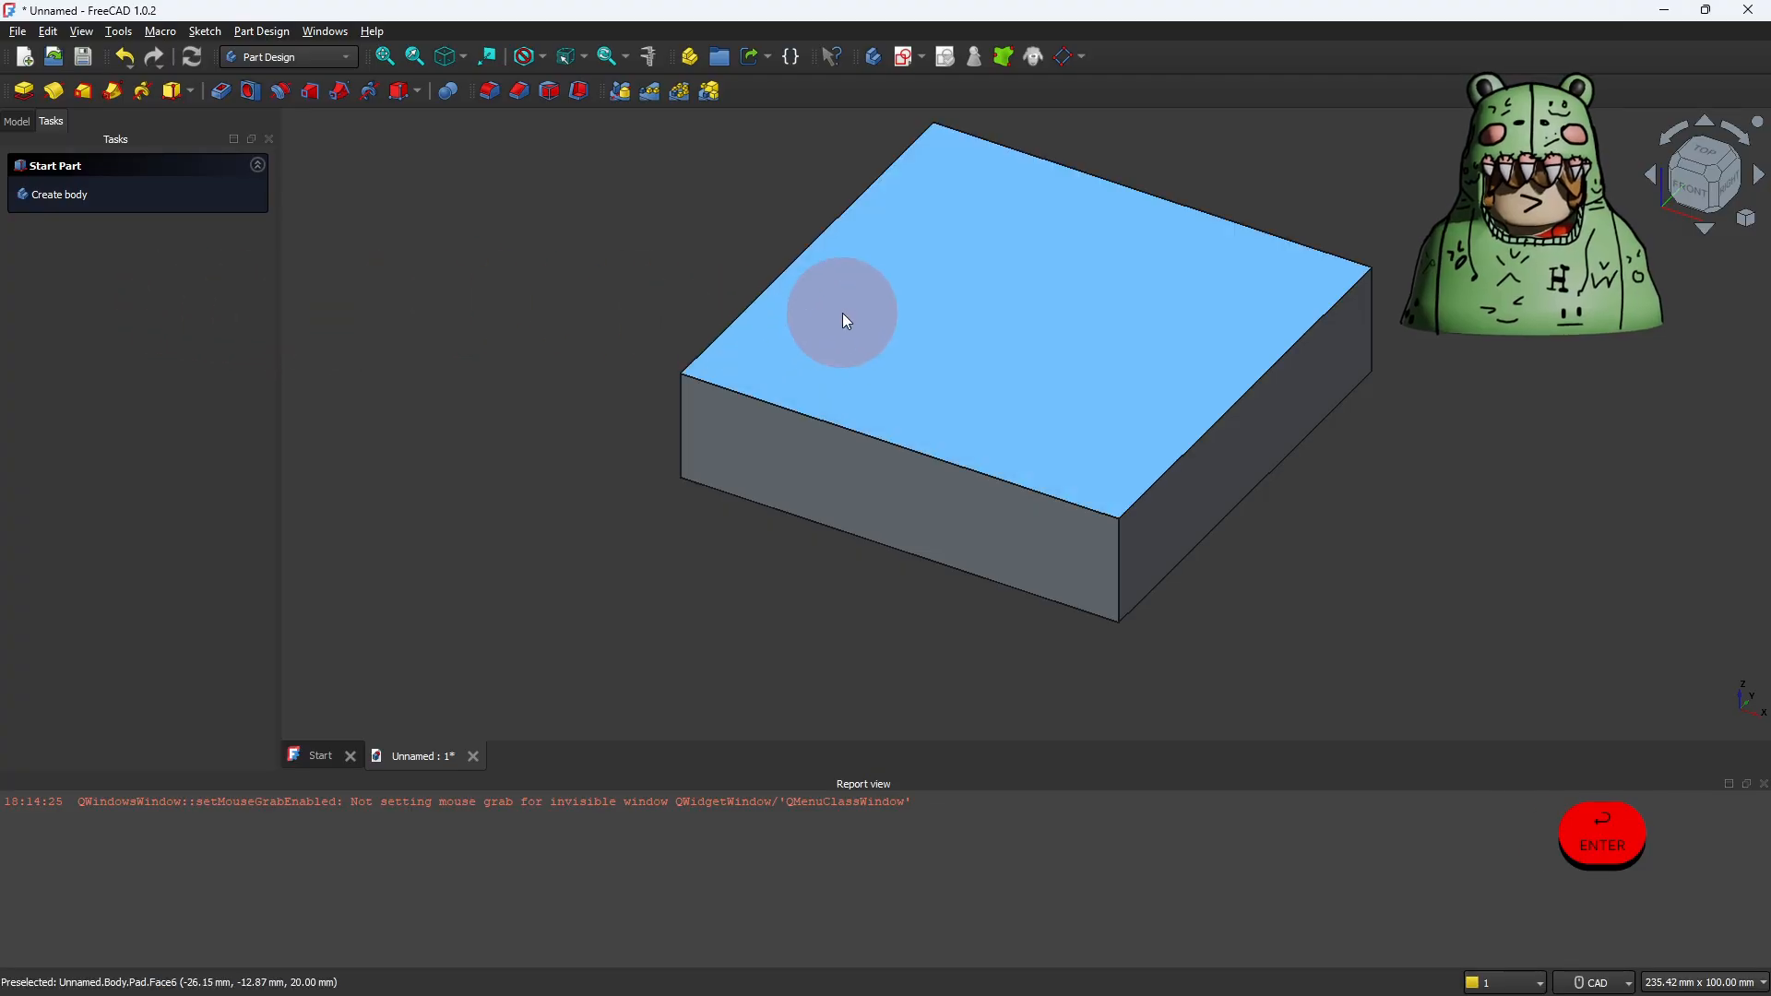
# Step: On a new sketch on the block's top face, draw a 40 mm construction line from the origin along the horizontal axis to the left edge
pyautogui.click(844, 314)
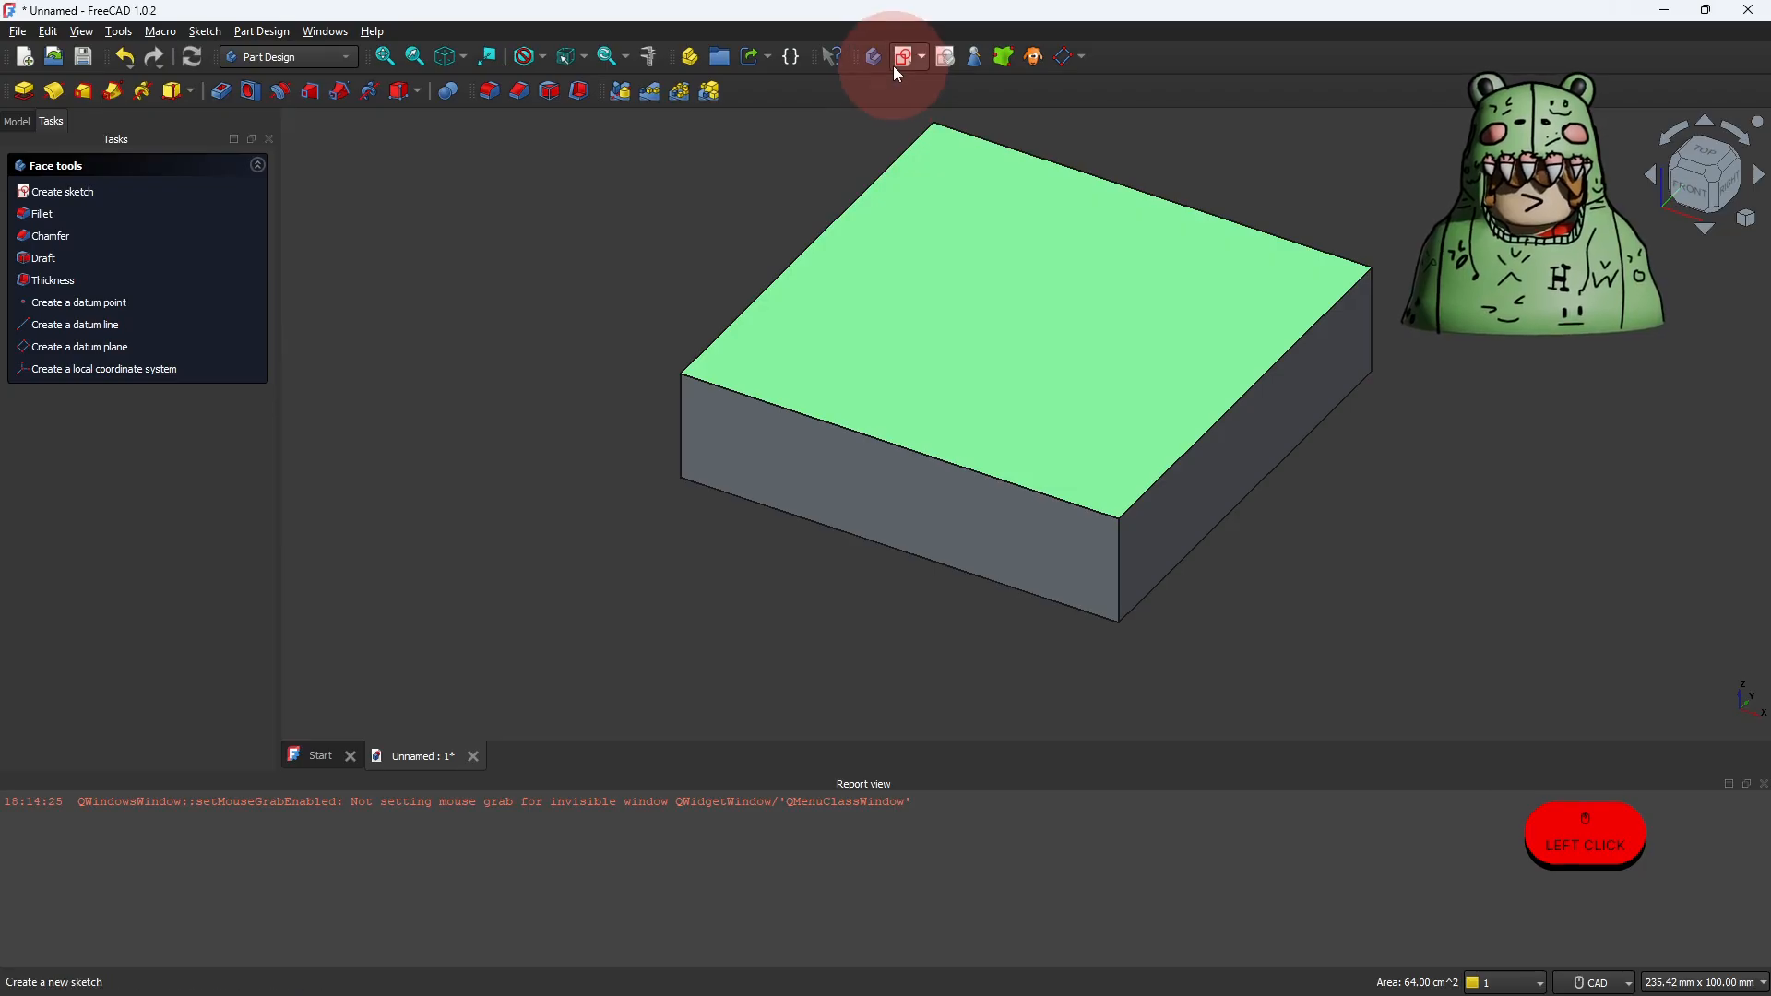
pyautogui.click(895, 65)
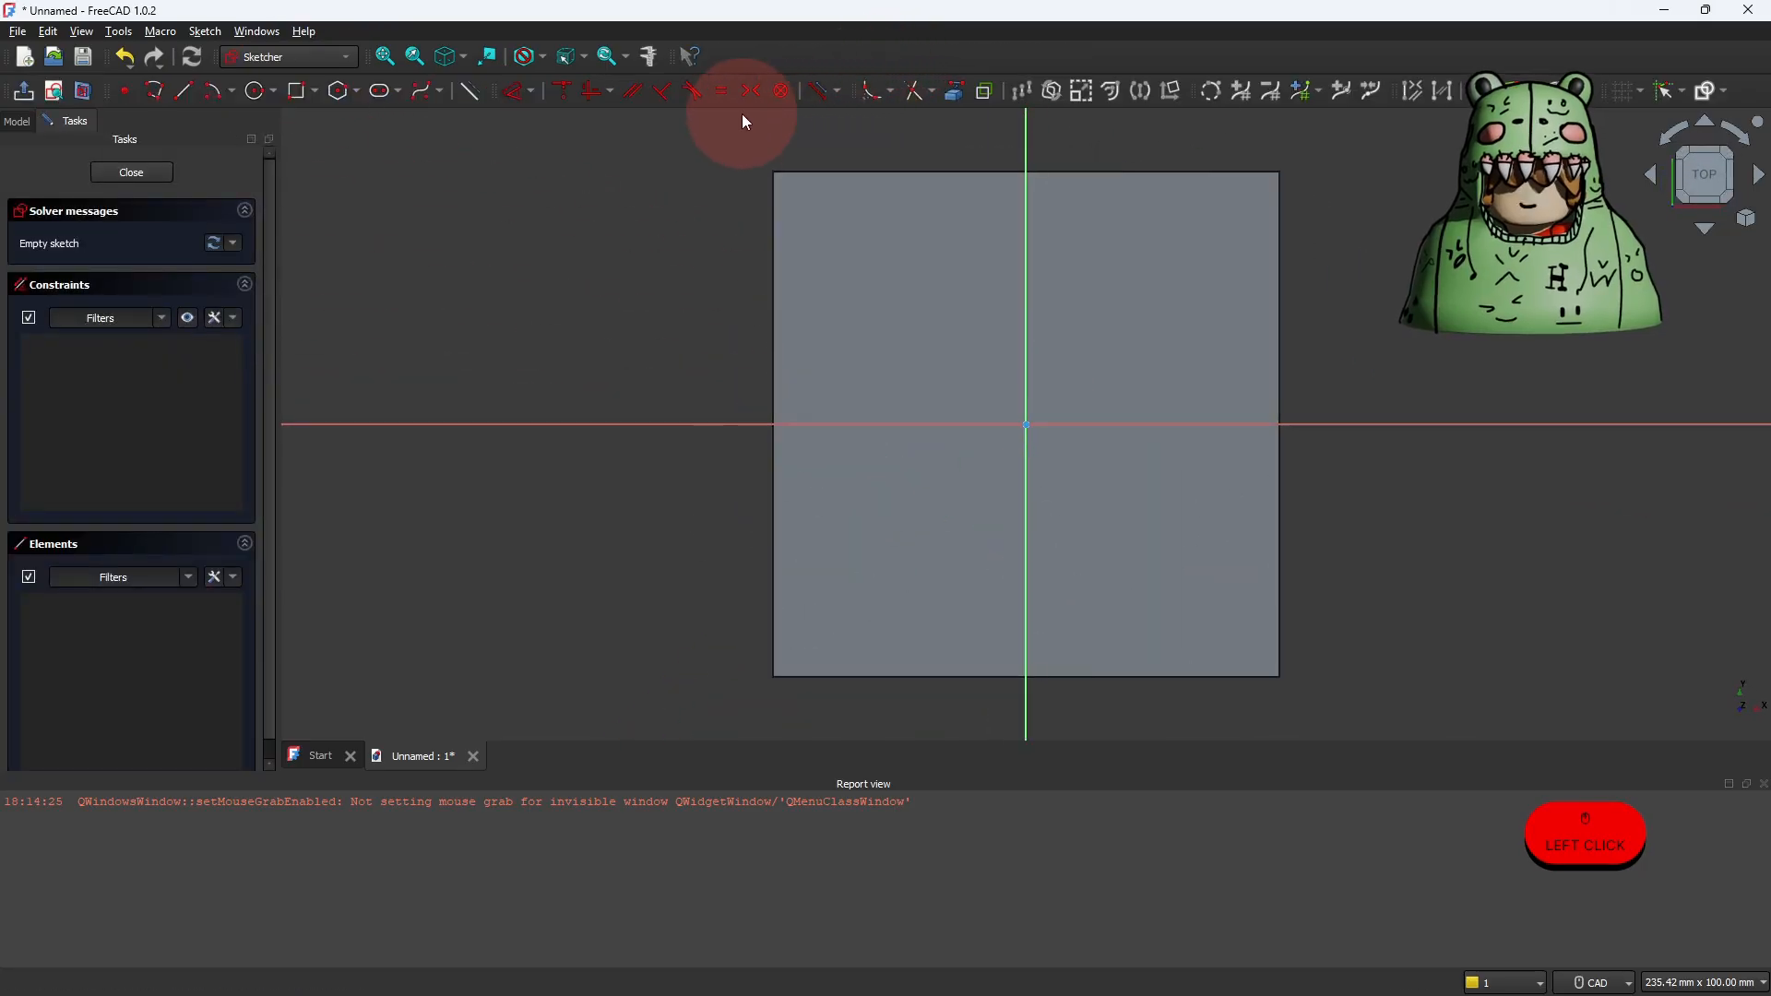
pyautogui.click(472, 92)
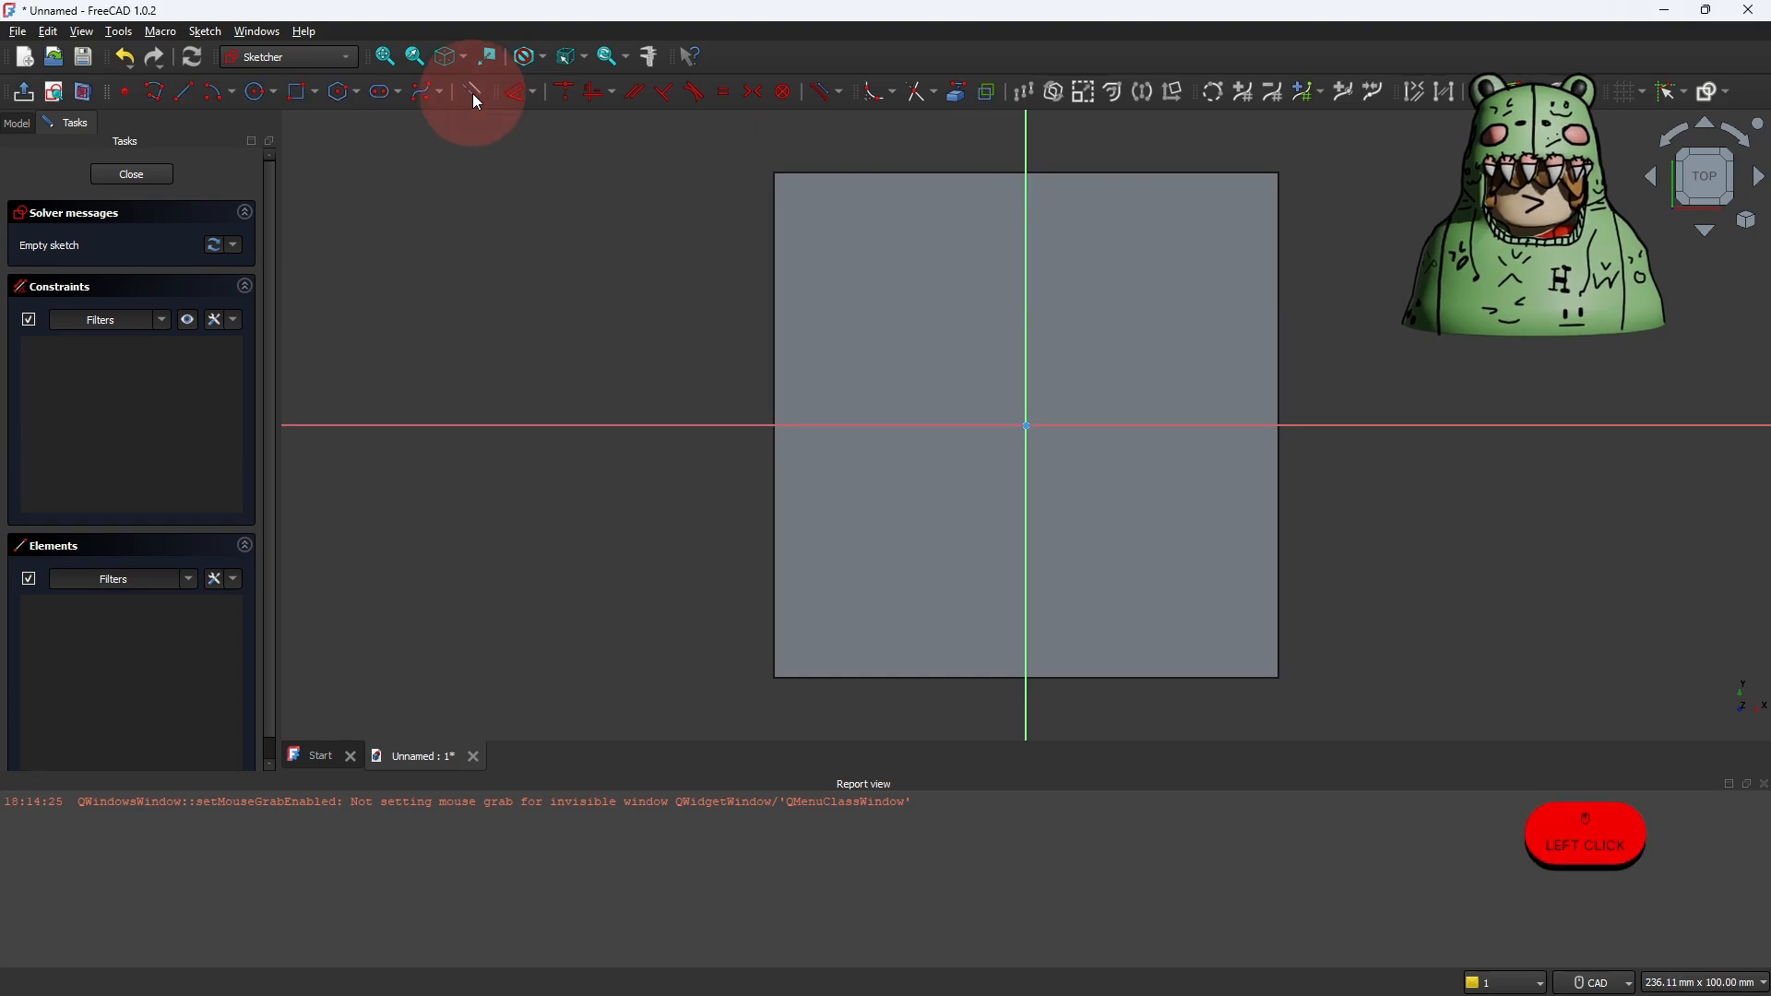
pyautogui.click(185, 92)
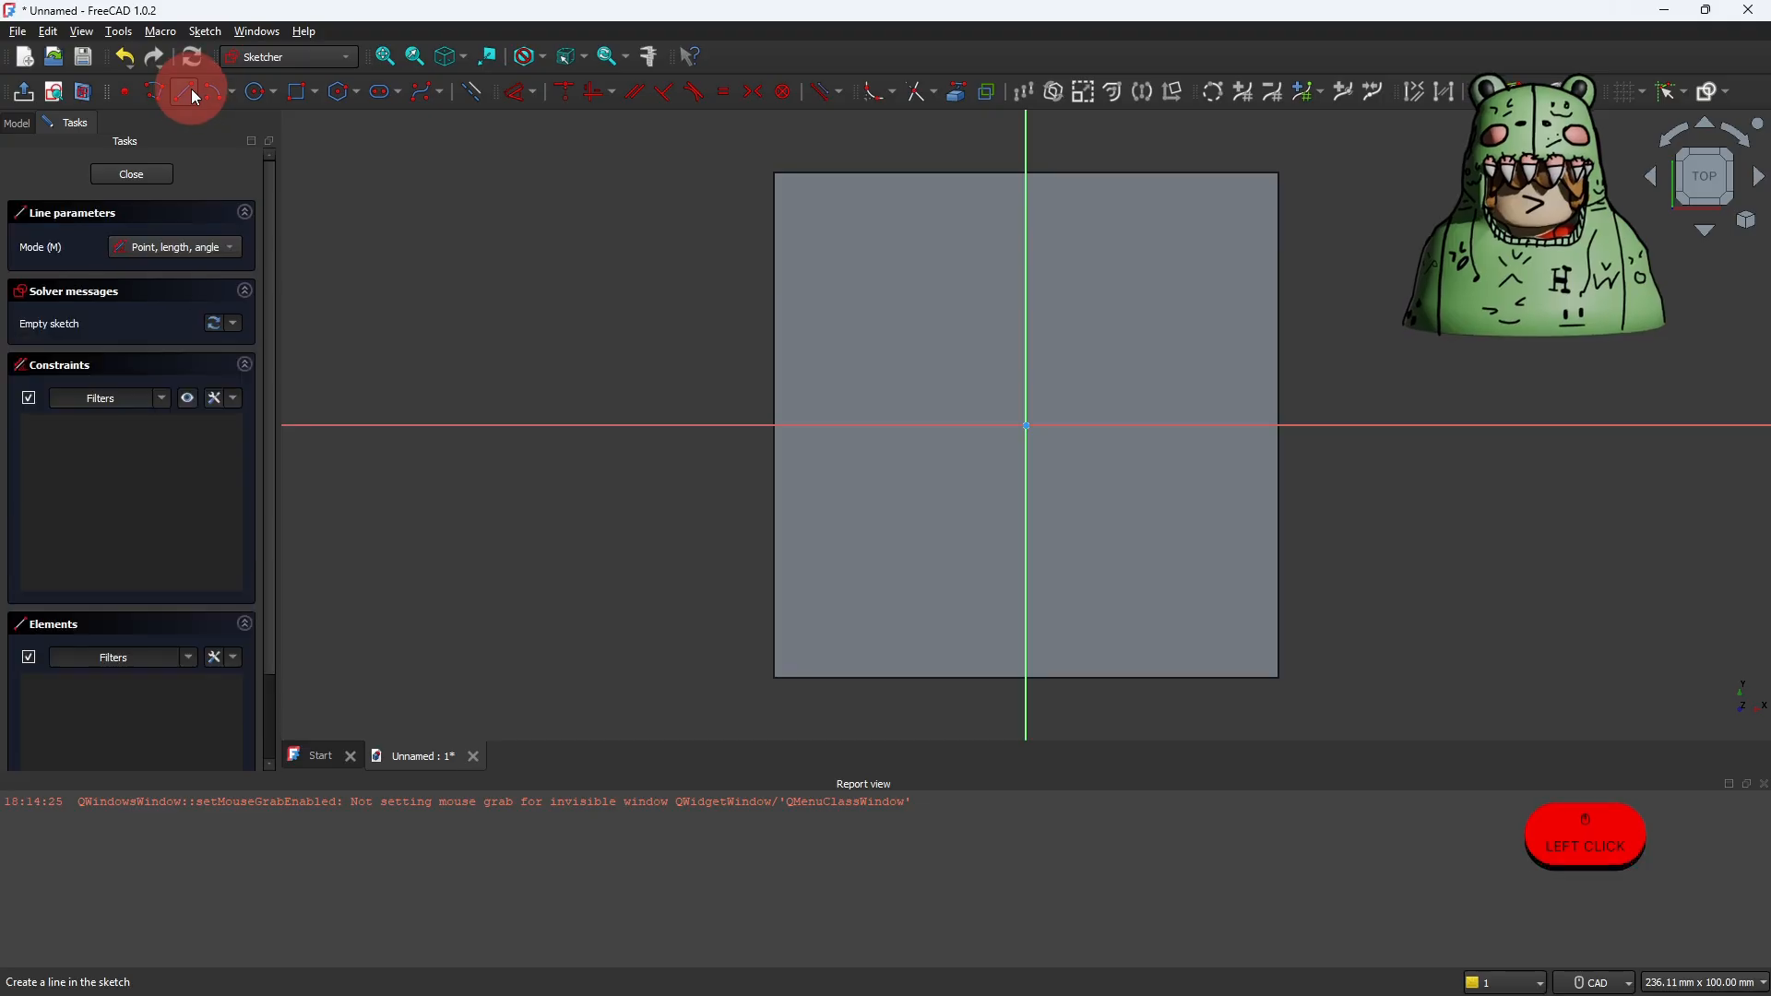
pyautogui.click(1026, 425)
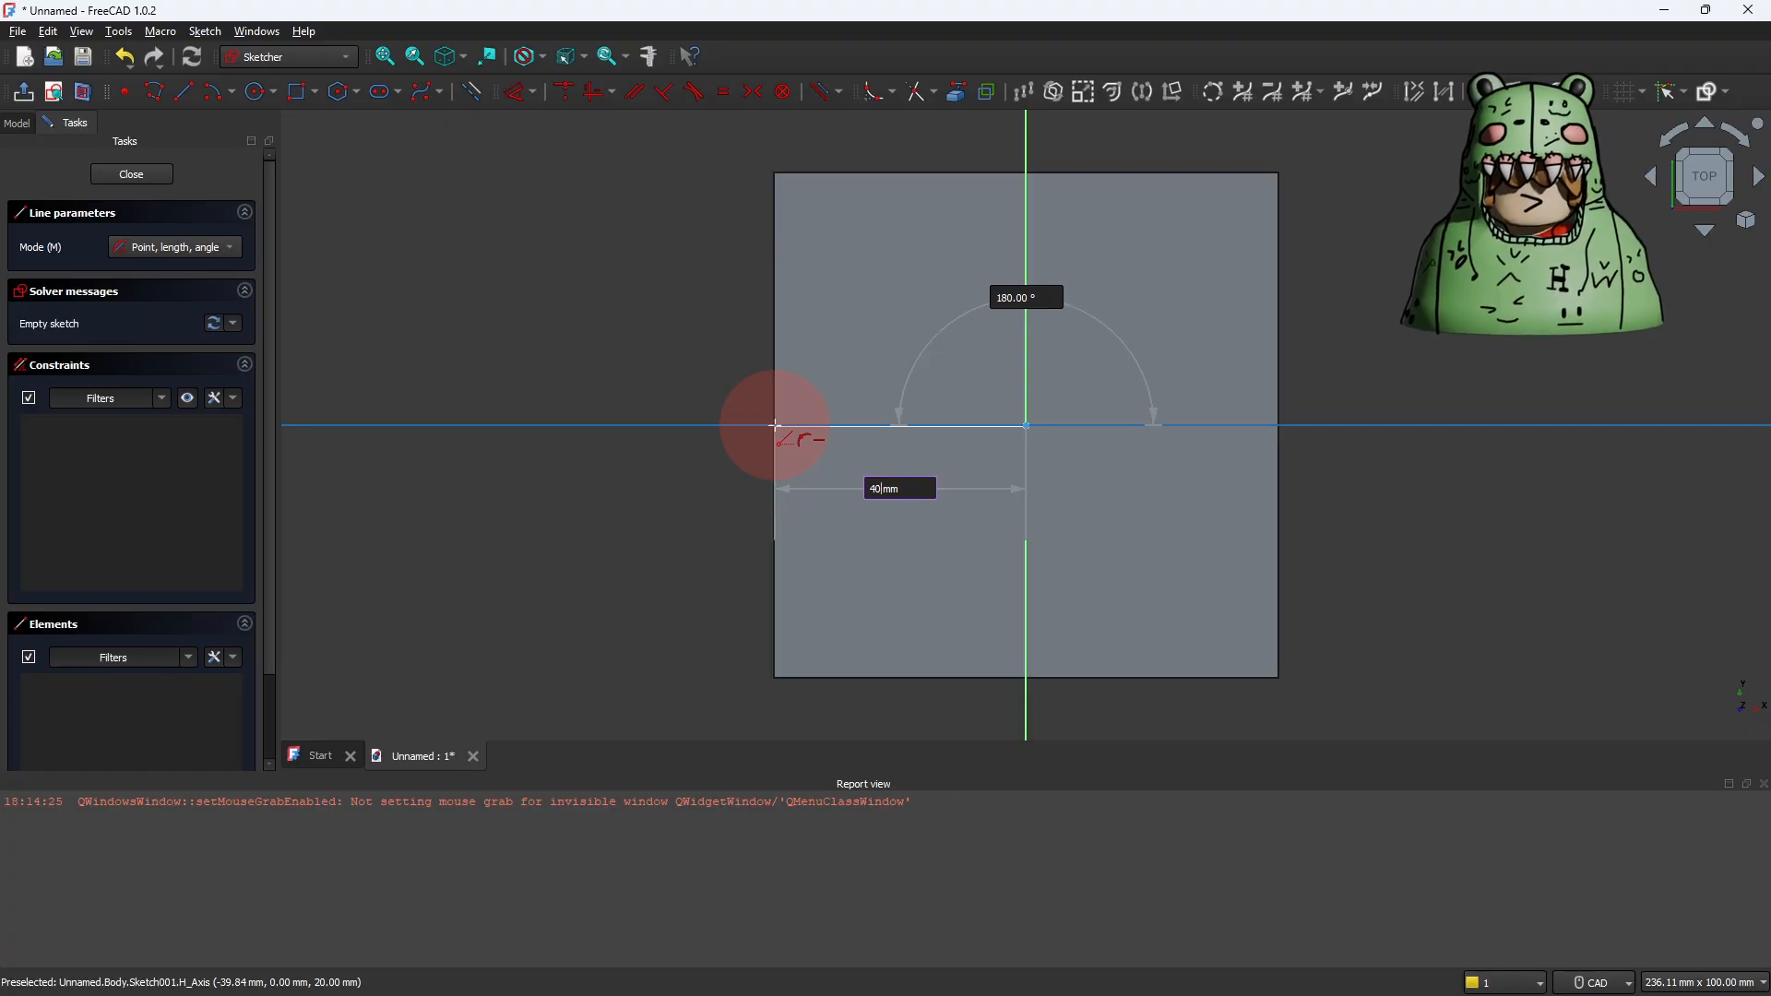
pyautogui.click(775, 425)
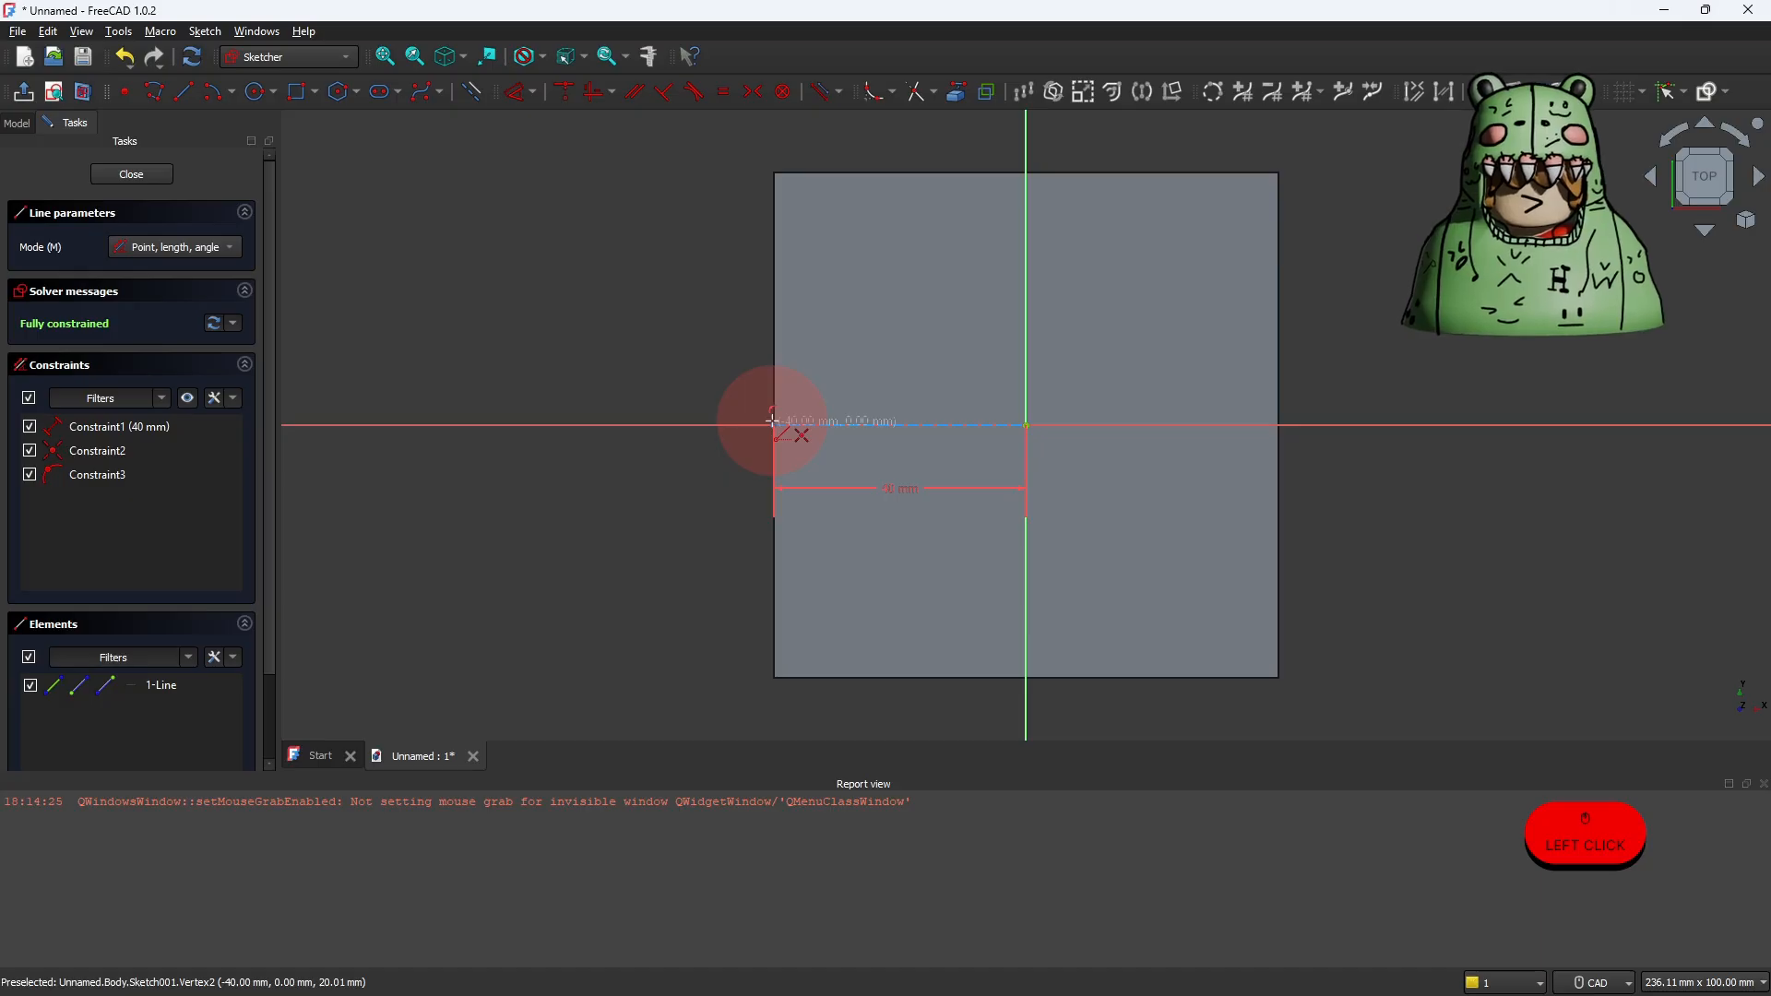
# Step: Draw a 40 mm construction line at 90° from the first line's outer end up to the face's upper-left corner
pyautogui.click(775, 424)
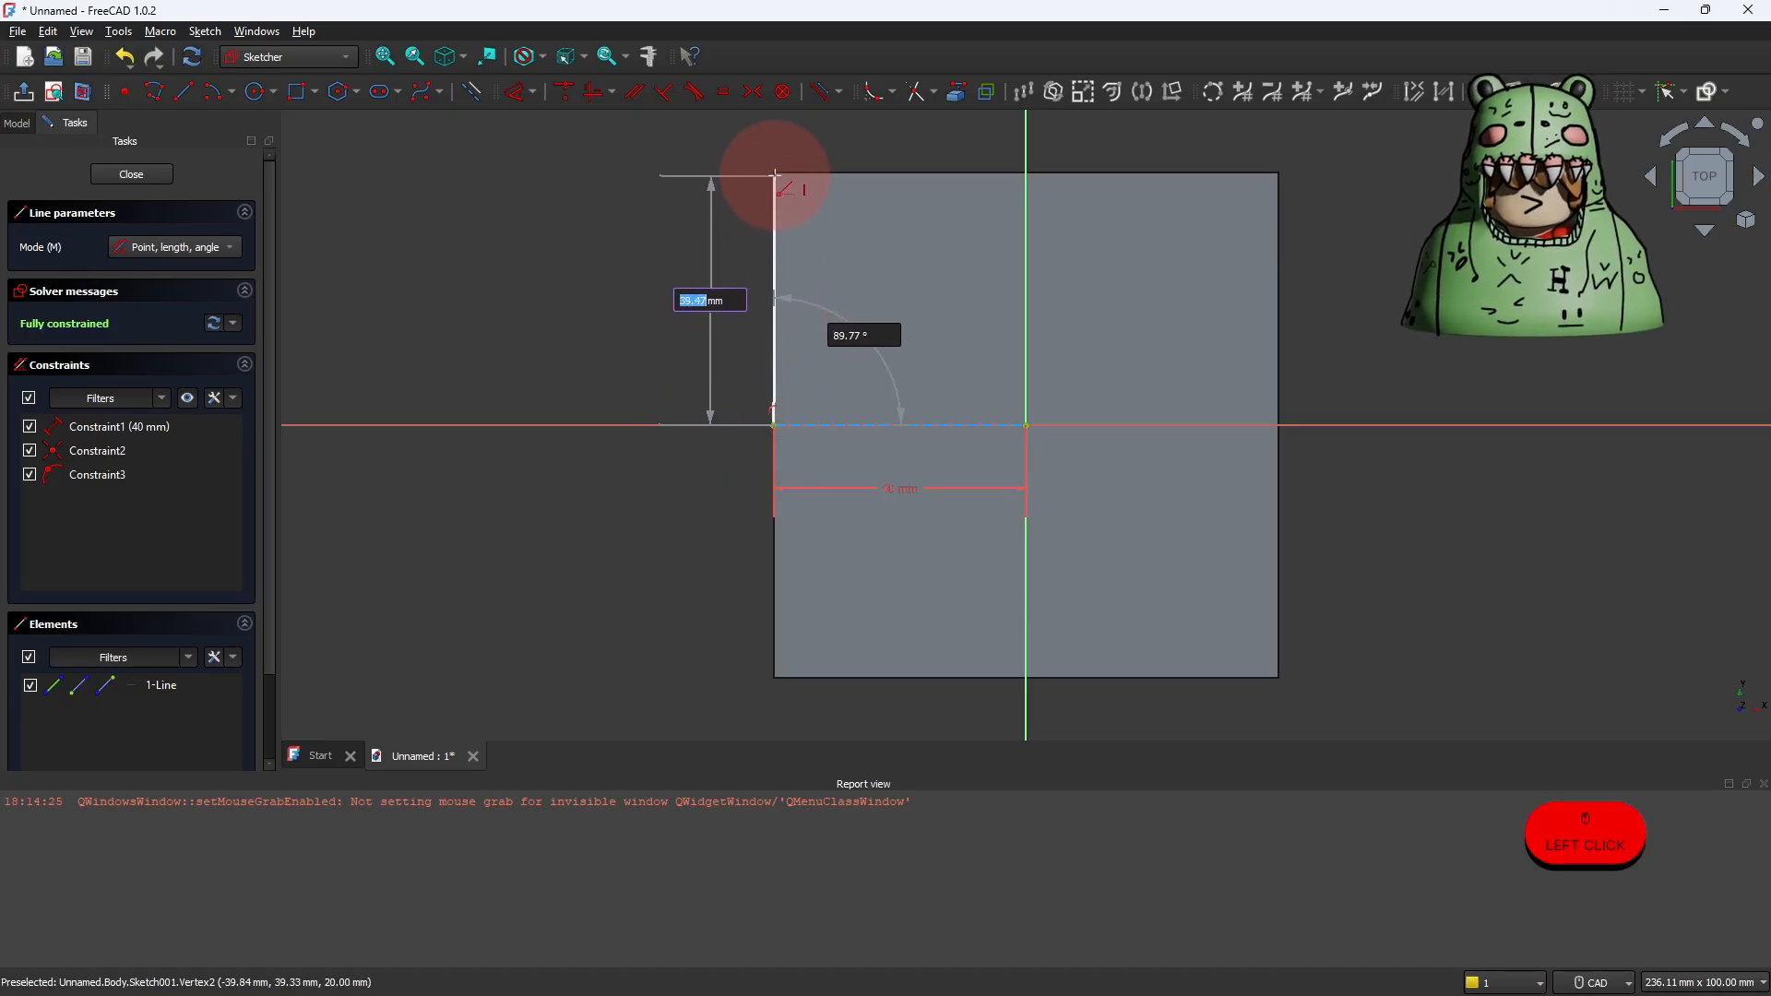
pyautogui.write('40')
pyautogui.press('Tab')
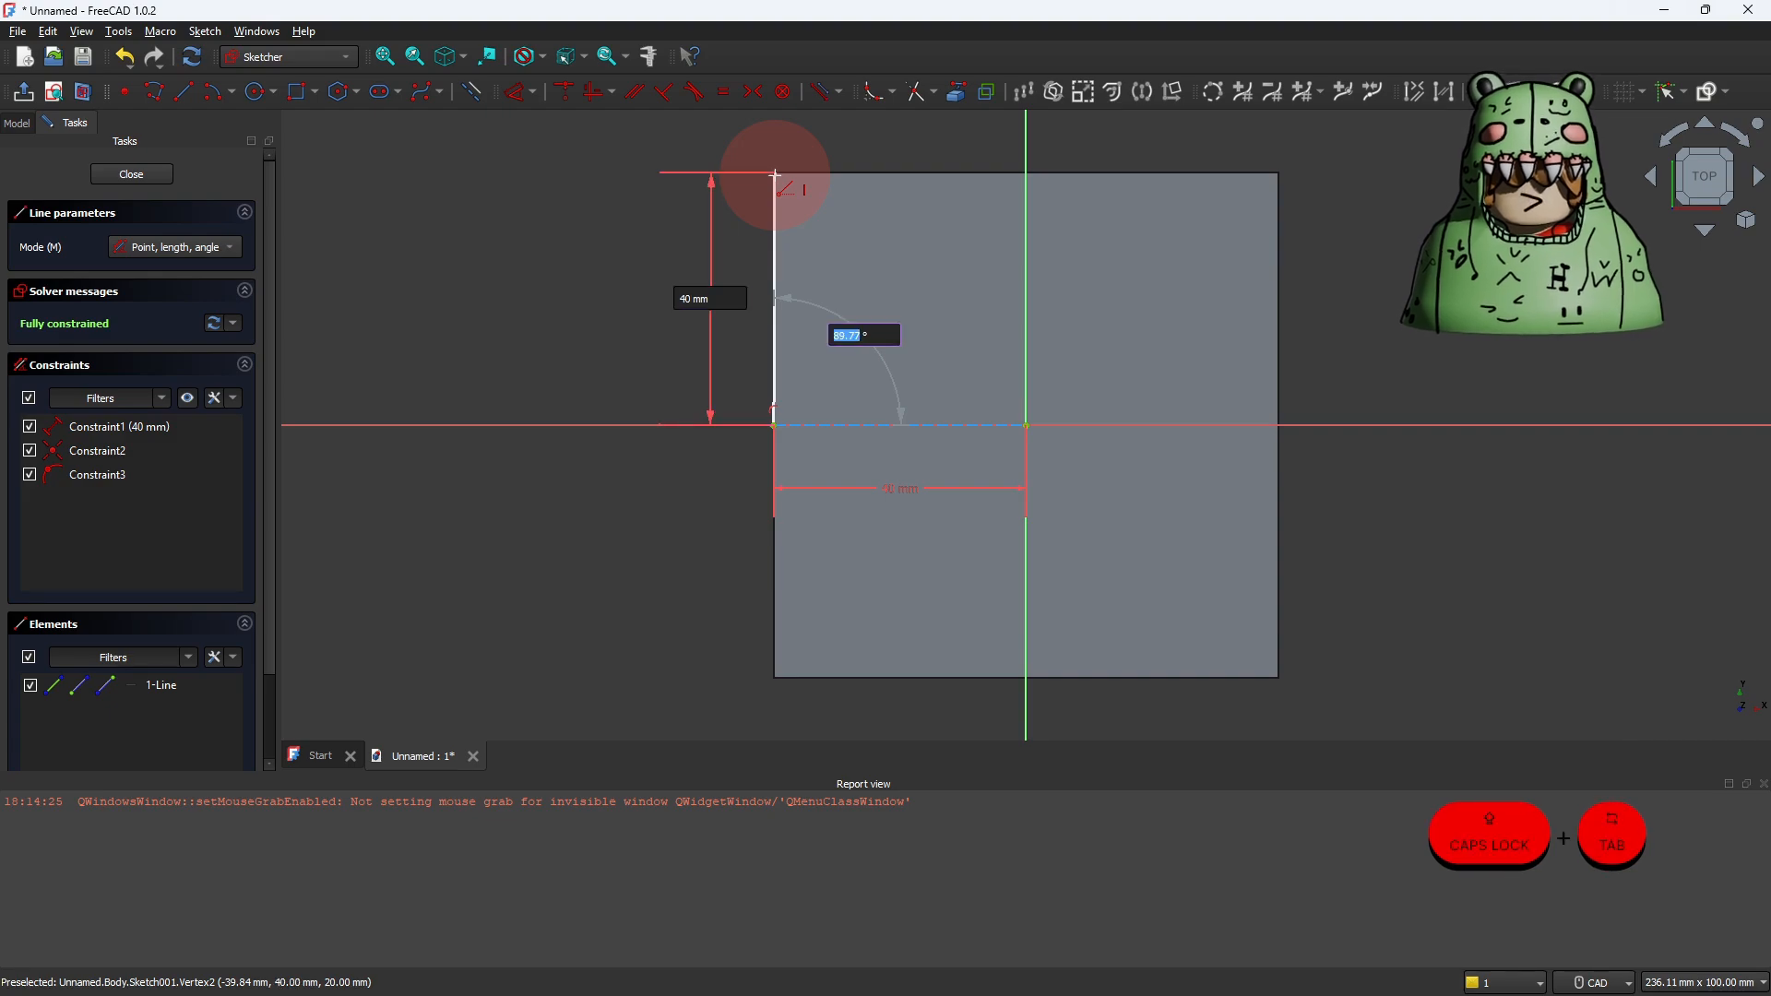
pyautogui.write('90')
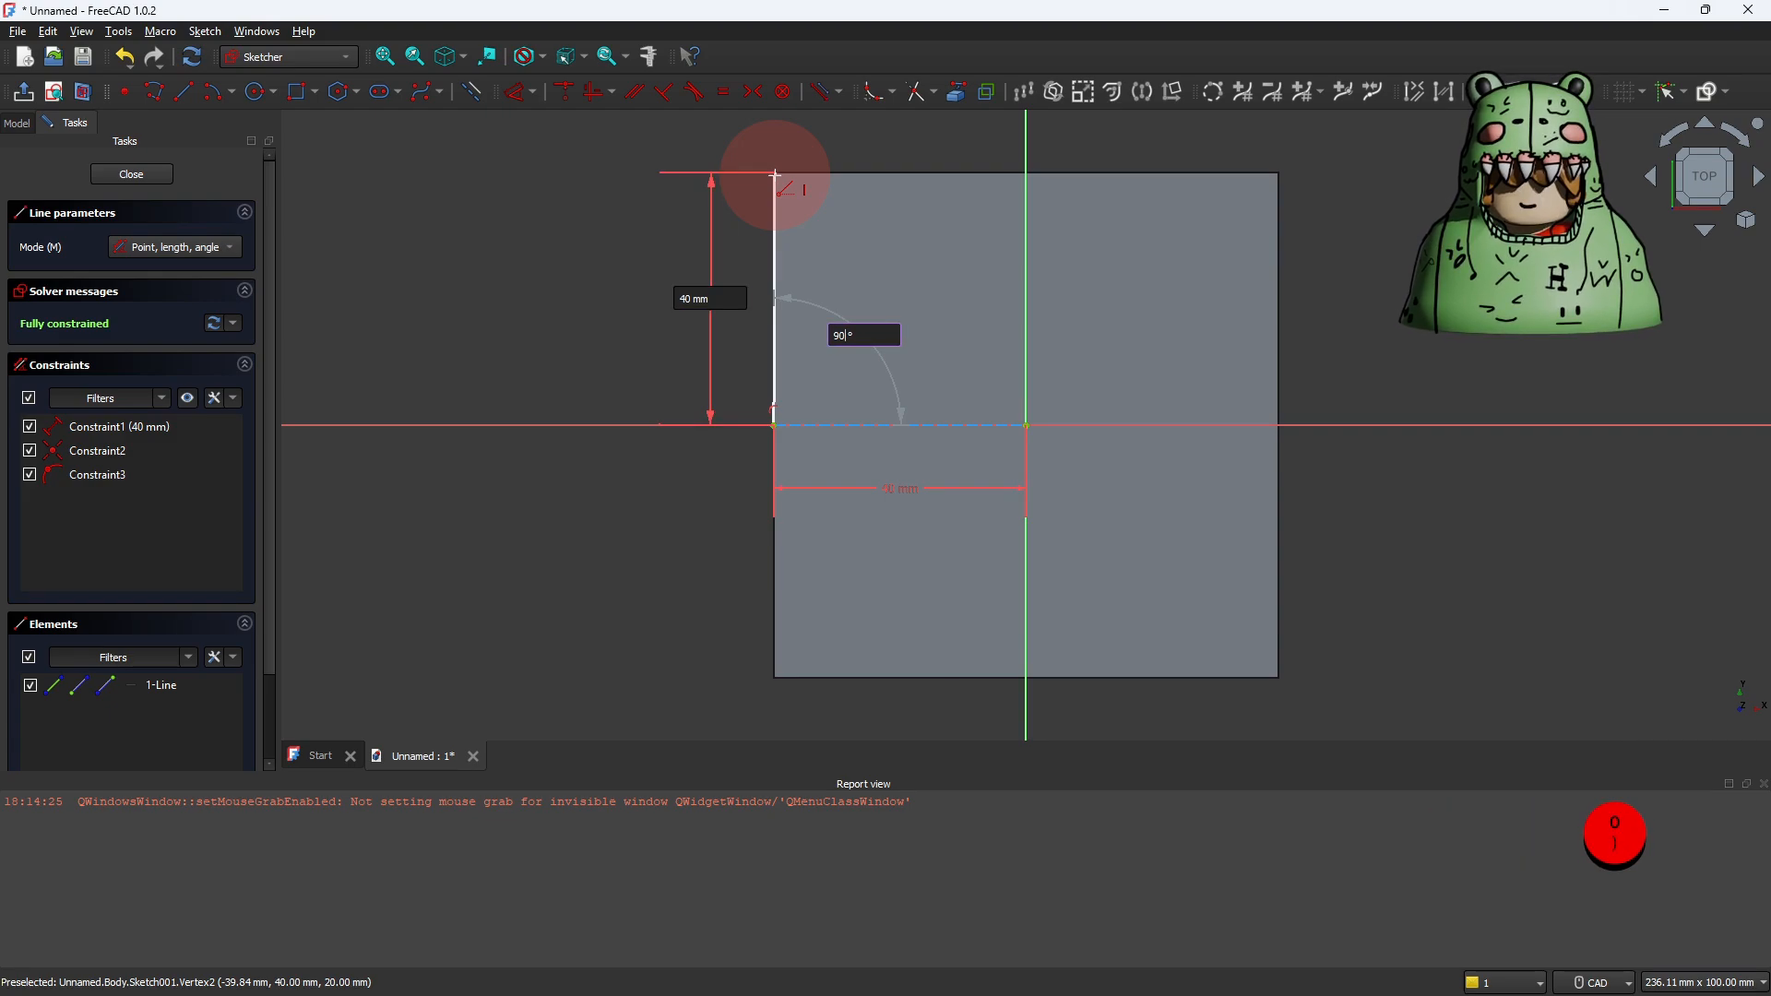
pyautogui.click(774, 175)
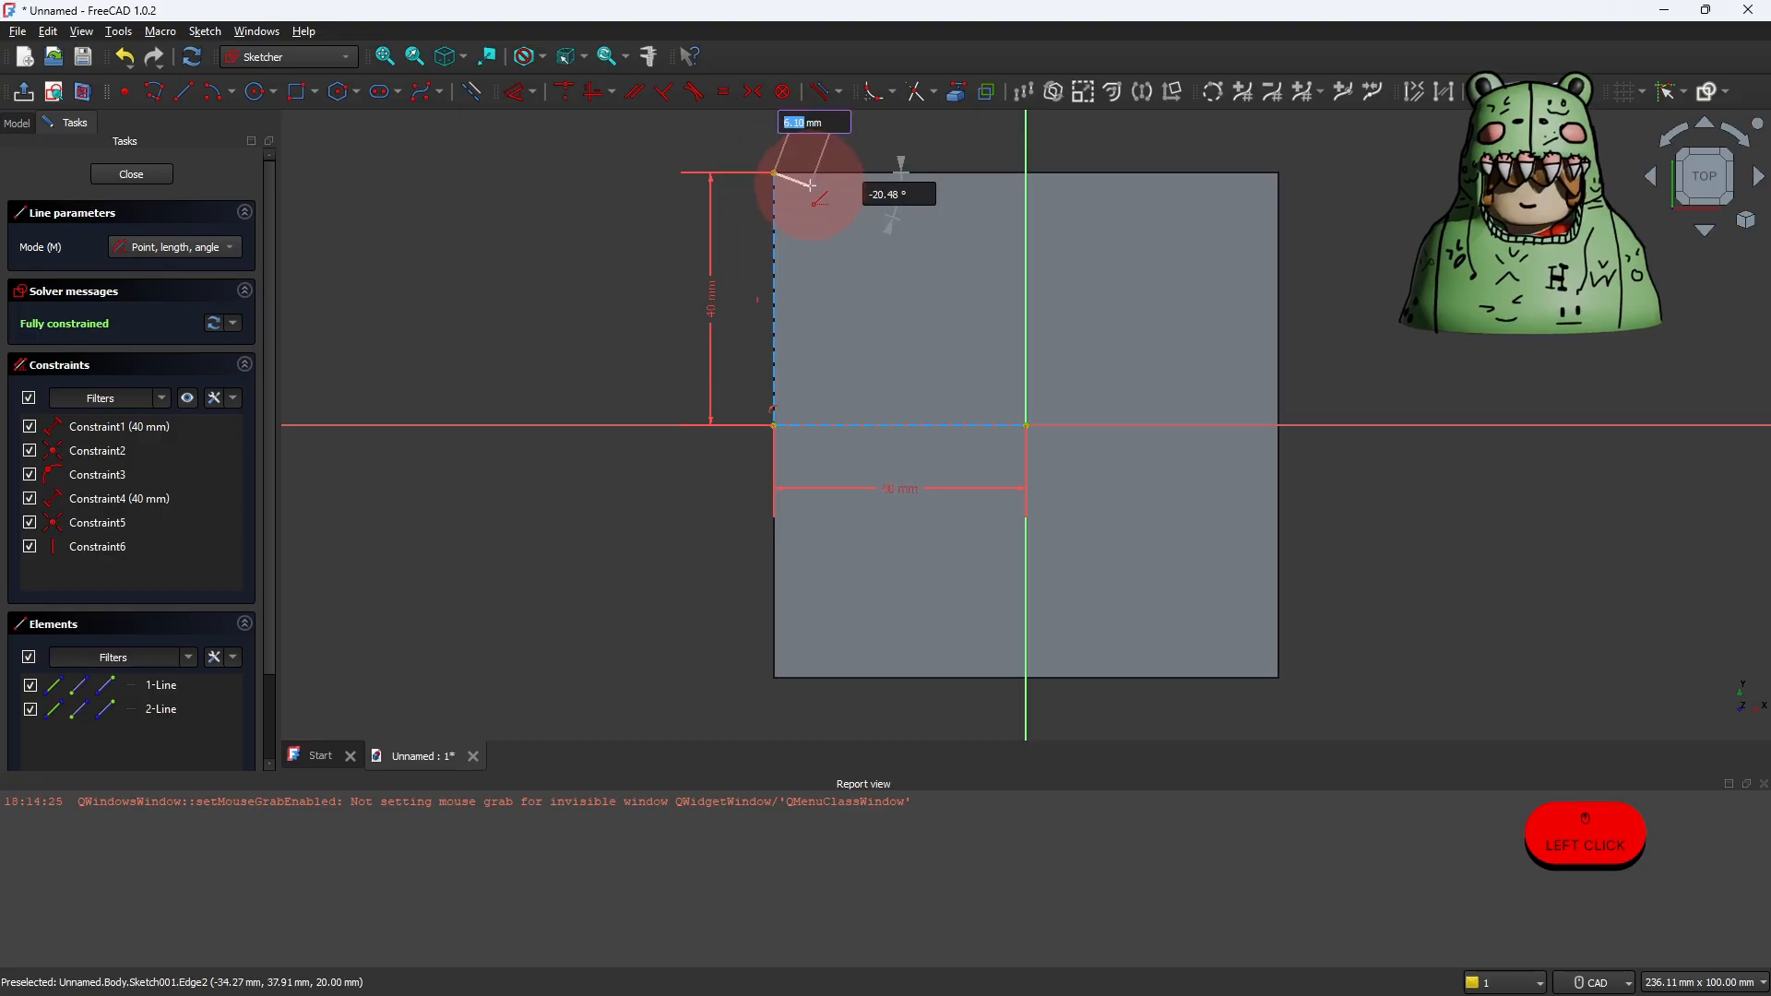
pyautogui.rightClick(810, 186)
pyautogui.rightClick(810, 185)
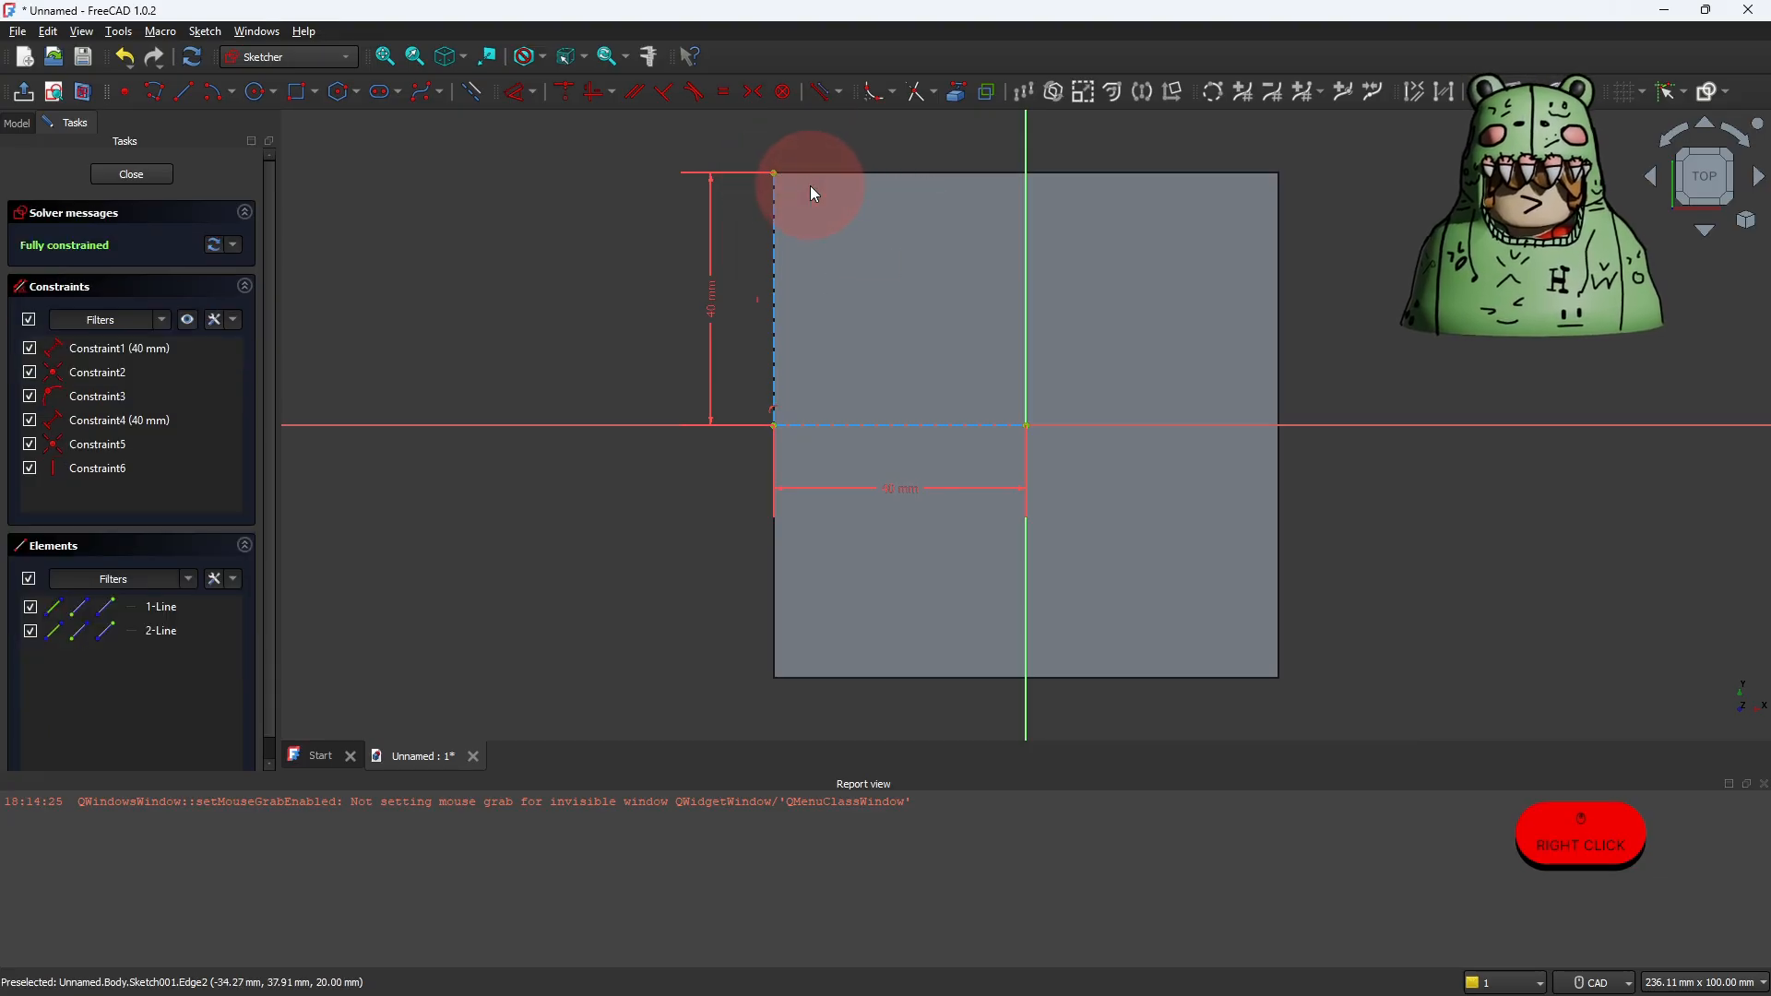
# Step: Switch to normal geometry and draw an 80 × 20 mm rectangle from the upper-left corner along the face's upper edge
pyautogui.click(469, 96)
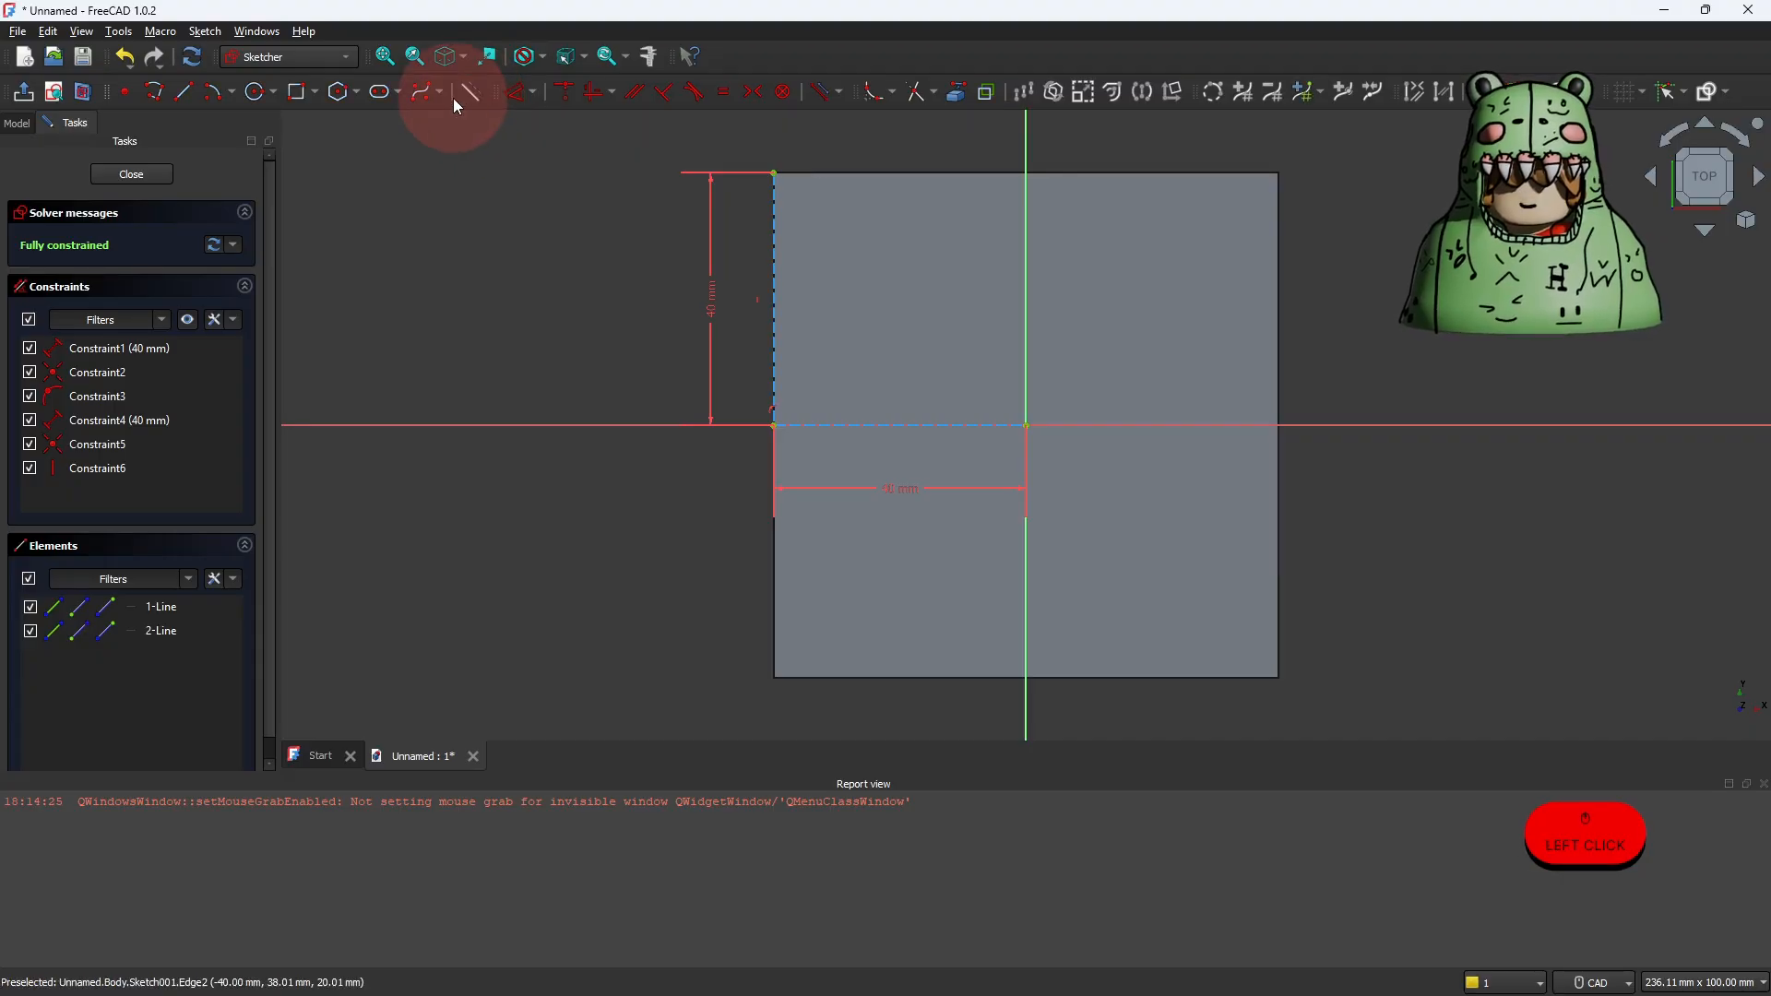
pyautogui.click(295, 96)
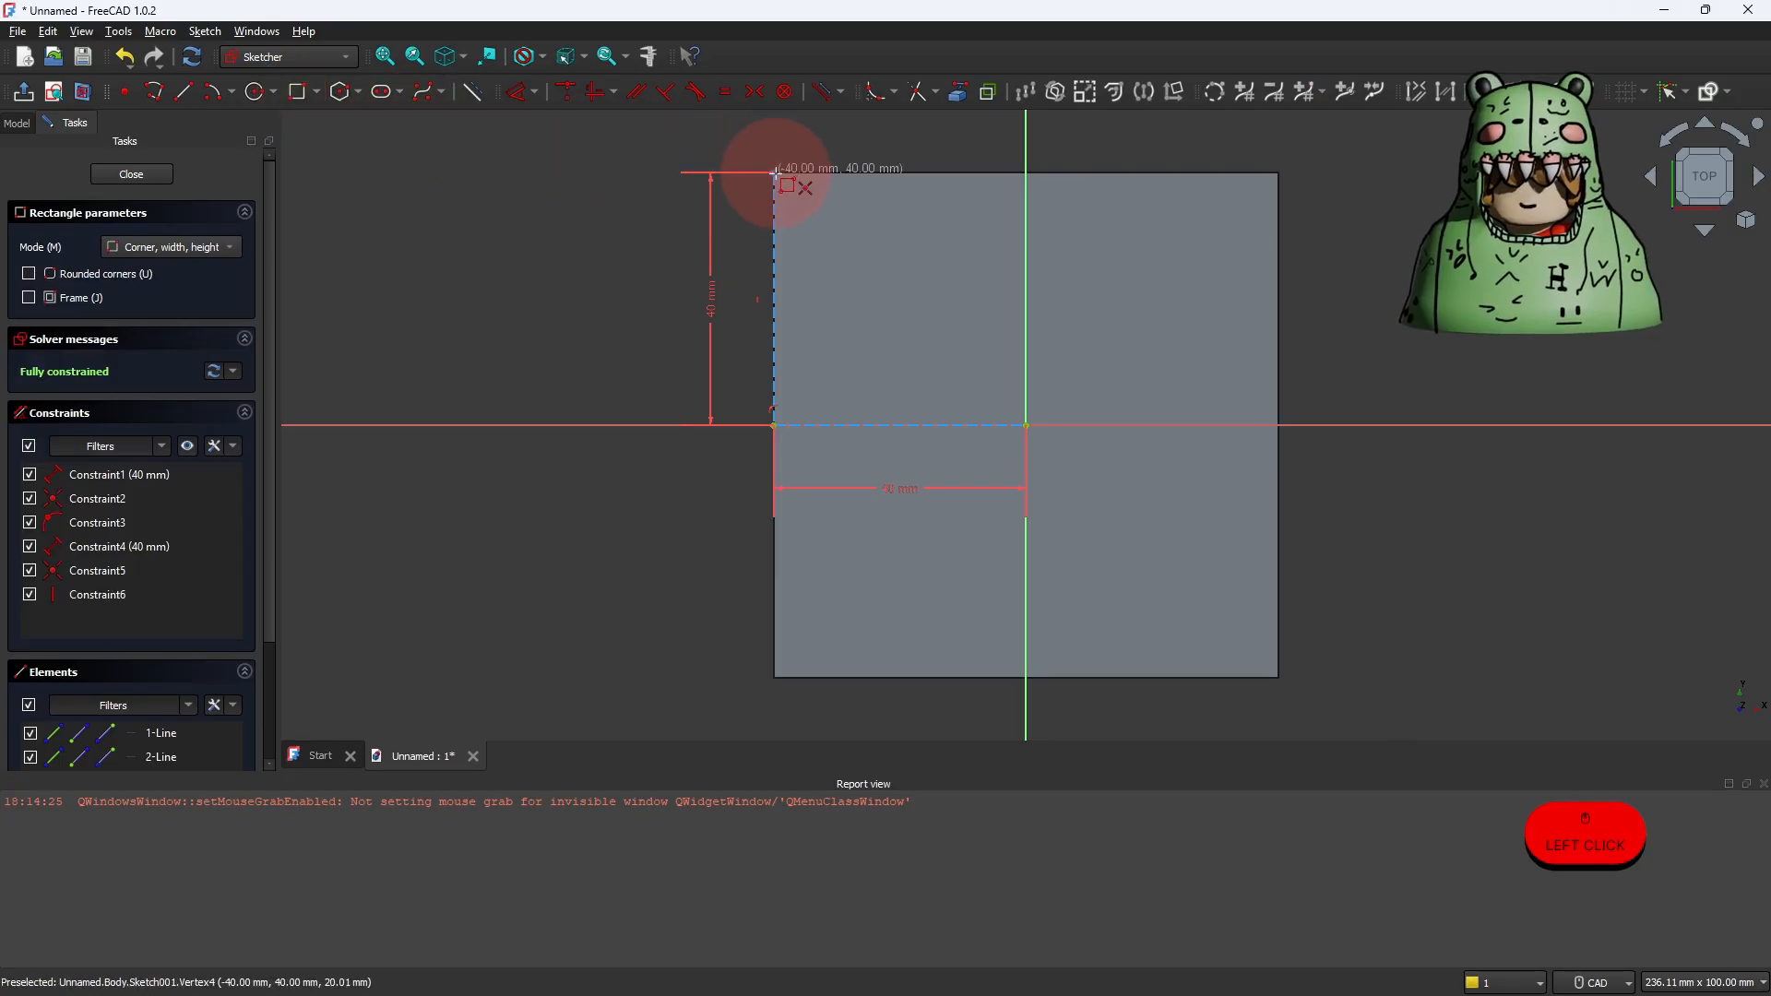
pyautogui.click(775, 172)
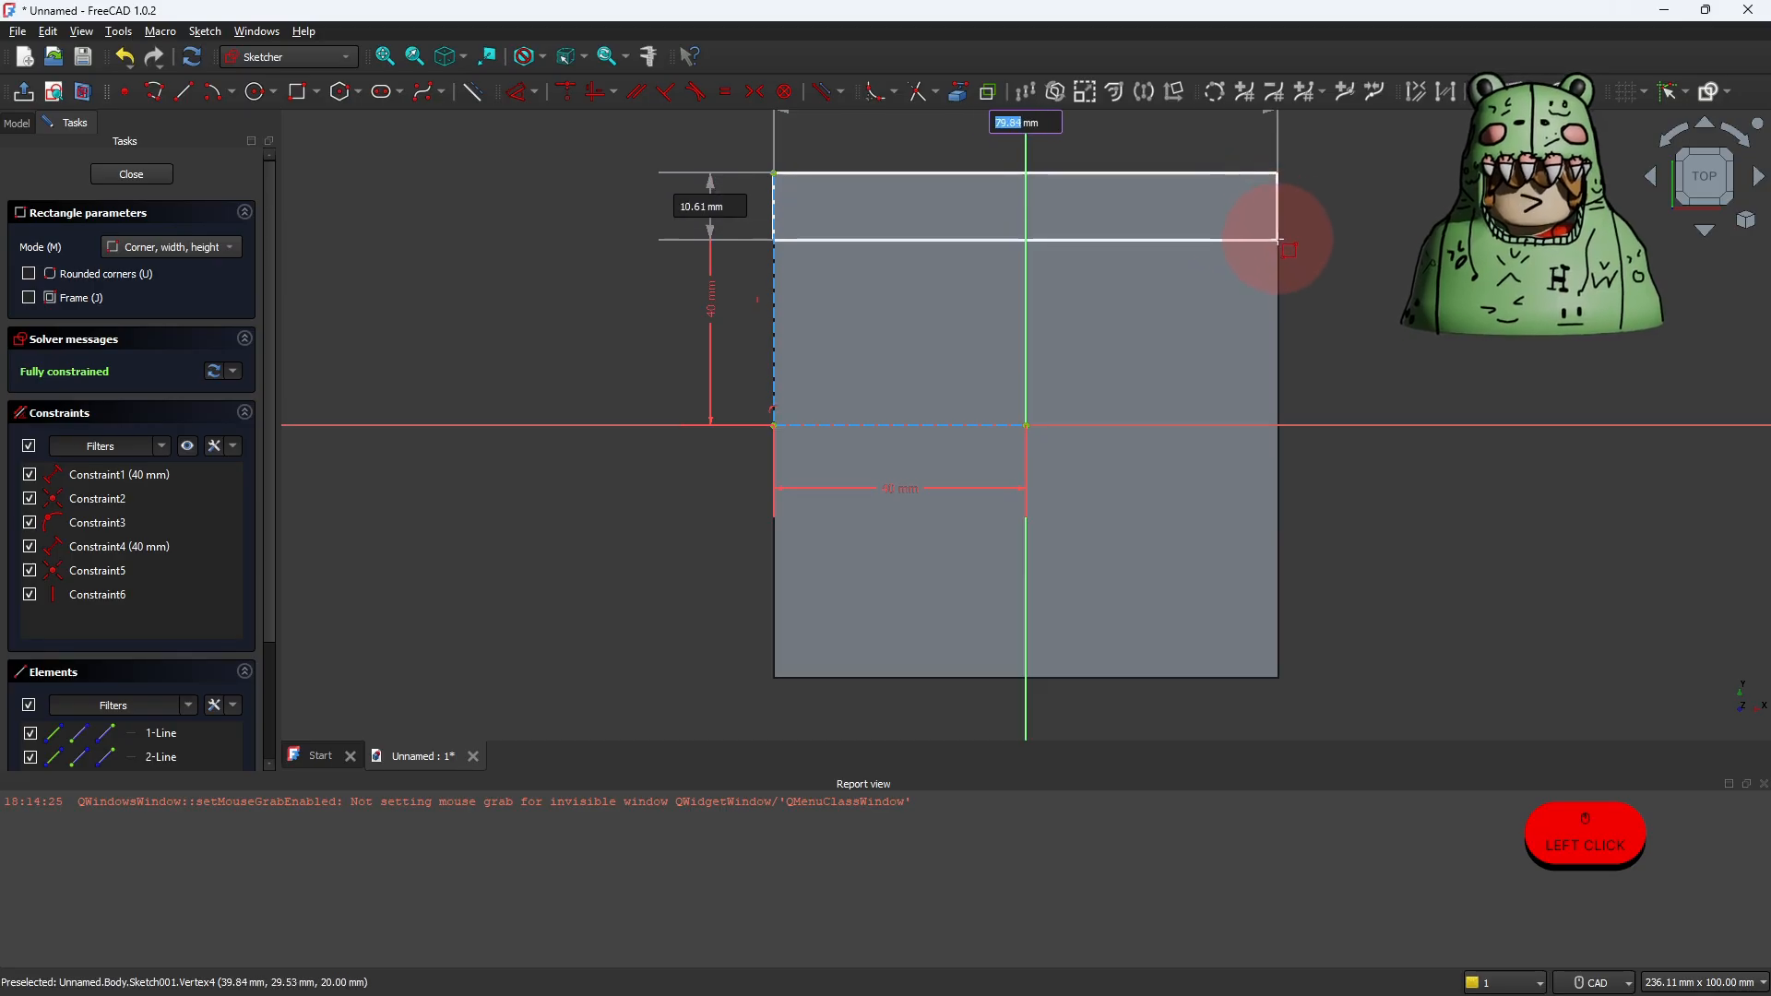
pyautogui.write('80')
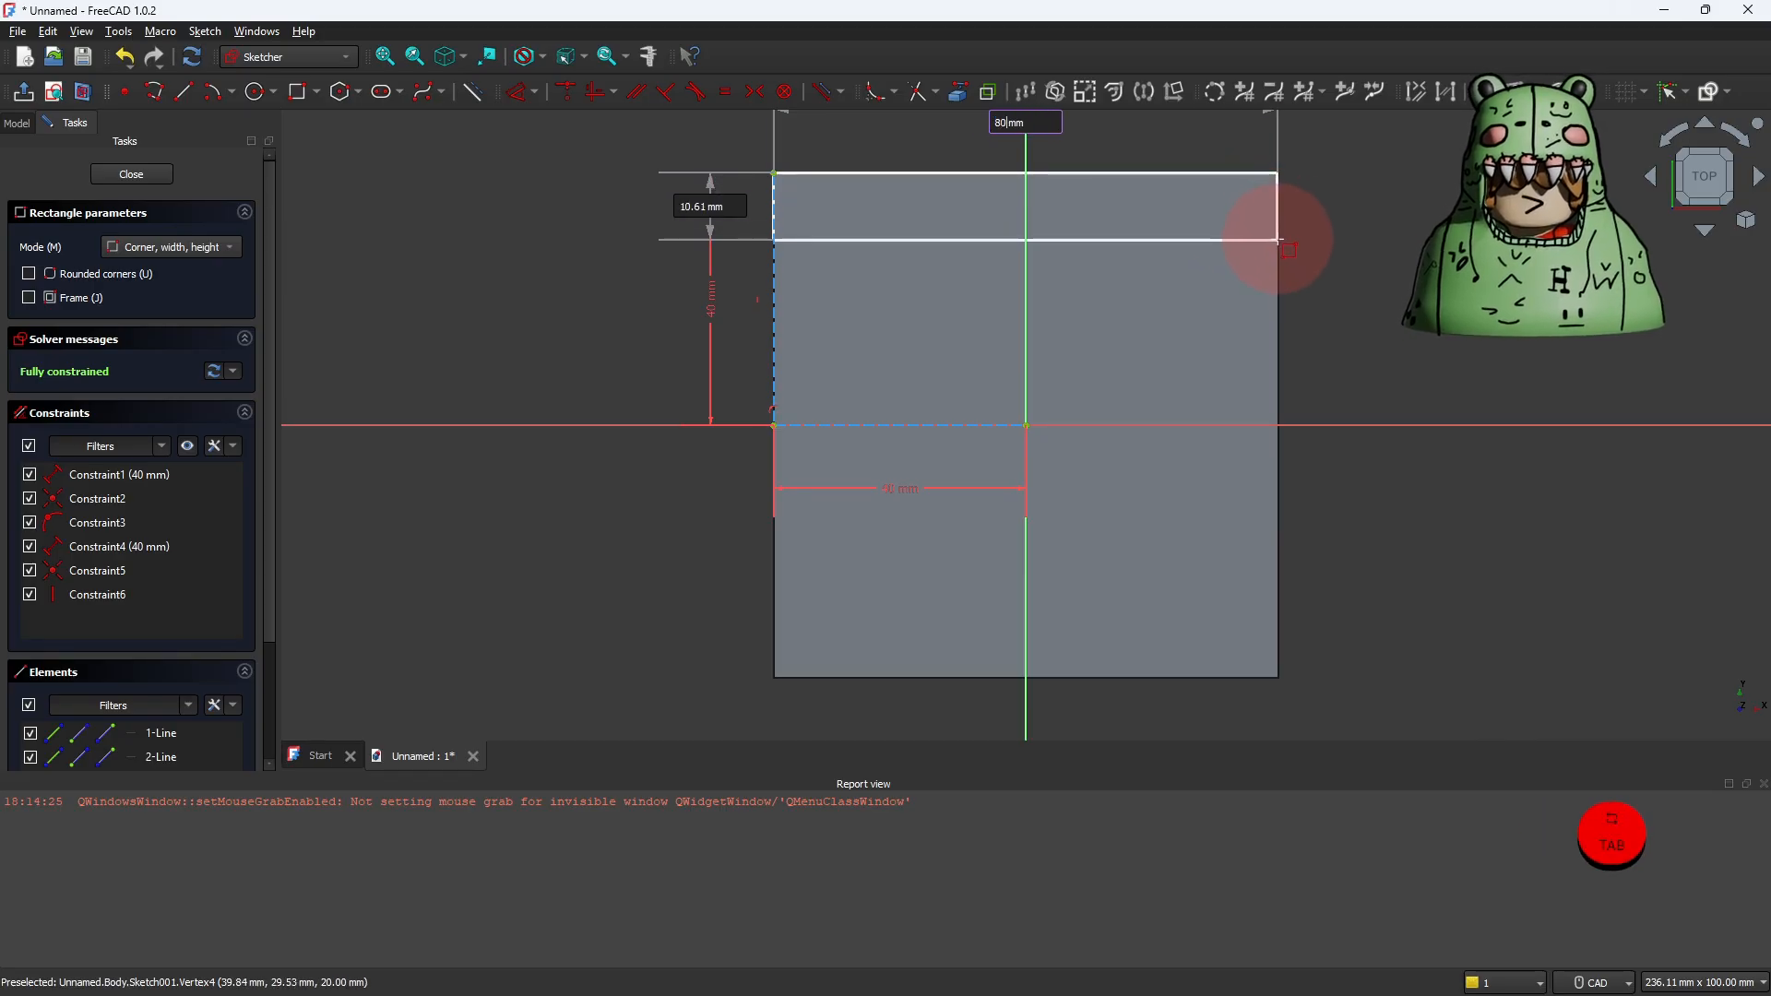
pyautogui.press('Tab')
pyautogui.write('20')
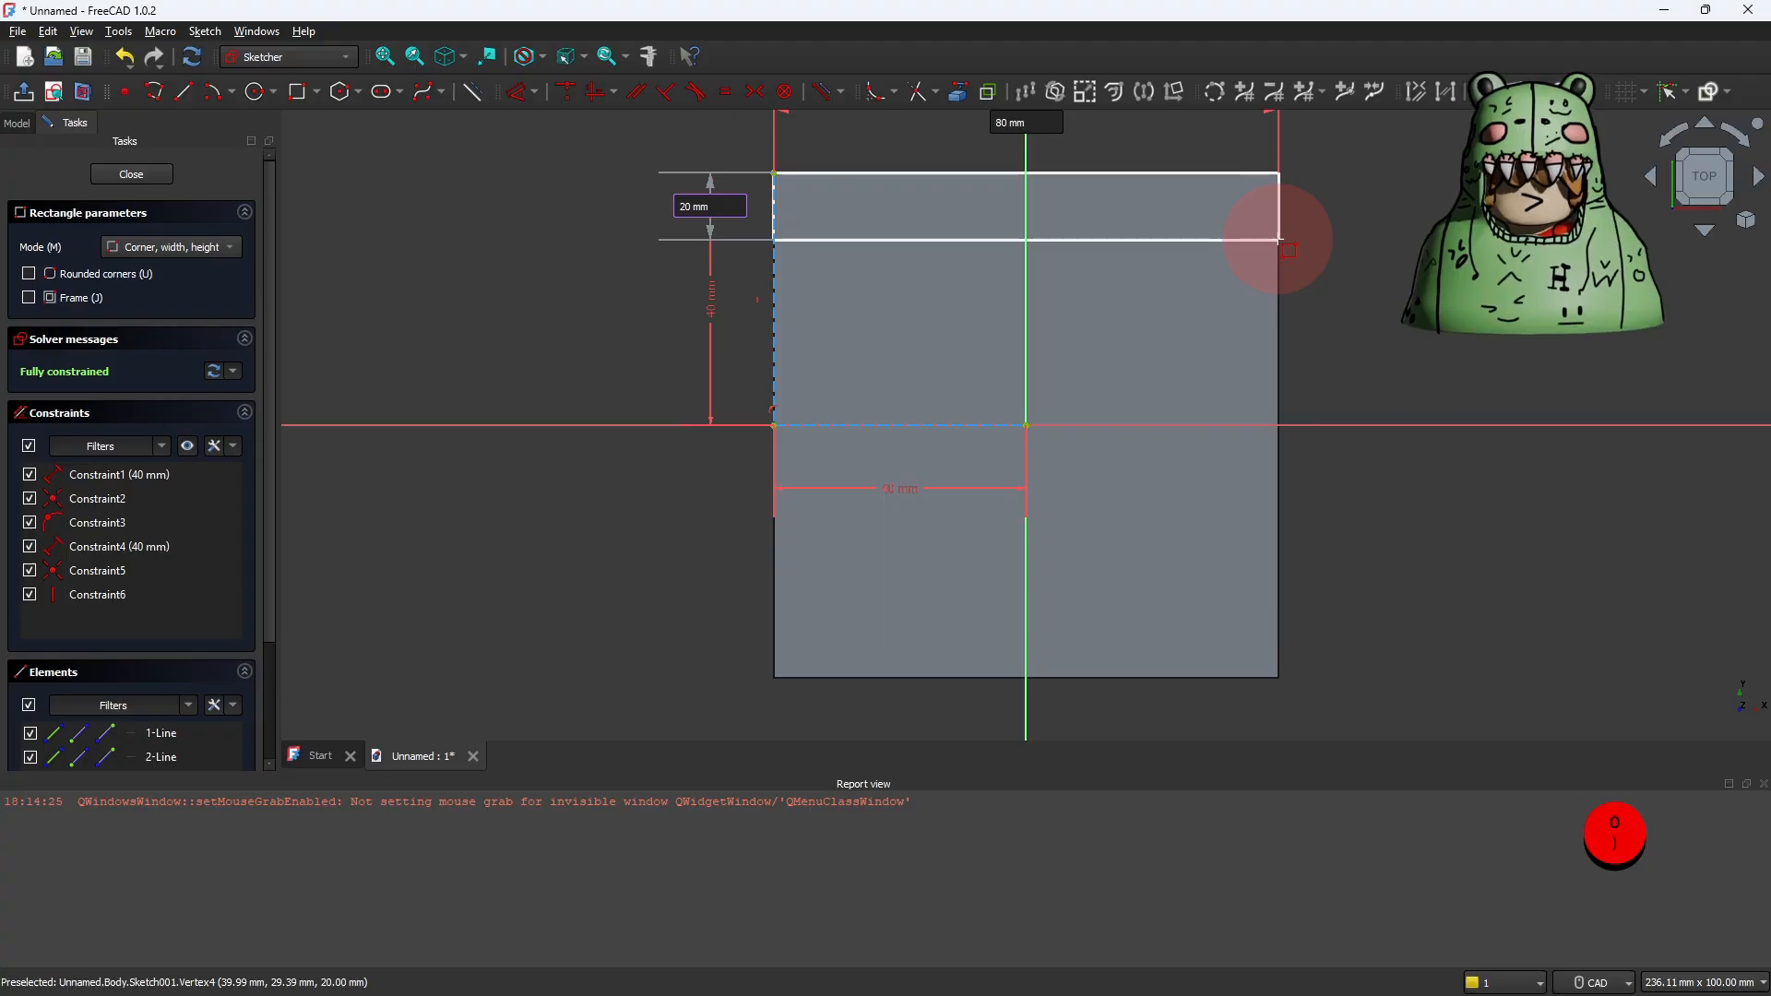
pyautogui.click(1278, 239)
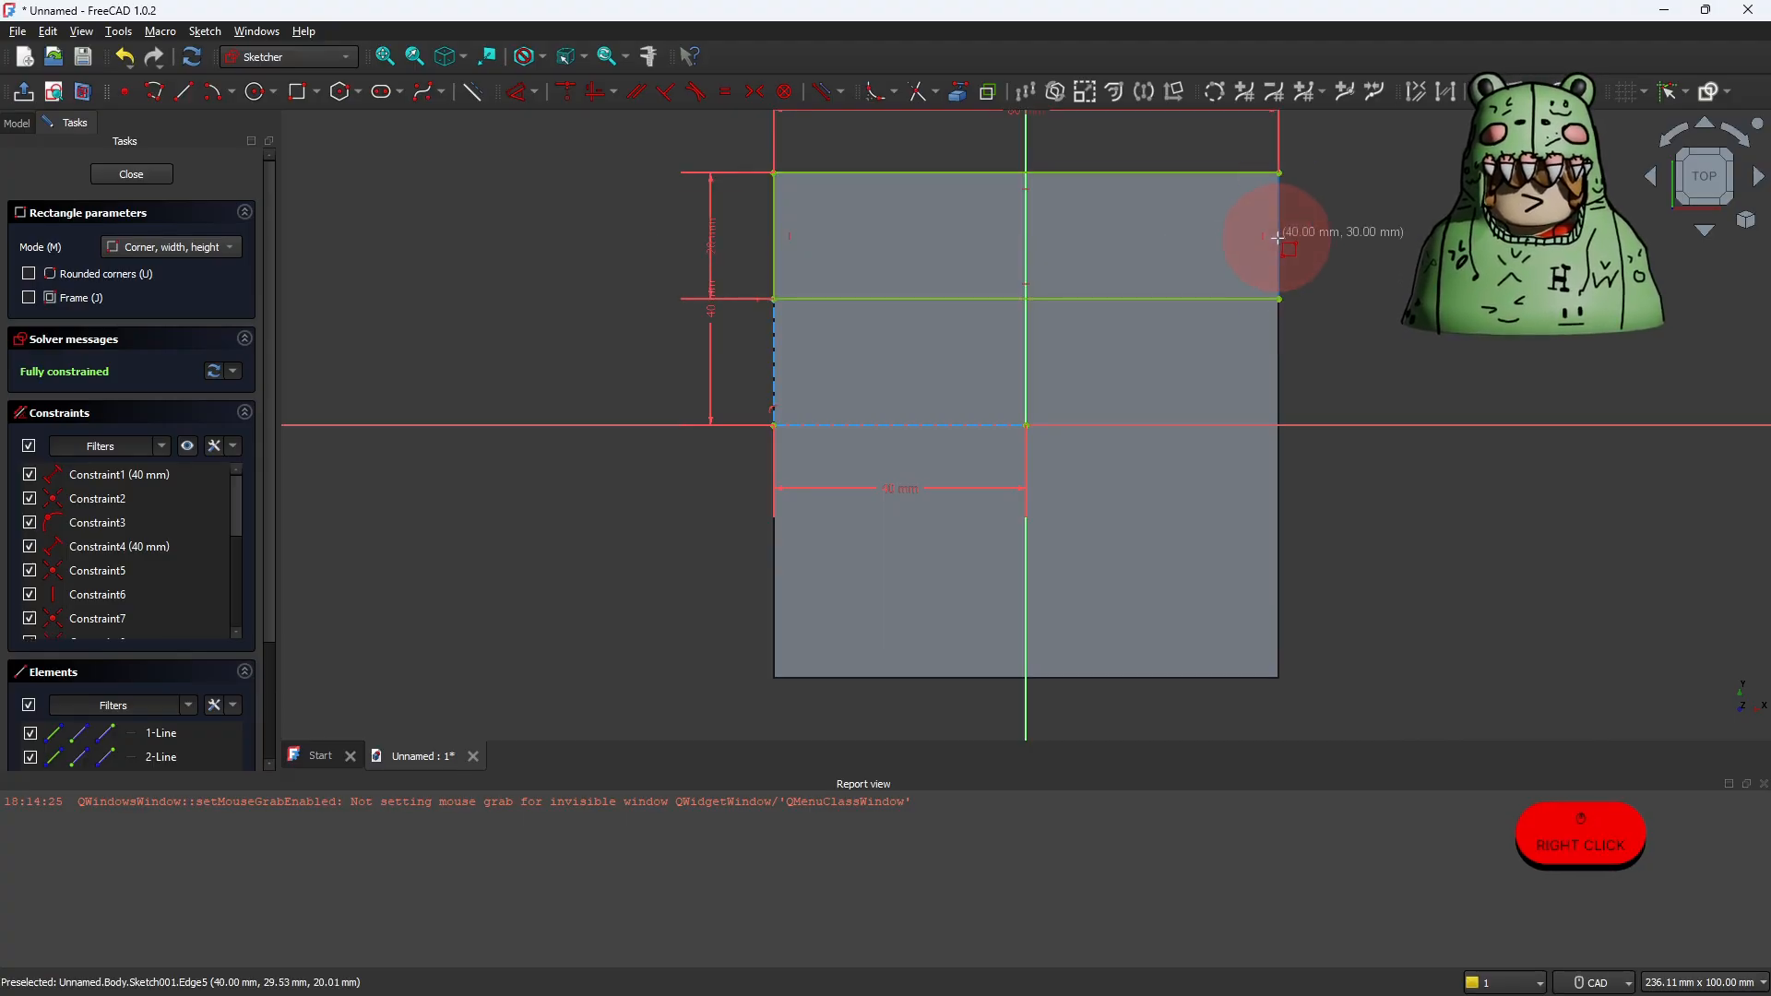
pyautogui.rightClick(1324, 251)
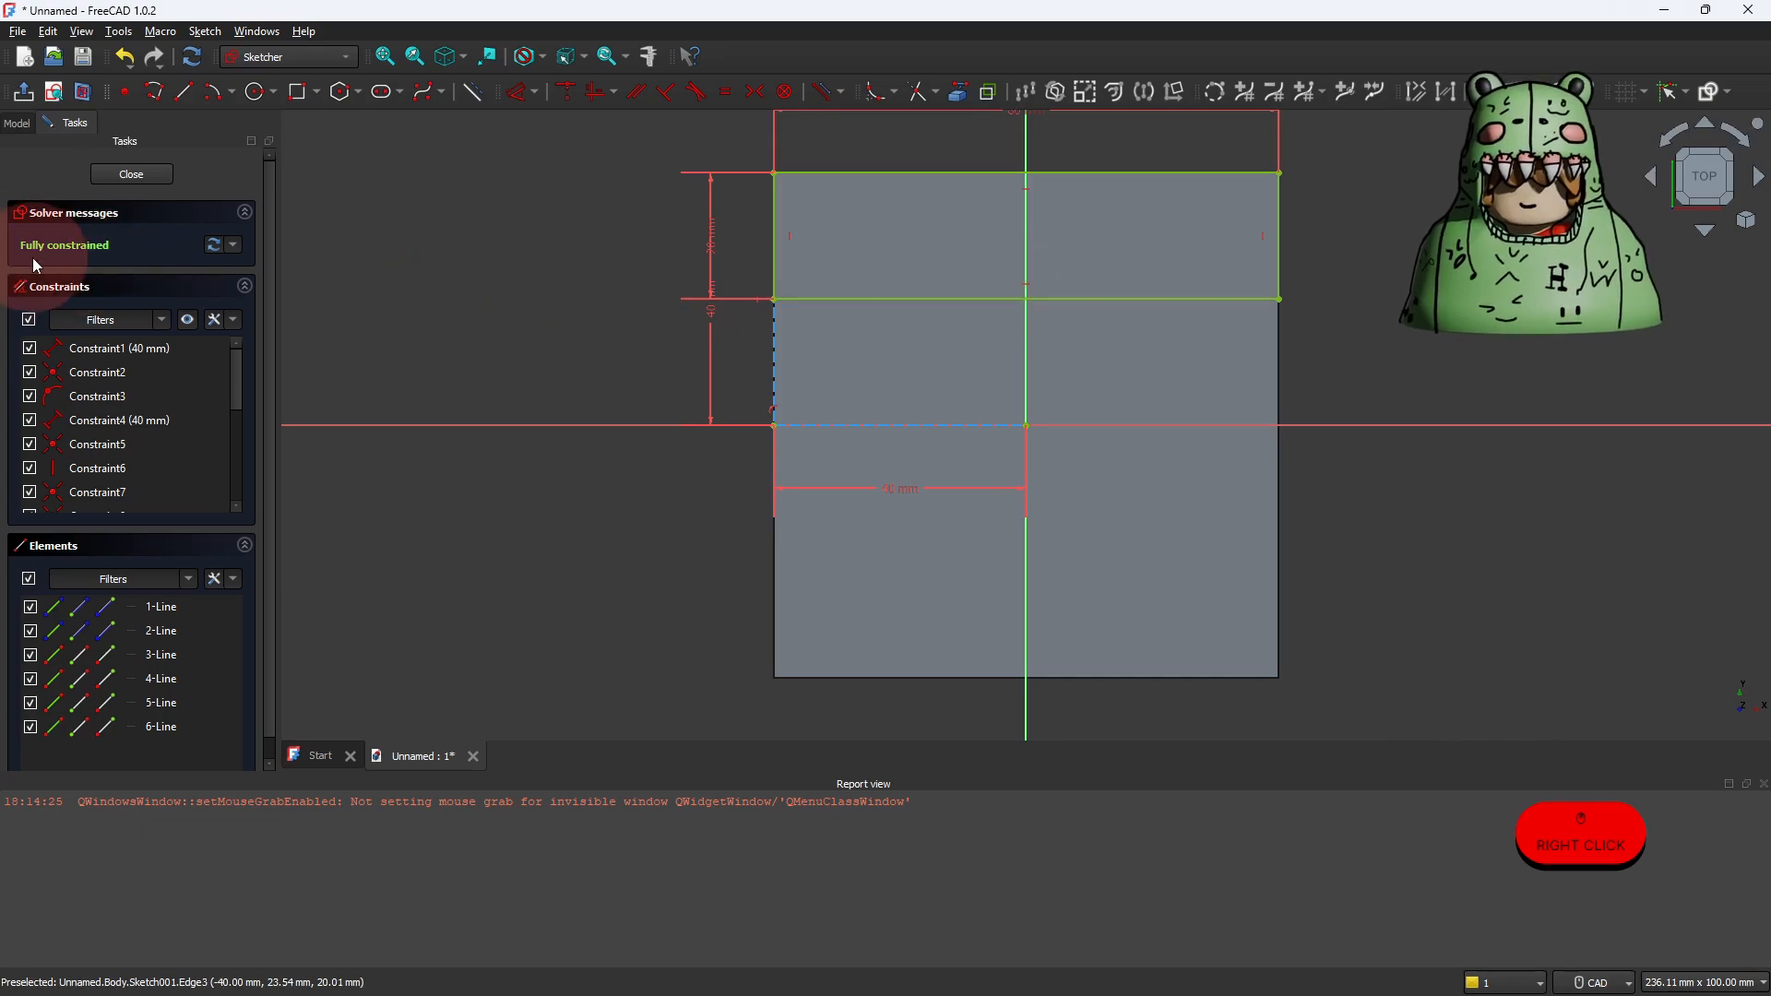
# Step: Leave the sketch and pad the rectangle to a length of 80 mm
pyautogui.click(20, 93)
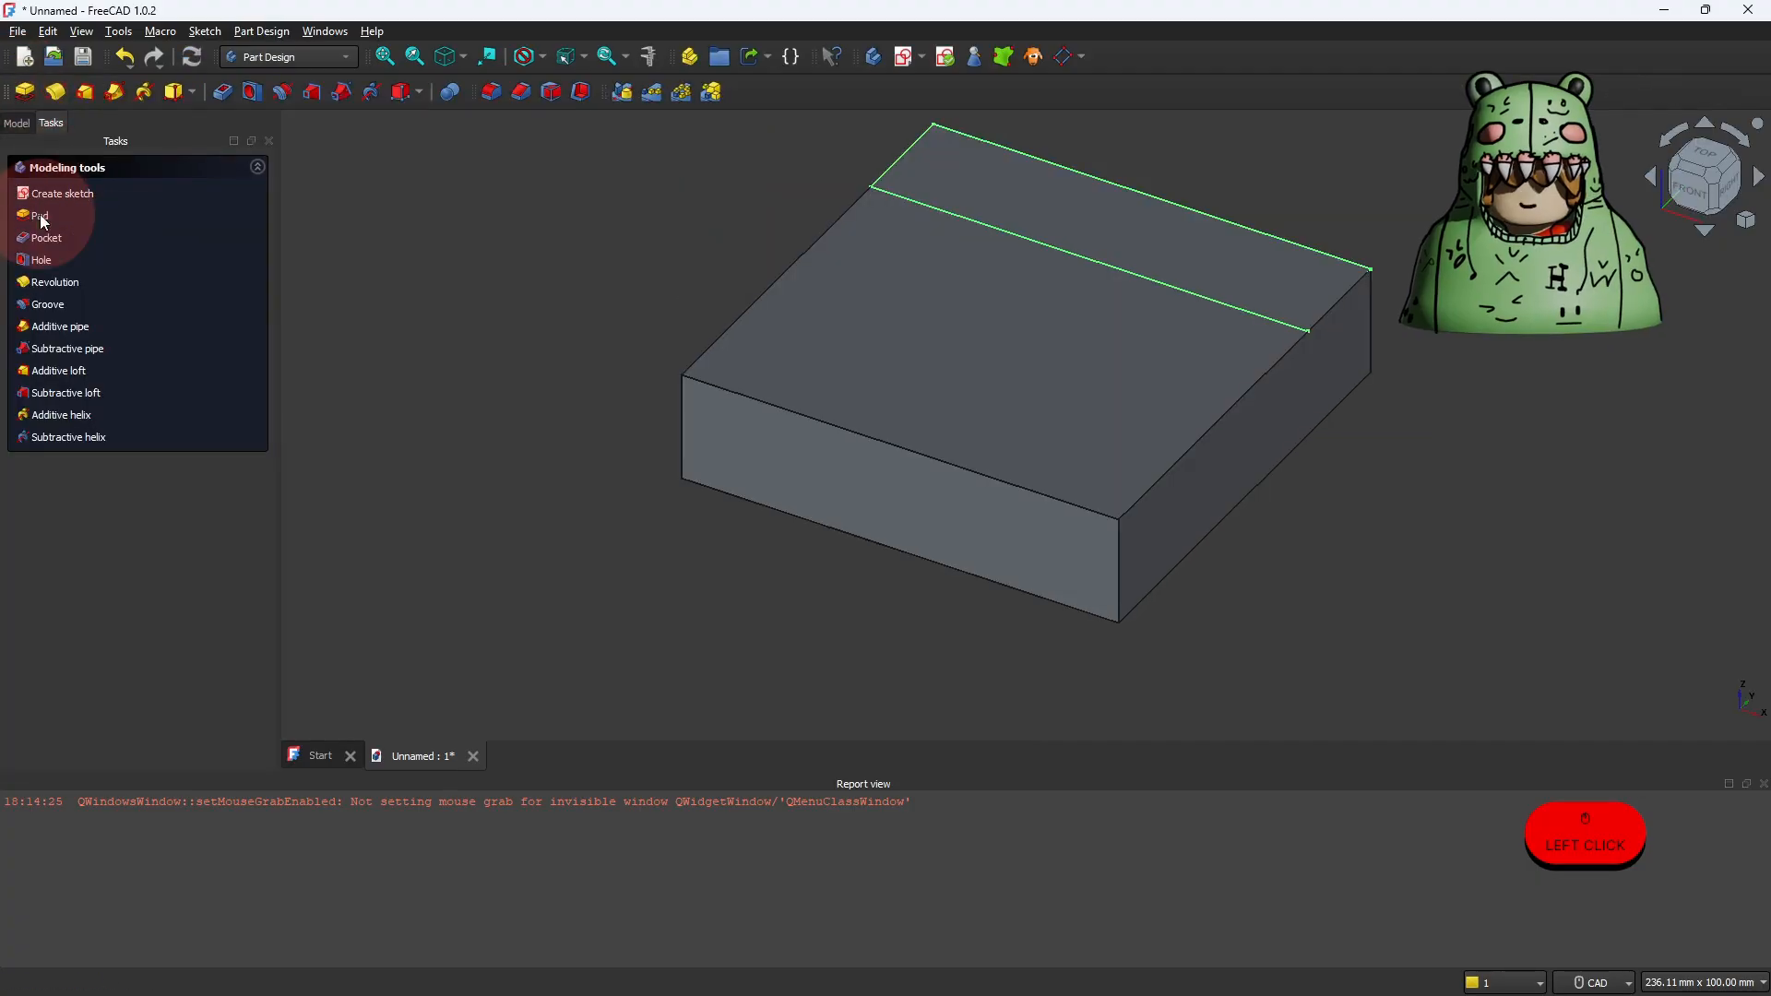
pyautogui.click(41, 218)
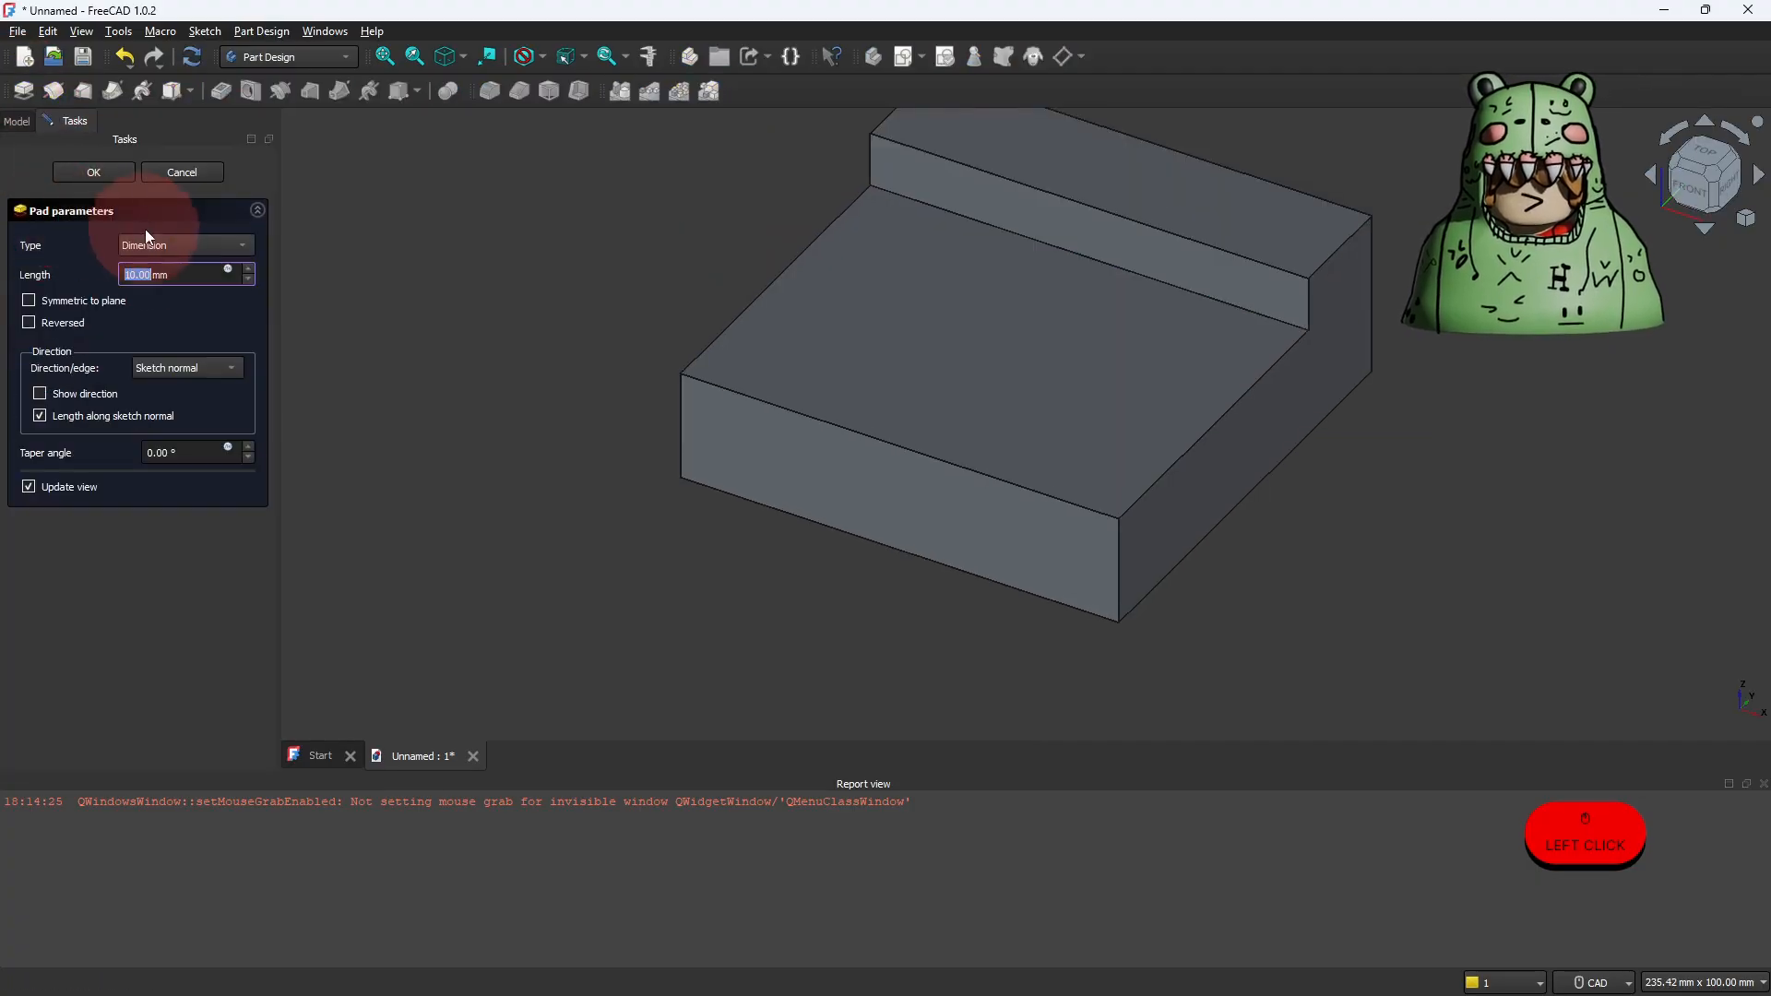
pyautogui.click(130, 274)
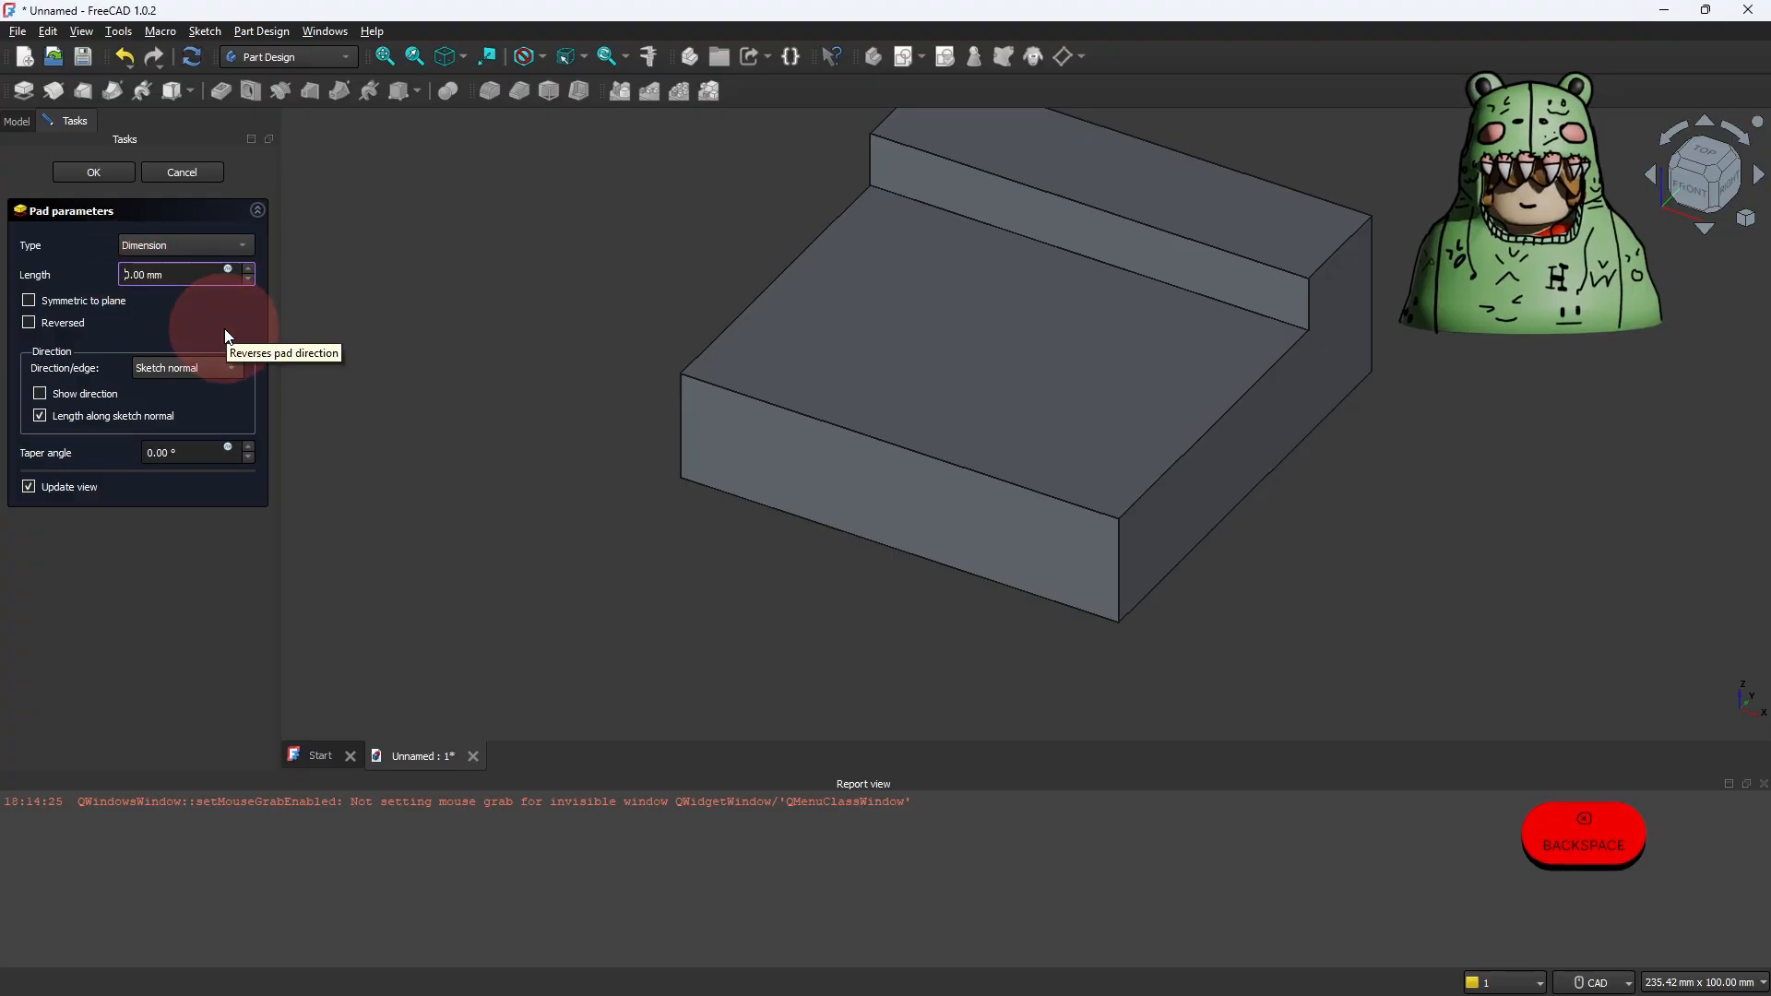
pyautogui.press('BackSpace')
pyautogui.write('8')
pyautogui.press('Return')
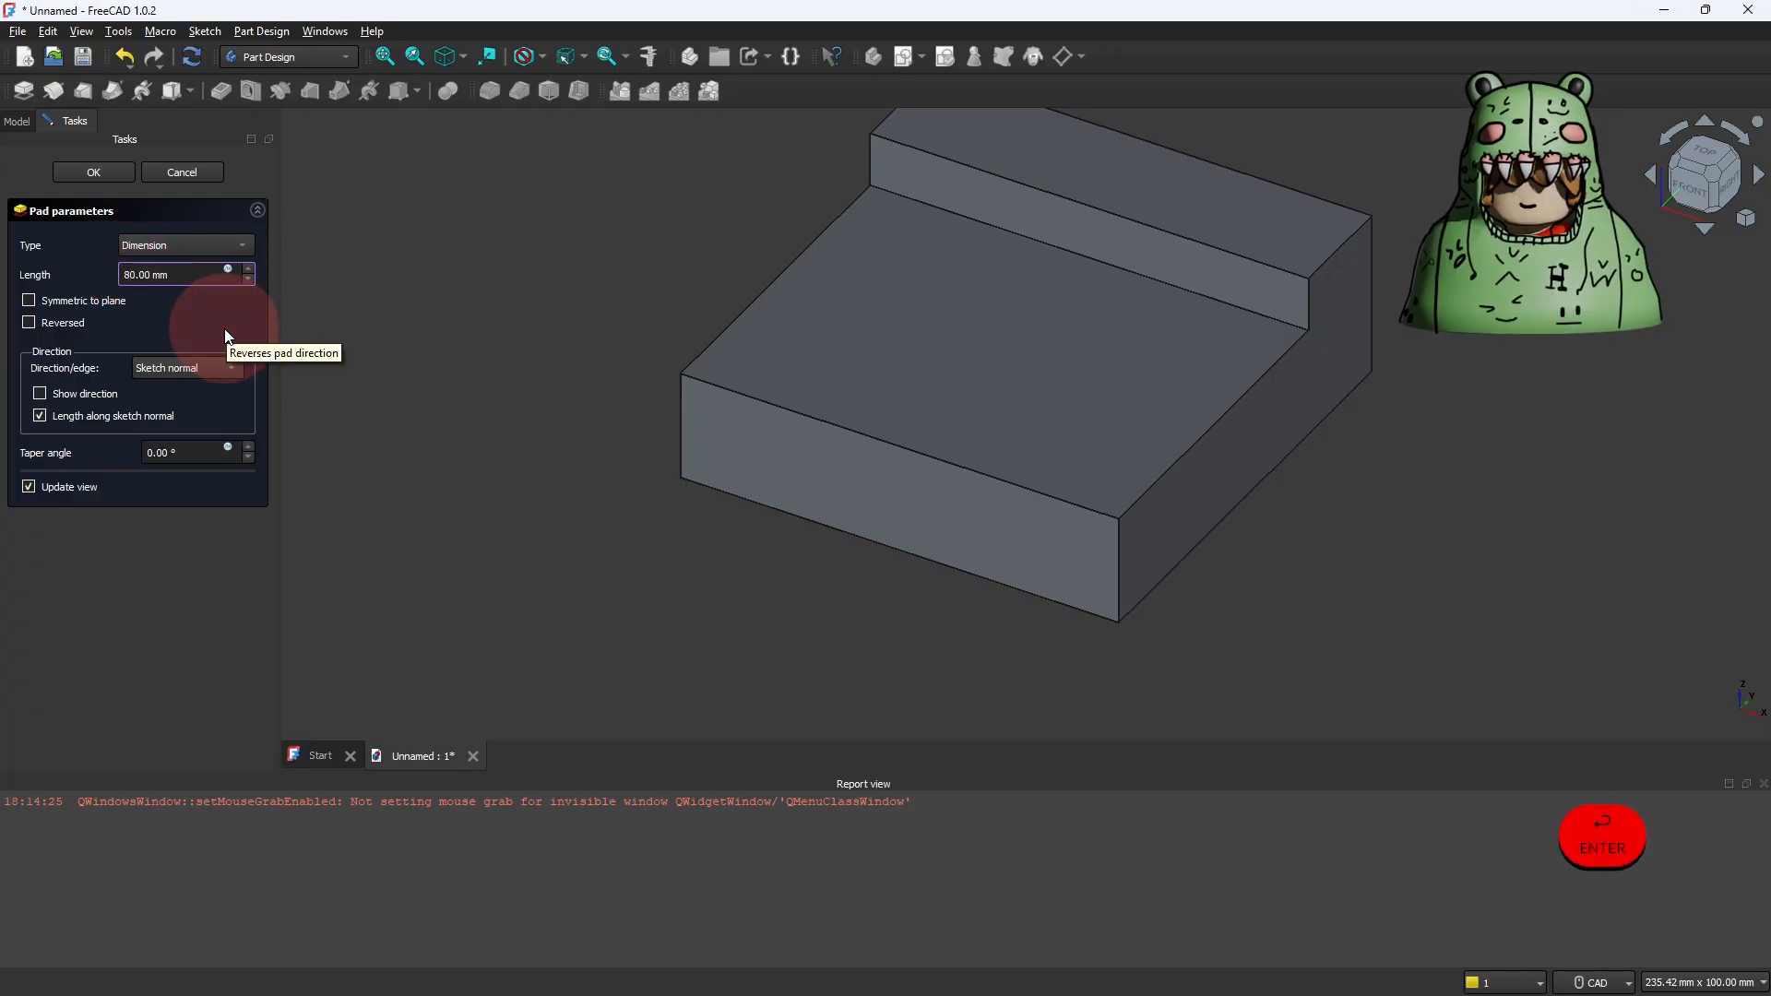
# Step: Create a new sketch on the bottom face of the L-shaped part's base
pyautogui.scroll(2, 604, 308)
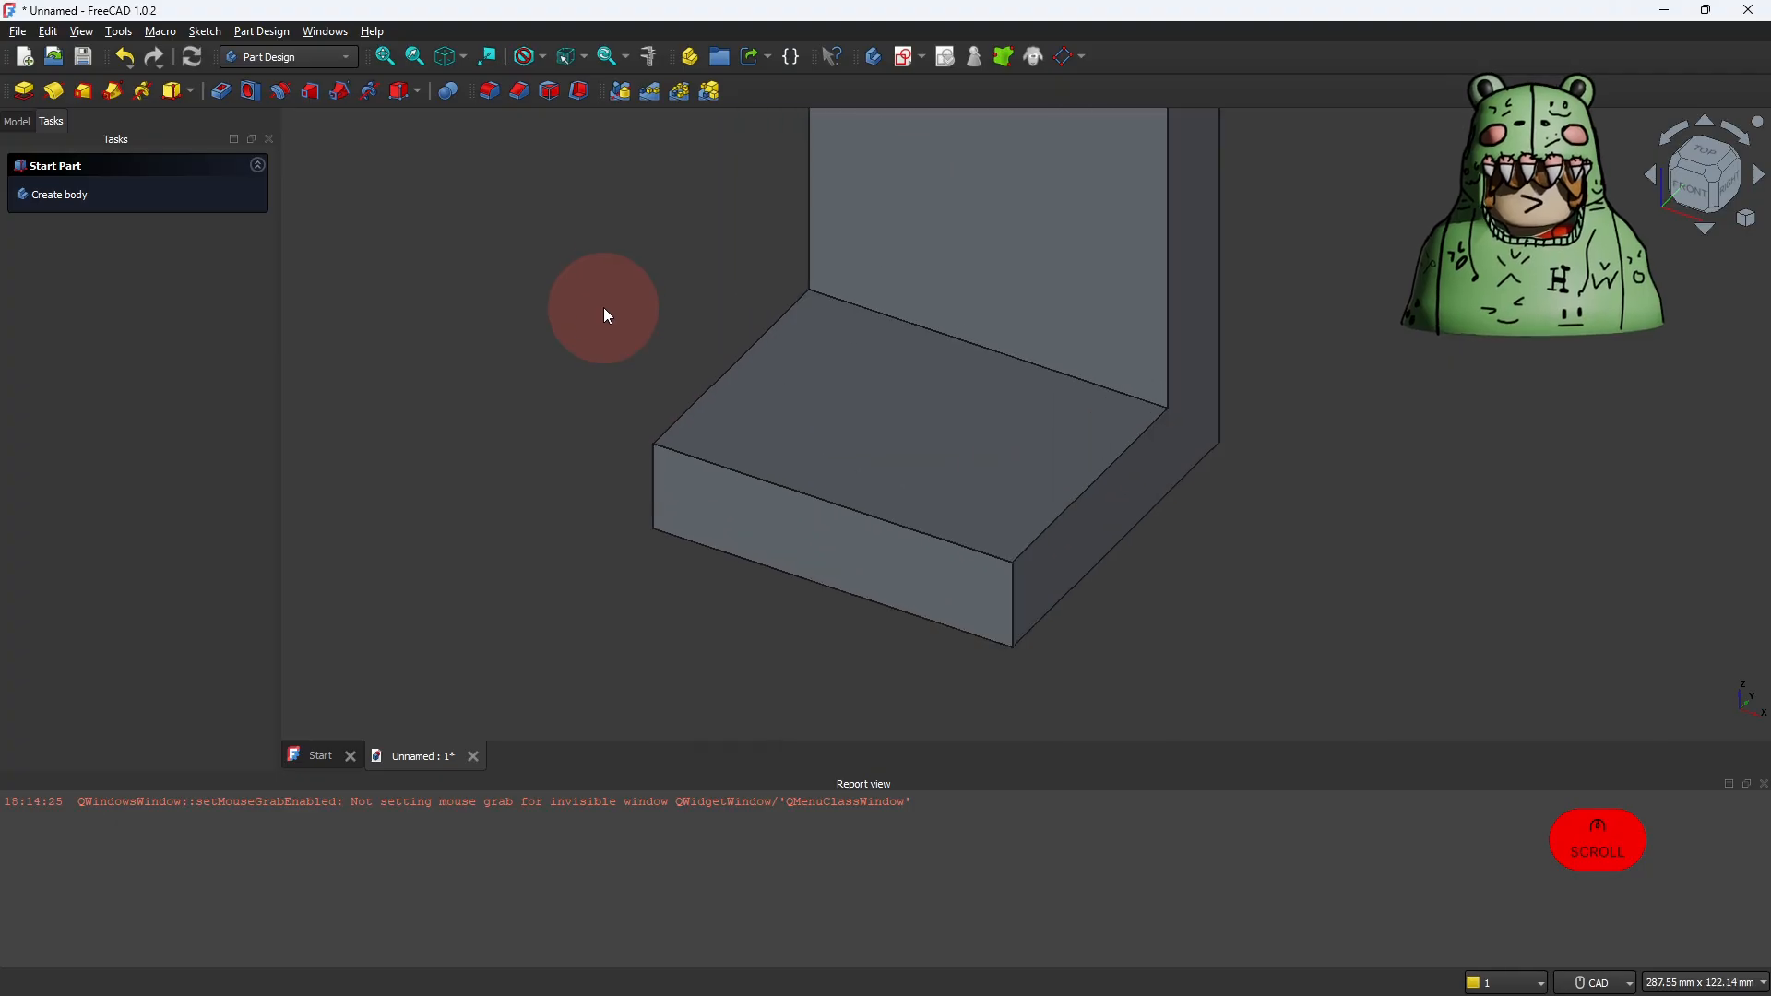
pyautogui.scroll(-4, 703, 285)
pyautogui.moveTo(677, 325); pyautogui.dragTo(689, 411, button='middle')
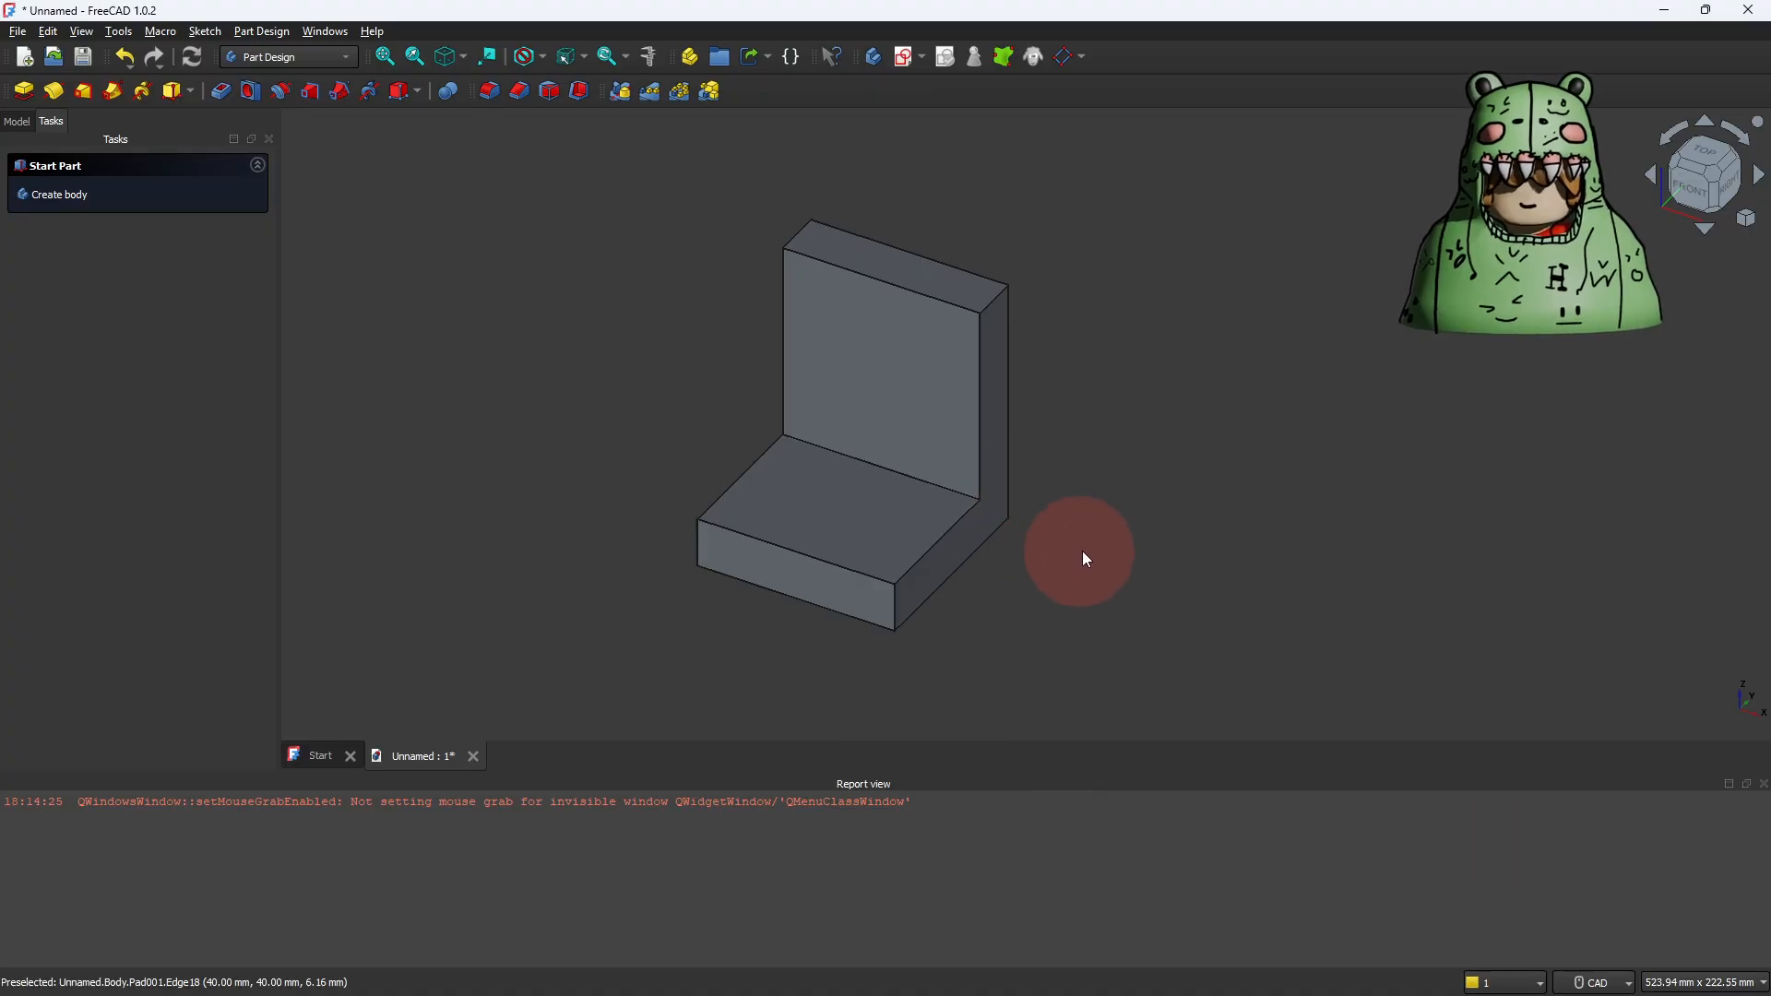
pyautogui.moveTo(1005, 603); pyautogui.dragTo(1078, 561, button='middle')
pyautogui.keyDown('shift'); pyautogui.middleClick(1075, 596); pyautogui.keyUp('shift')
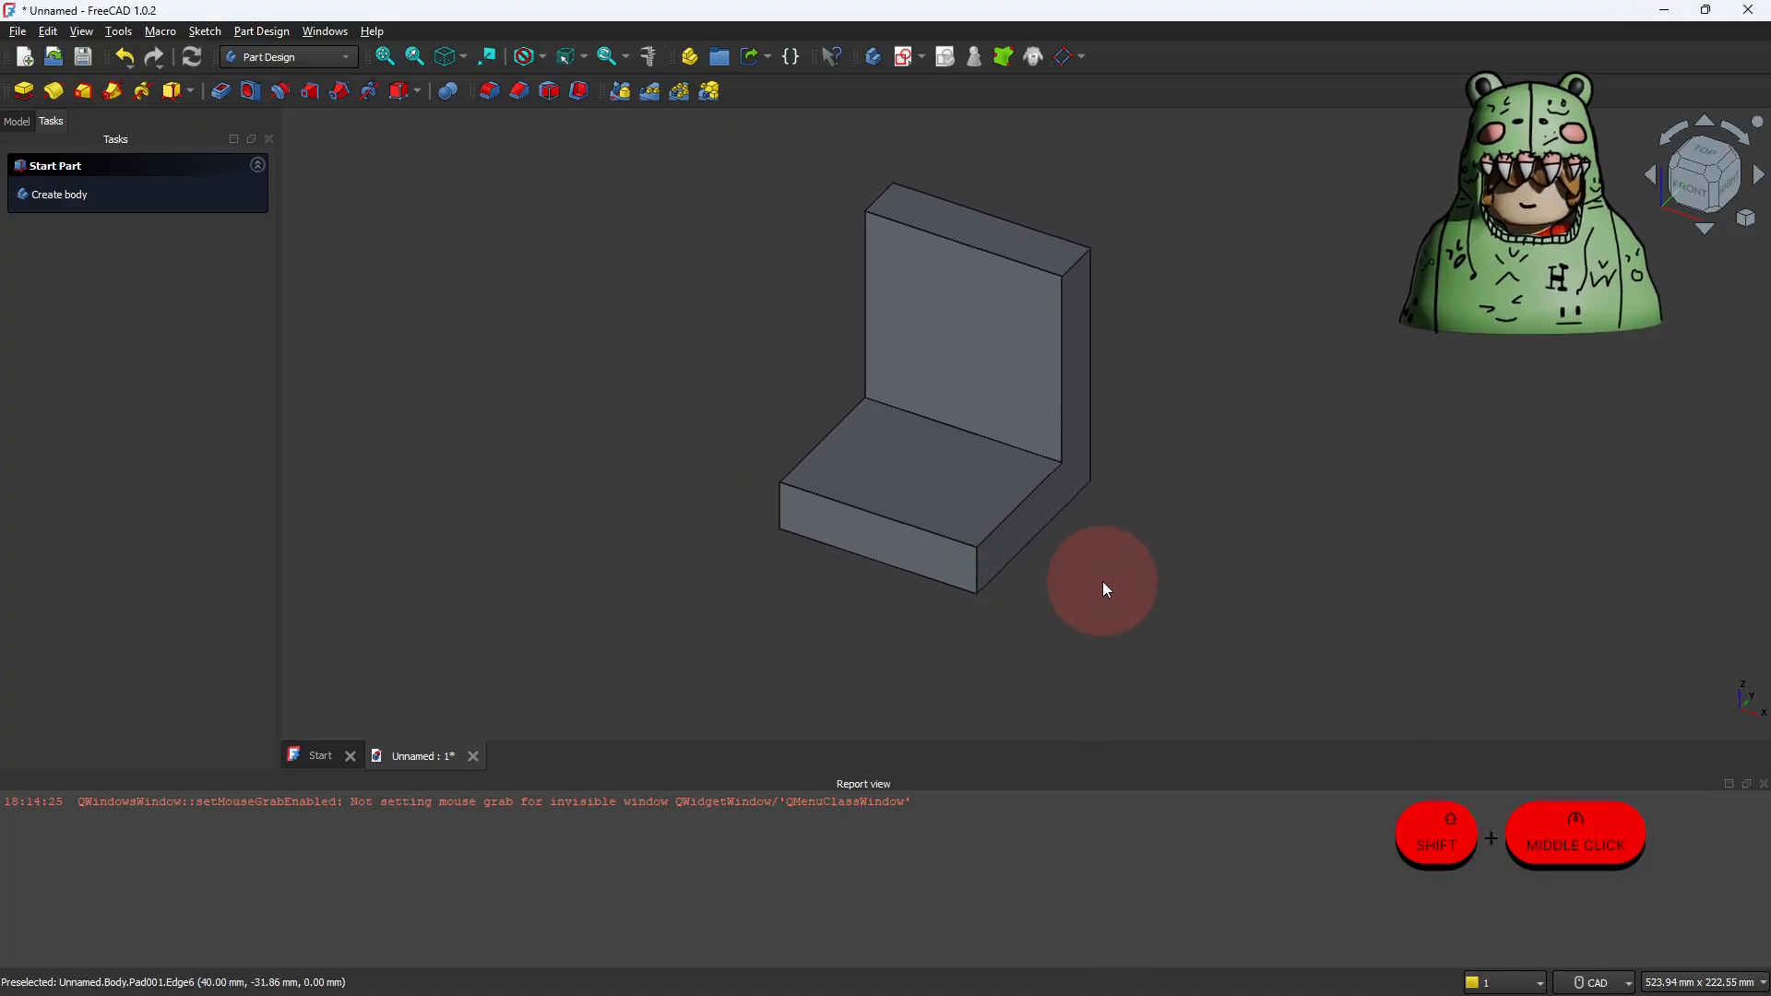
pyautogui.keyDown('shift'); pyautogui.moveTo(1103, 583); pyautogui.dragTo(1036, 462, button='middle'); pyautogui.keyUp('shift')
pyautogui.click(944, 574)
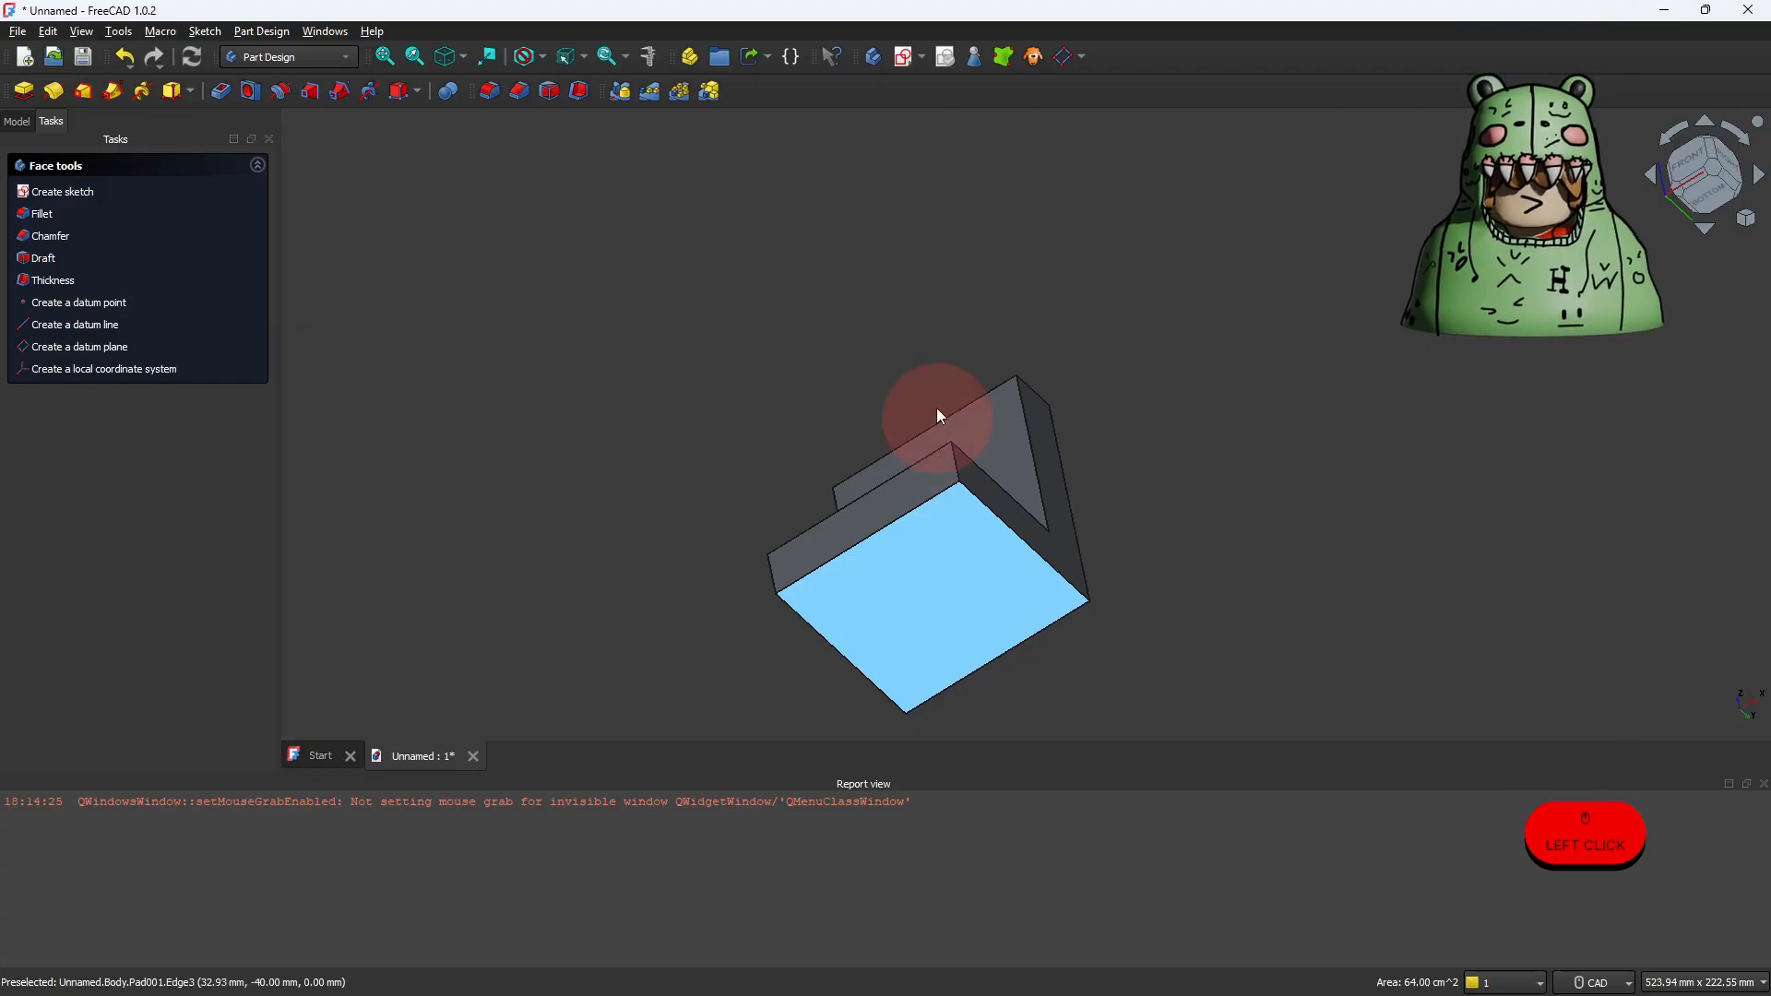
pyautogui.click(906, 57)
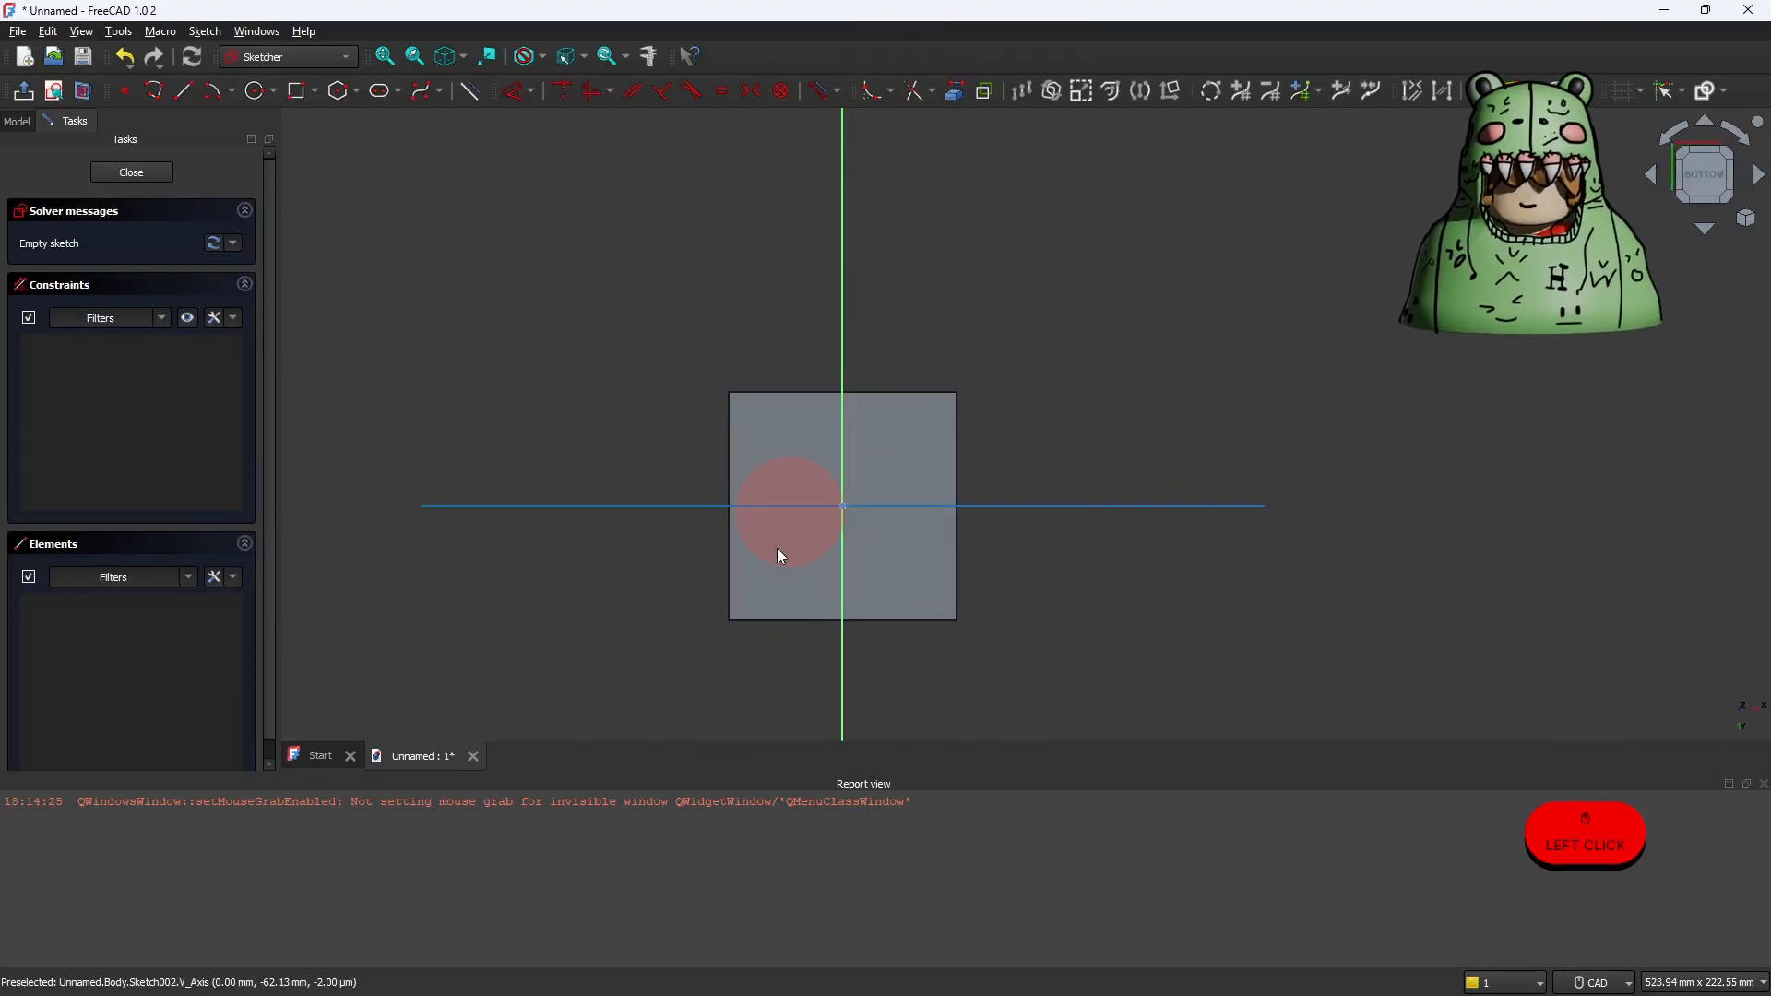
# Step: Draw a 40 mm construction line from the origin along the horizontal axis to the bottom face's left edge
pyautogui.scroll(5, 804, 594)
pyautogui.scroll(-2, 959, 383)
pyautogui.moveTo(960, 383); pyautogui.dragTo(921, 419, button='middle')
pyautogui.scroll(3, 932, 406)
pyautogui.click(474, 93)
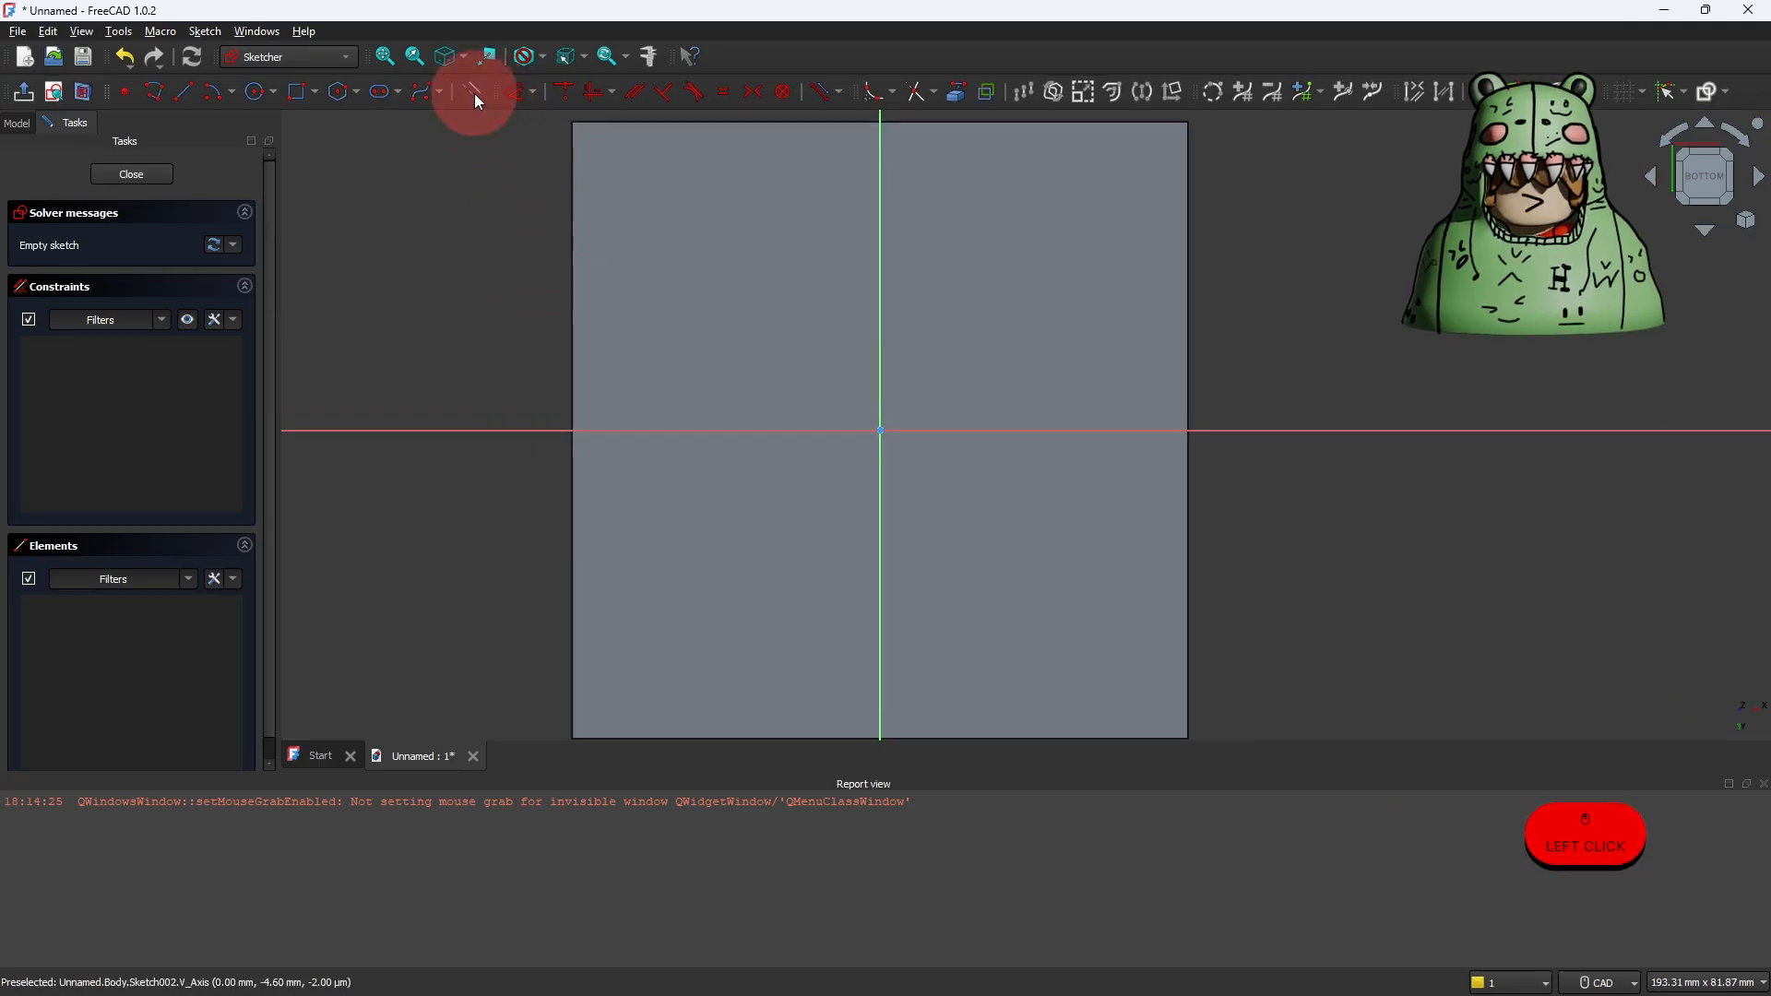
pyautogui.click(187, 95)
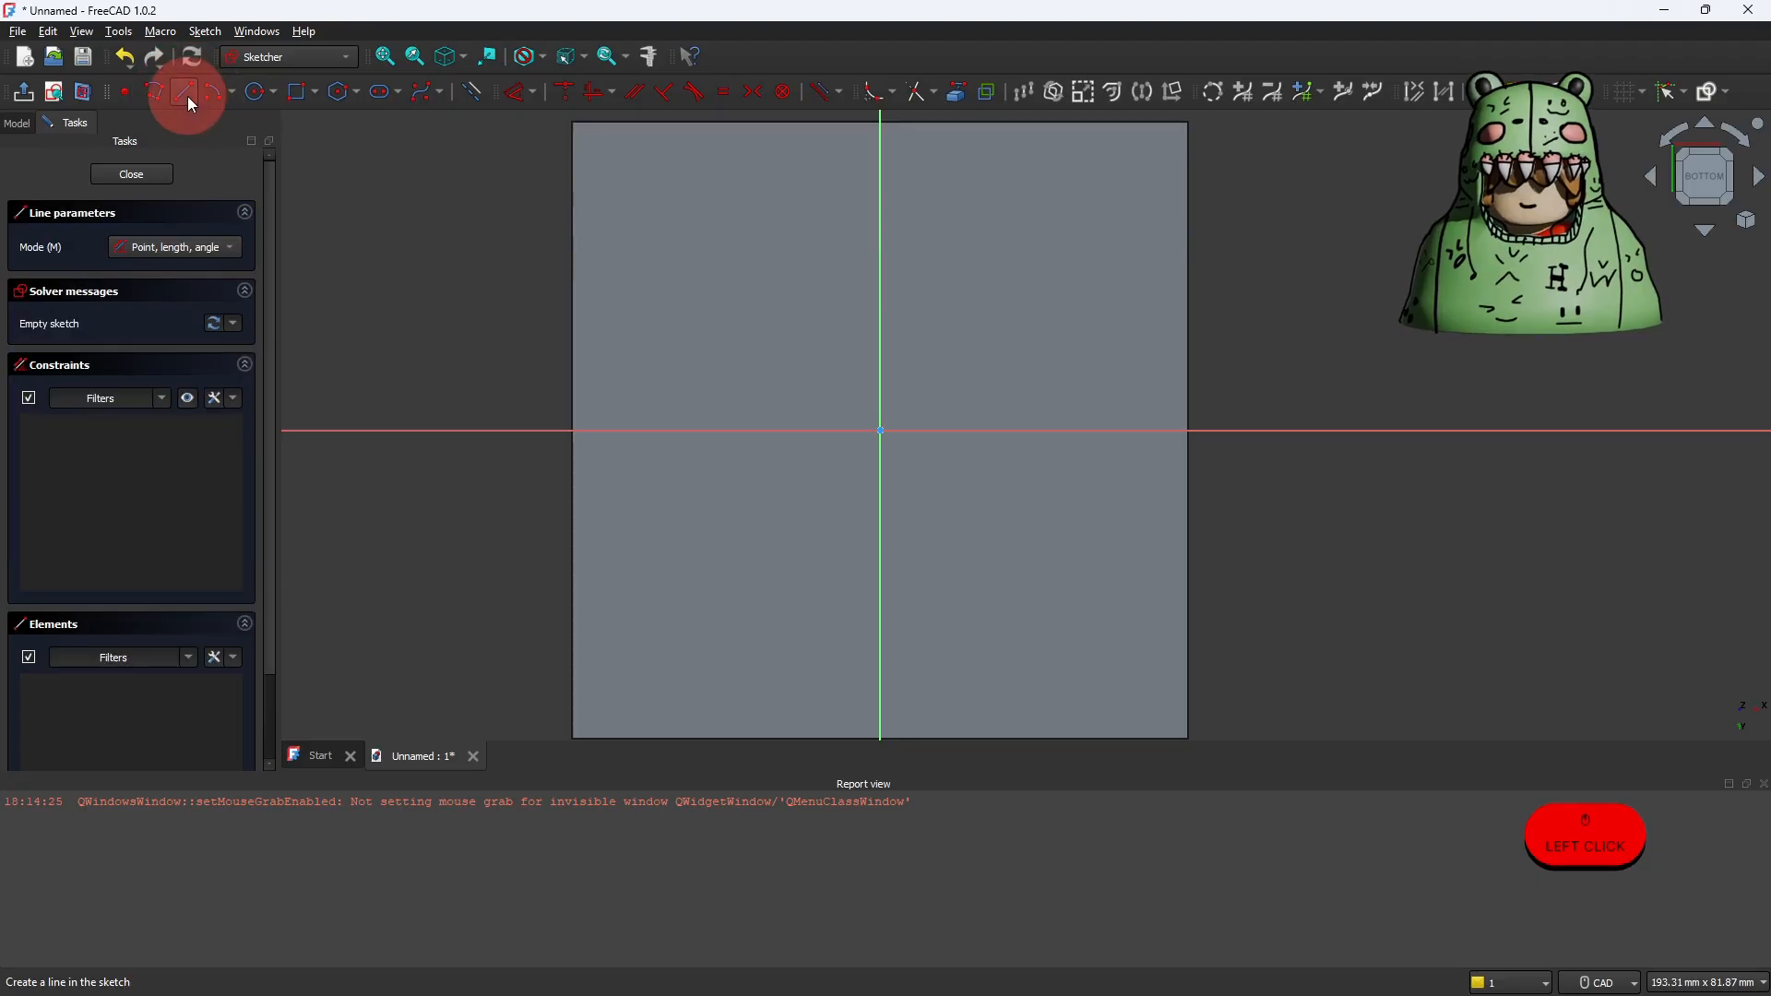
pyautogui.click(880, 429)
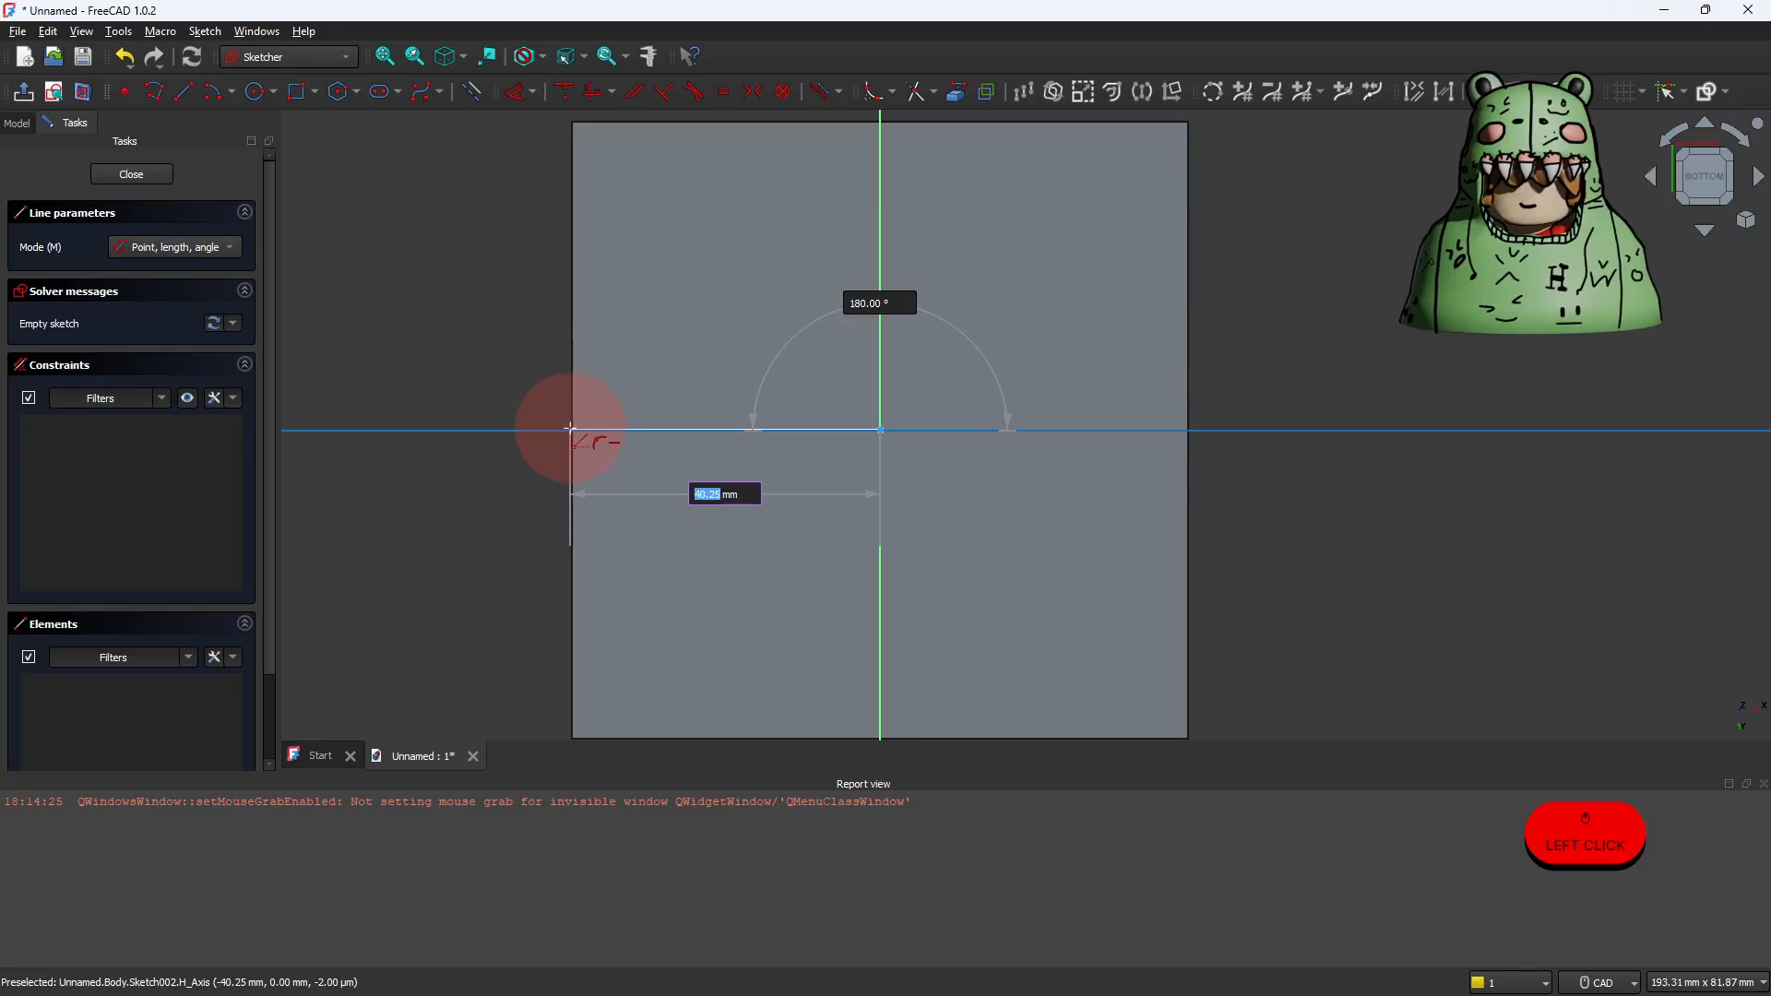
pyautogui.write('40')
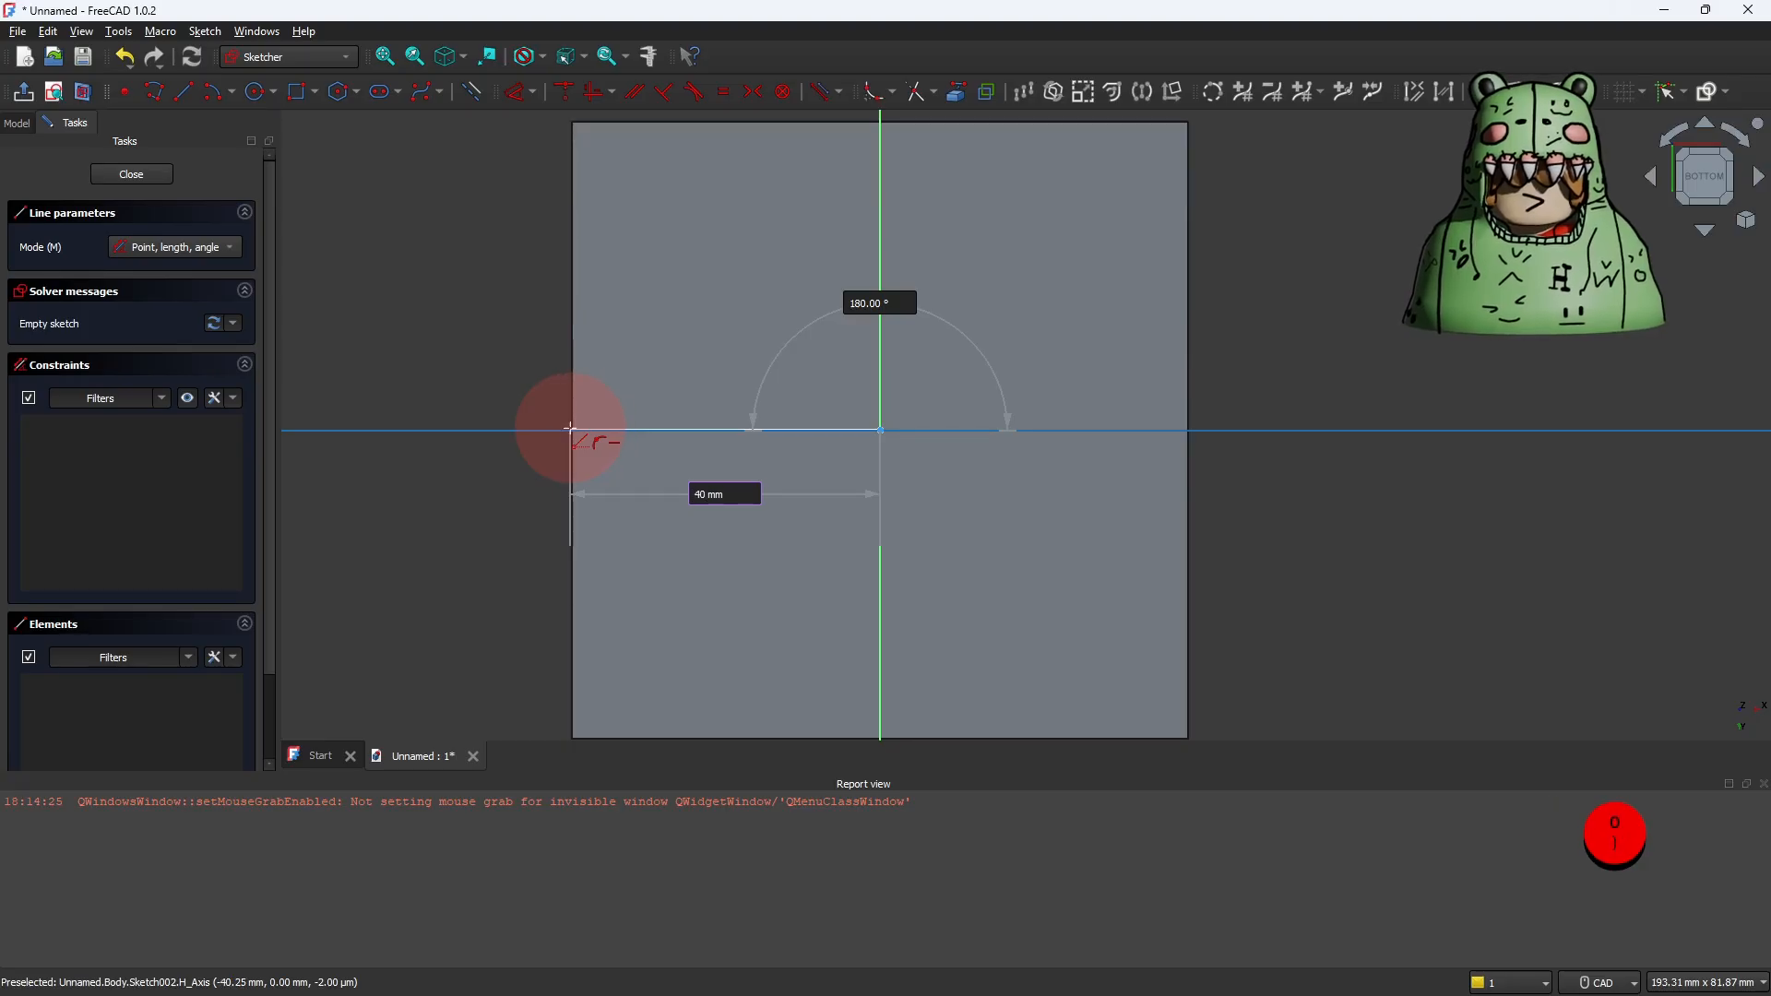
pyautogui.click(569, 429)
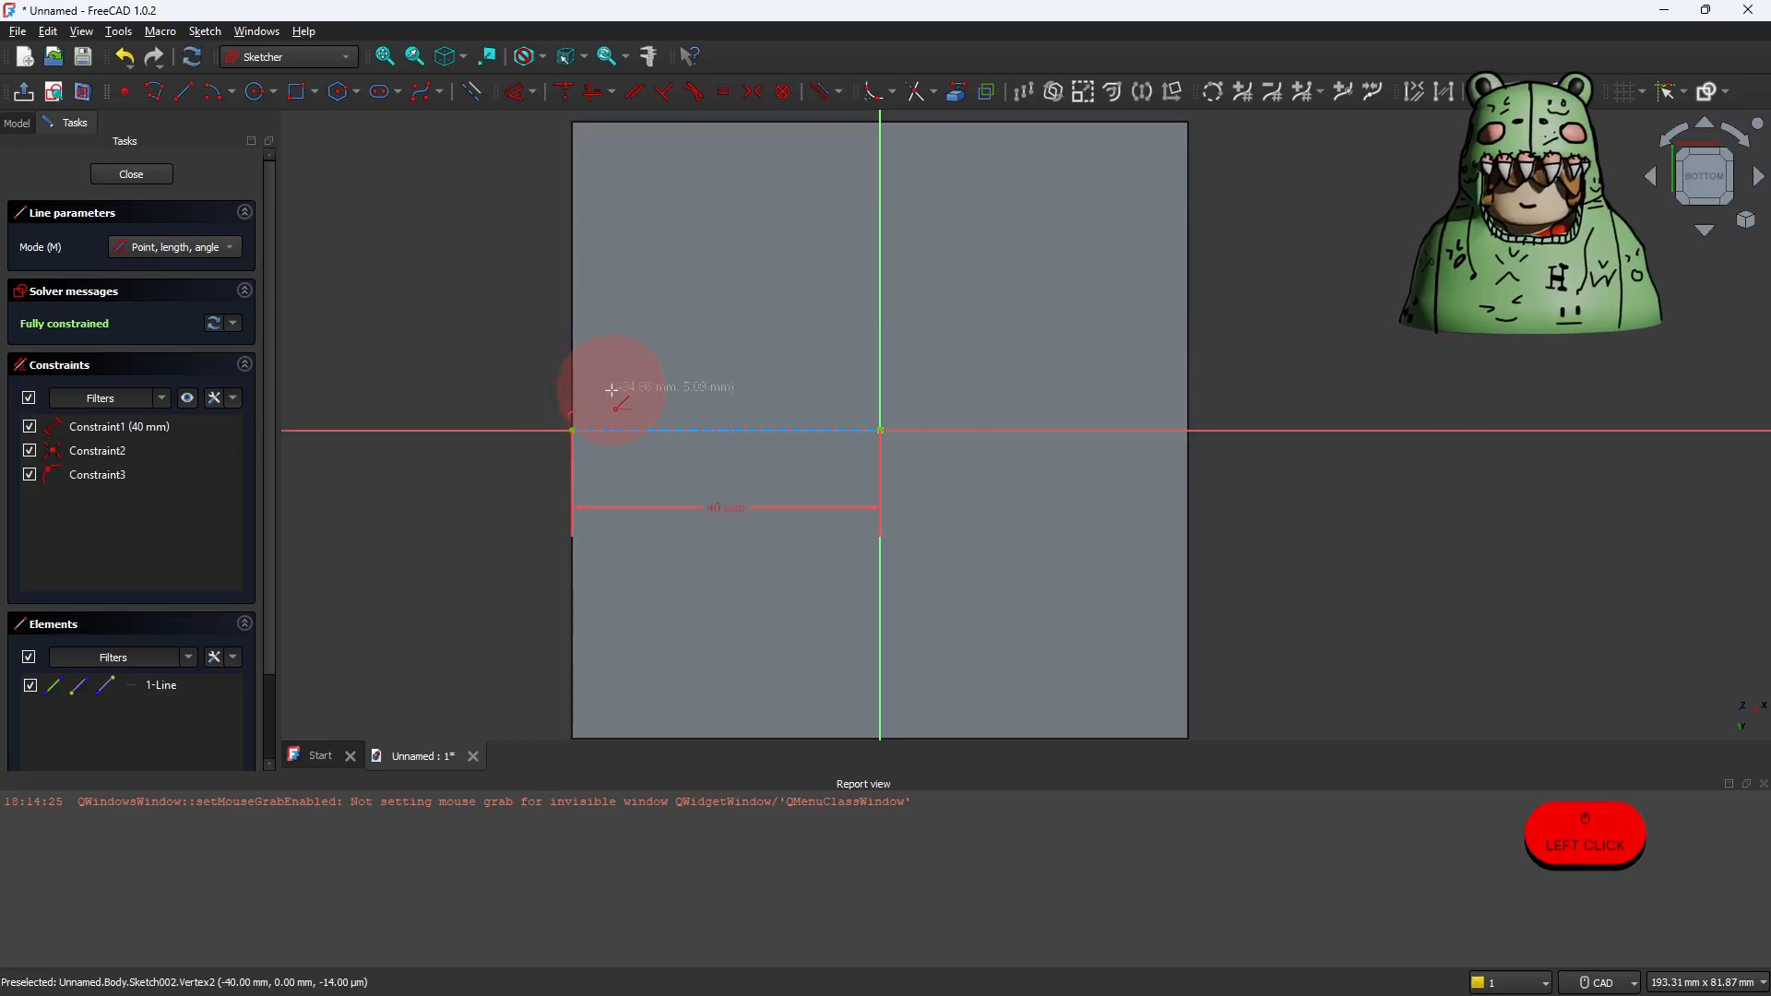
# Step: Draw a 40 mm construction line at 90° from the horizontal line's outer end to the bottom face's upper-left corner
pyautogui.click(573, 427)
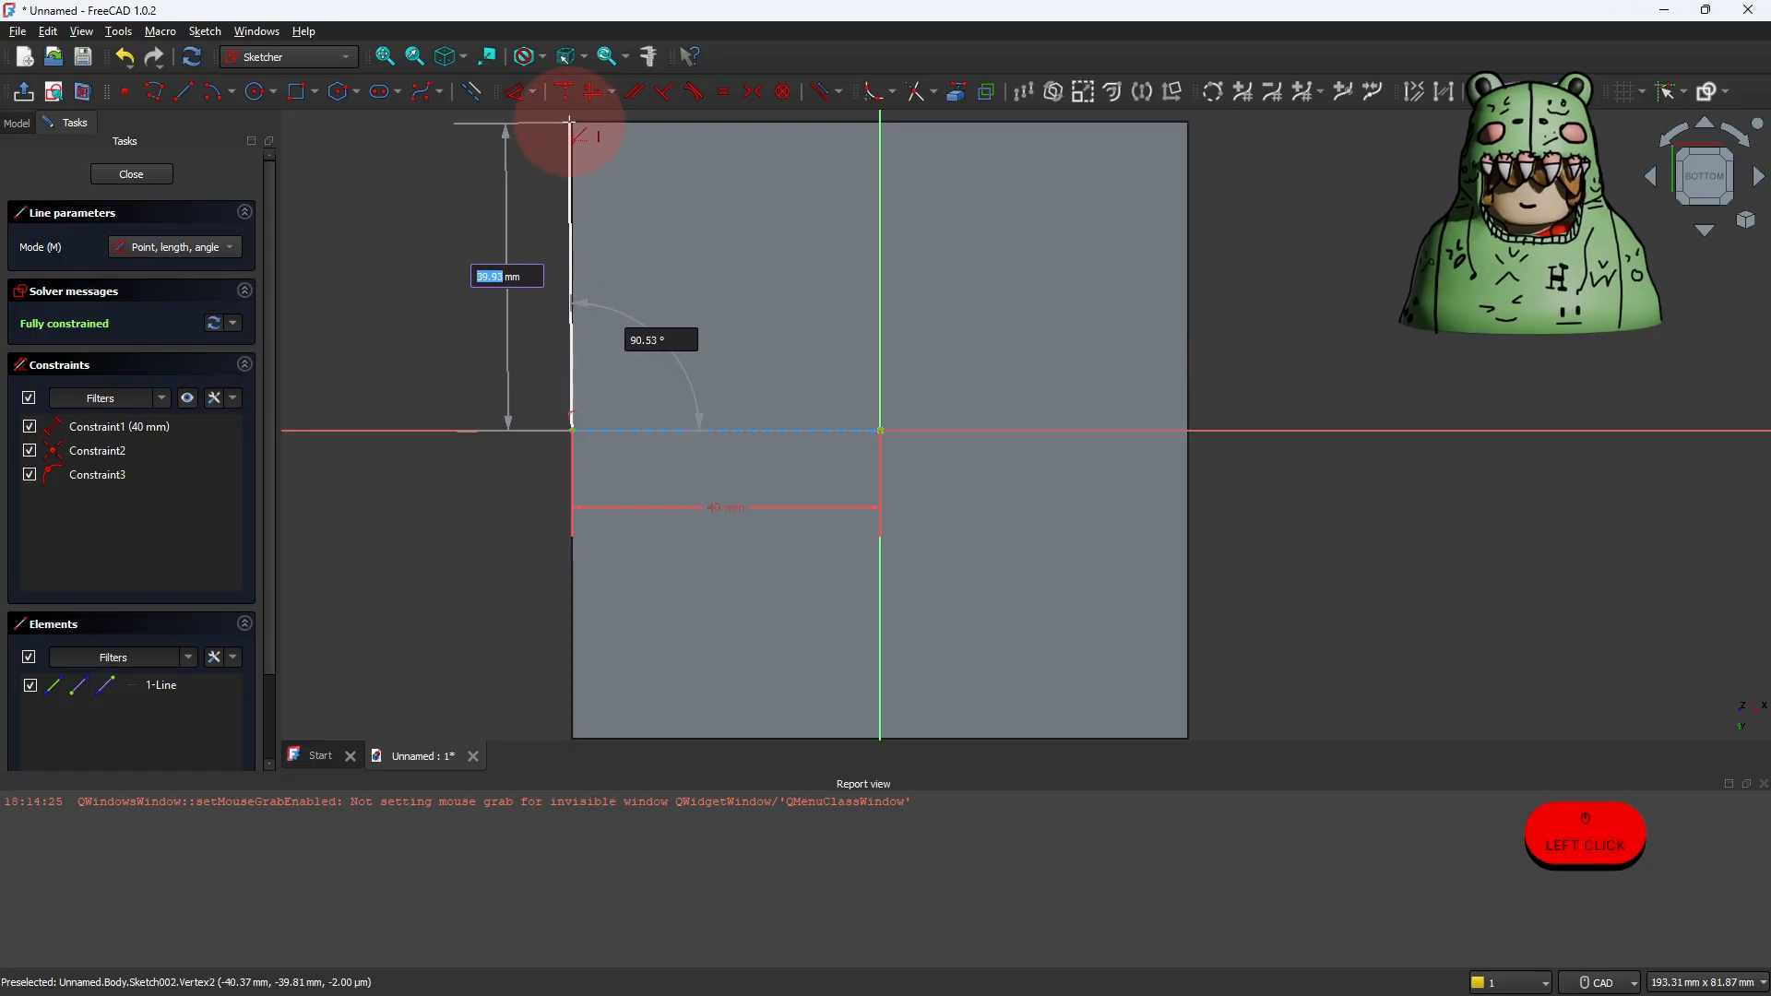
pyautogui.write('40')
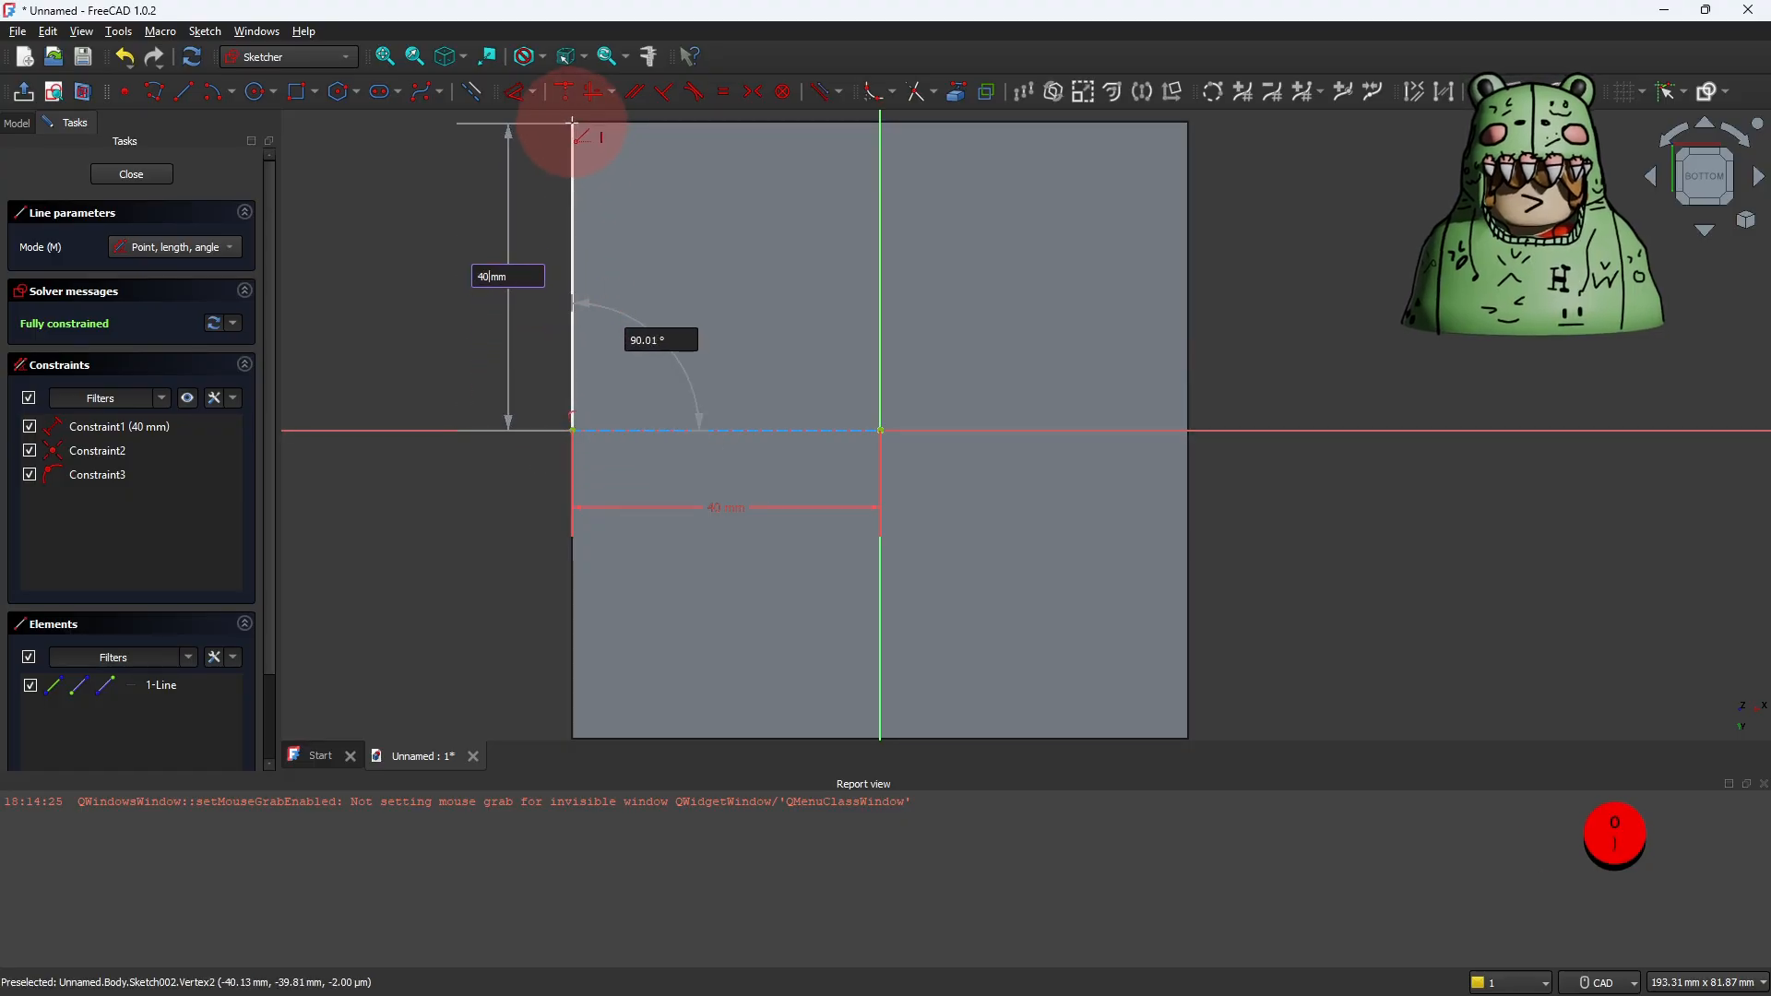
pyautogui.press('Tab')
pyautogui.write('9')
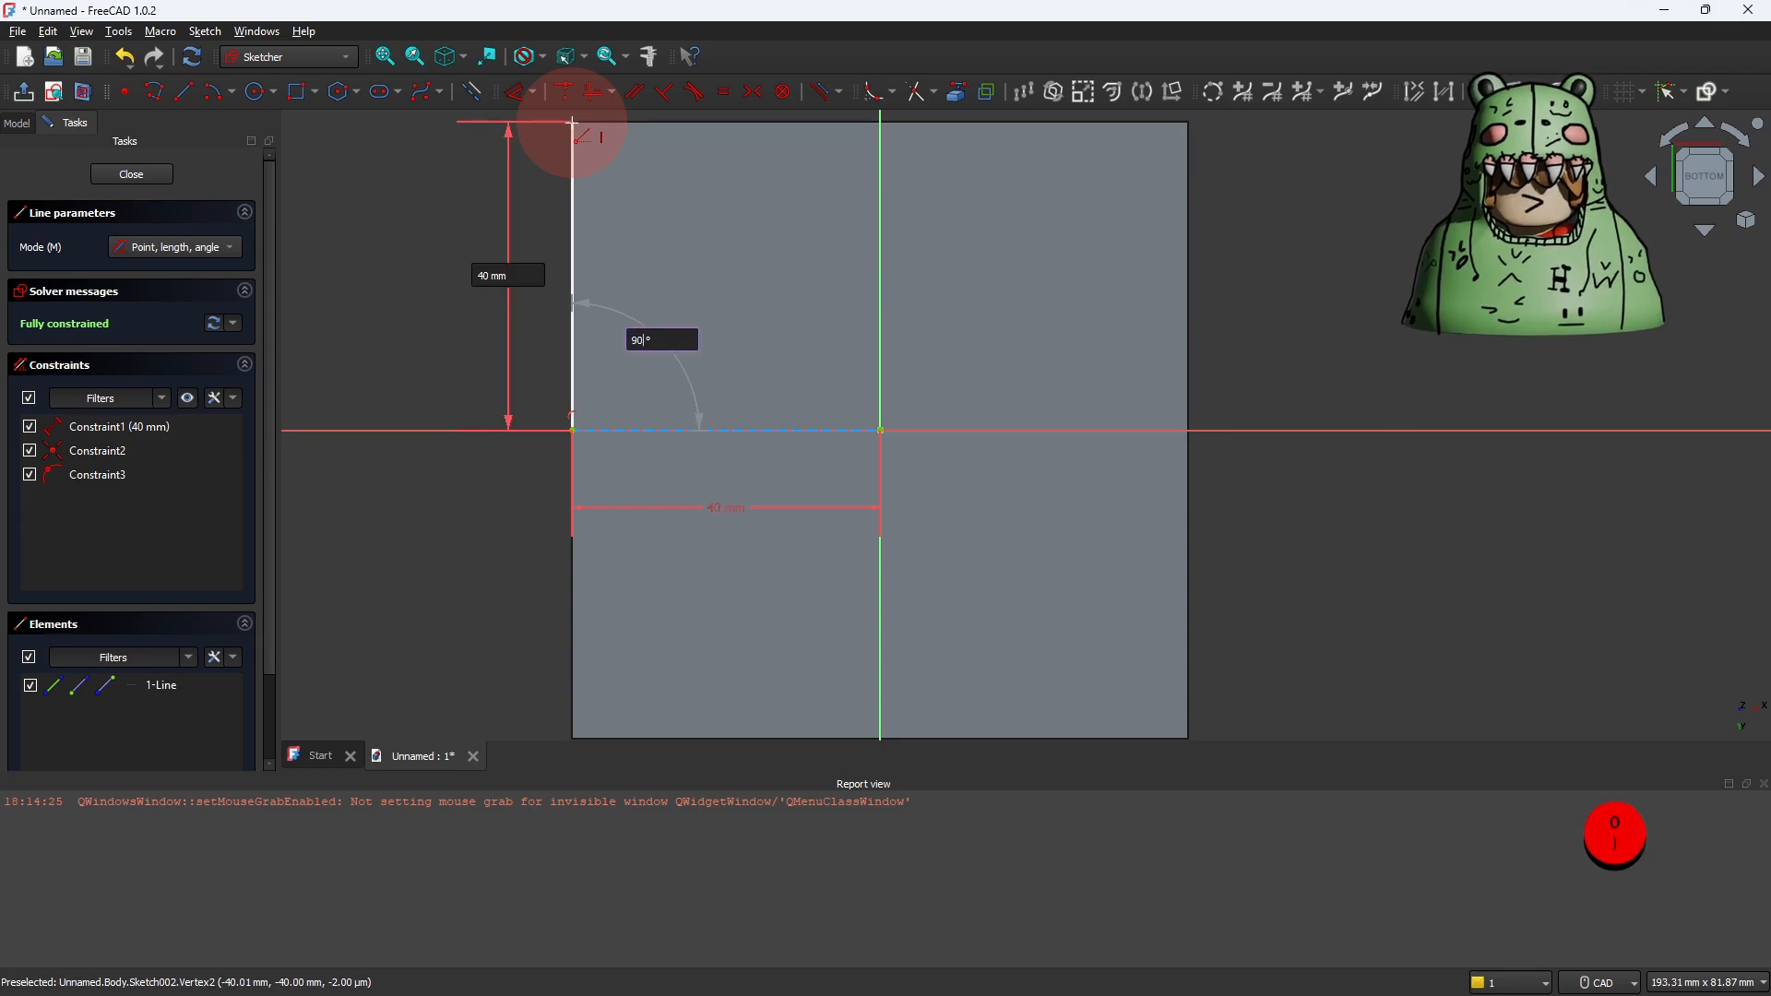
pyautogui.click(572, 122)
pyautogui.rightClick(614, 203)
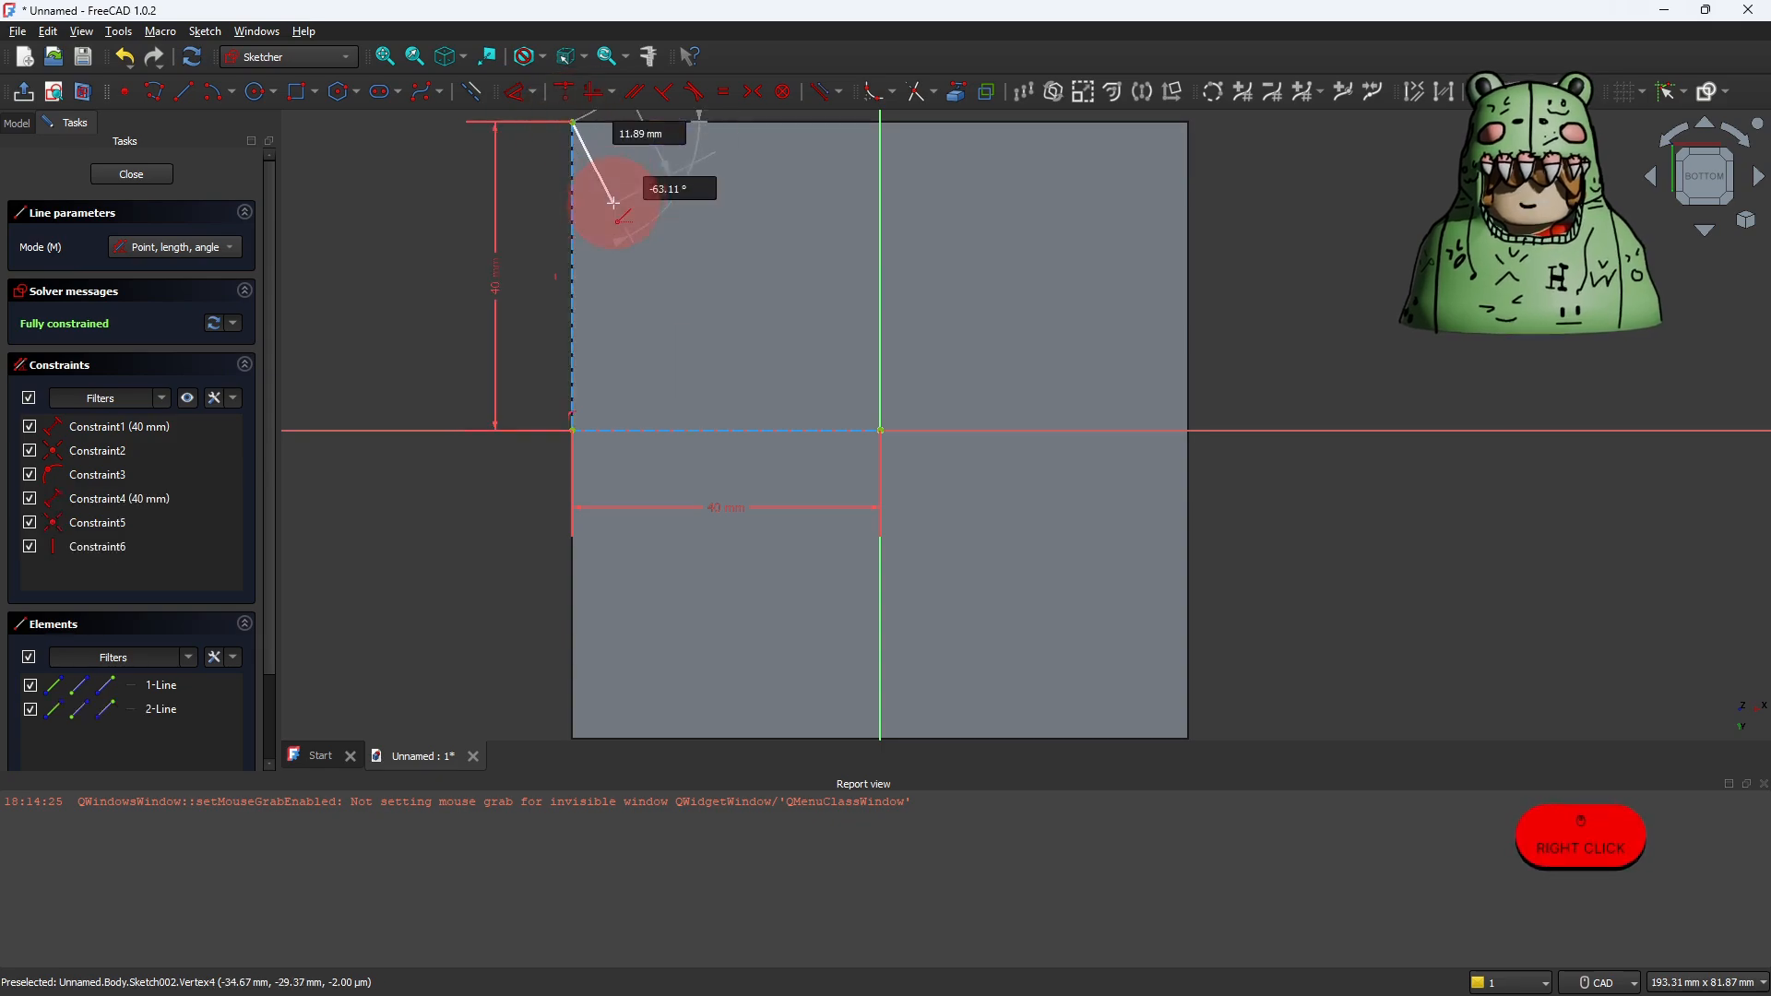
pyautogui.rightClick(418, 147)
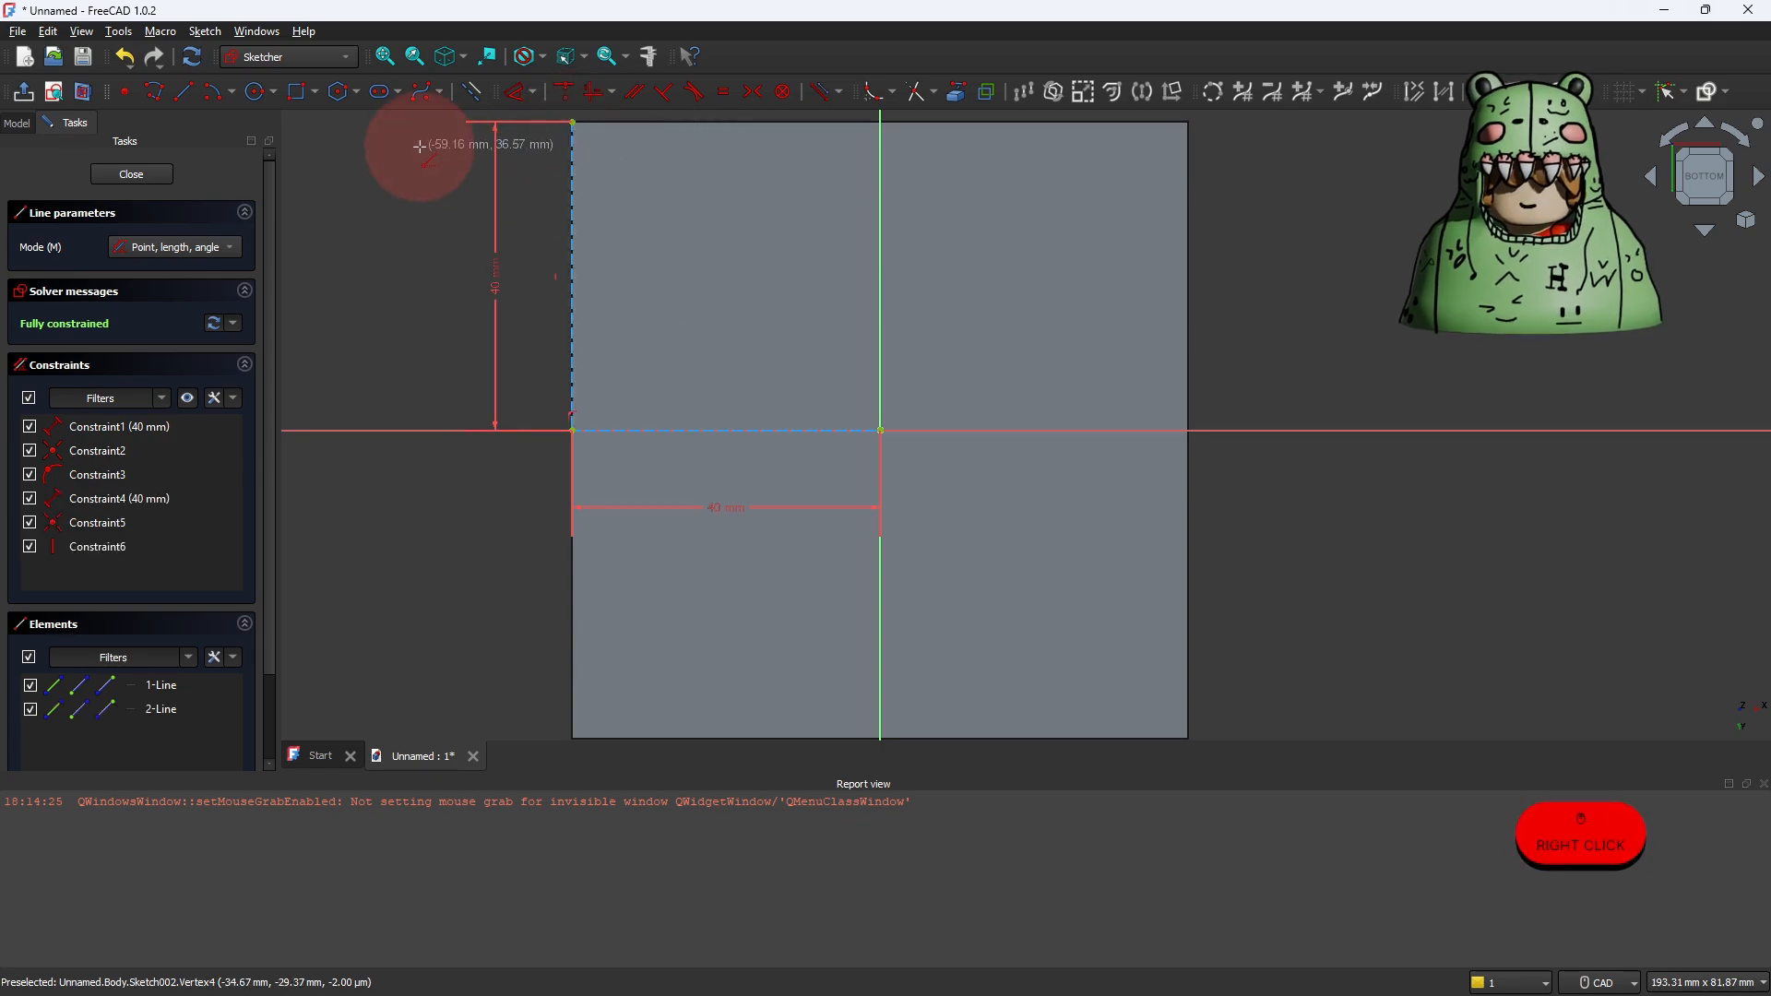
# Step: Draw a 25 × 25 mm construction rectangle starting from the bottom face's upper-left corner
pyautogui.click(299, 101)
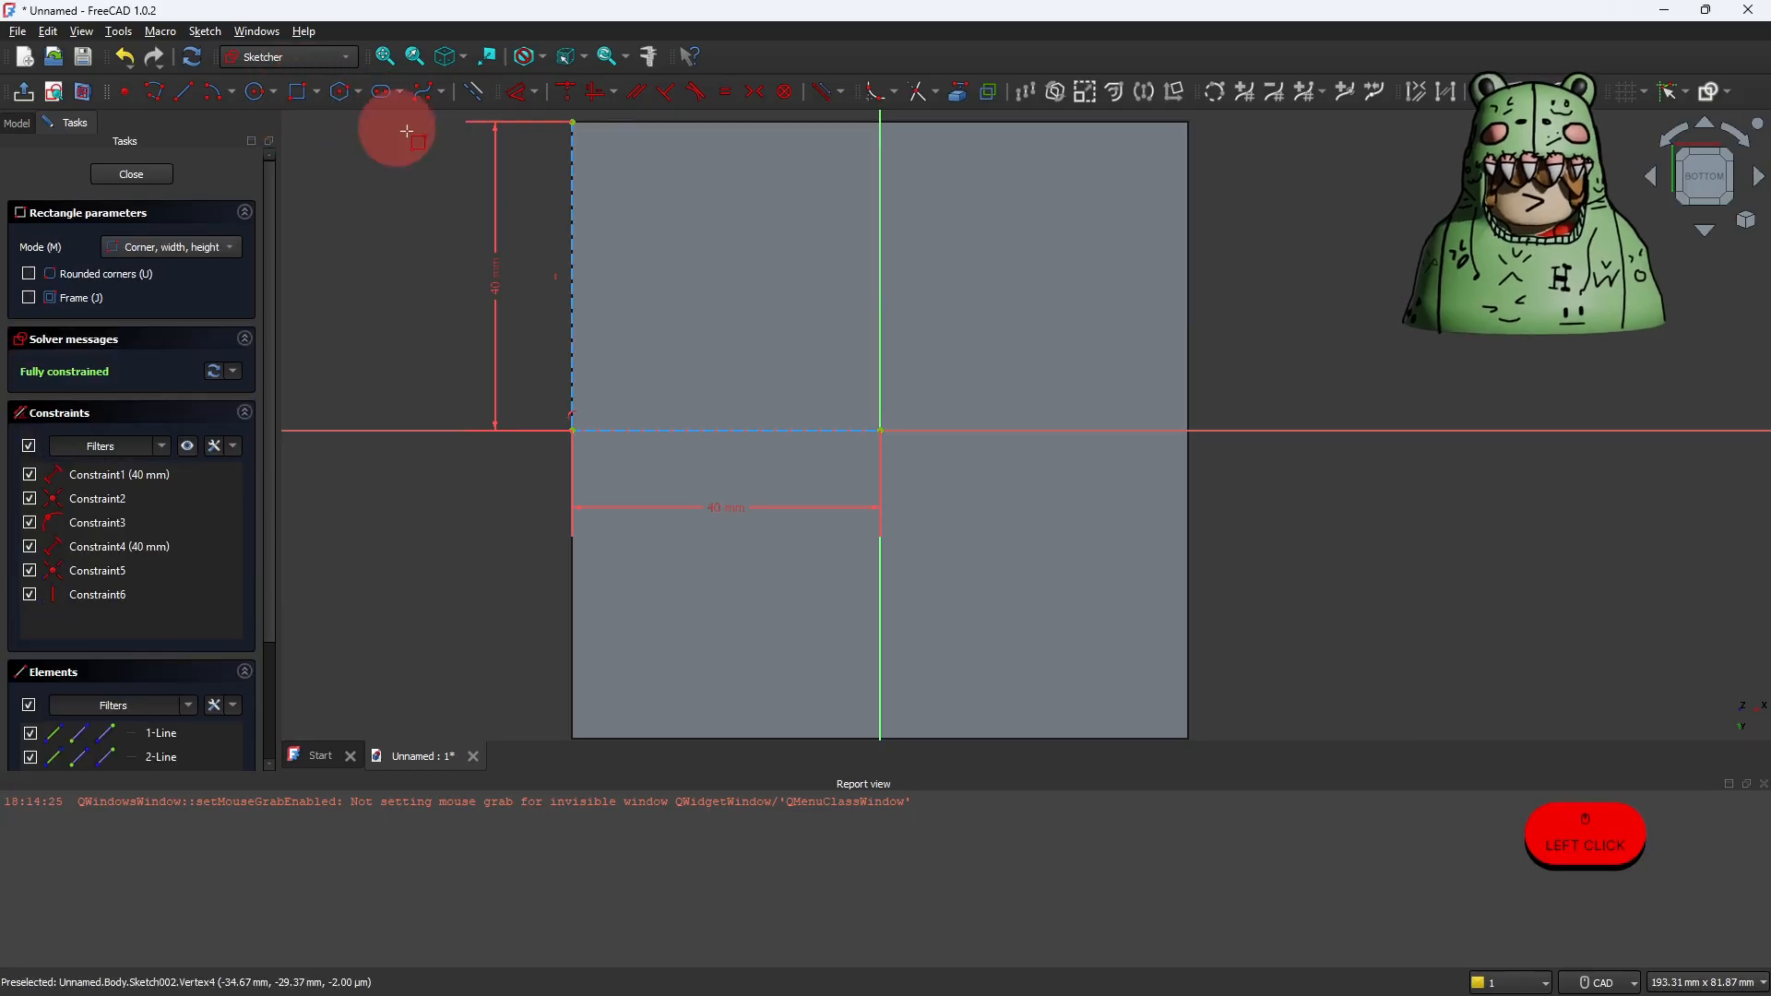
pyautogui.click(572, 121)
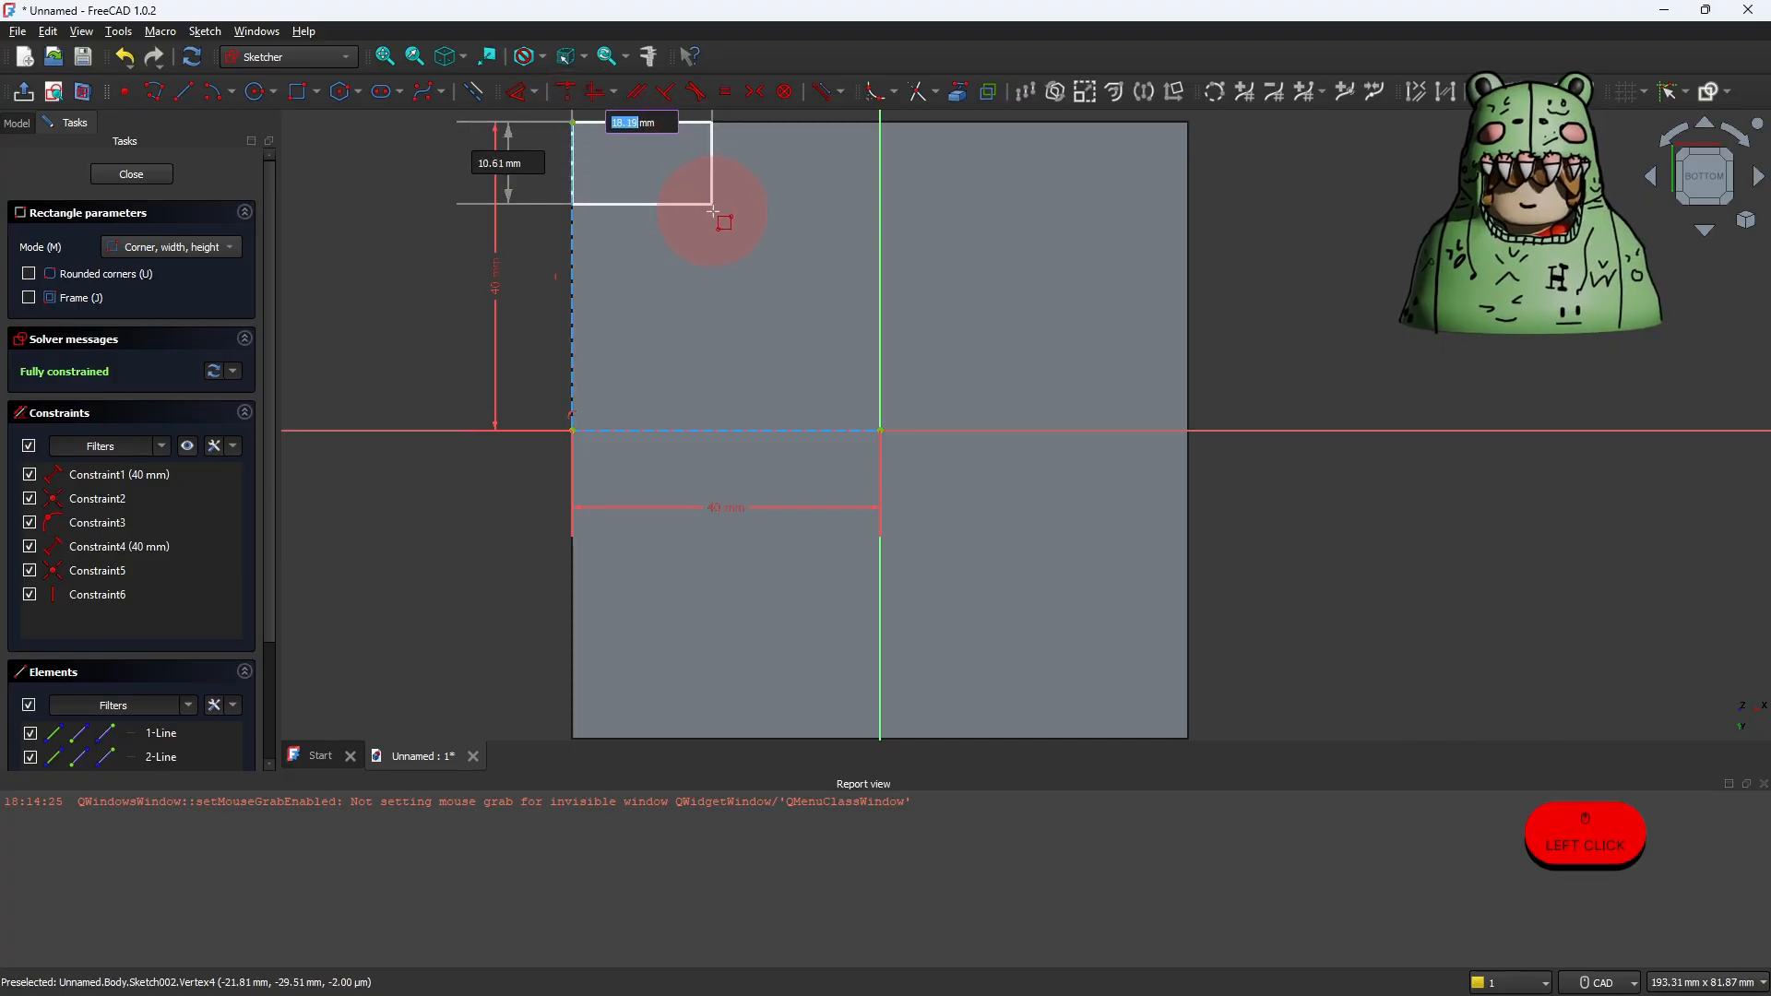
pyautogui.write('25')
pyautogui.press('Tab')
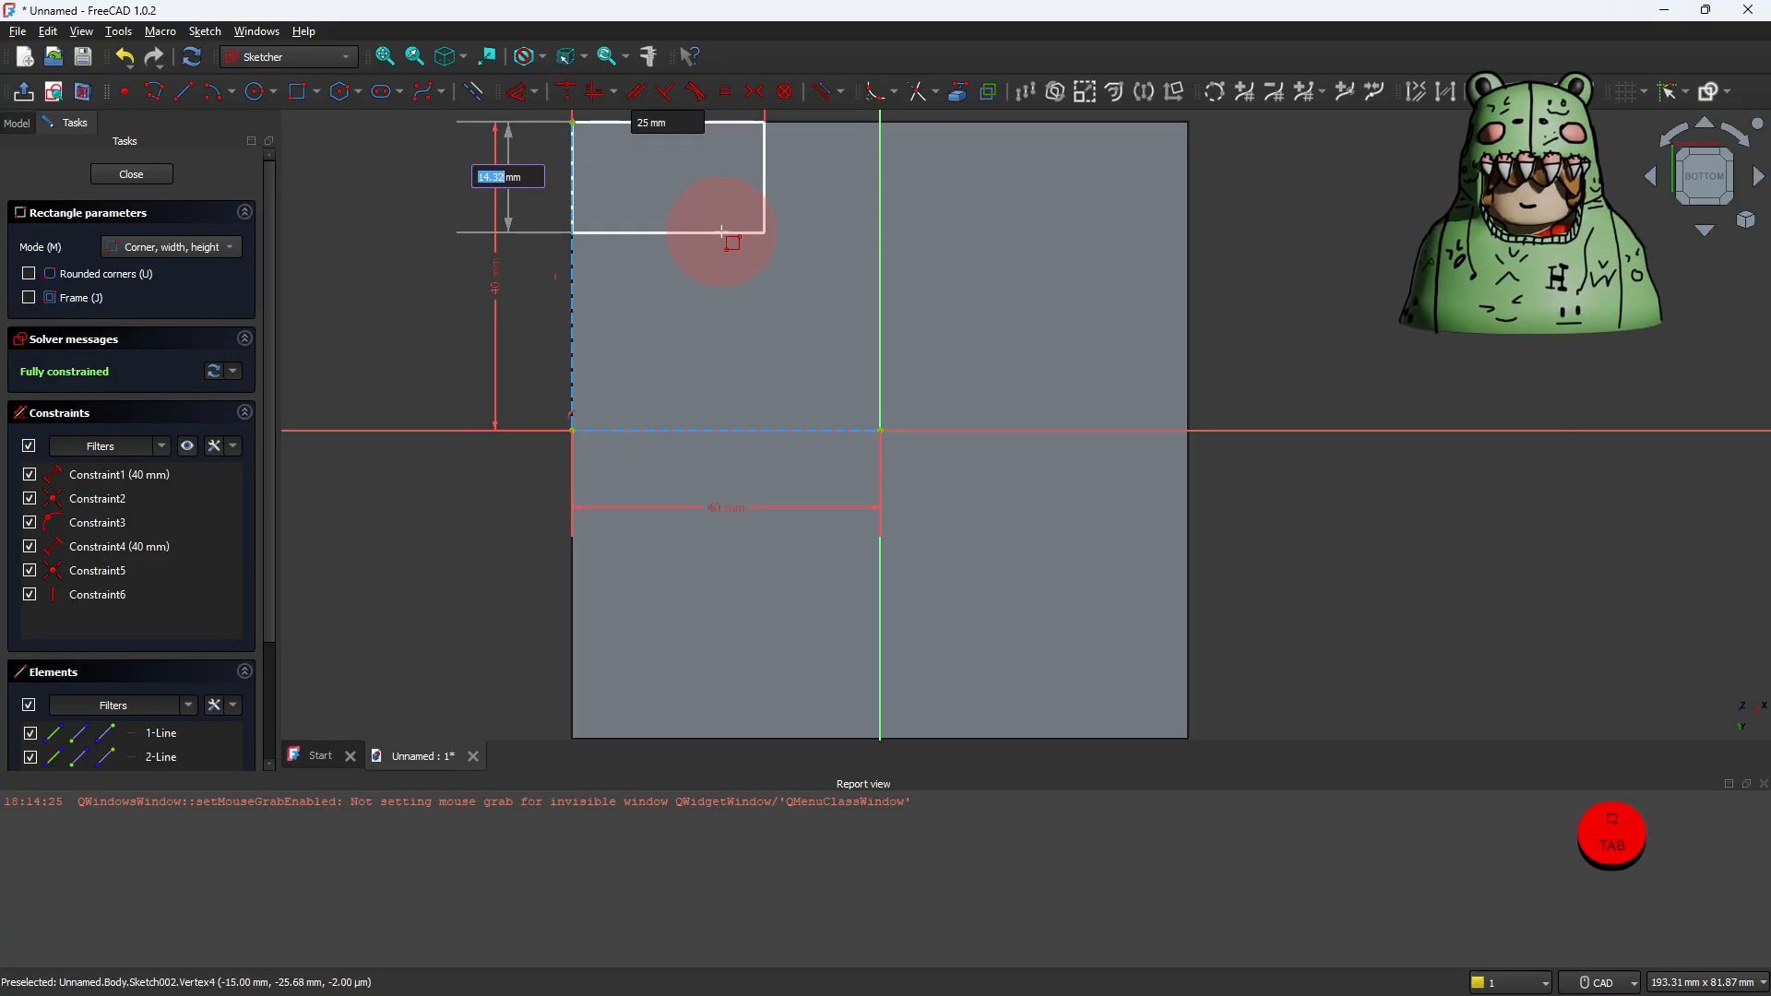
pyautogui.write('25')
pyautogui.click(721, 231)
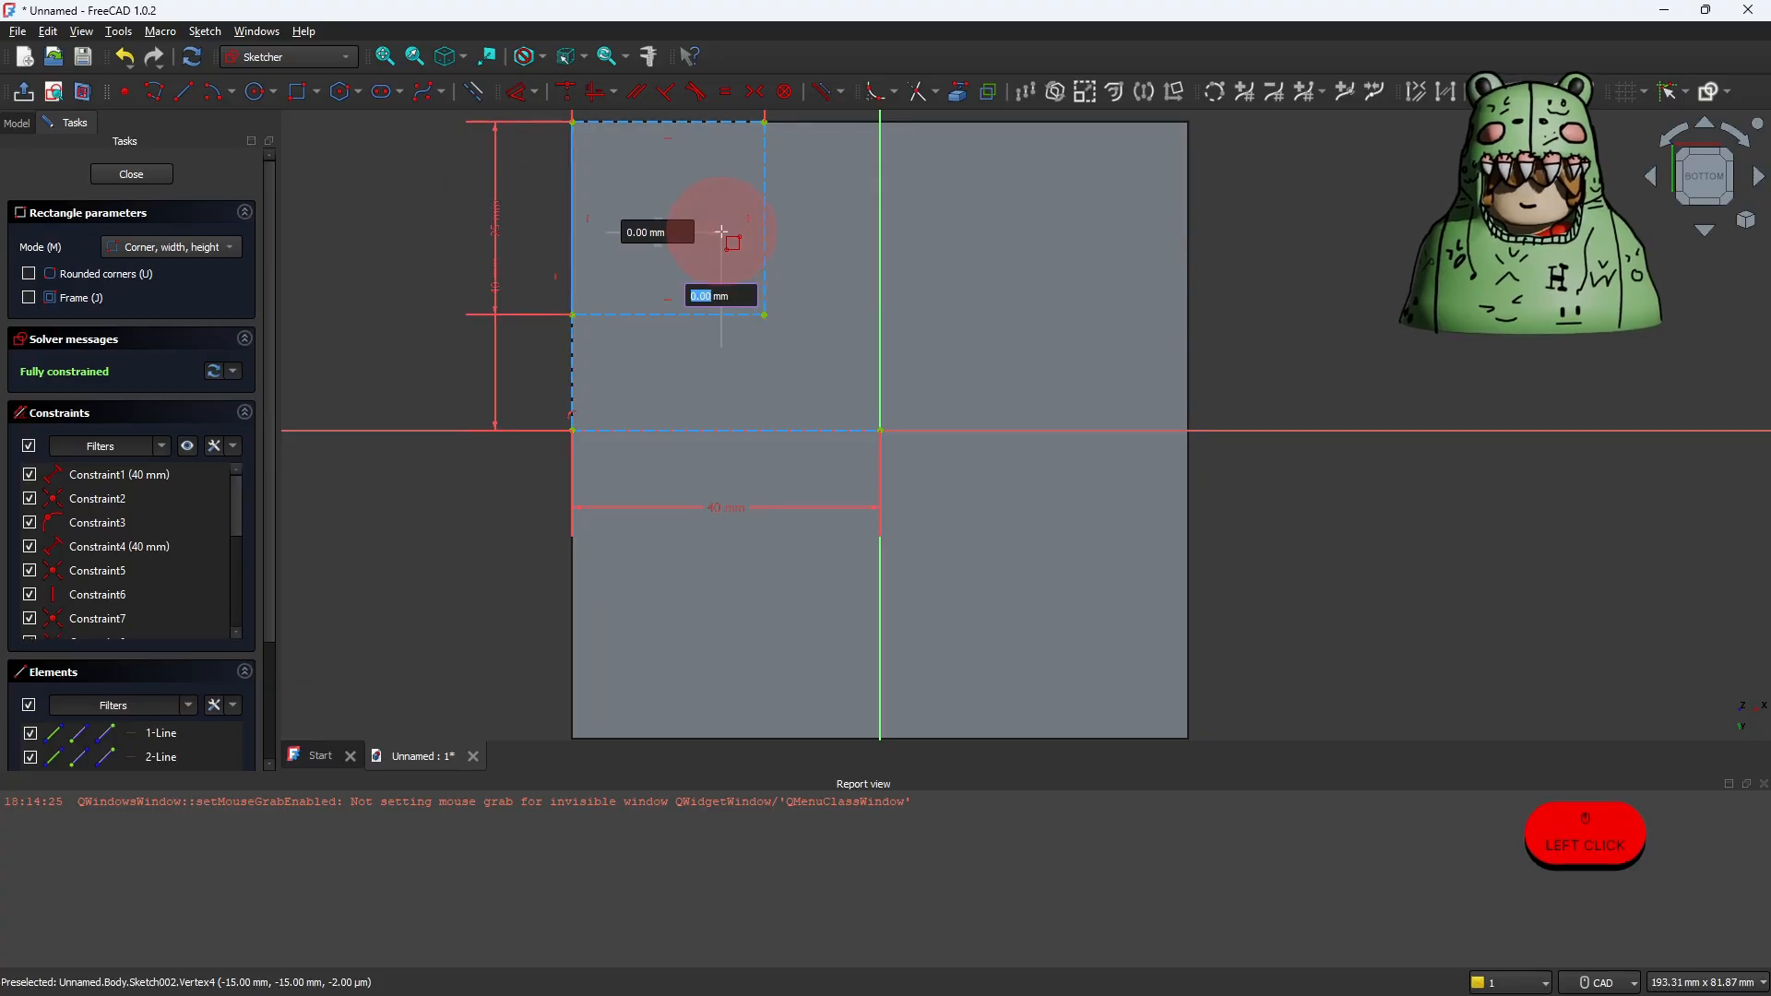
pyautogui.rightClick(721, 231)
pyautogui.rightClick(721, 231)
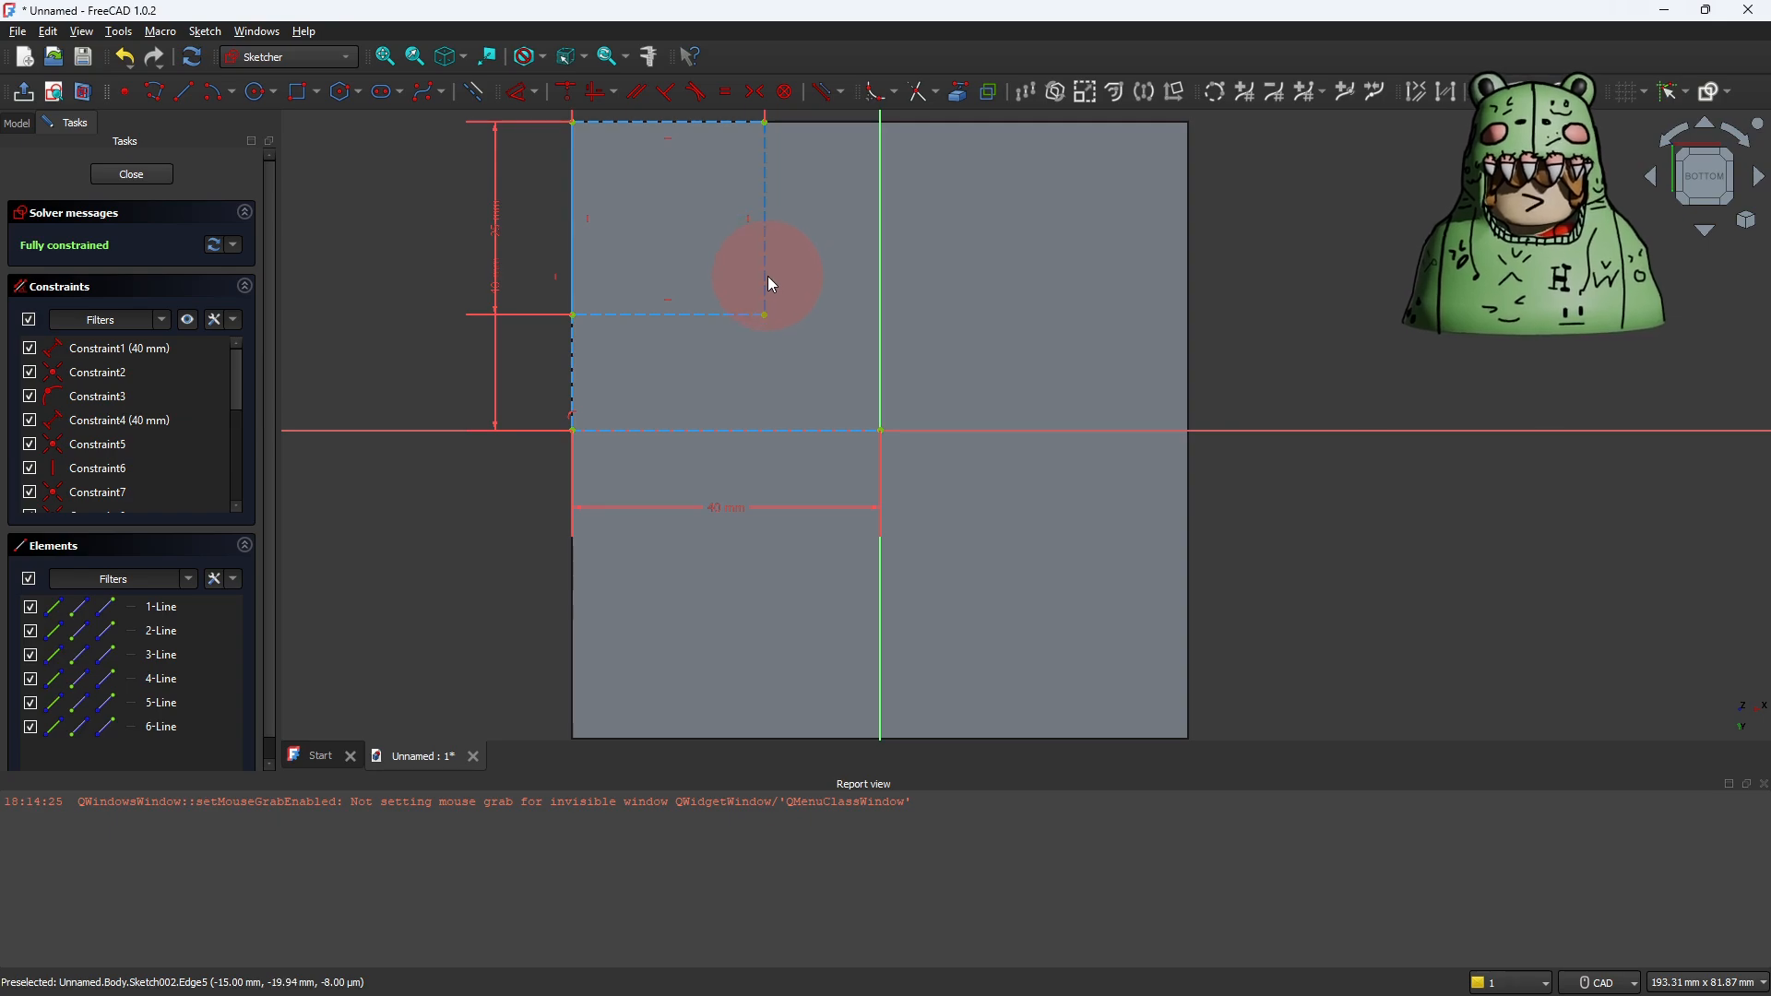
# Step: Undo the 25 × 25 mm construction rectangle and switch drawing back to normal geometry
pyautogui.hotkey('ctrl', 'z')
pyautogui.hotkey('ctrl', 'z')
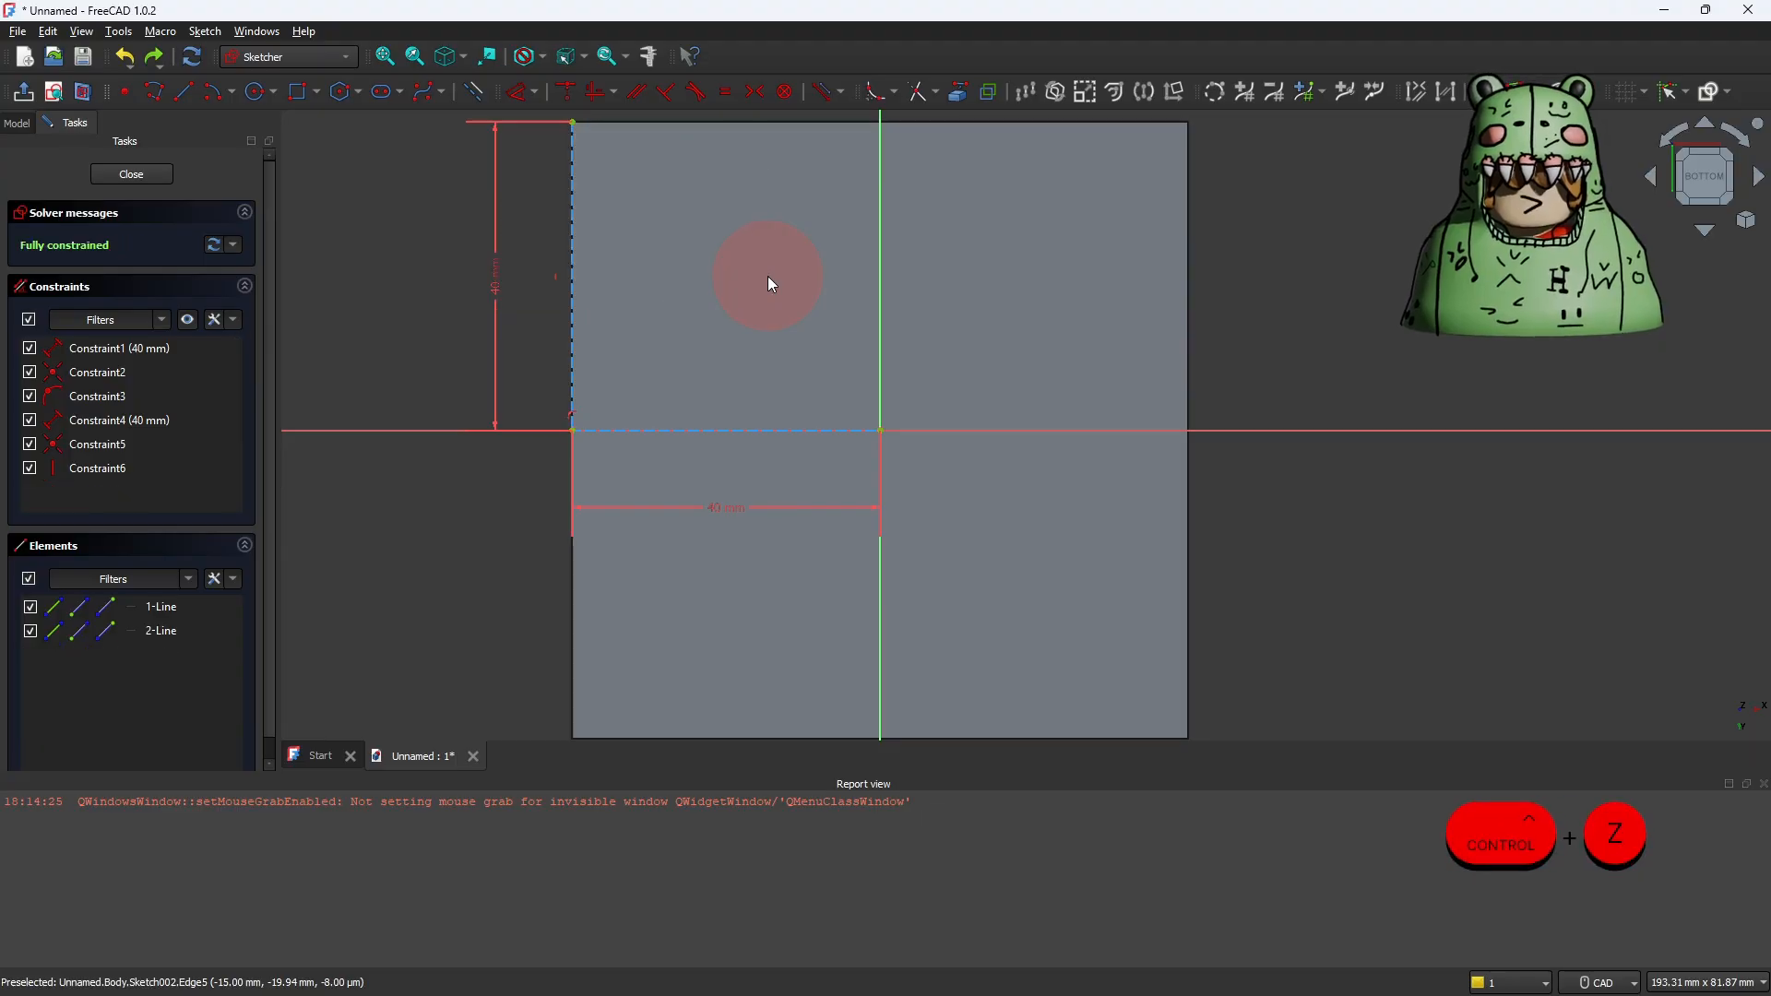
pyautogui.click(470, 92)
# Step: Draw a 25 × 25 mm rectangle in normal geometry starting from the bottom face's upper-left corner
pyautogui.click(299, 94)
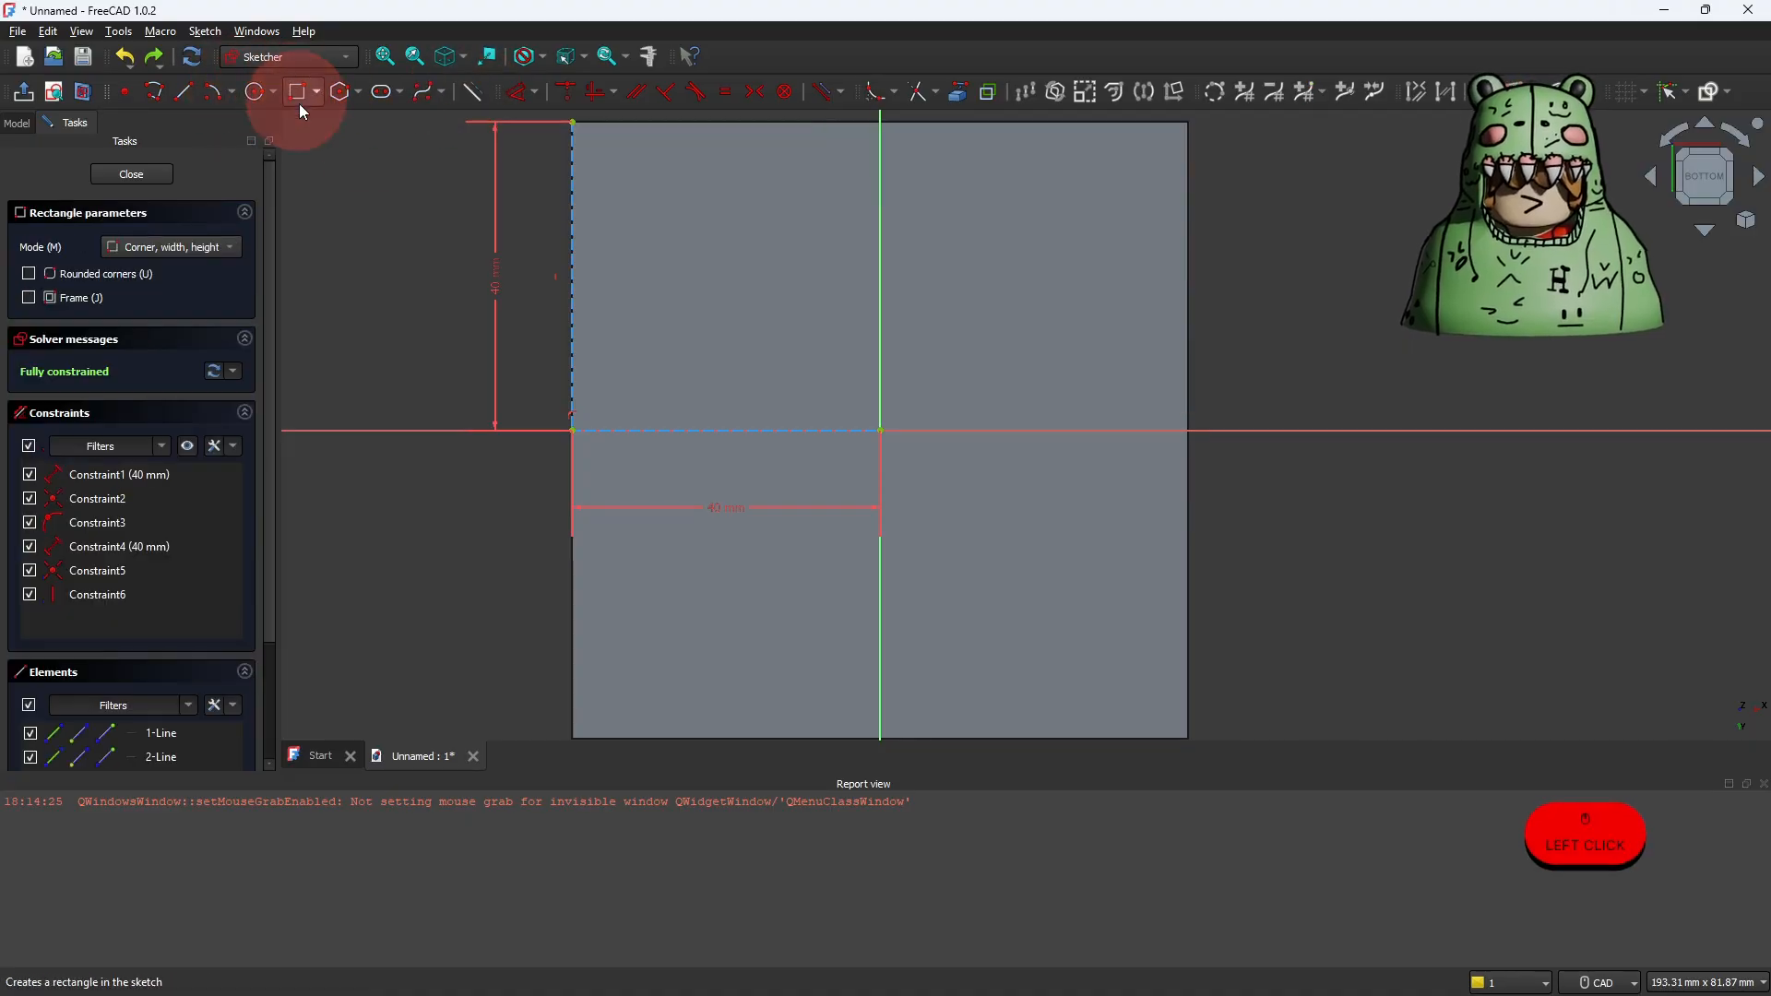
pyautogui.click(573, 123)
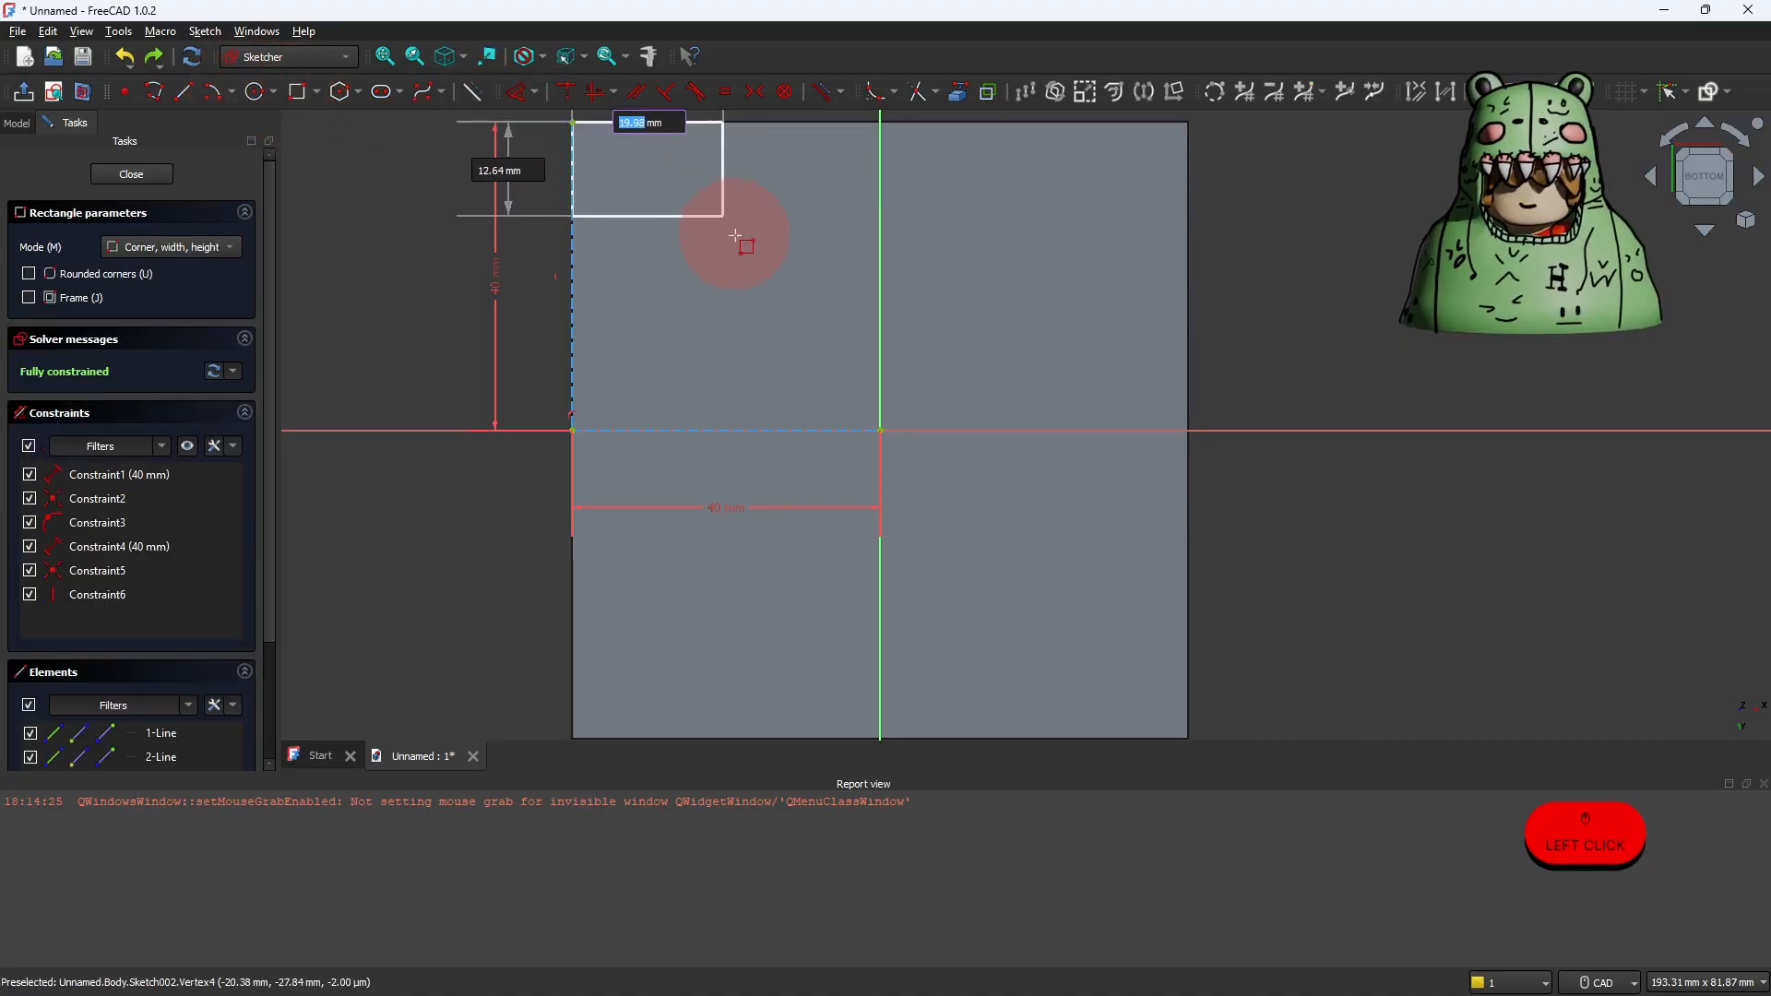
pyautogui.write('25')
pyautogui.press('Tab')
pyautogui.write('2')
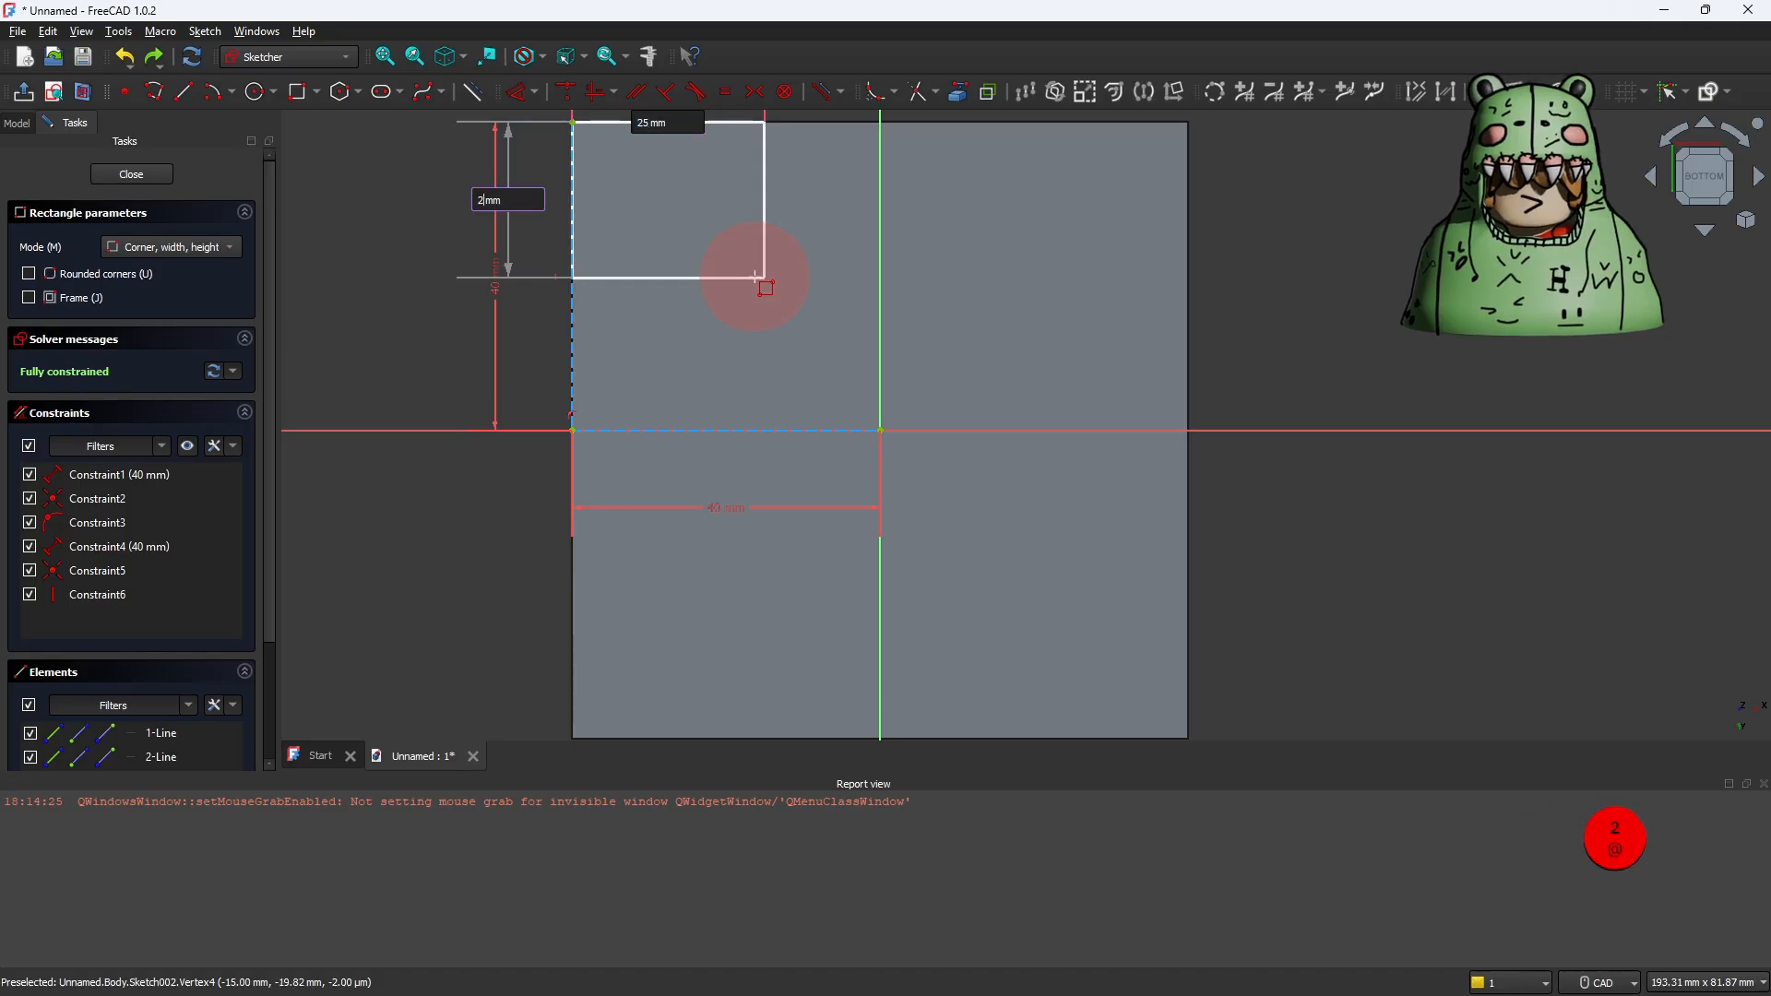
pyautogui.write('5')
pyautogui.rightClick(756, 277)
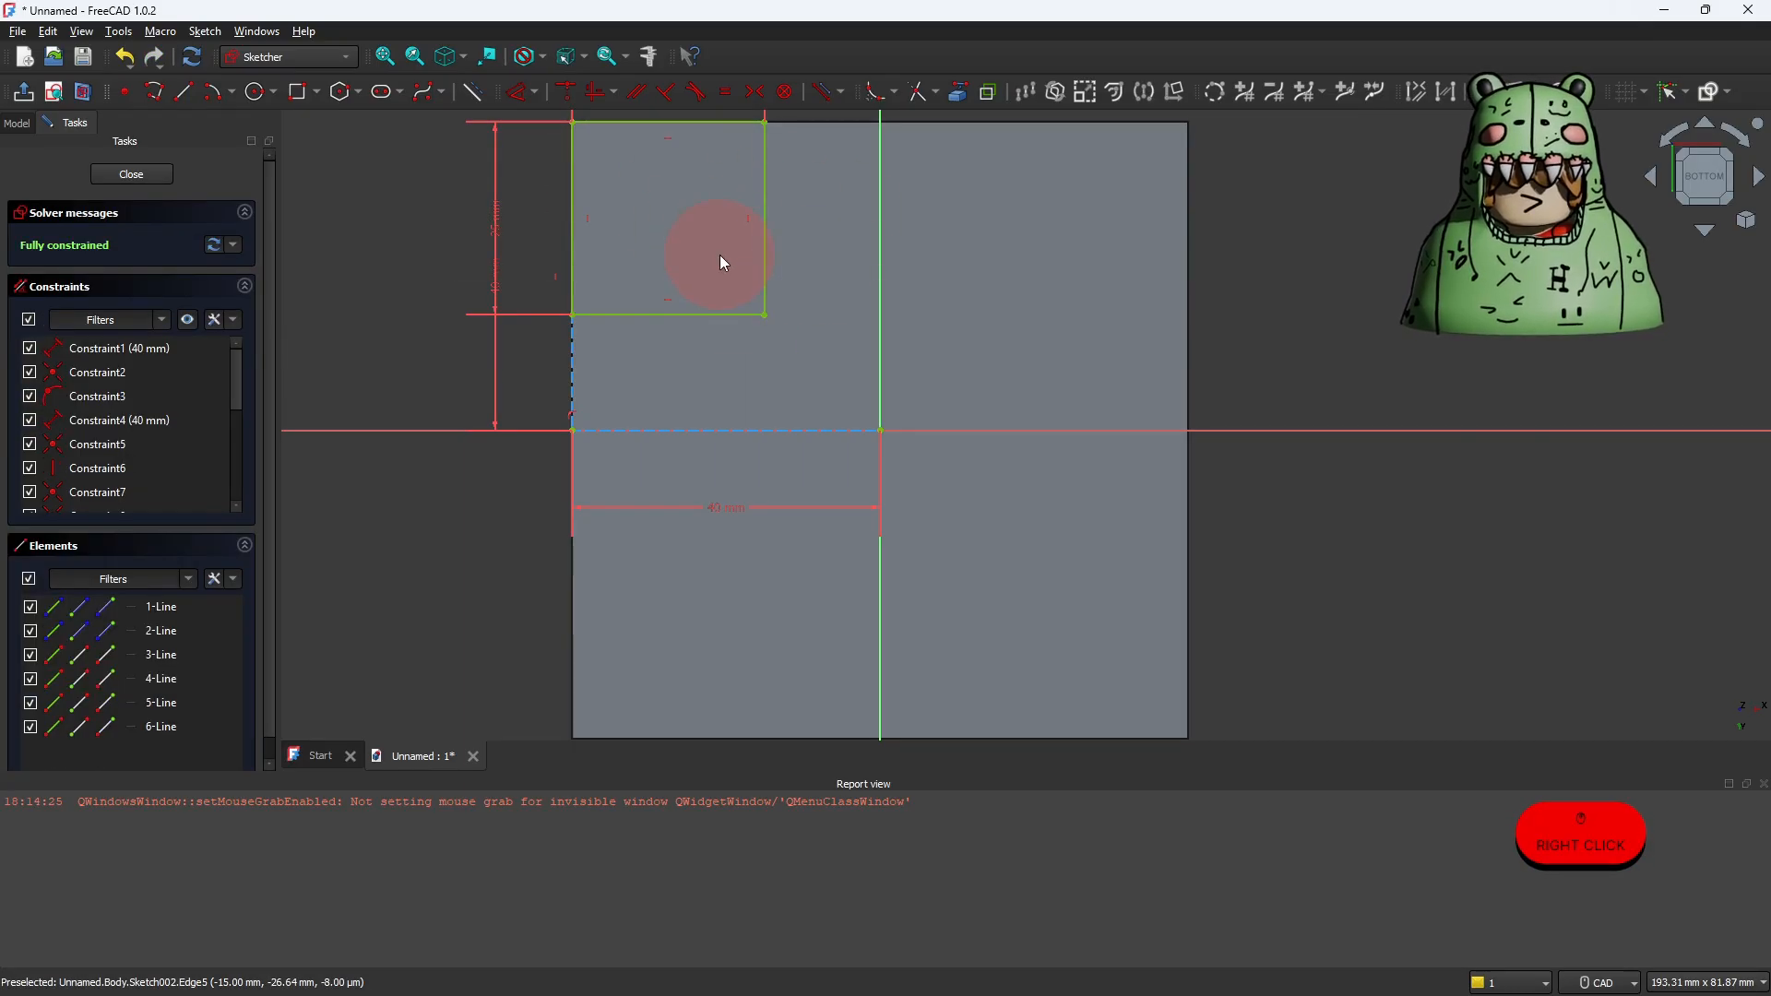
# Step: Mirror the square and its construction lines across the sketch's vertical axis using Symmetry
pyautogui.scroll(-3, 710, 252)
pyautogui.moveTo(734, 276); pyautogui.dragTo(728, 340, button='middle')
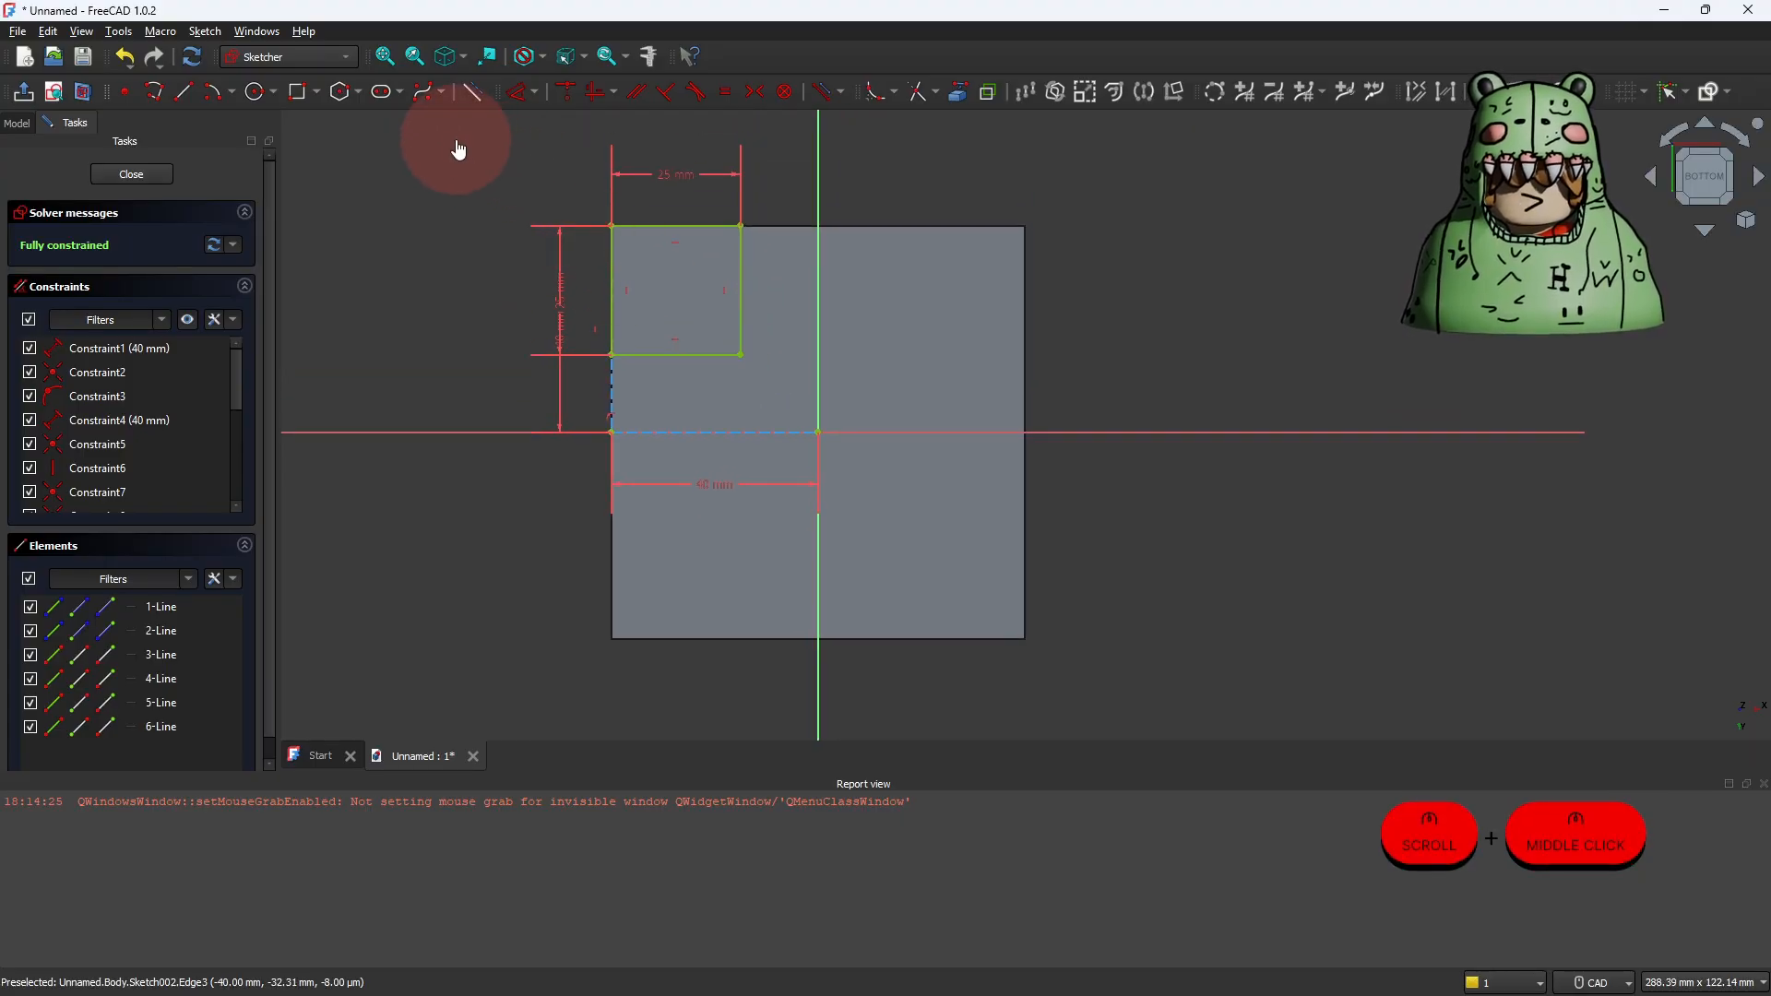
pyautogui.moveTo(456, 140)
pyautogui.mouseDown()
pyautogui.moveTo(517, 285)
pyautogui.moveTo(673, 468)
pyautogui.moveTo(837, 500)
pyautogui.mouseUp()
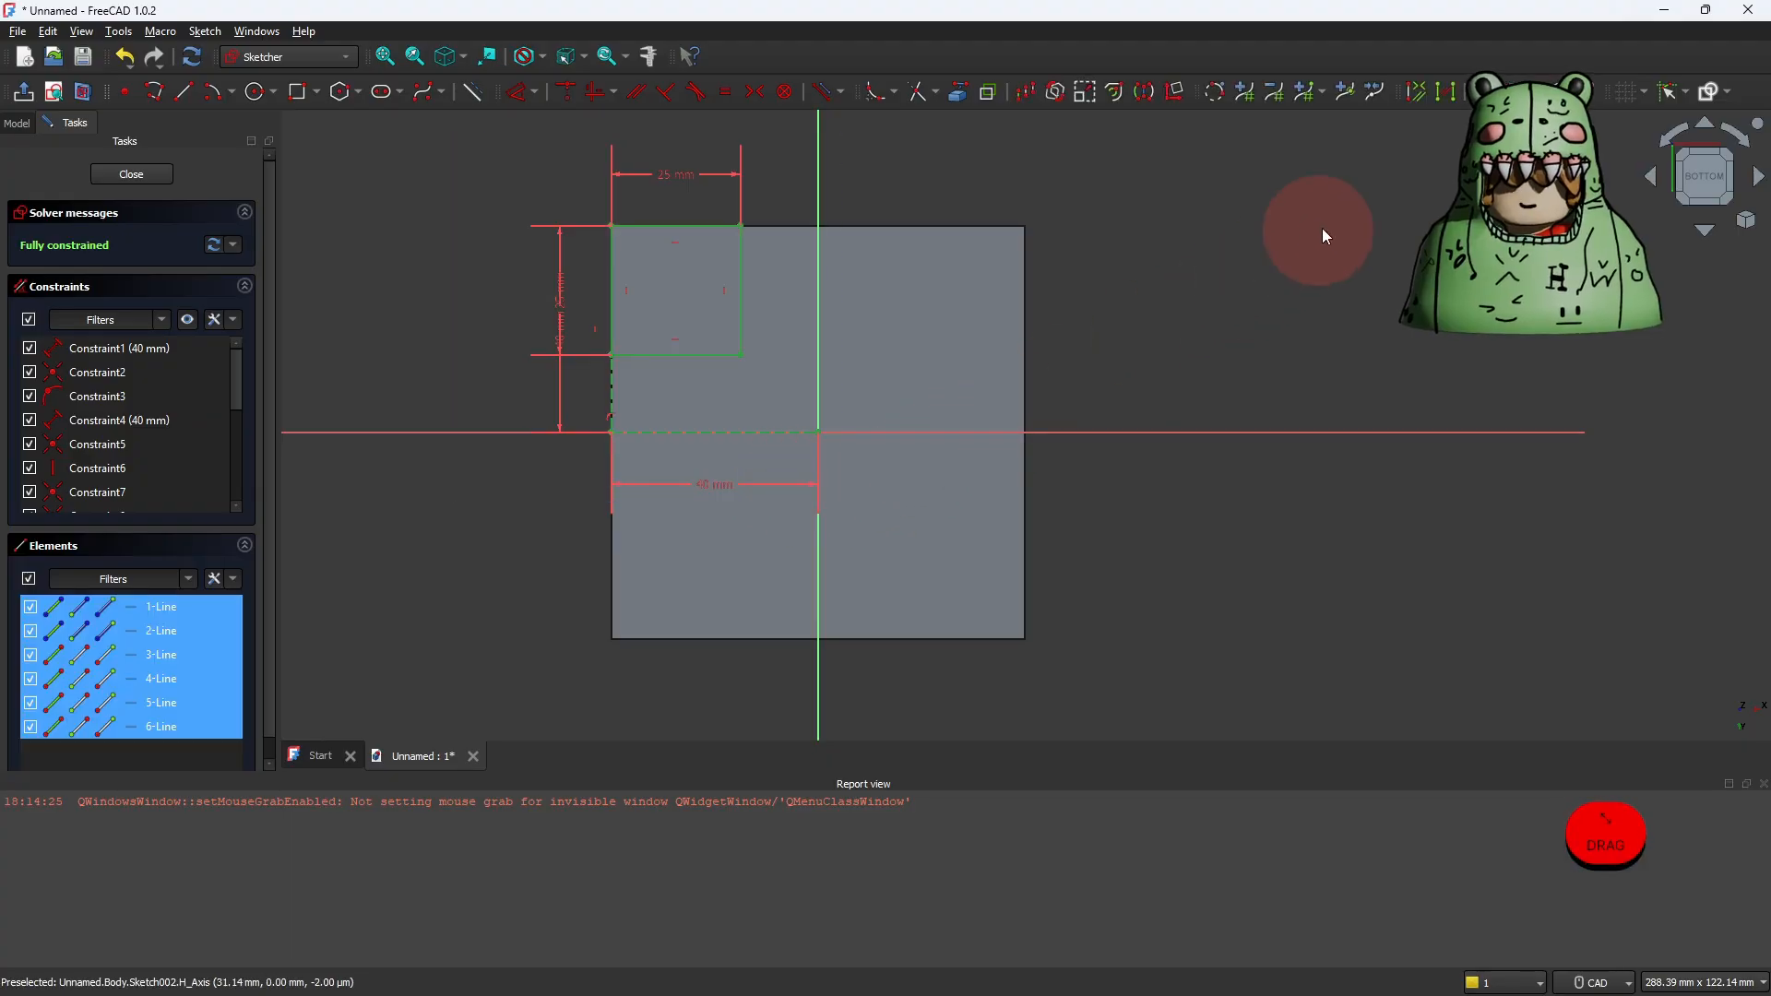
pyautogui.click(1145, 93)
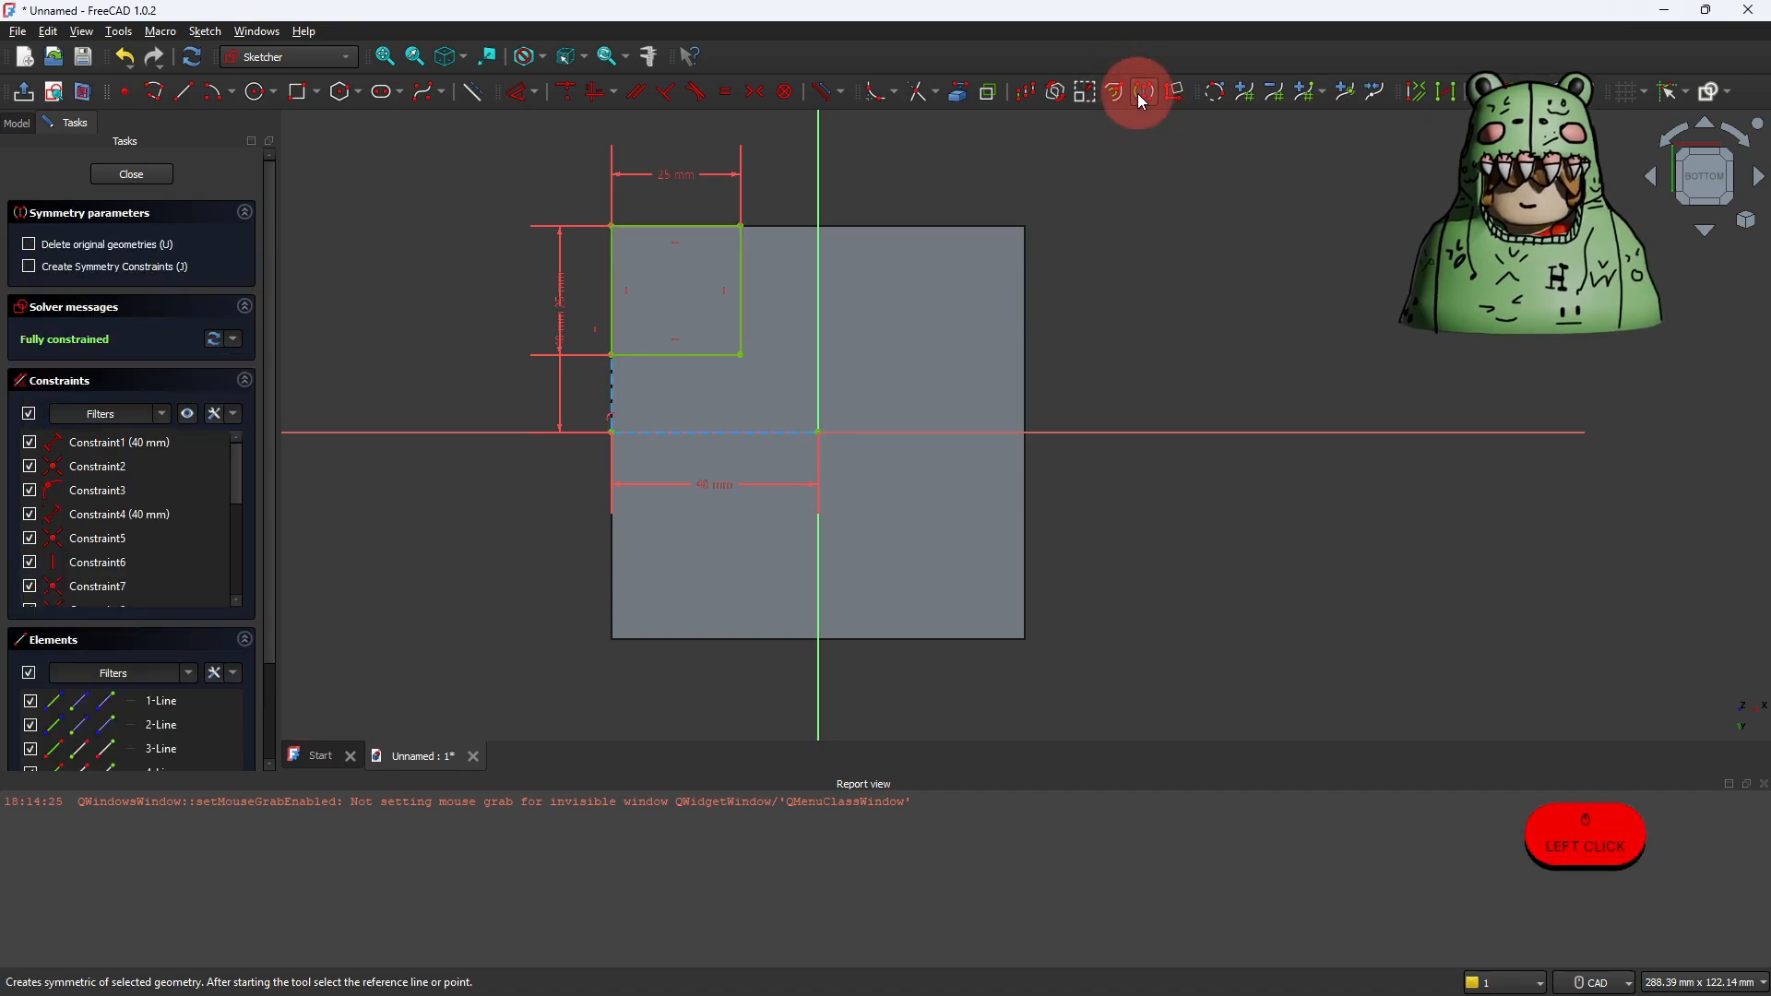
pyautogui.click(821, 325)
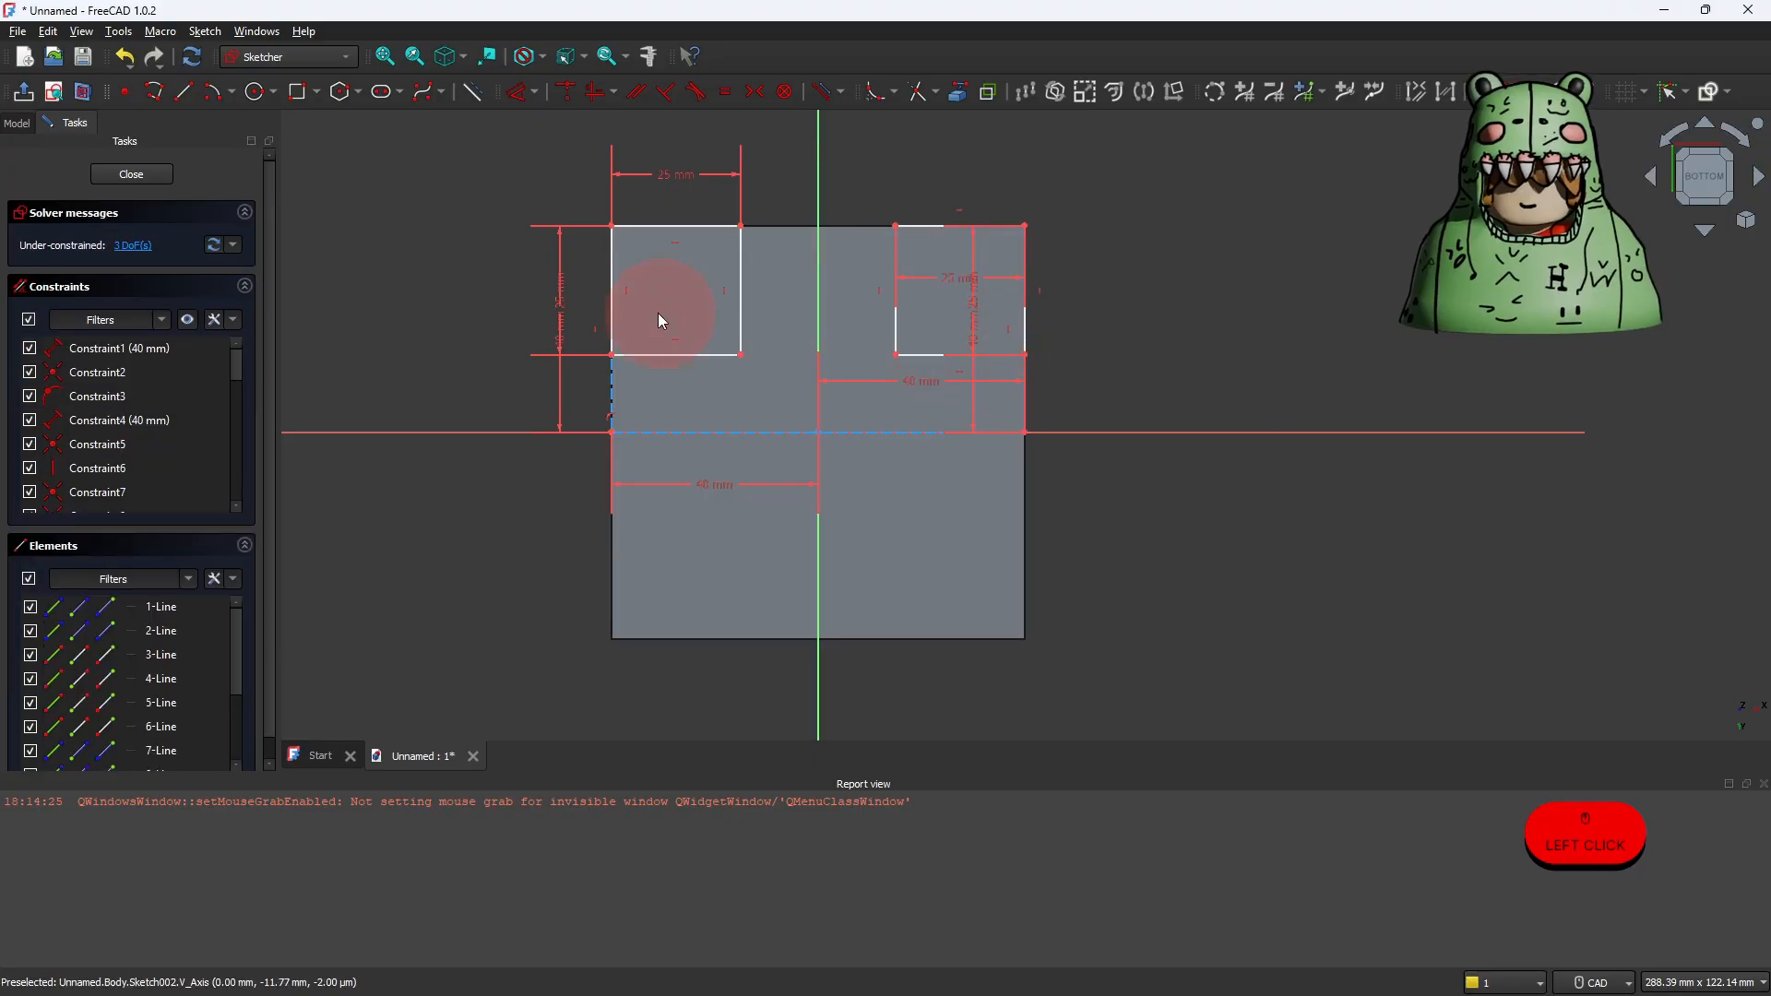
# Step: Mirror both upper squares and all construction lines across the horizontal axis using Symmetry
pyautogui.moveTo(463, 148)
pyautogui.mouseDown()
pyautogui.moveTo(593, 324)
pyautogui.moveTo(929, 446)
pyautogui.moveTo(1063, 463)
pyautogui.mouseUp()
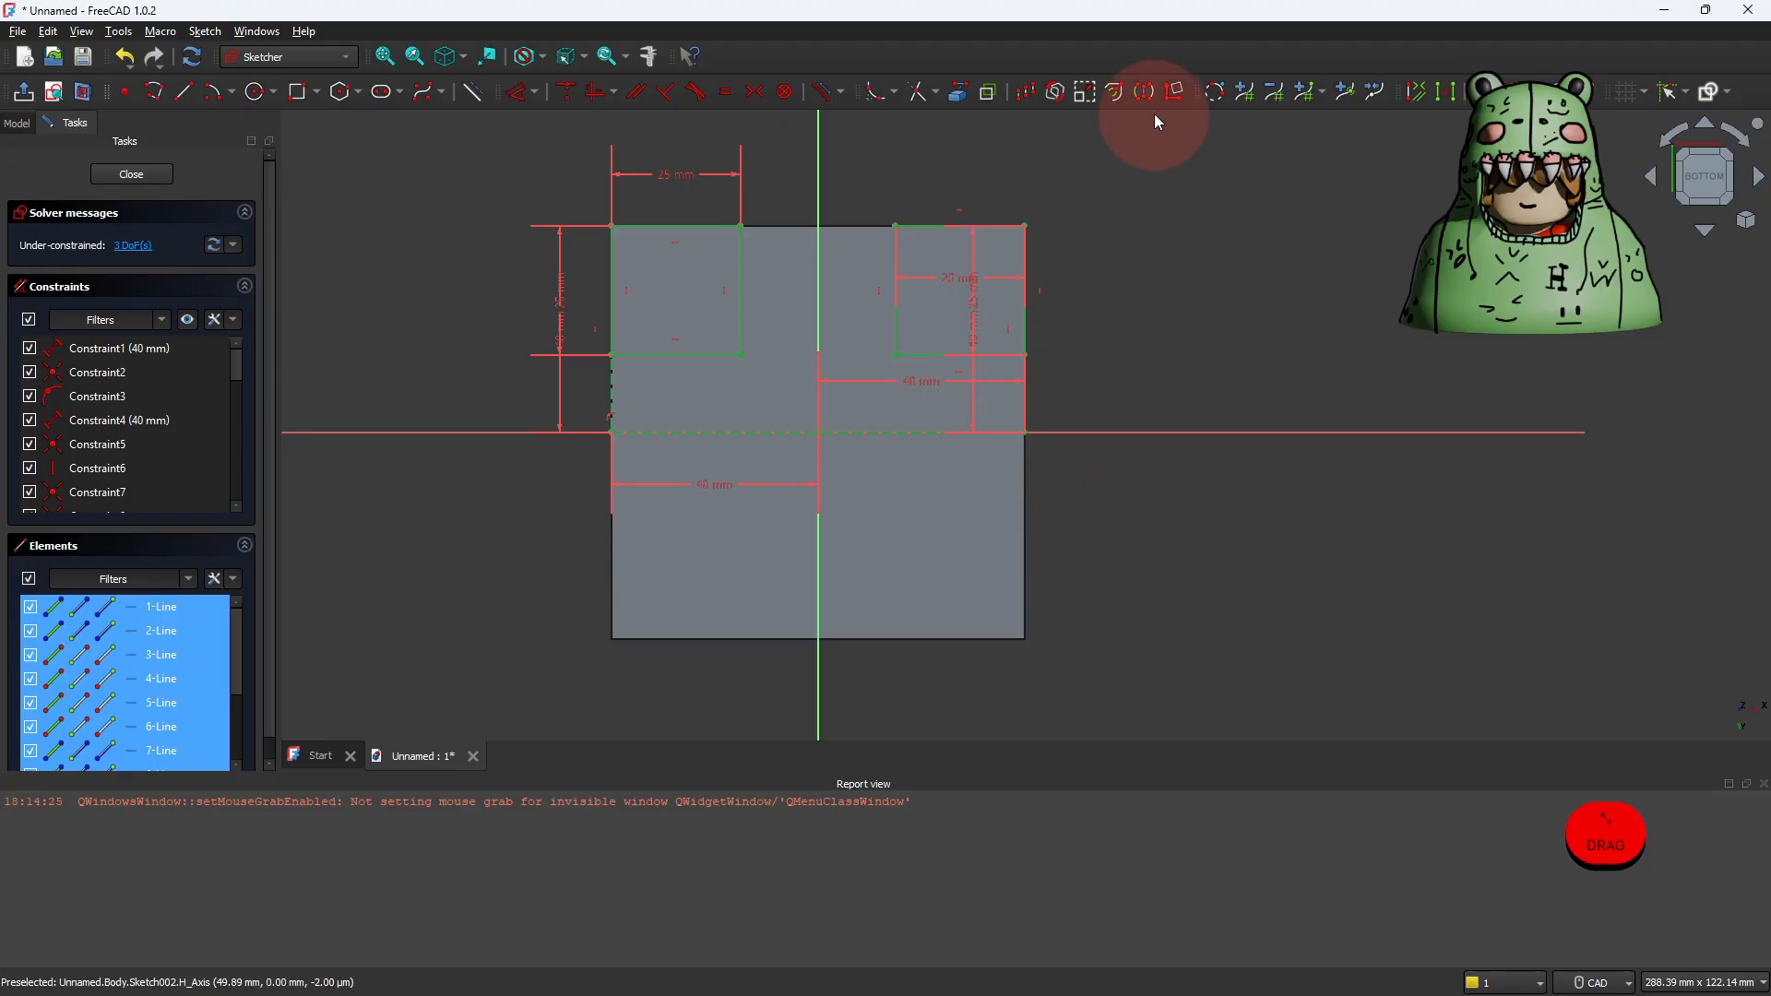
pyautogui.click(1146, 91)
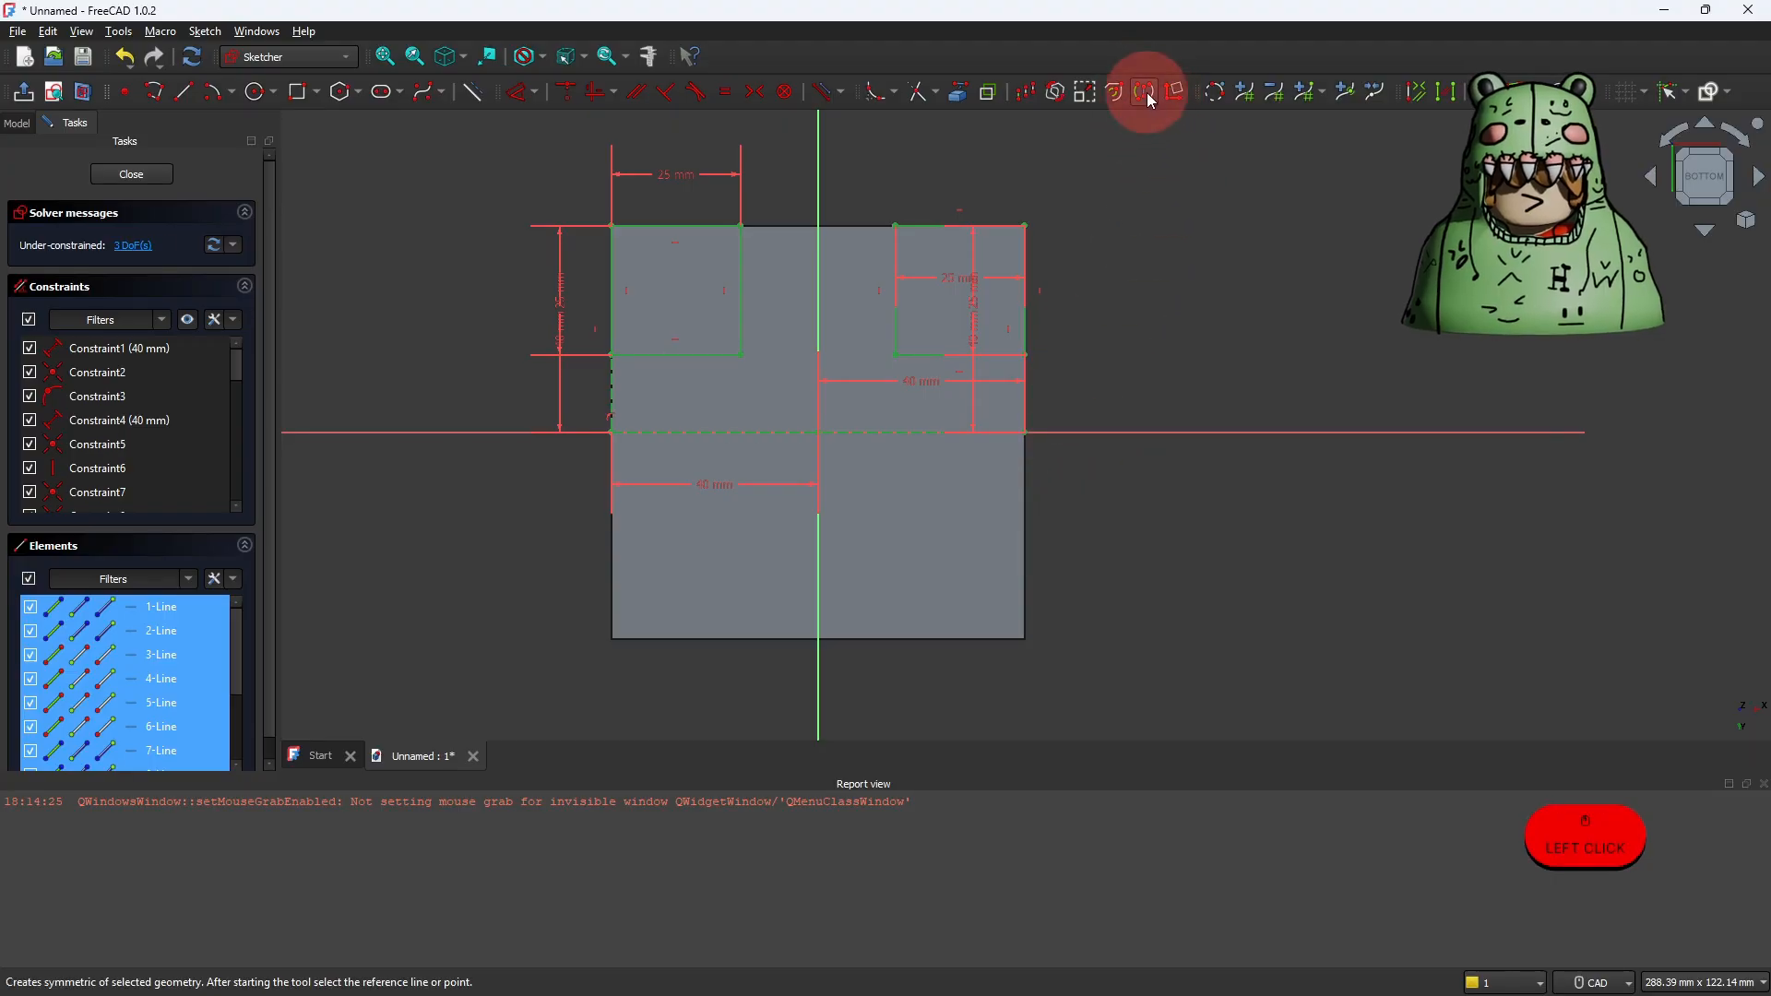
pyautogui.click(920, 432)
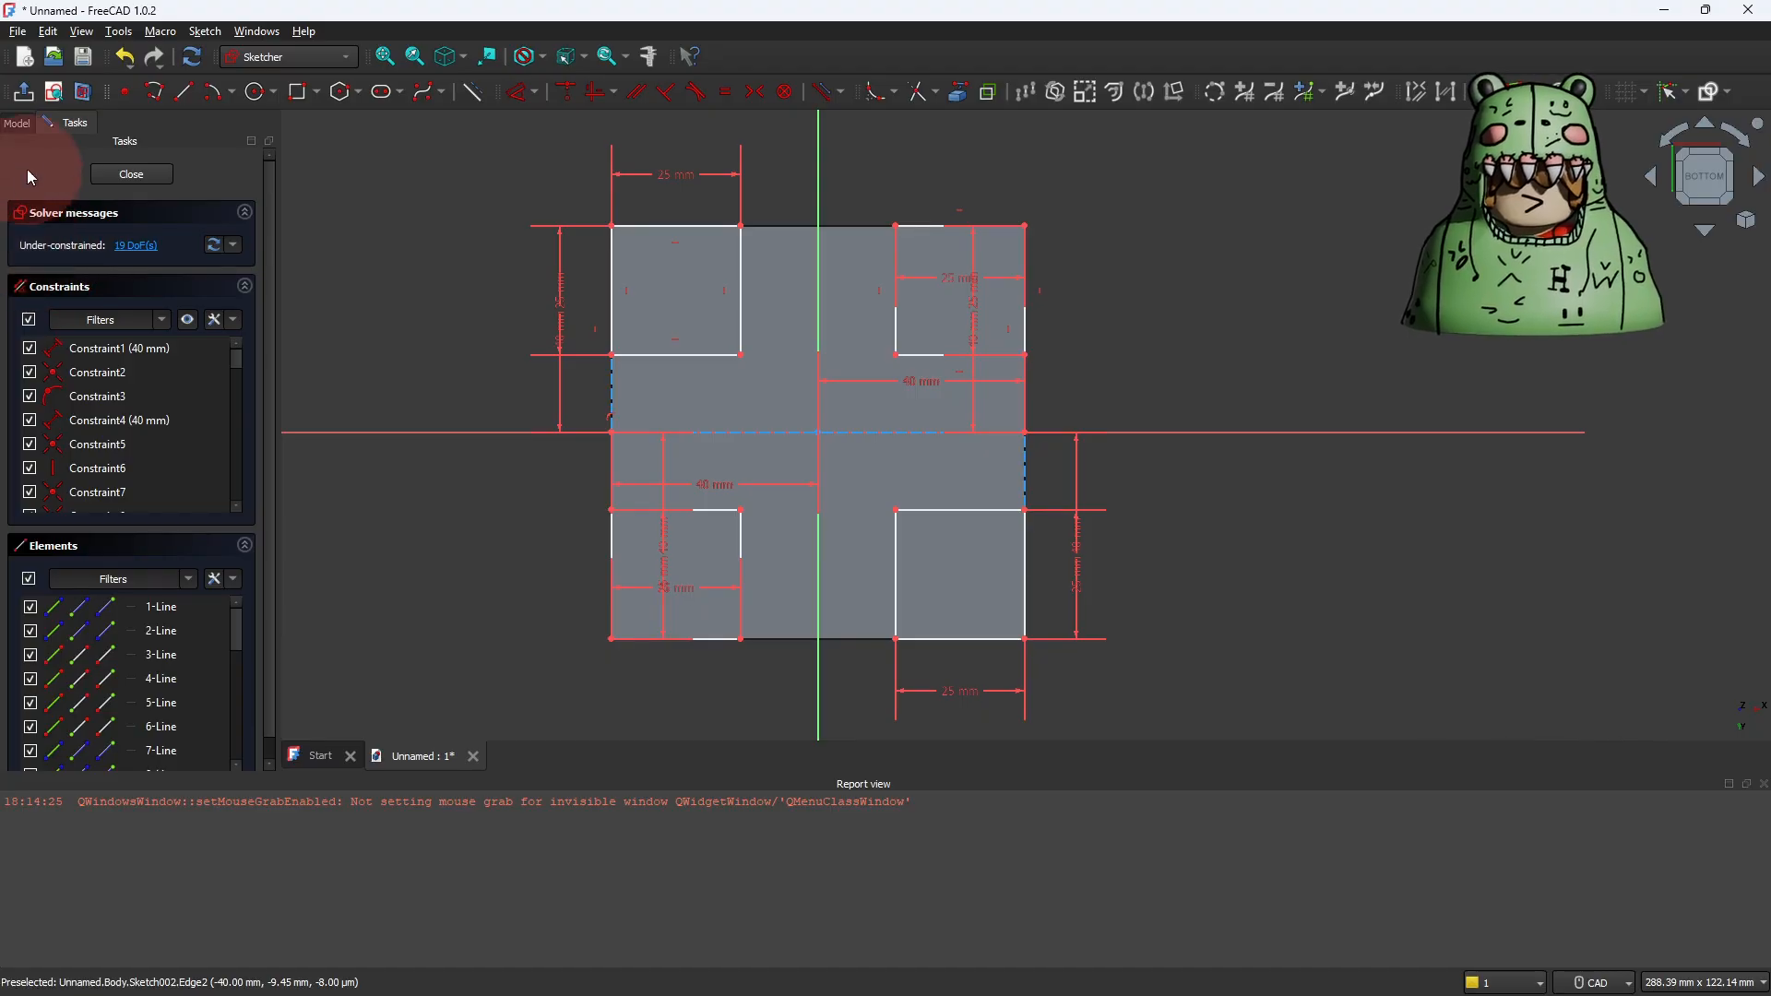
# Step: Leave the sketch and pad the four corner squares 80 mm to form the chair legs
pyautogui.click(23, 96)
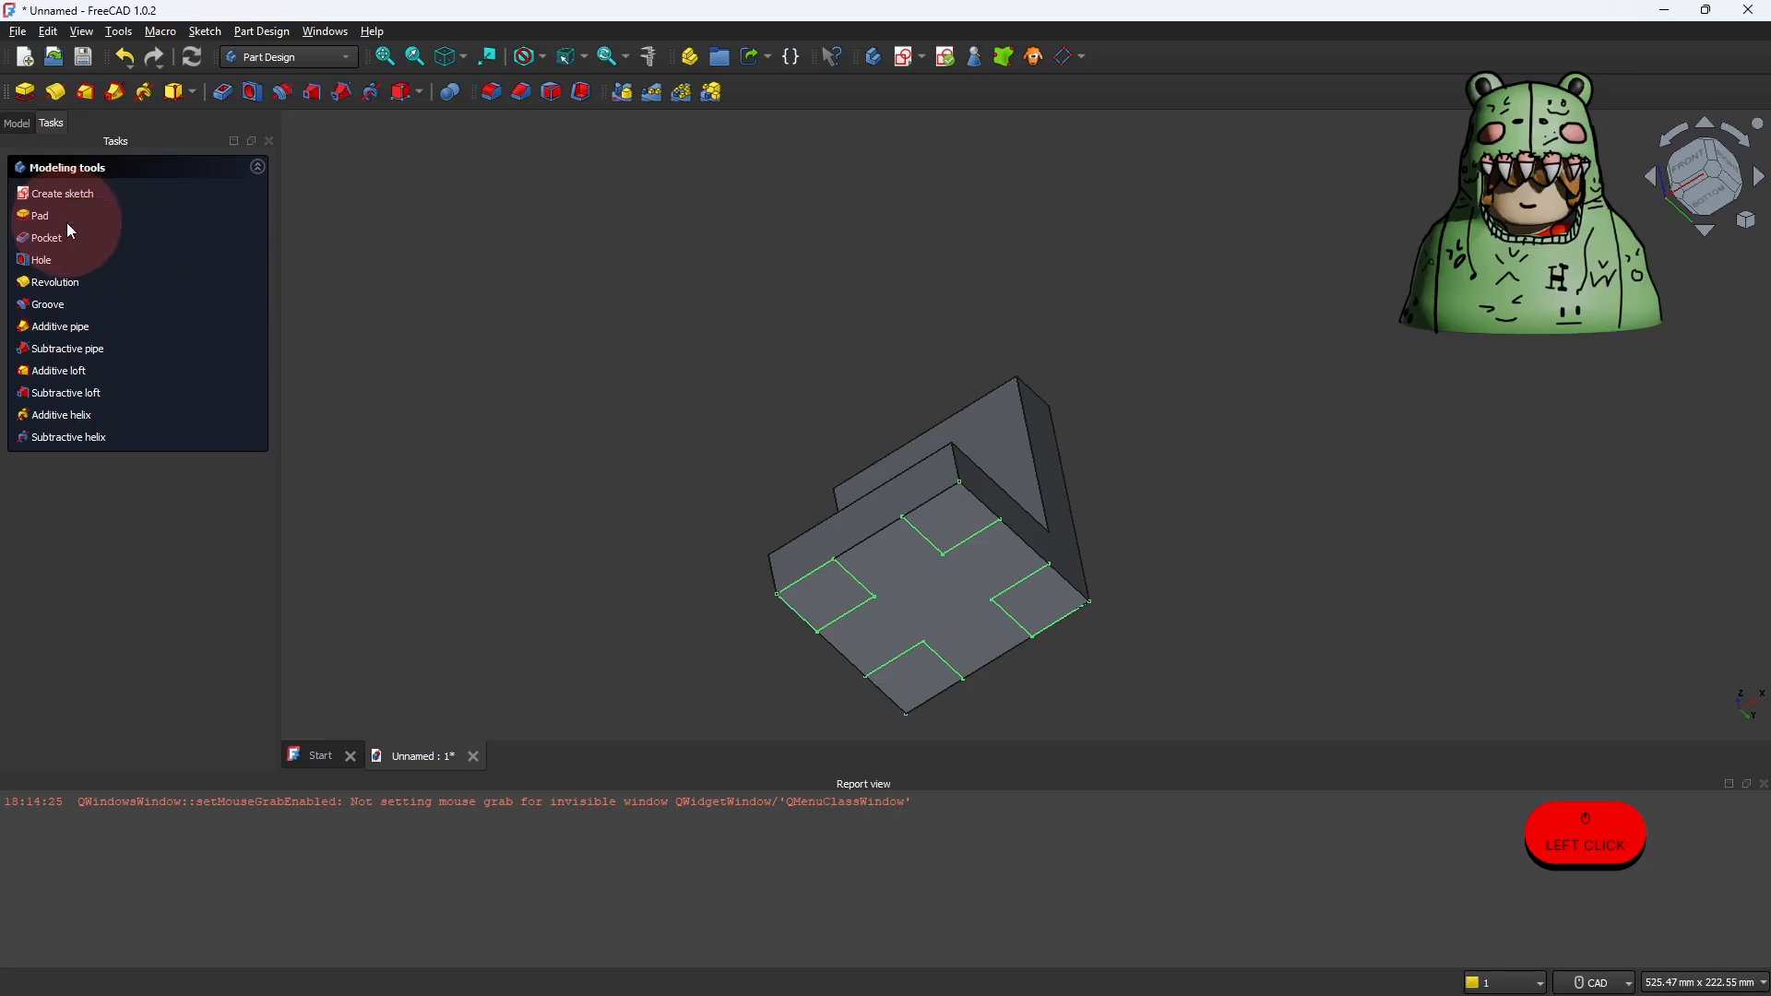
pyautogui.click(42, 217)
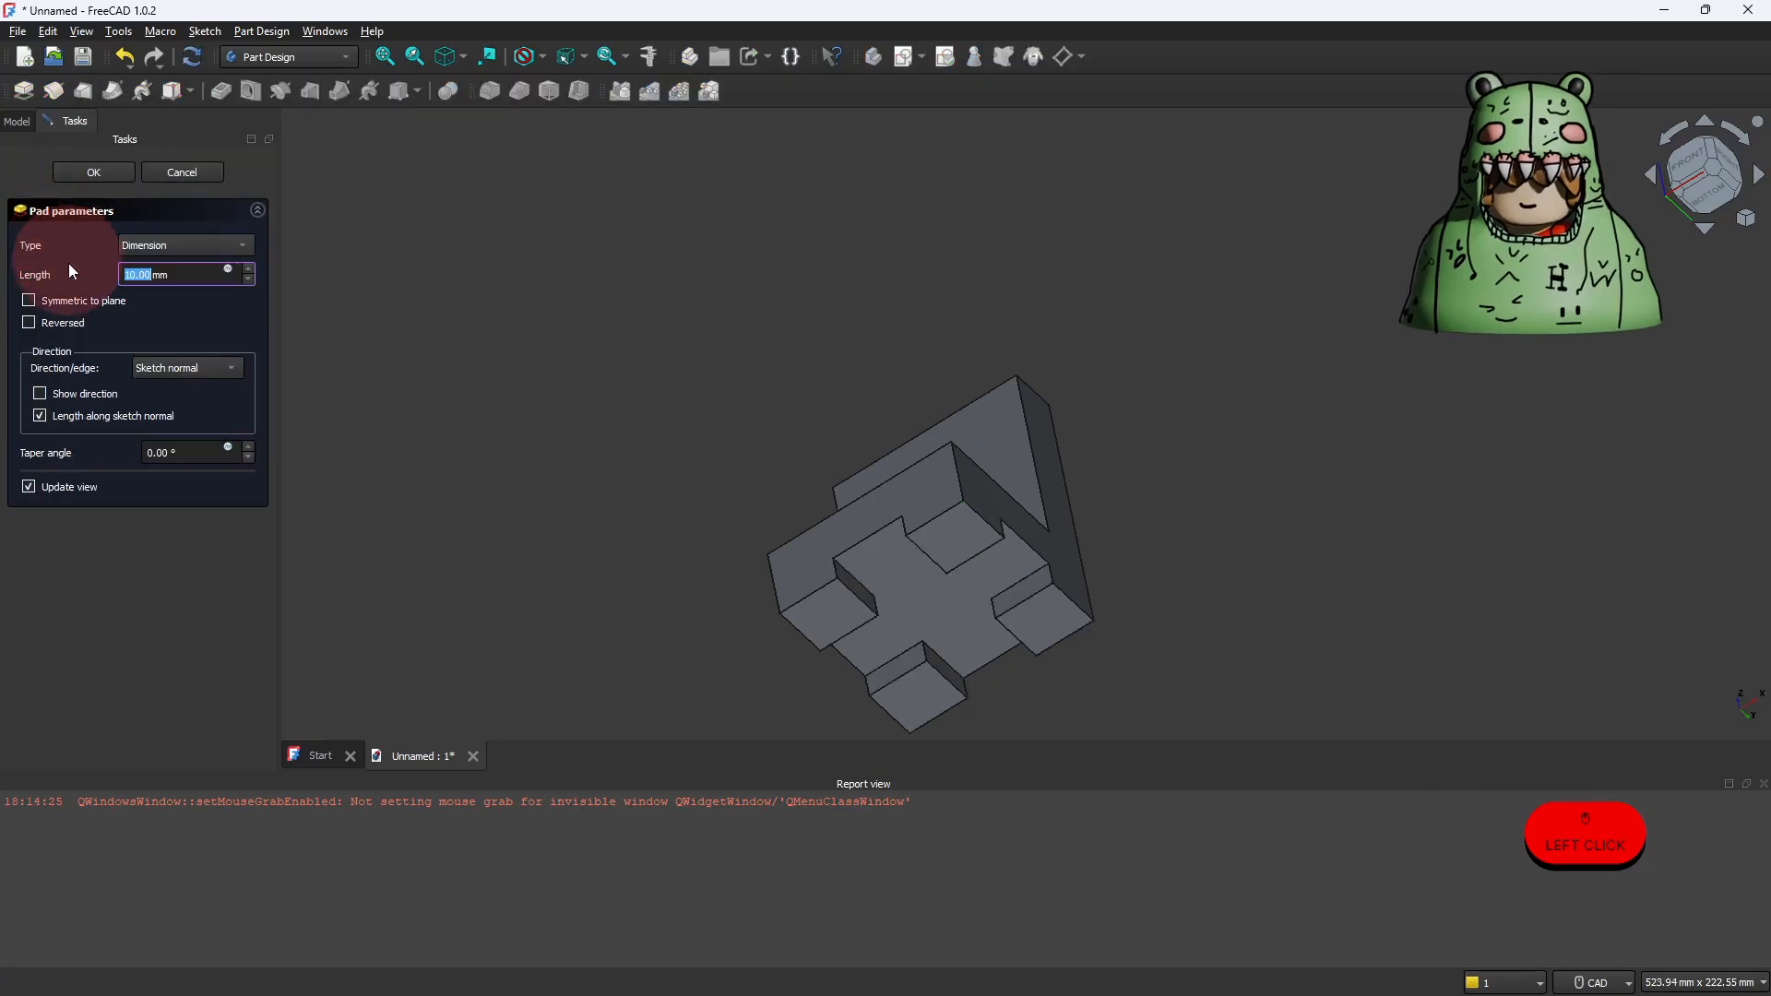
pyautogui.click(130, 274)
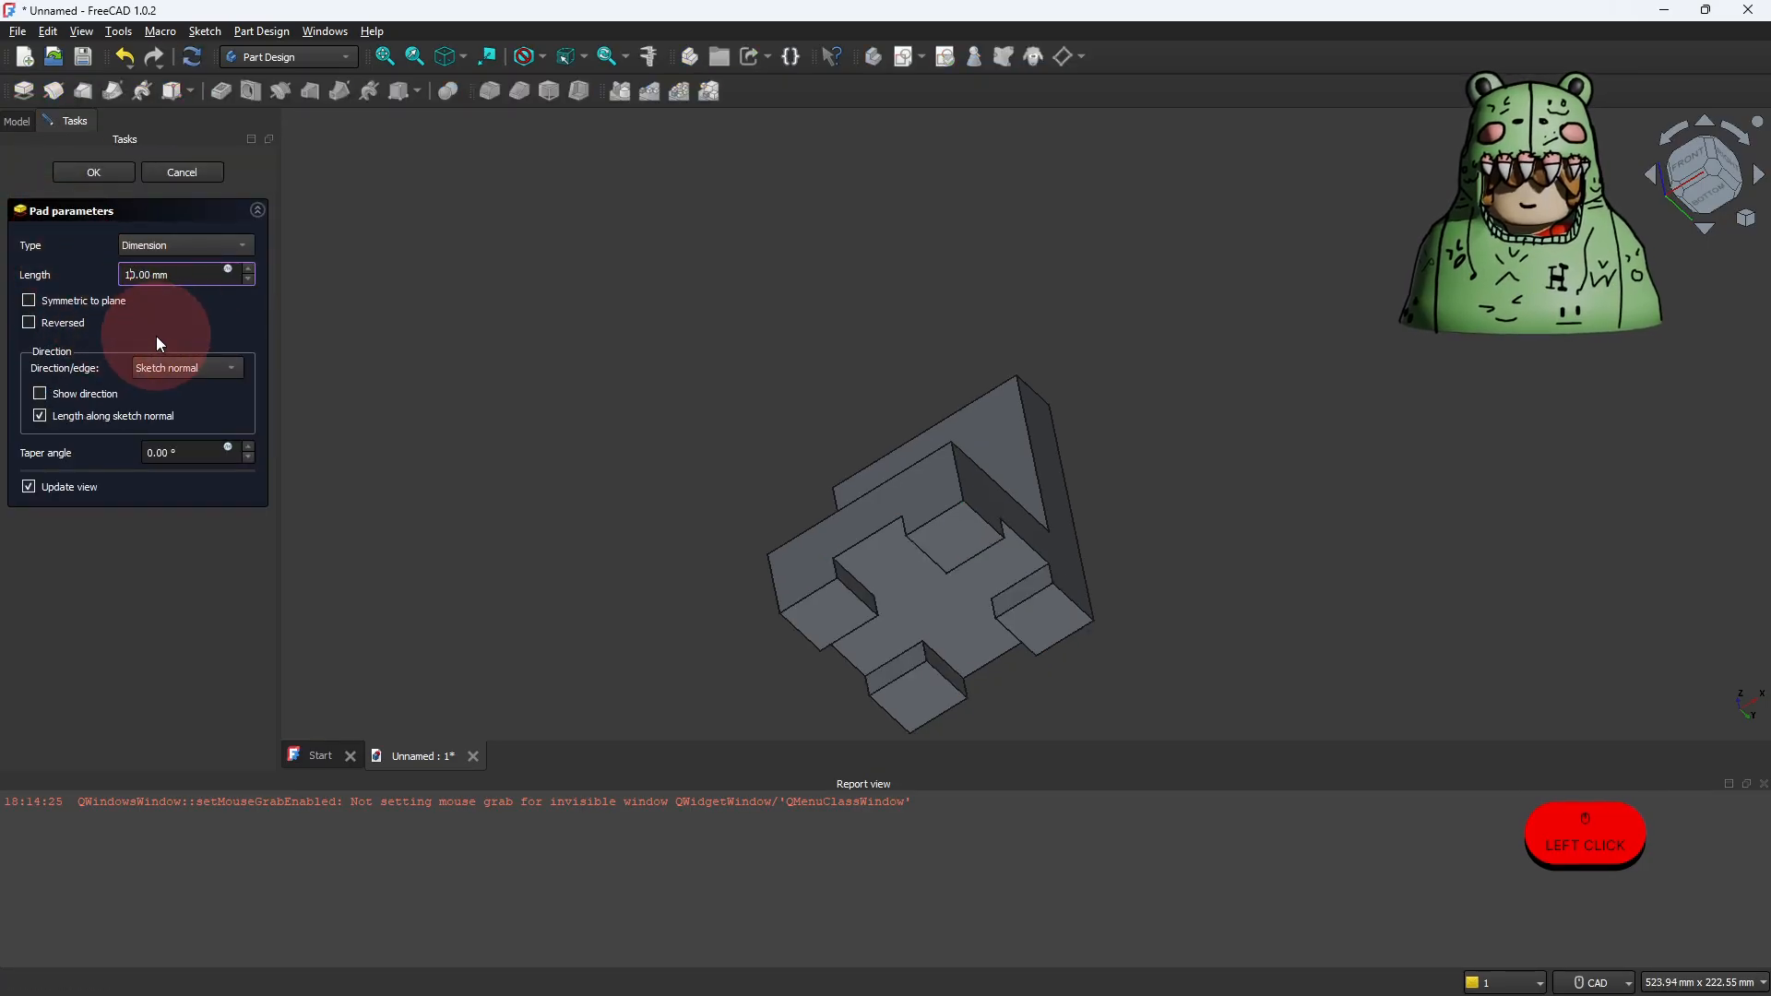
pyautogui.press('BackSpace')
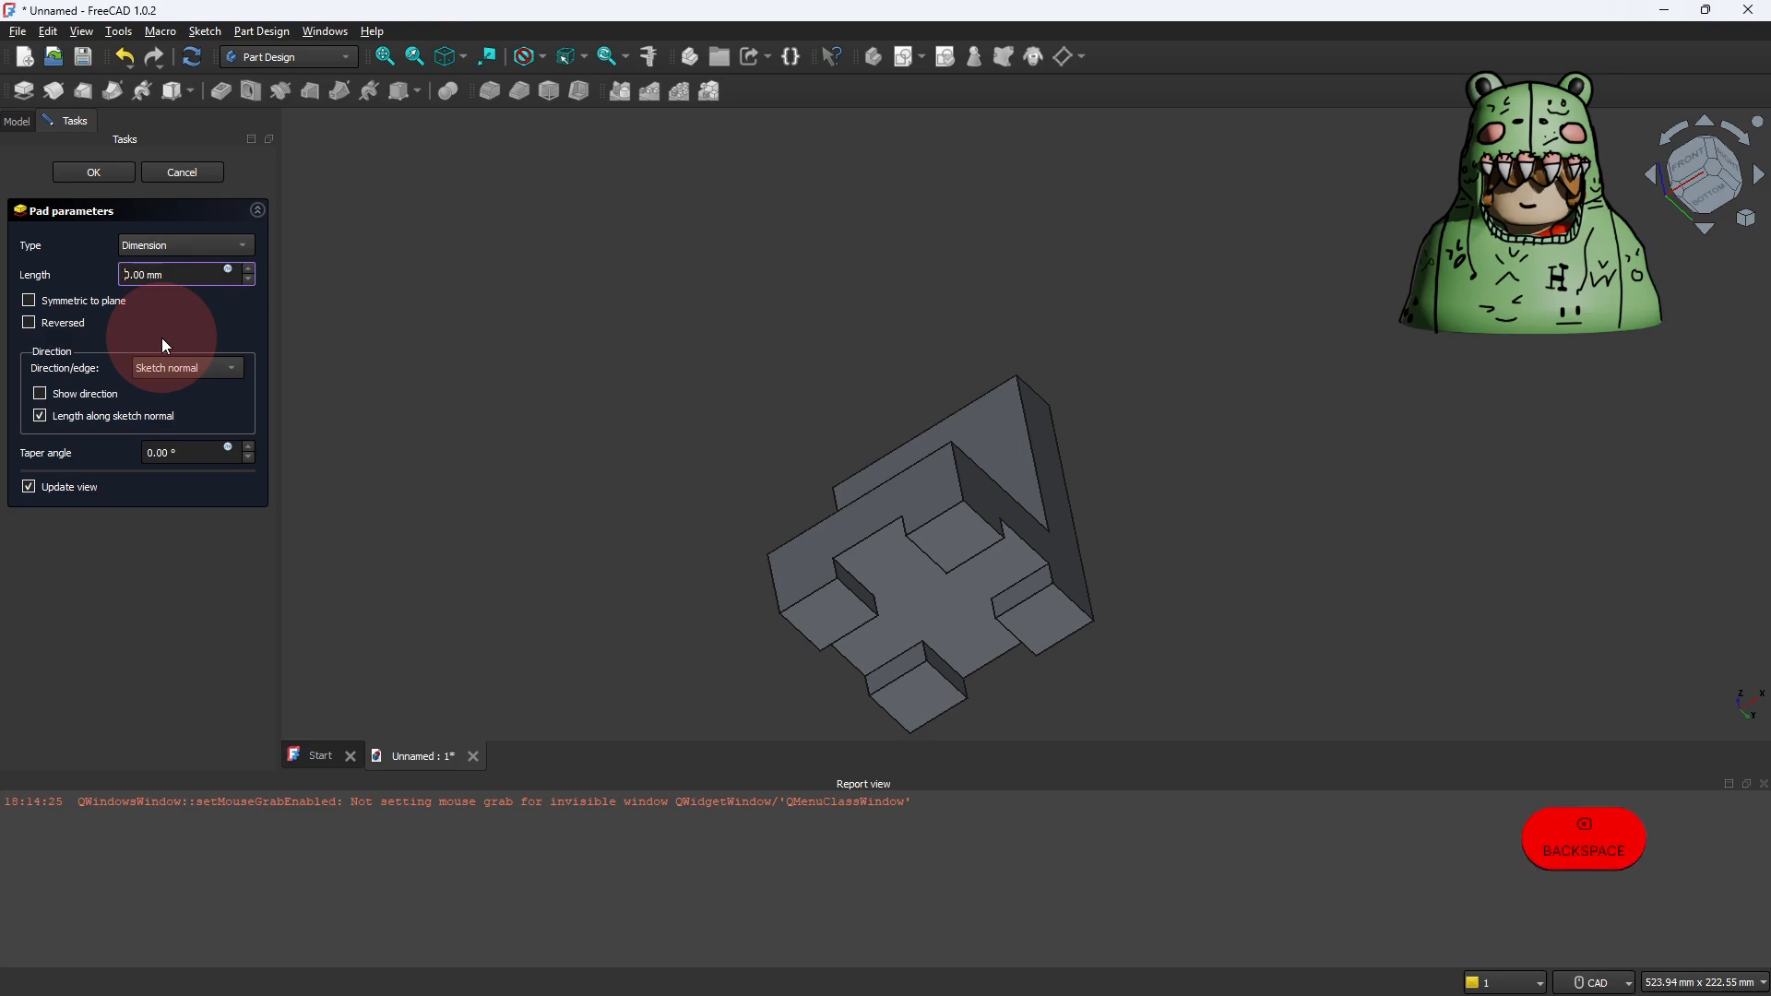
pyautogui.write('8')
pyautogui.press('Return')
# Step: Examine the complete chair upright from the front and side, including the seat, backrest and legs
pyautogui.scroll(-5, 1162, 604)
pyautogui.scroll(2, 1216, 607)
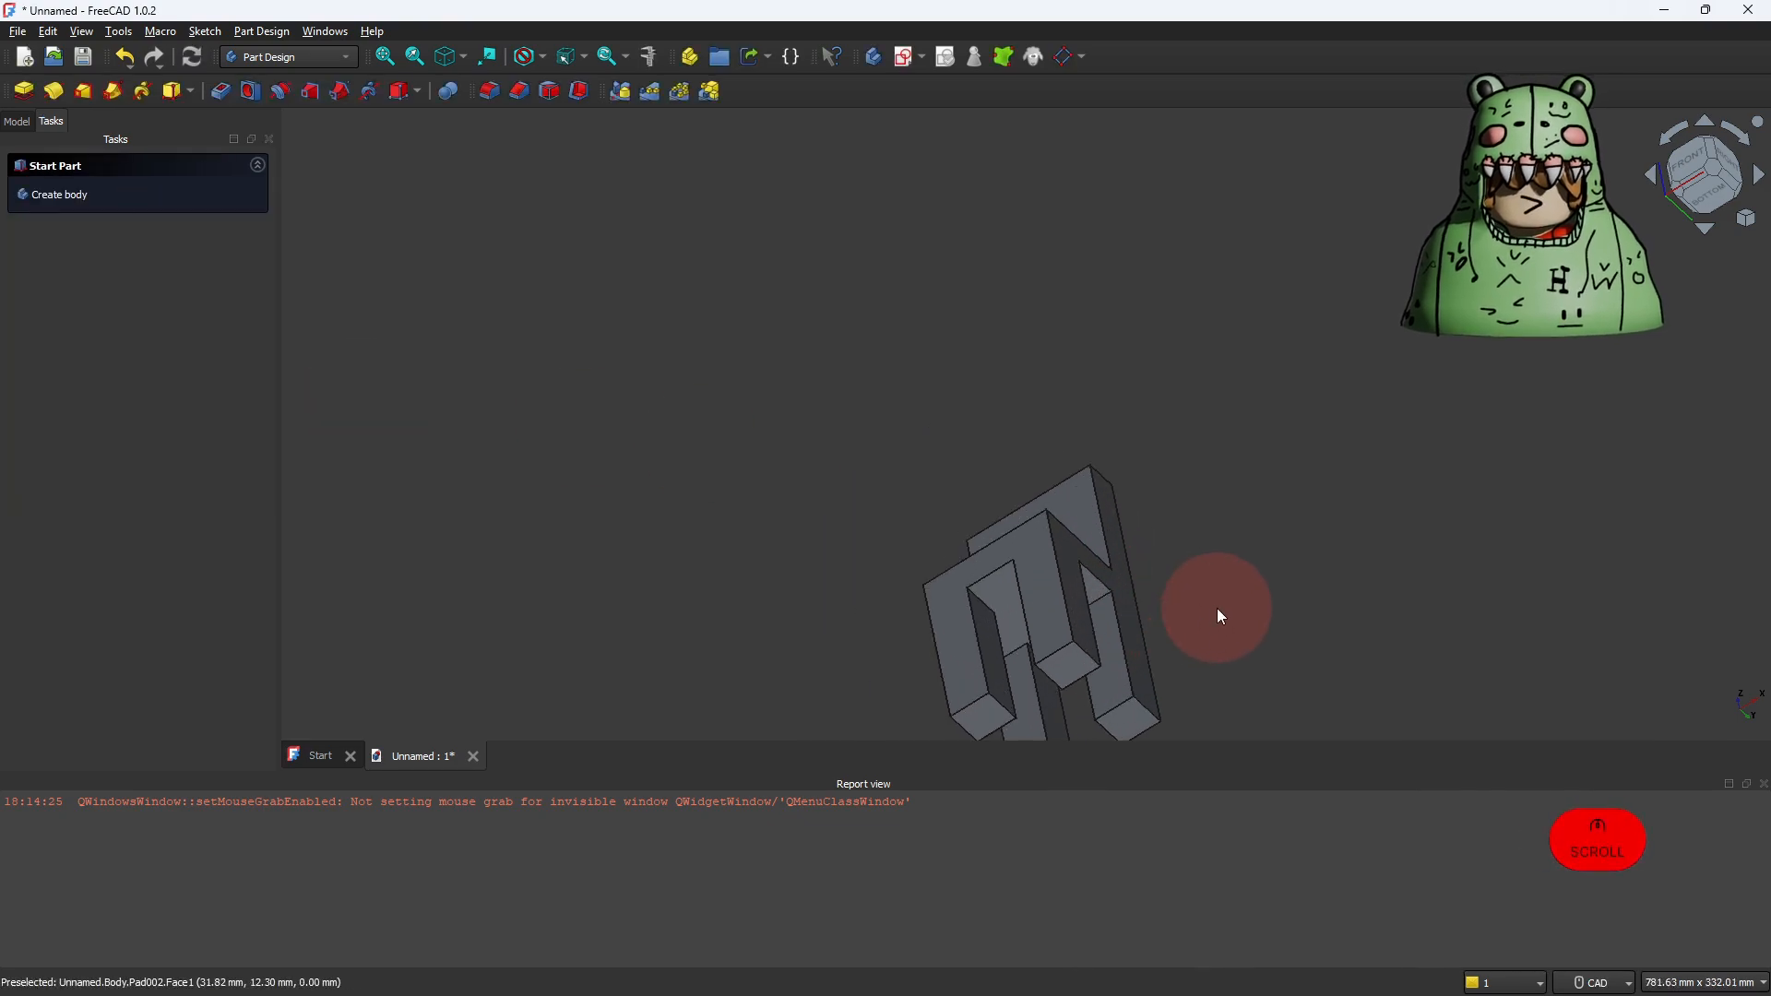
pyautogui.scroll(2, 1219, 611)
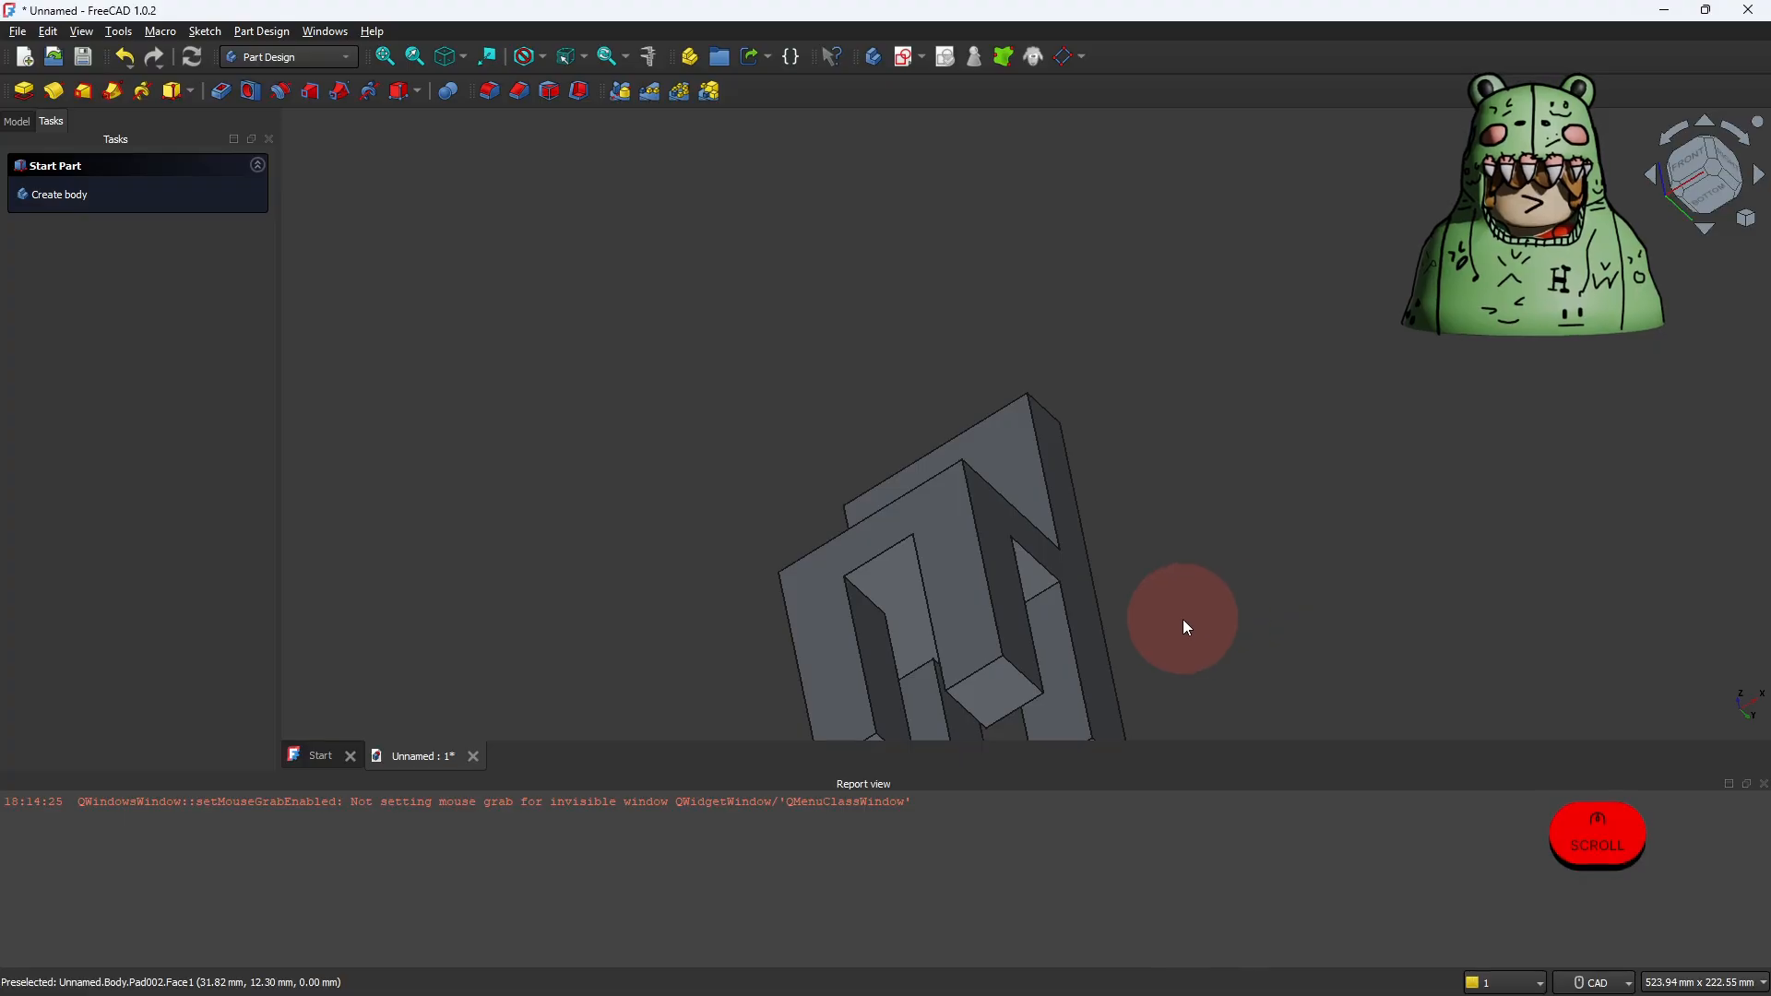
pyautogui.keyDown('ctrl'); pyautogui.moveTo(1182, 618); pyautogui.dragTo(1148, 515, button='right'); pyautogui.keyUp('ctrl')
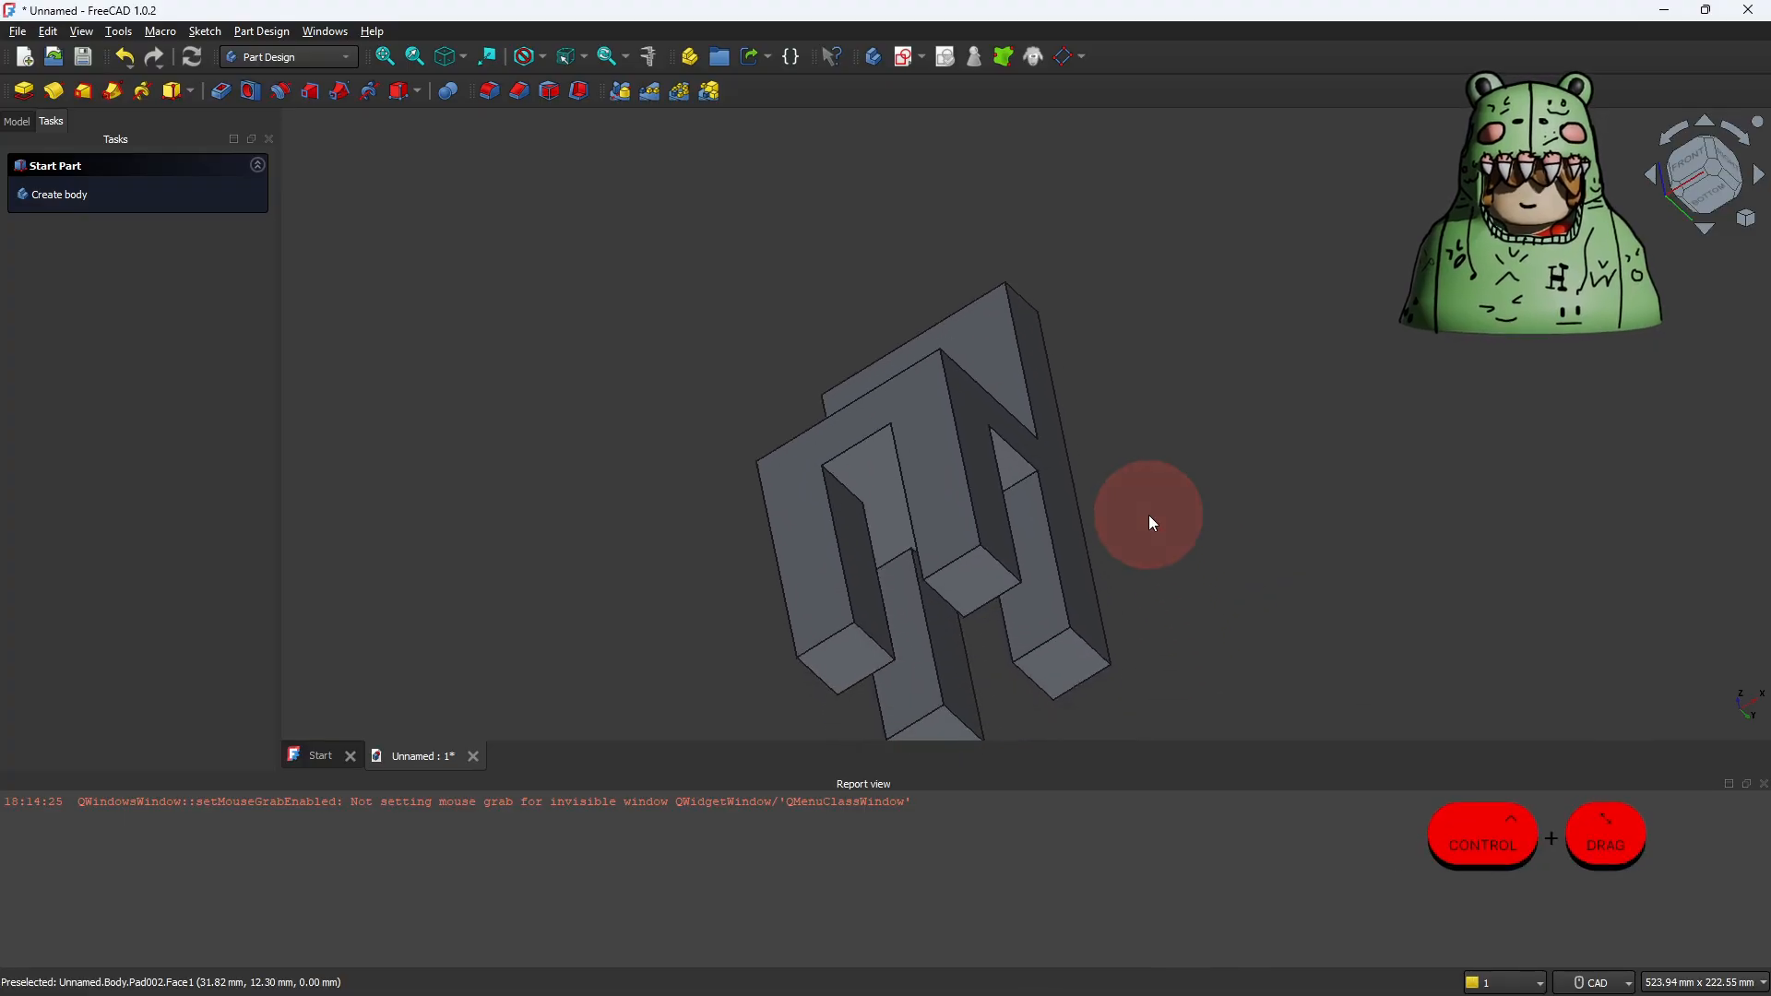
pyautogui.press('shift')
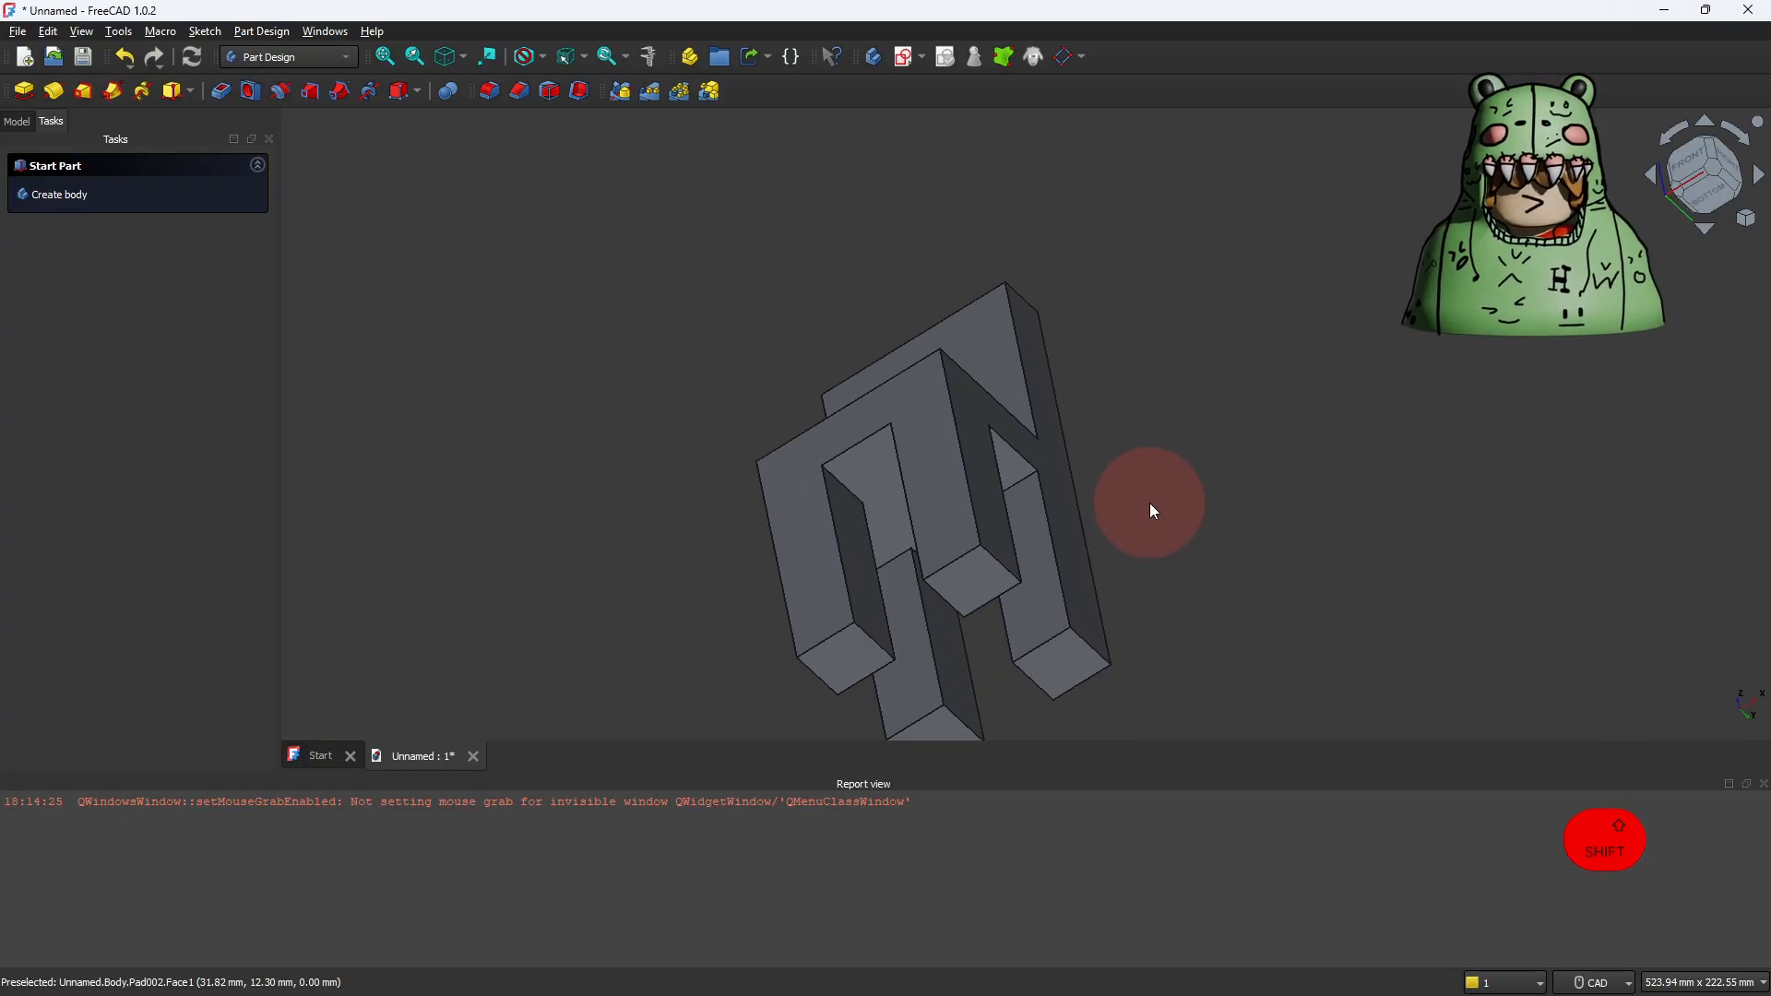
pyautogui.keyDown('shift'); pyautogui.moveTo(1151, 508); pyautogui.dragTo(1187, 629, button='right'); pyautogui.keyUp('shift')
pyautogui.keyDown('shift'); pyautogui.moveTo(916, 546); pyautogui.dragTo(838, 526, button='right'); pyautogui.keyUp('shift')
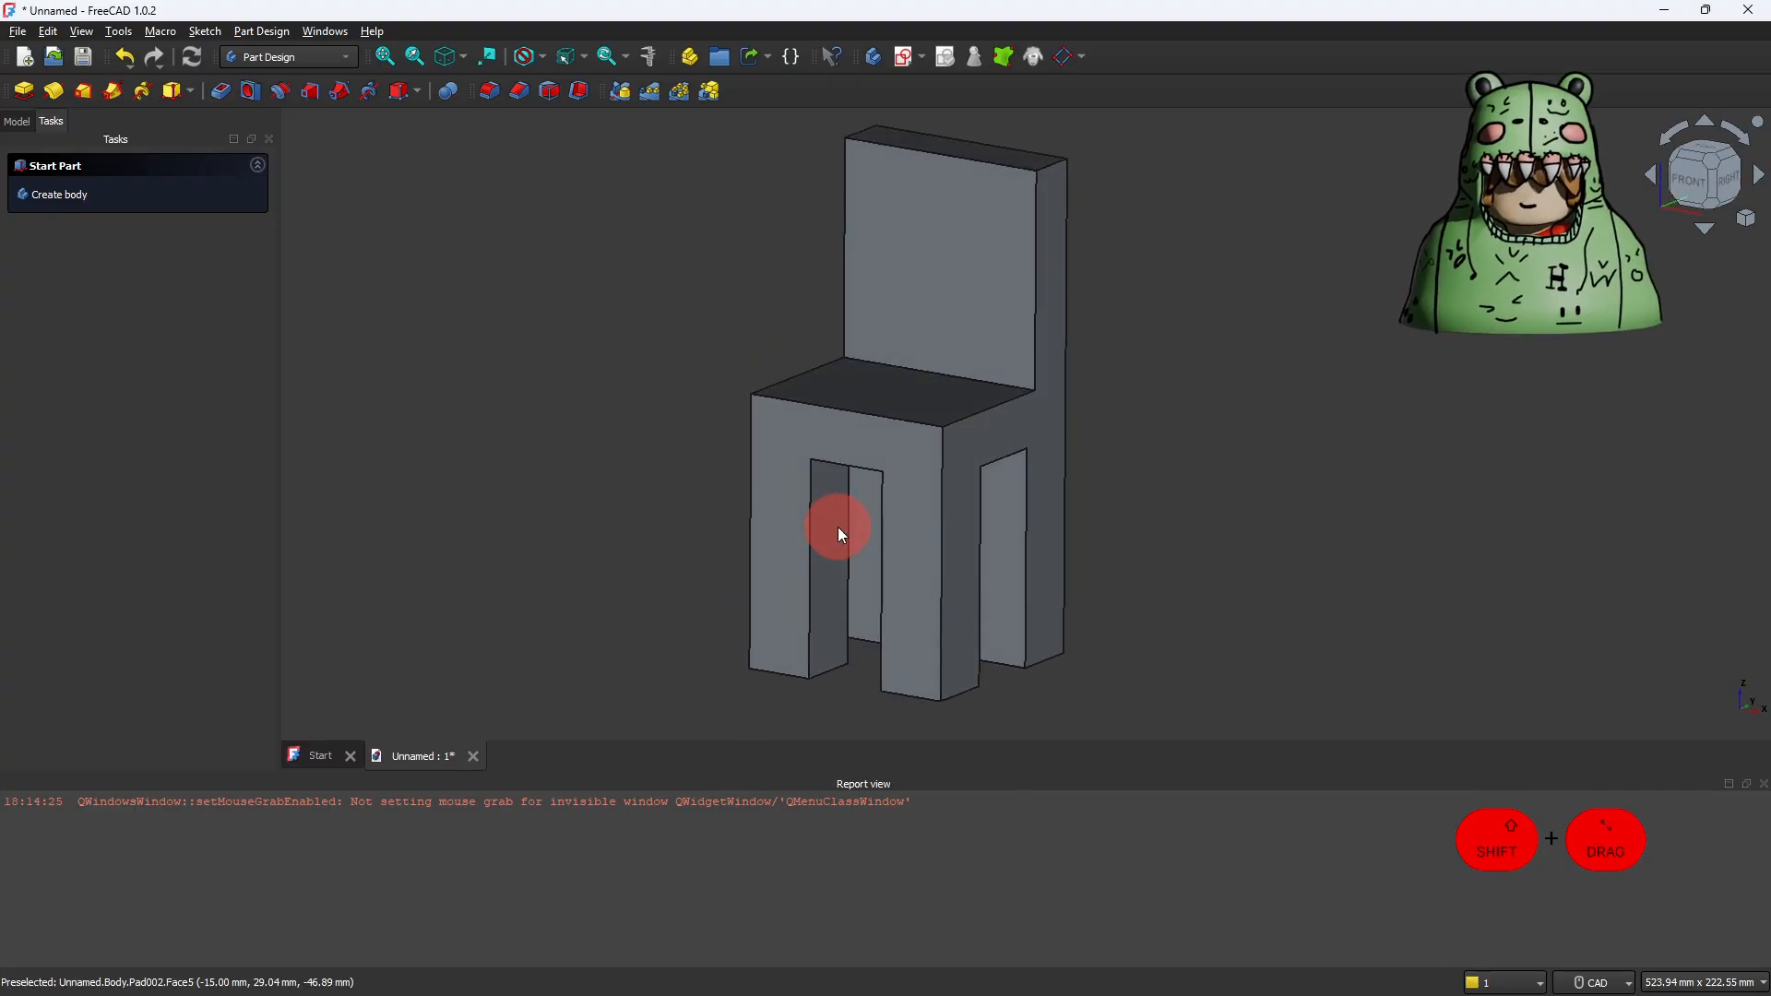
# Step: Toggle the visibility of Pad, Pad001 and Pad002 in turn to check what each feature contributes, leaving Pad002 shown
pyautogui.click(17, 124)
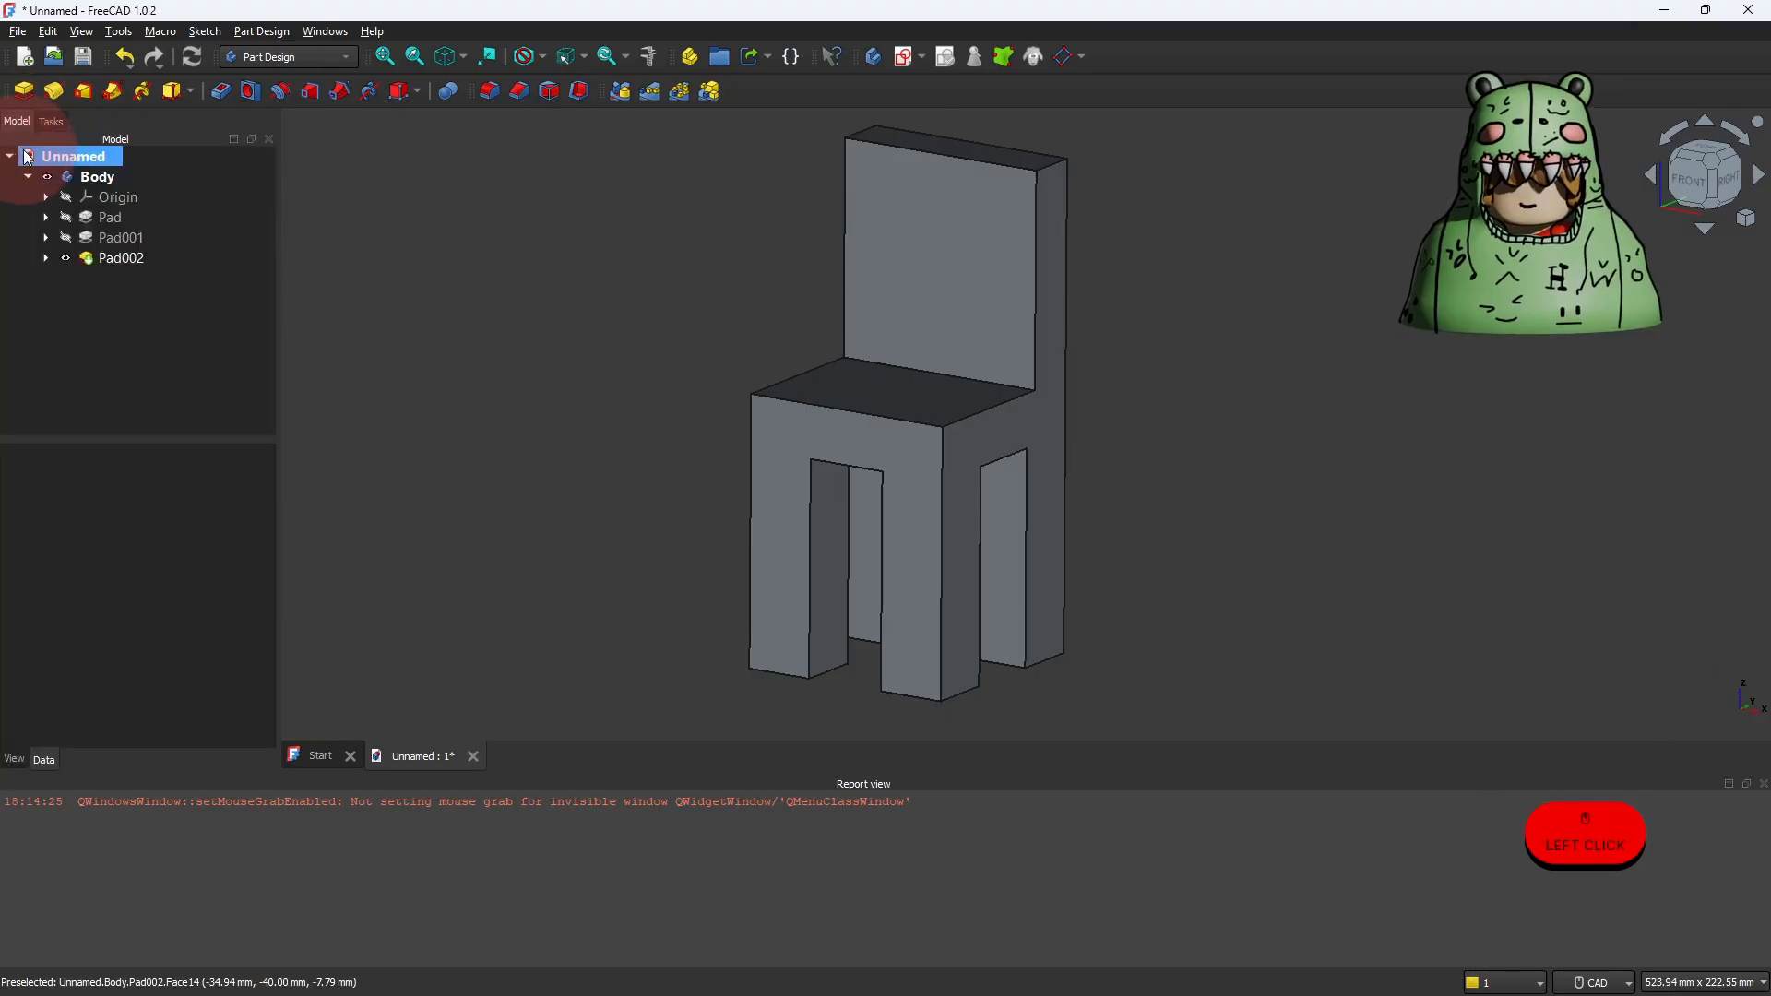
pyautogui.click(88, 223)
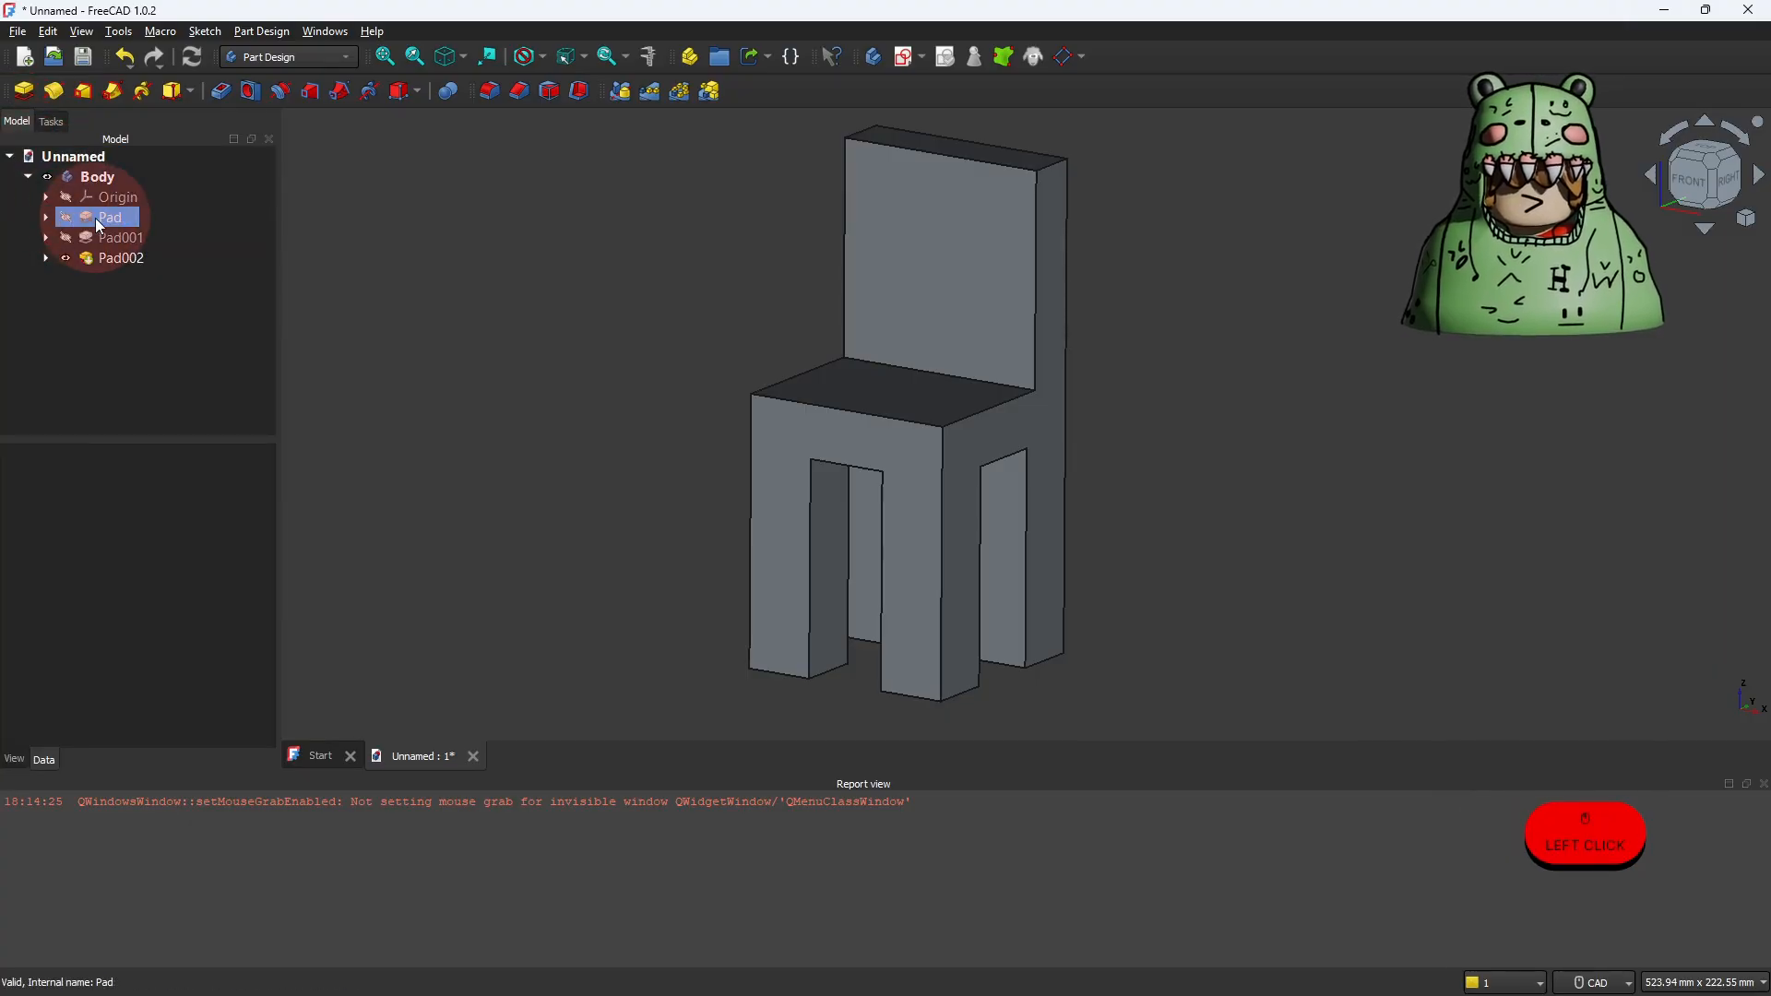
pyautogui.click(92, 218)
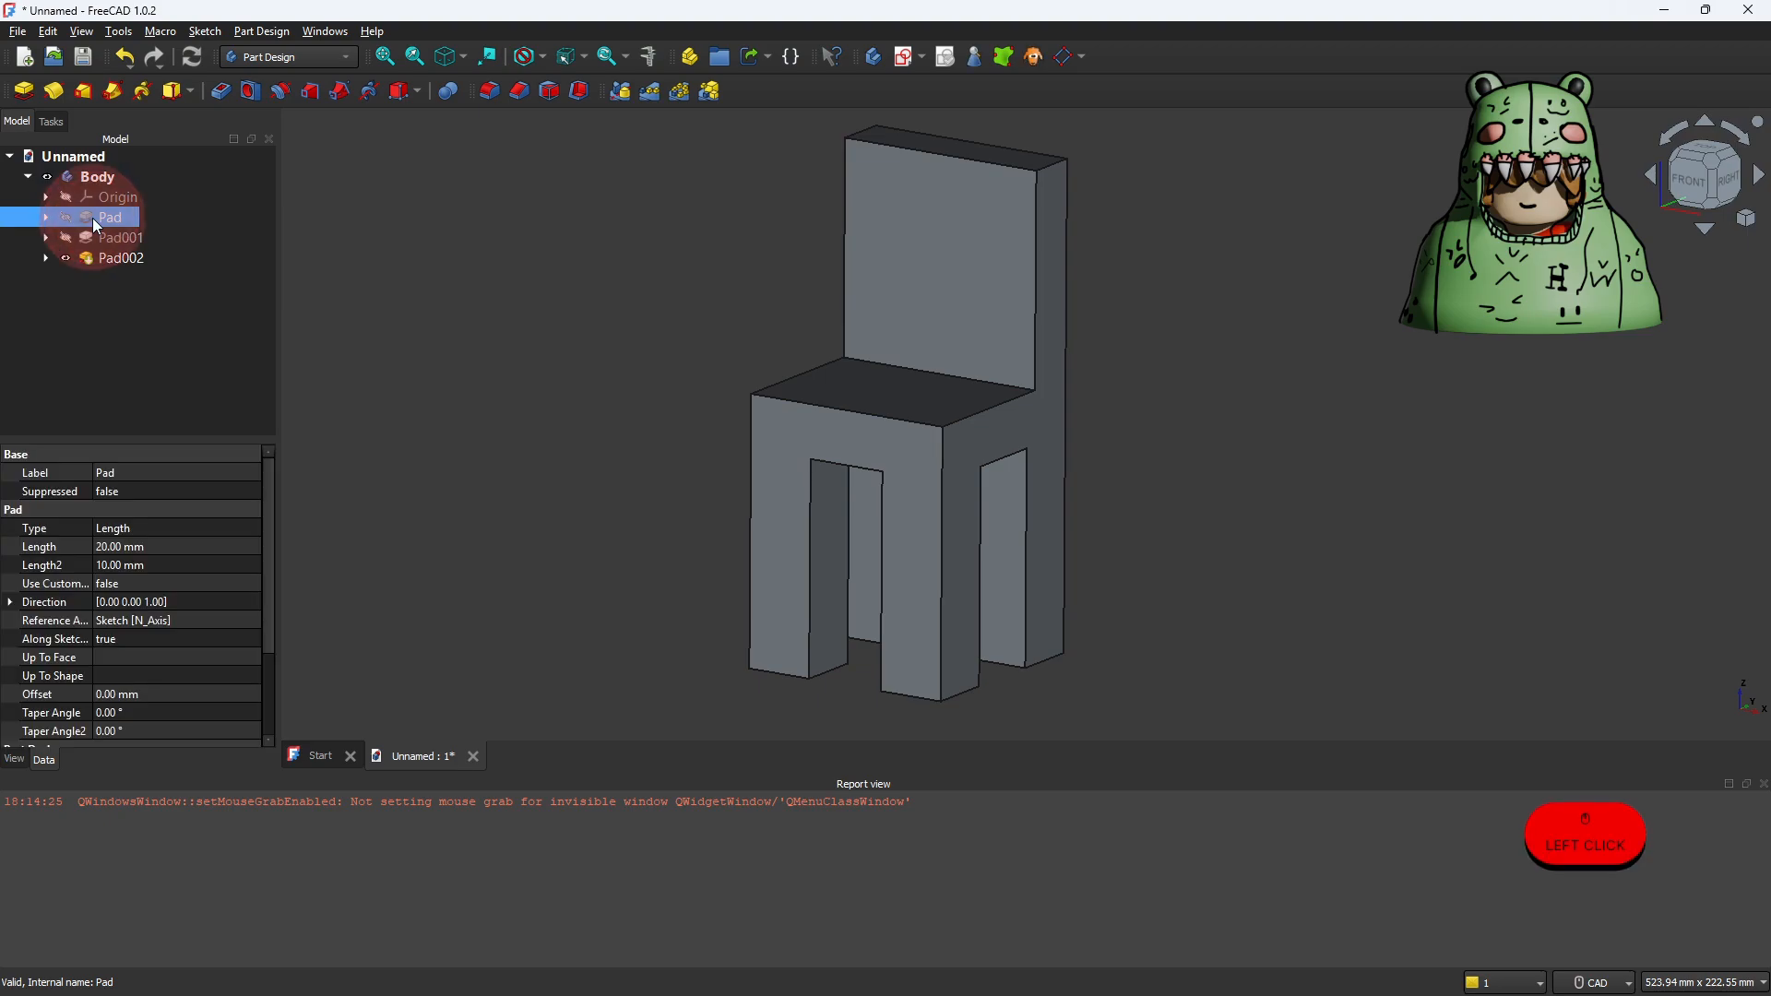
pyautogui.click(64, 219)
pyautogui.click(66, 218)
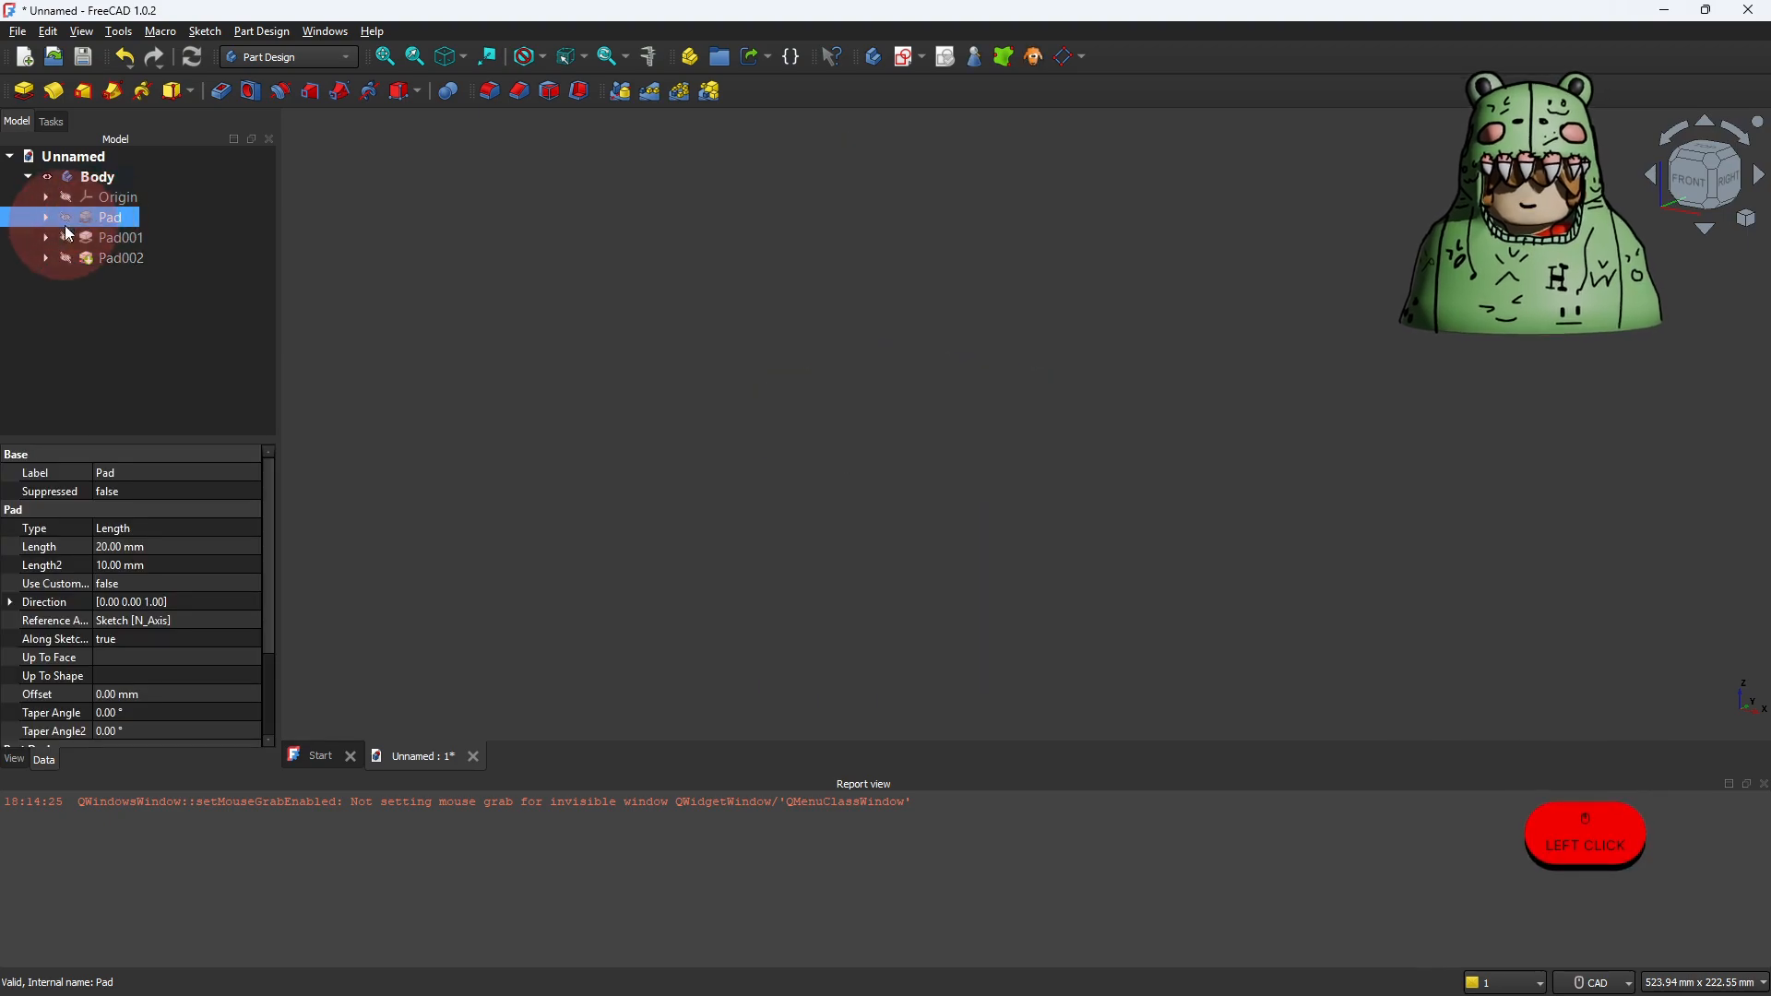
pyautogui.click(66, 239)
pyautogui.click(65, 239)
pyautogui.click(65, 239)
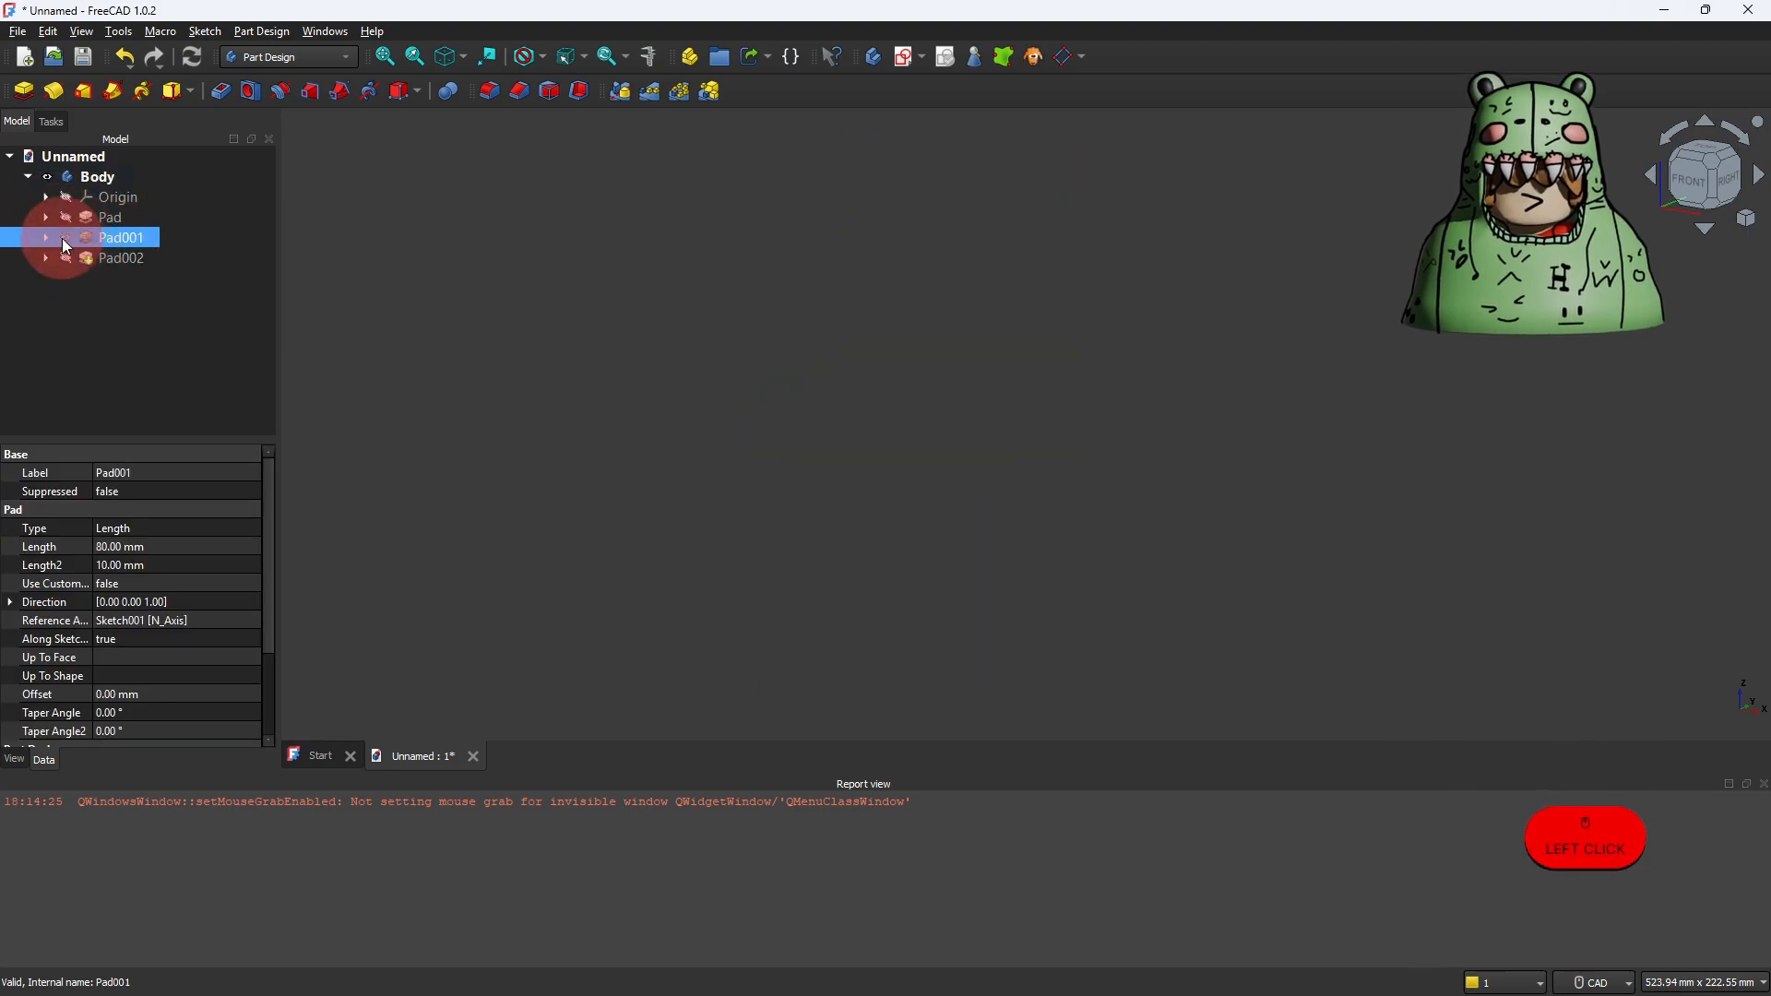
pyautogui.click(67, 259)
pyautogui.click(66, 259)
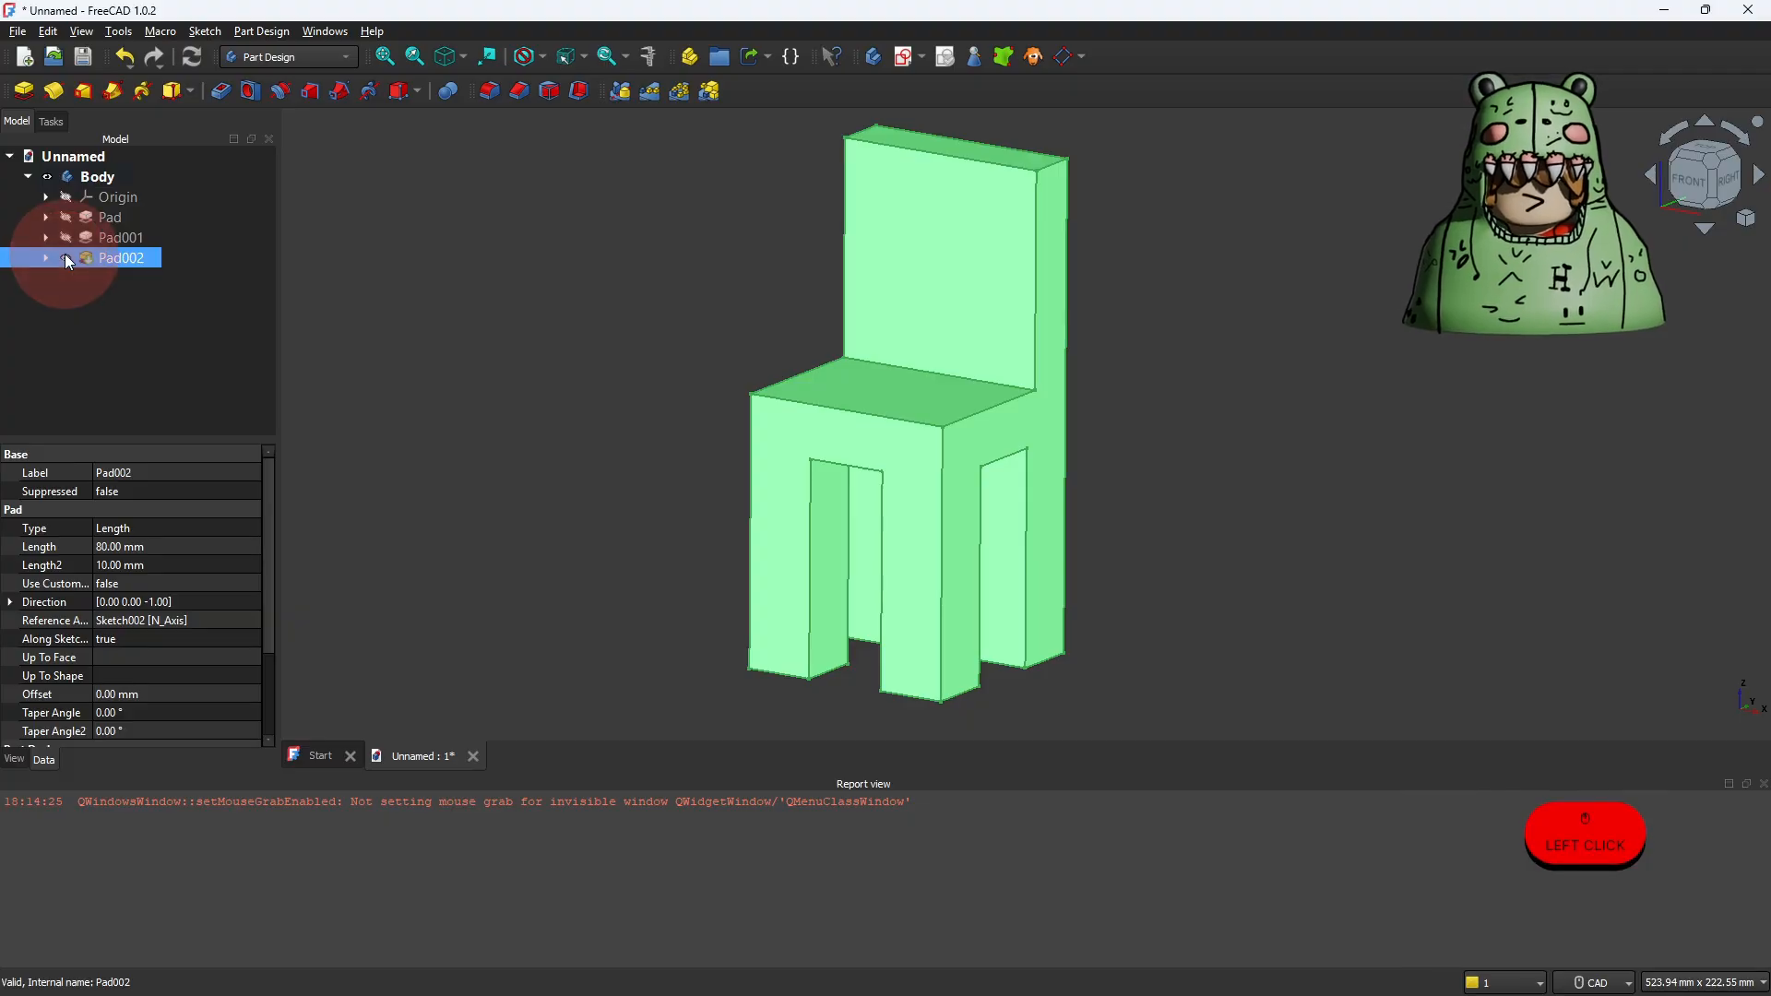
# Step: Set the length of the seat's base feature, Pad, to 25 mm
pyautogui.click(113, 218)
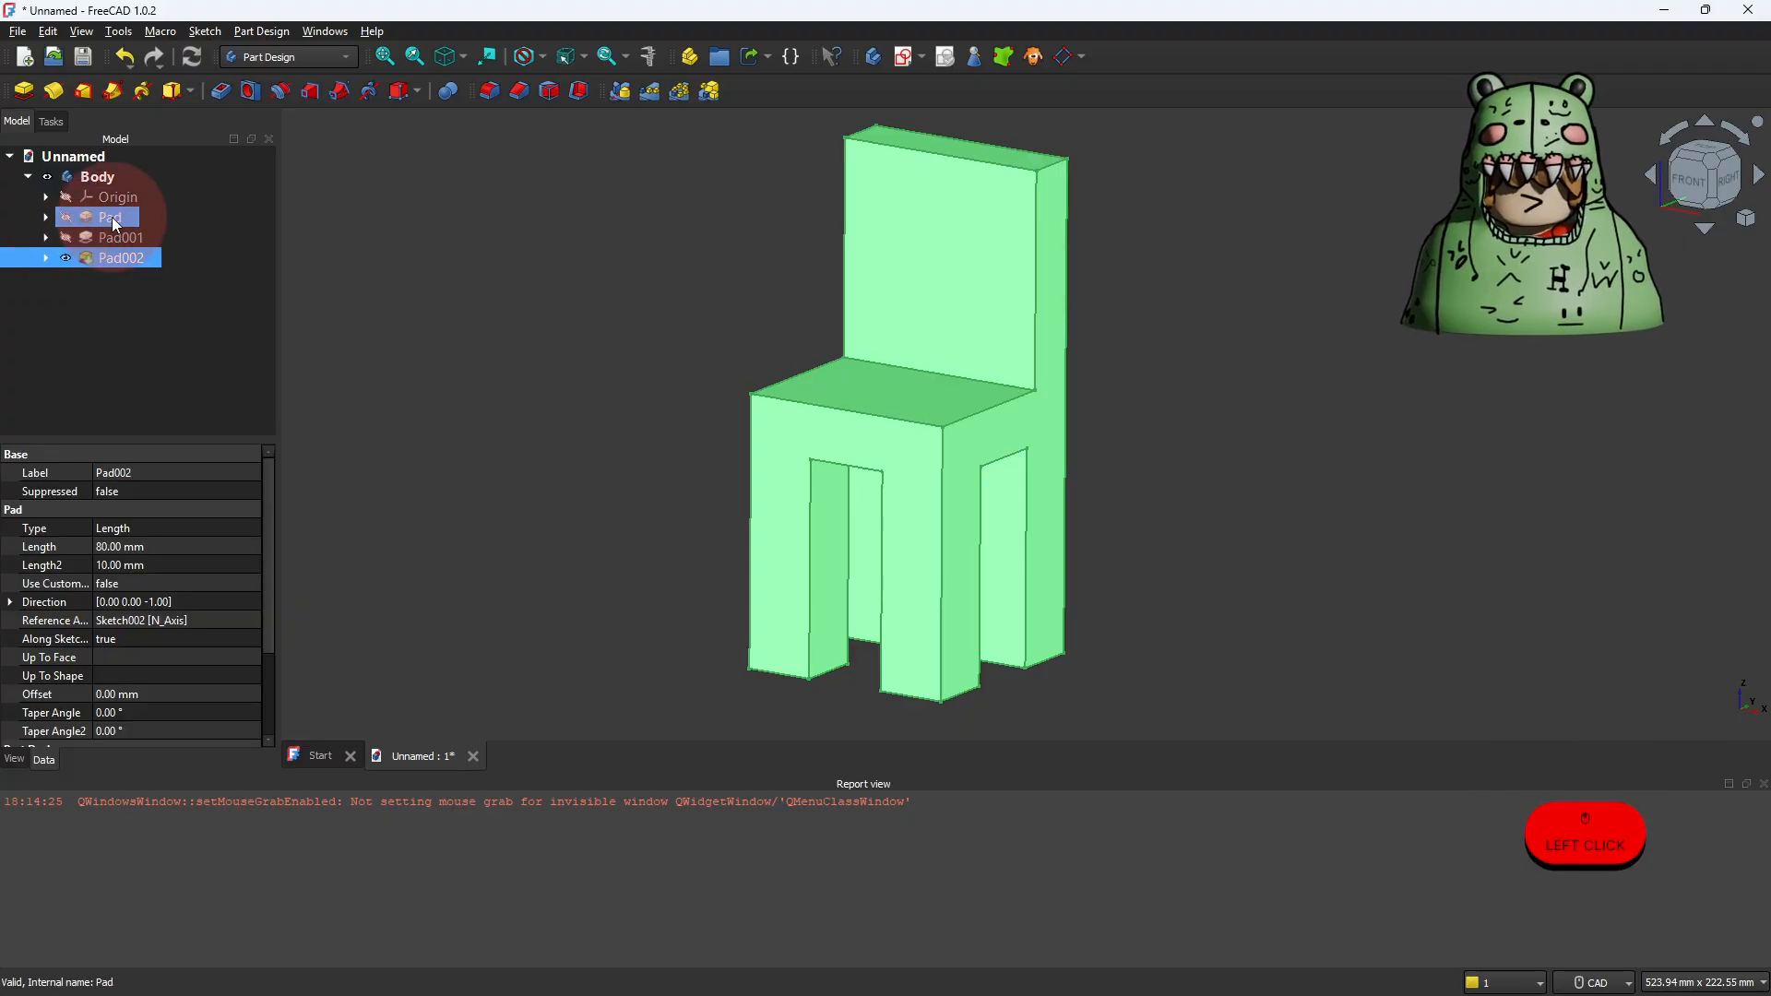
pyautogui.click(112, 217)
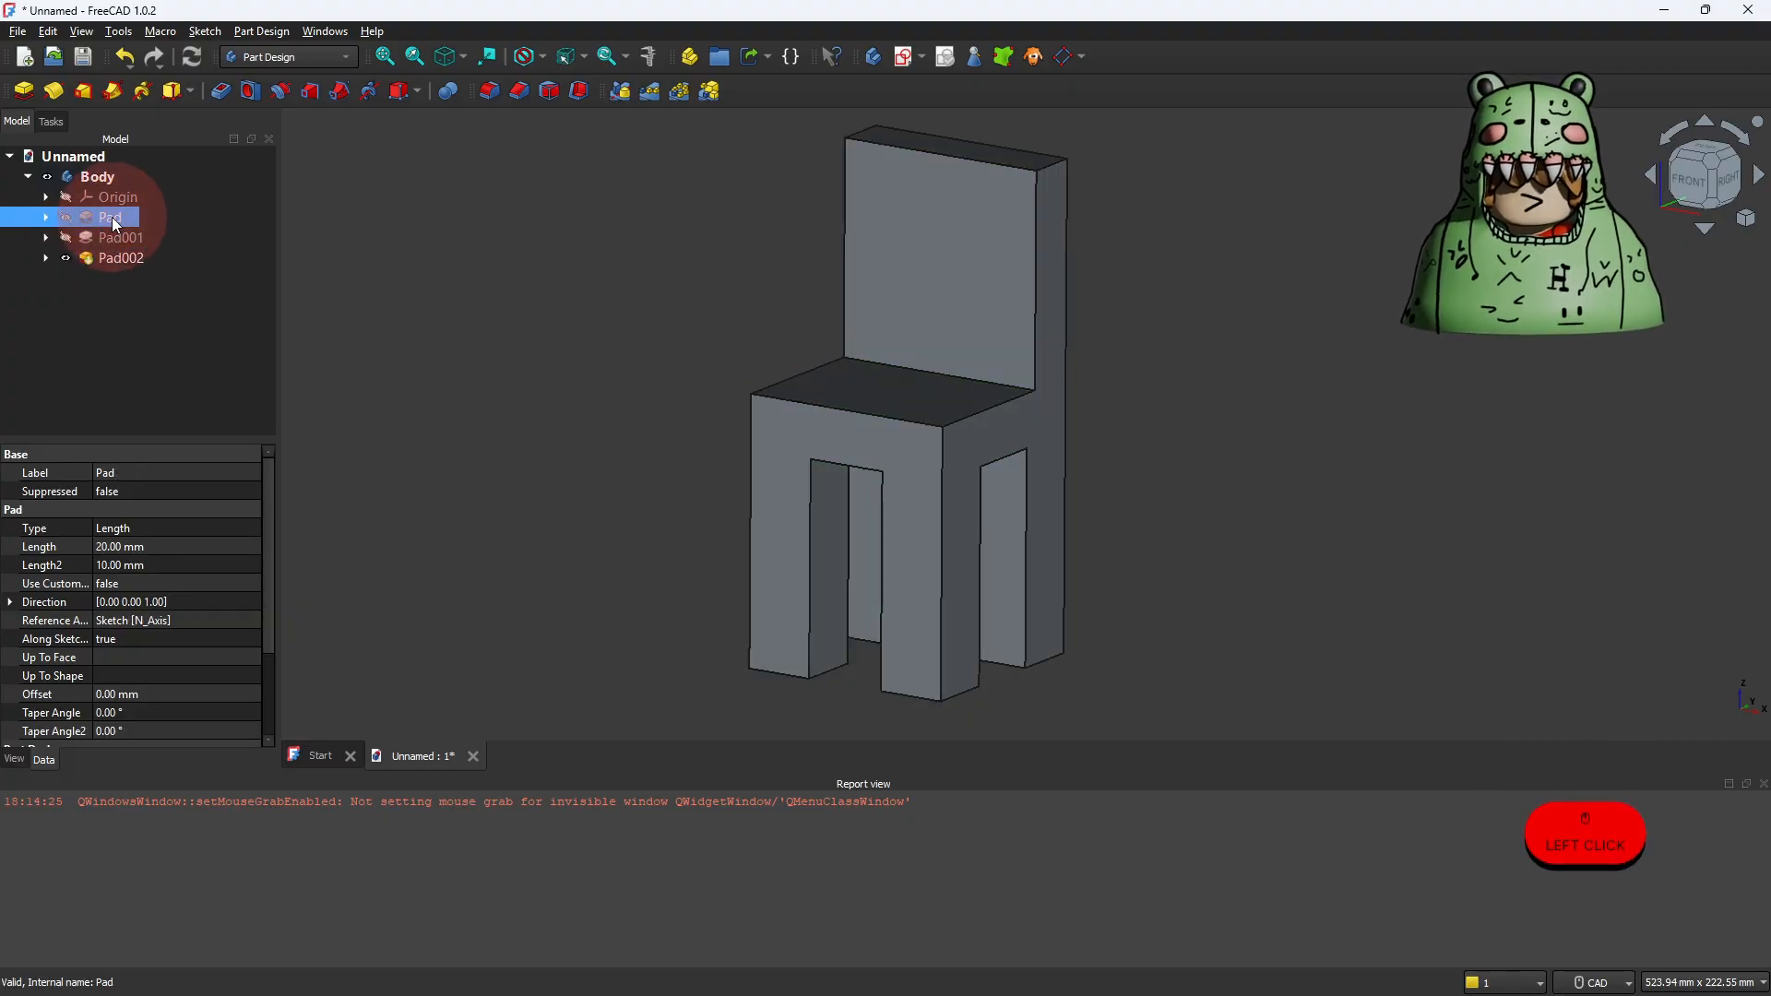
pyautogui.doubleClick(112, 218)
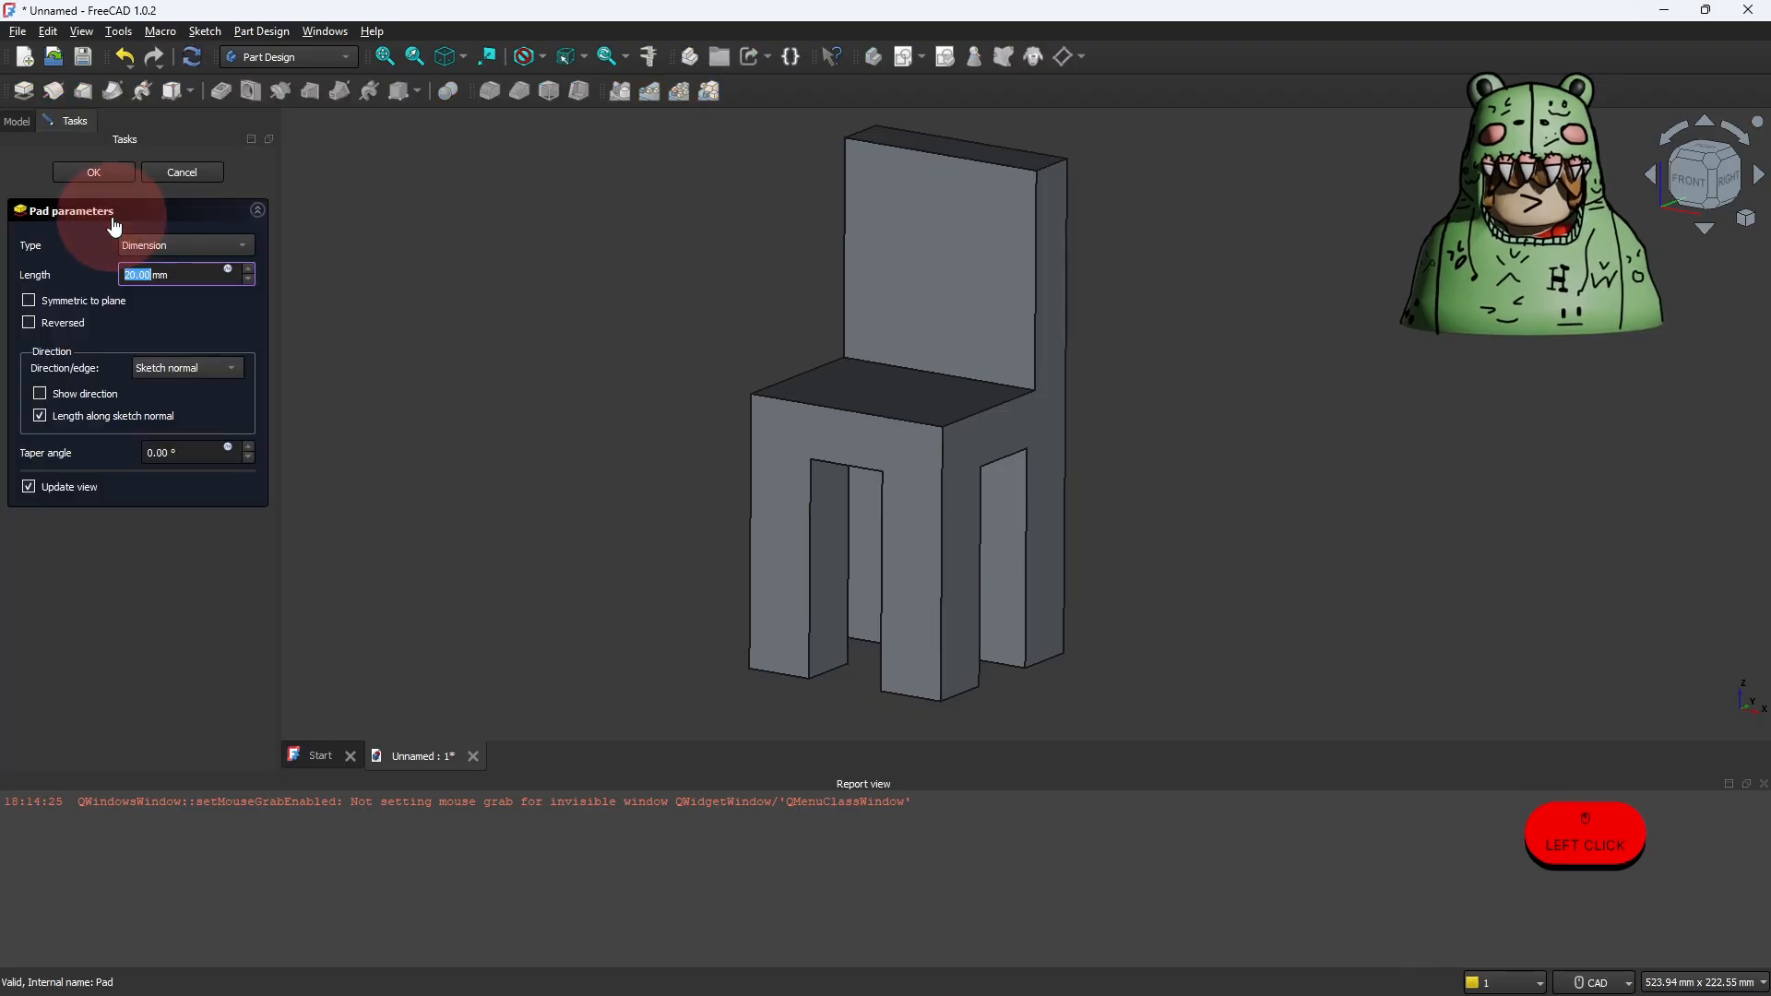
pyautogui.click(130, 275)
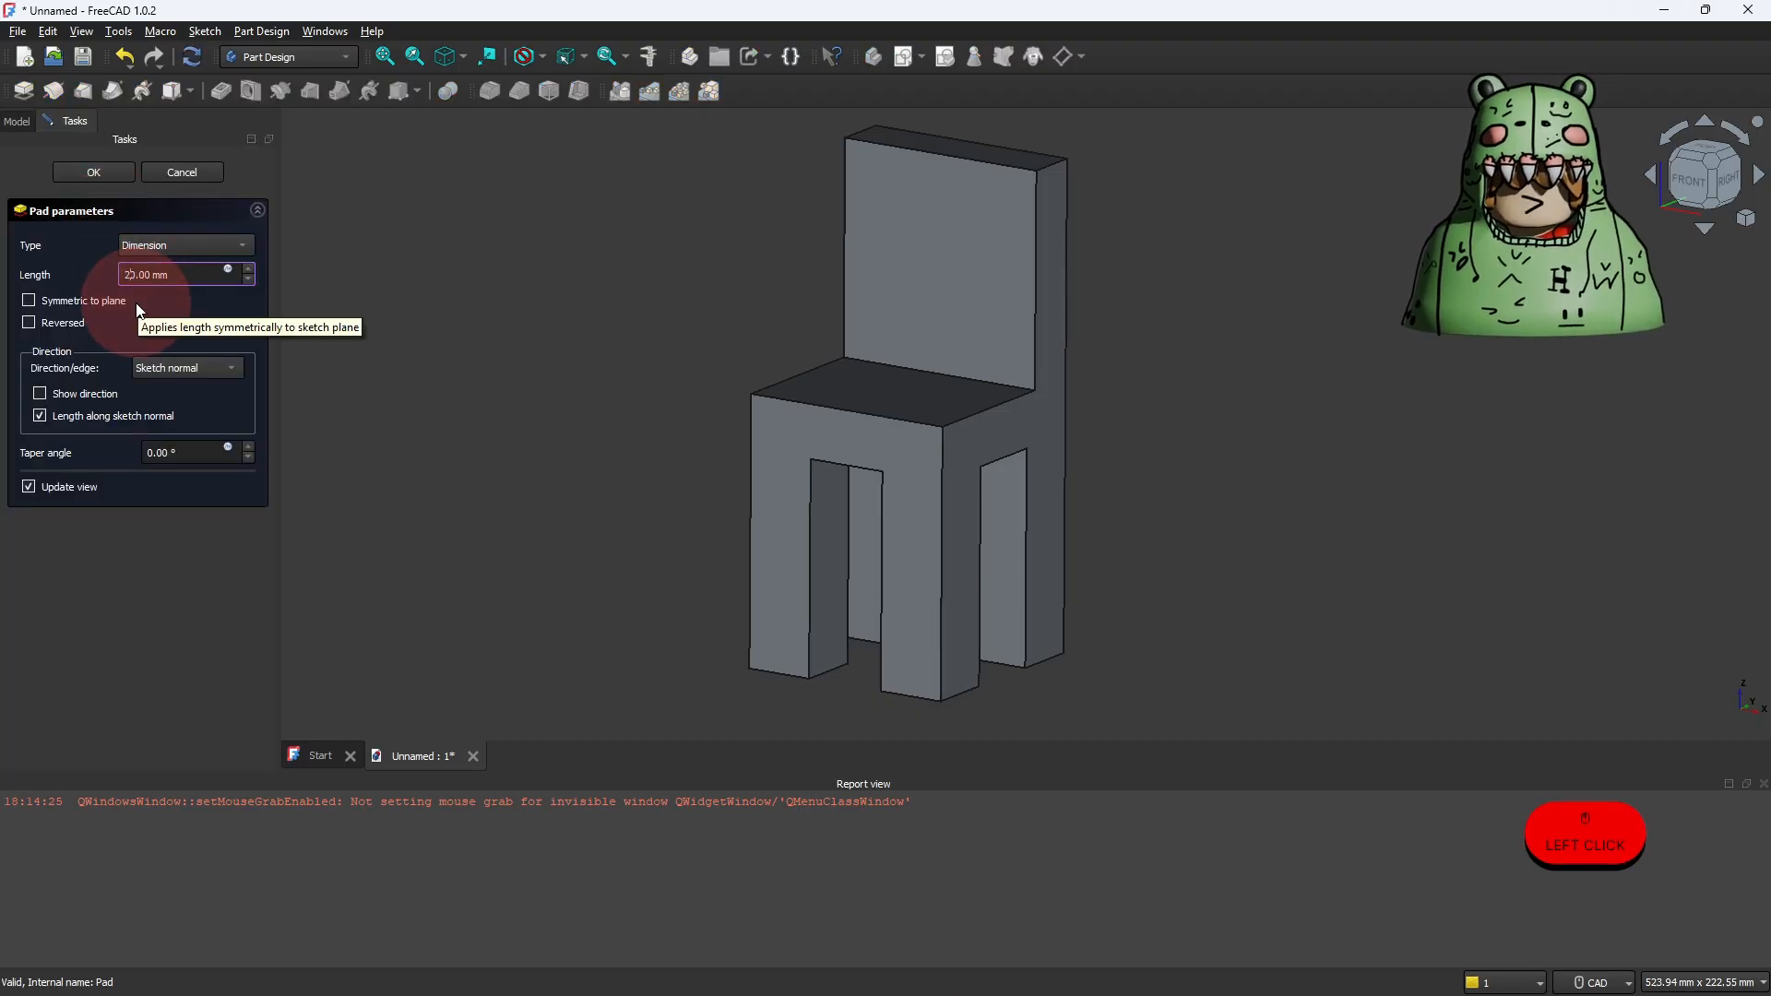
pyautogui.press('BackSpace')
pyautogui.write('2')
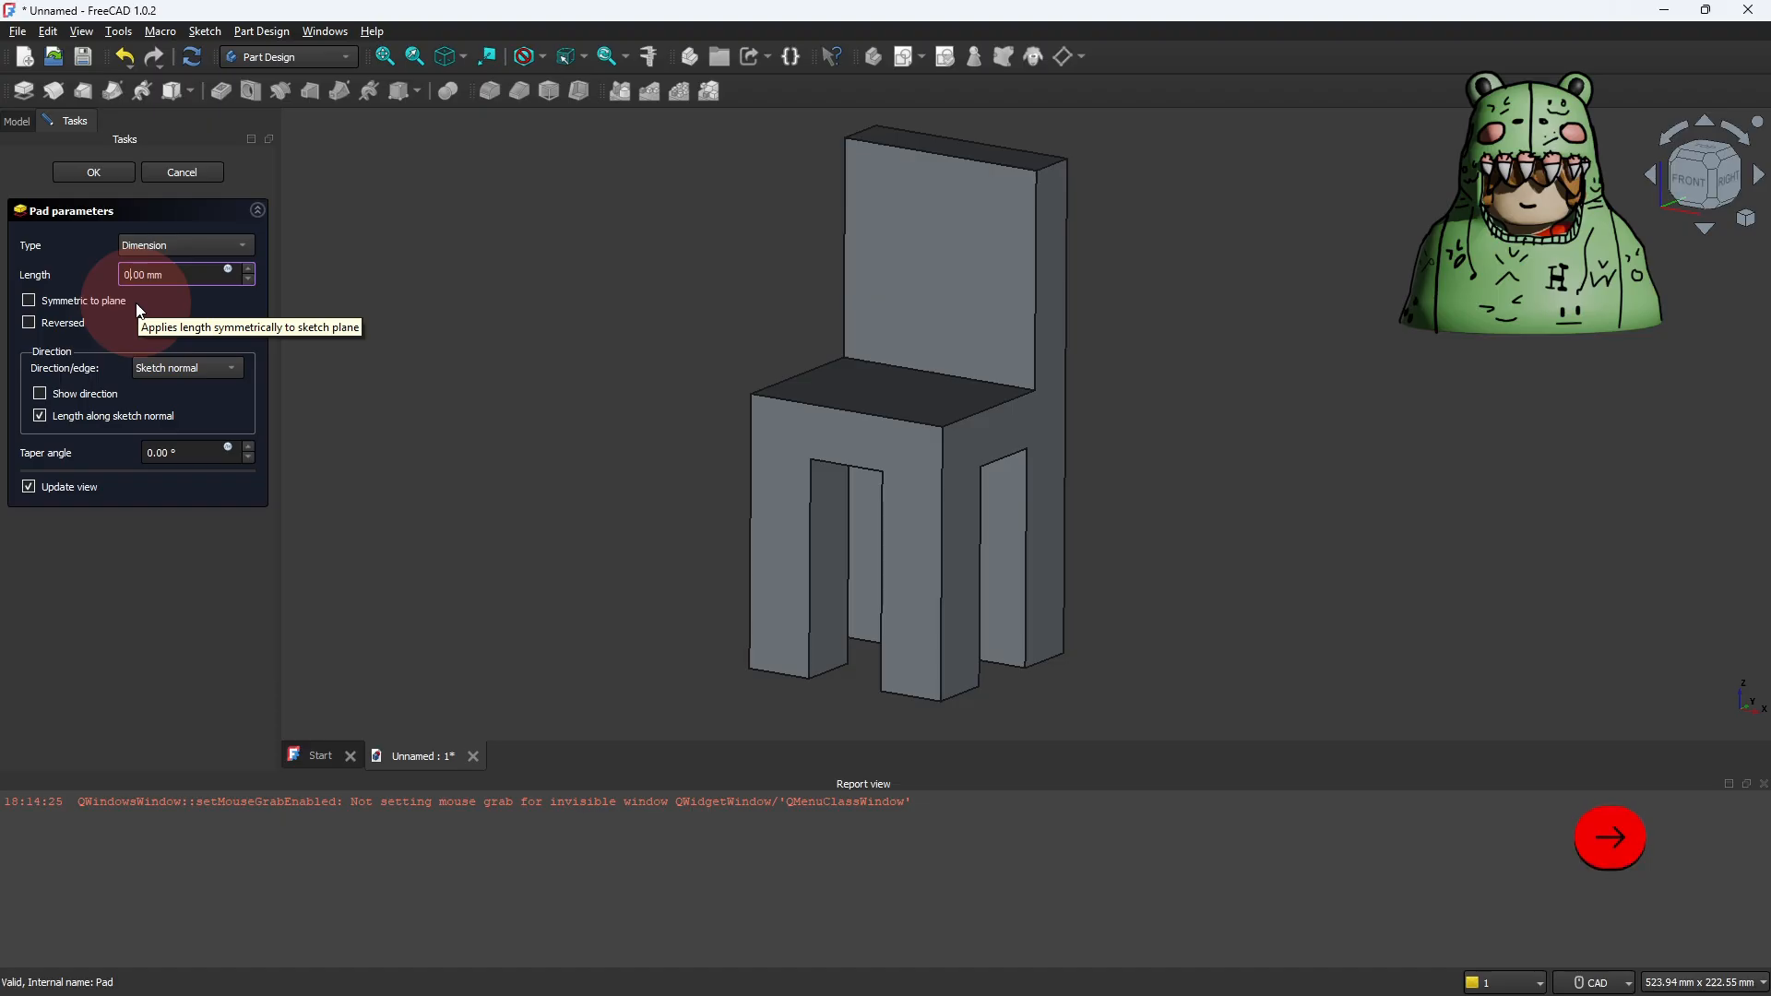
pyautogui.write('5')
pyautogui.press('Return')
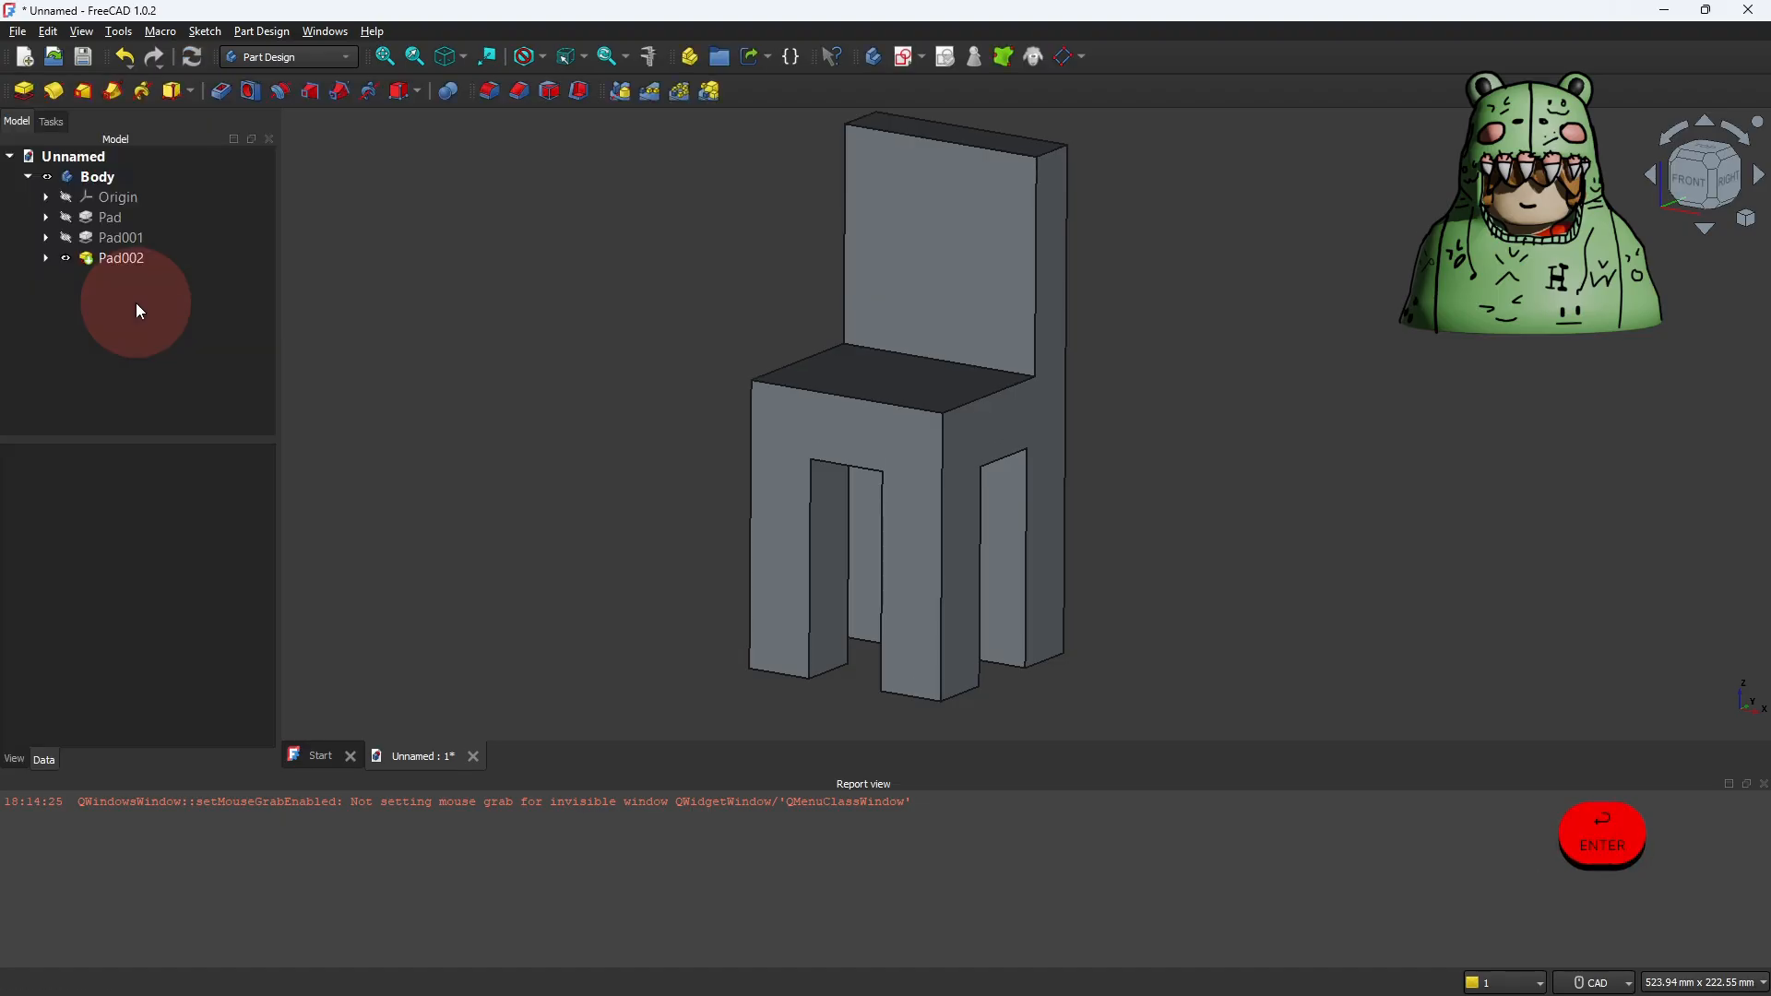
# Step: Set the length of the chair legs' feature, Pad002, to 60 mm
pyautogui.click(115, 261)
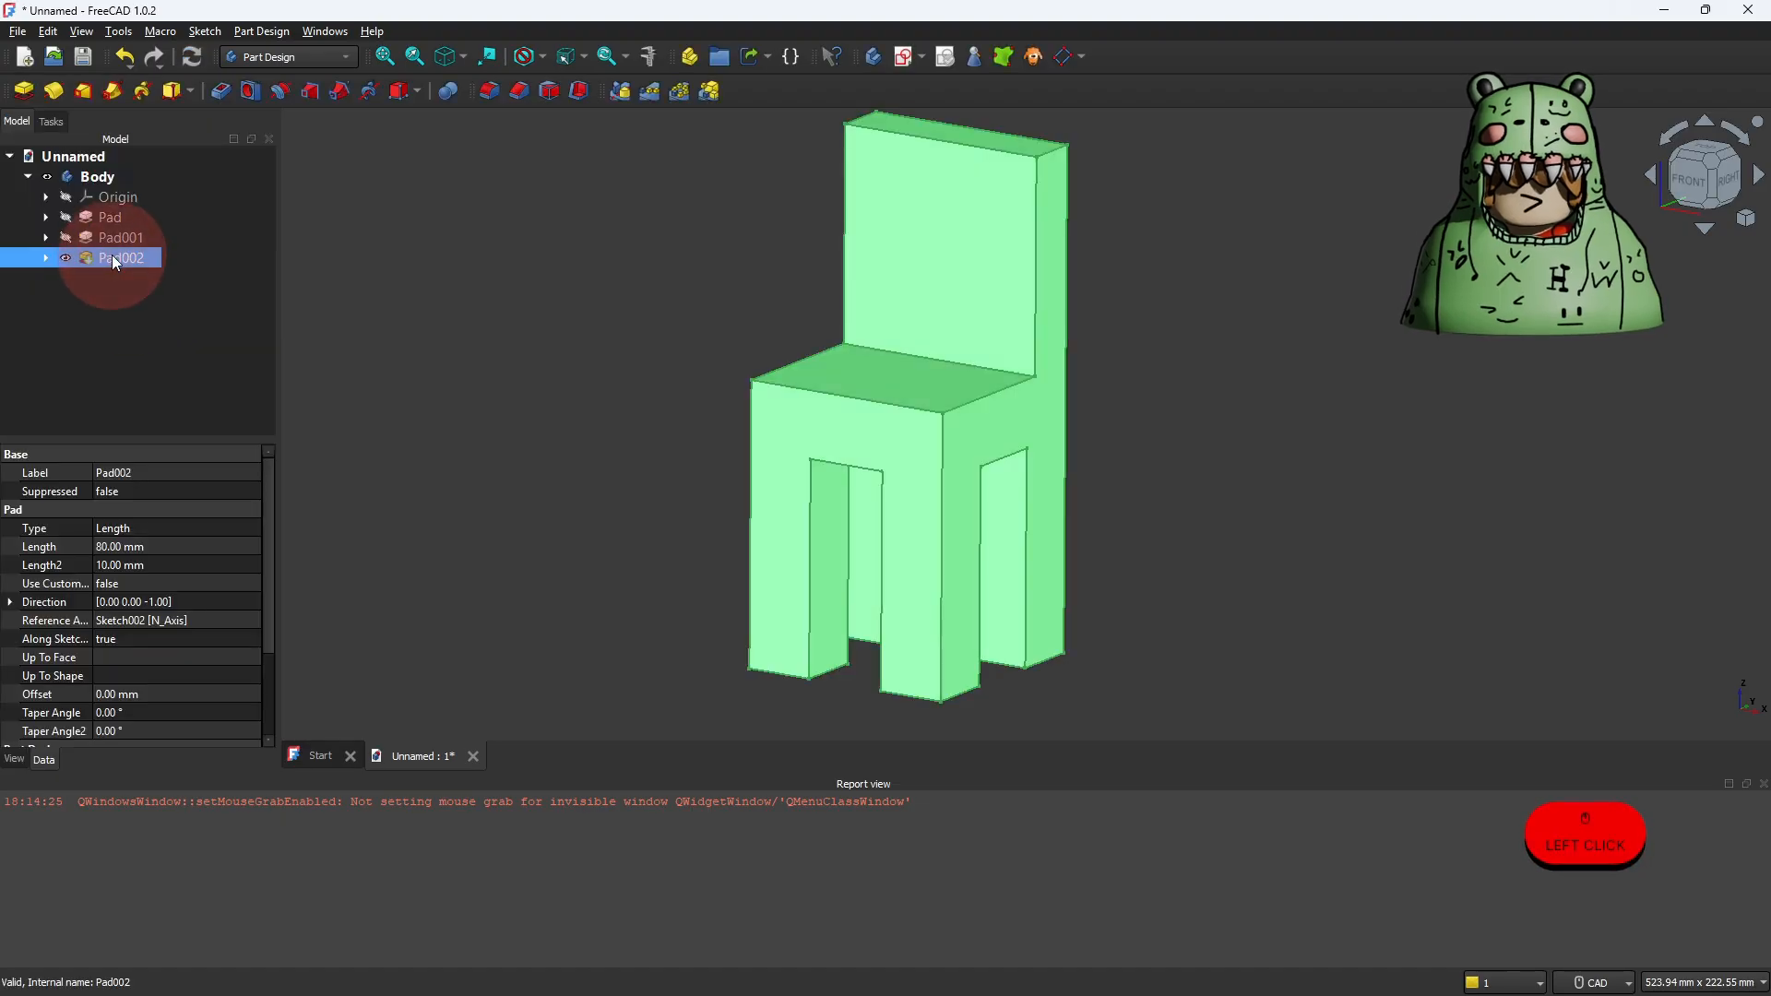
pyautogui.doubleClick(117, 259)
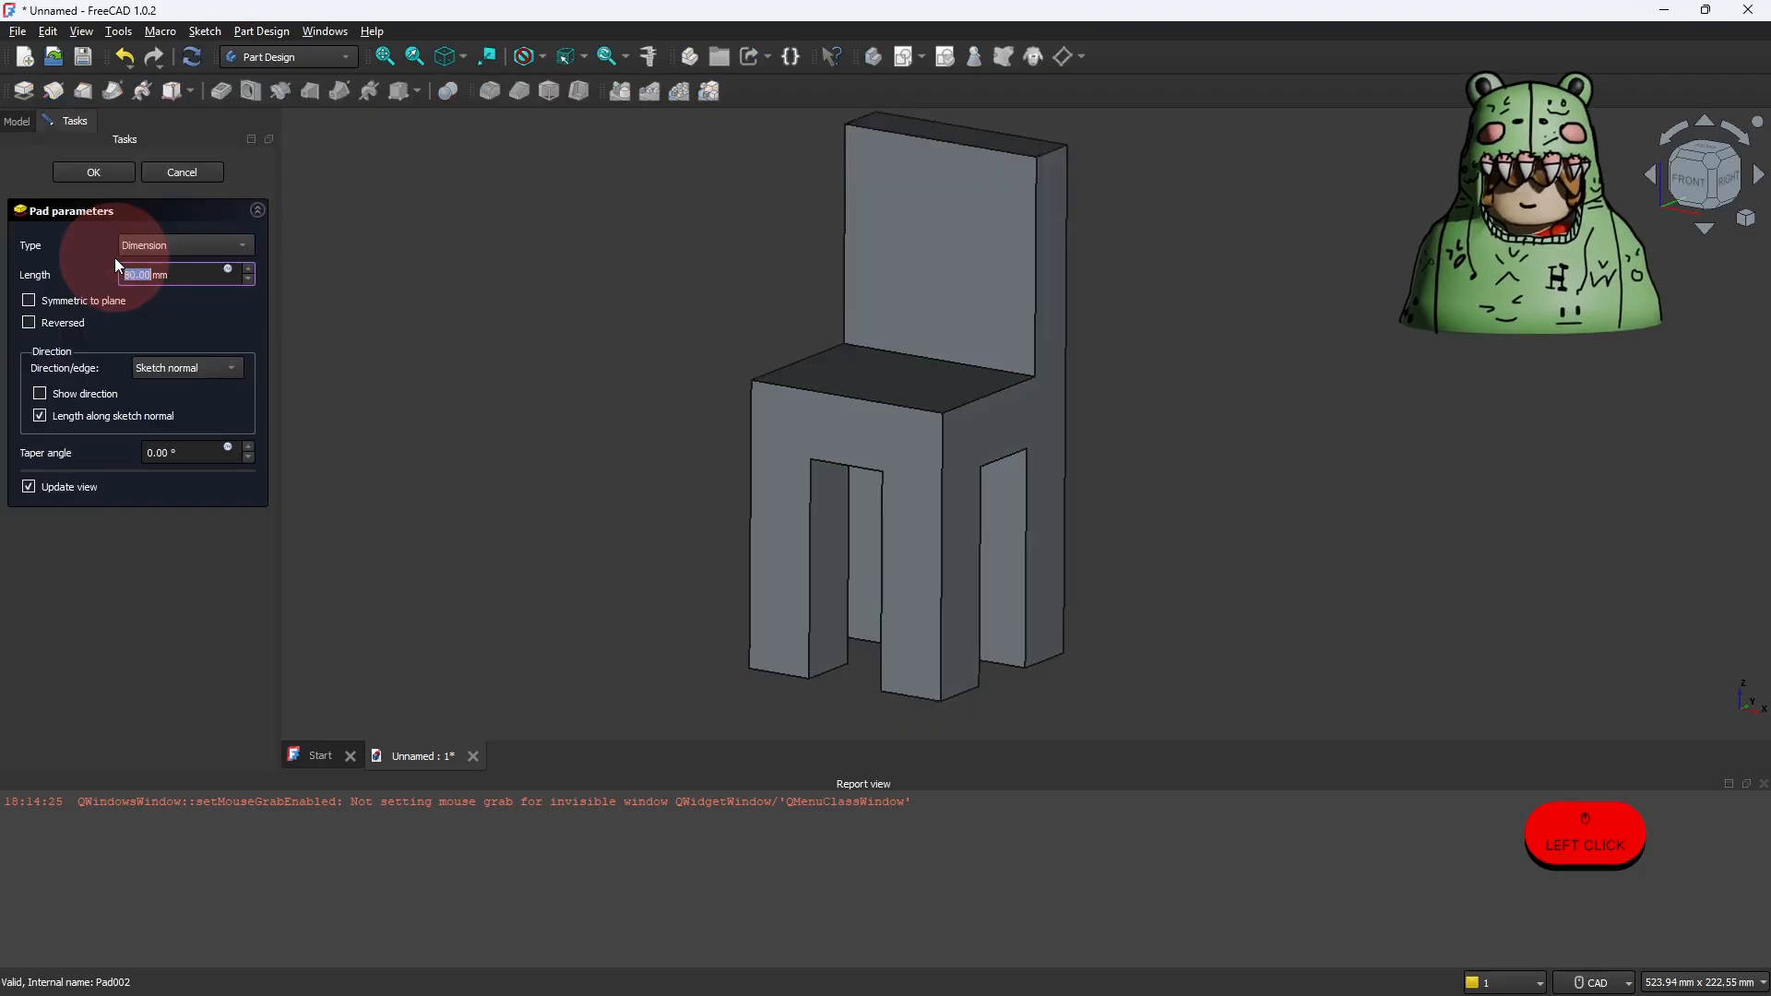
pyautogui.click(134, 276)
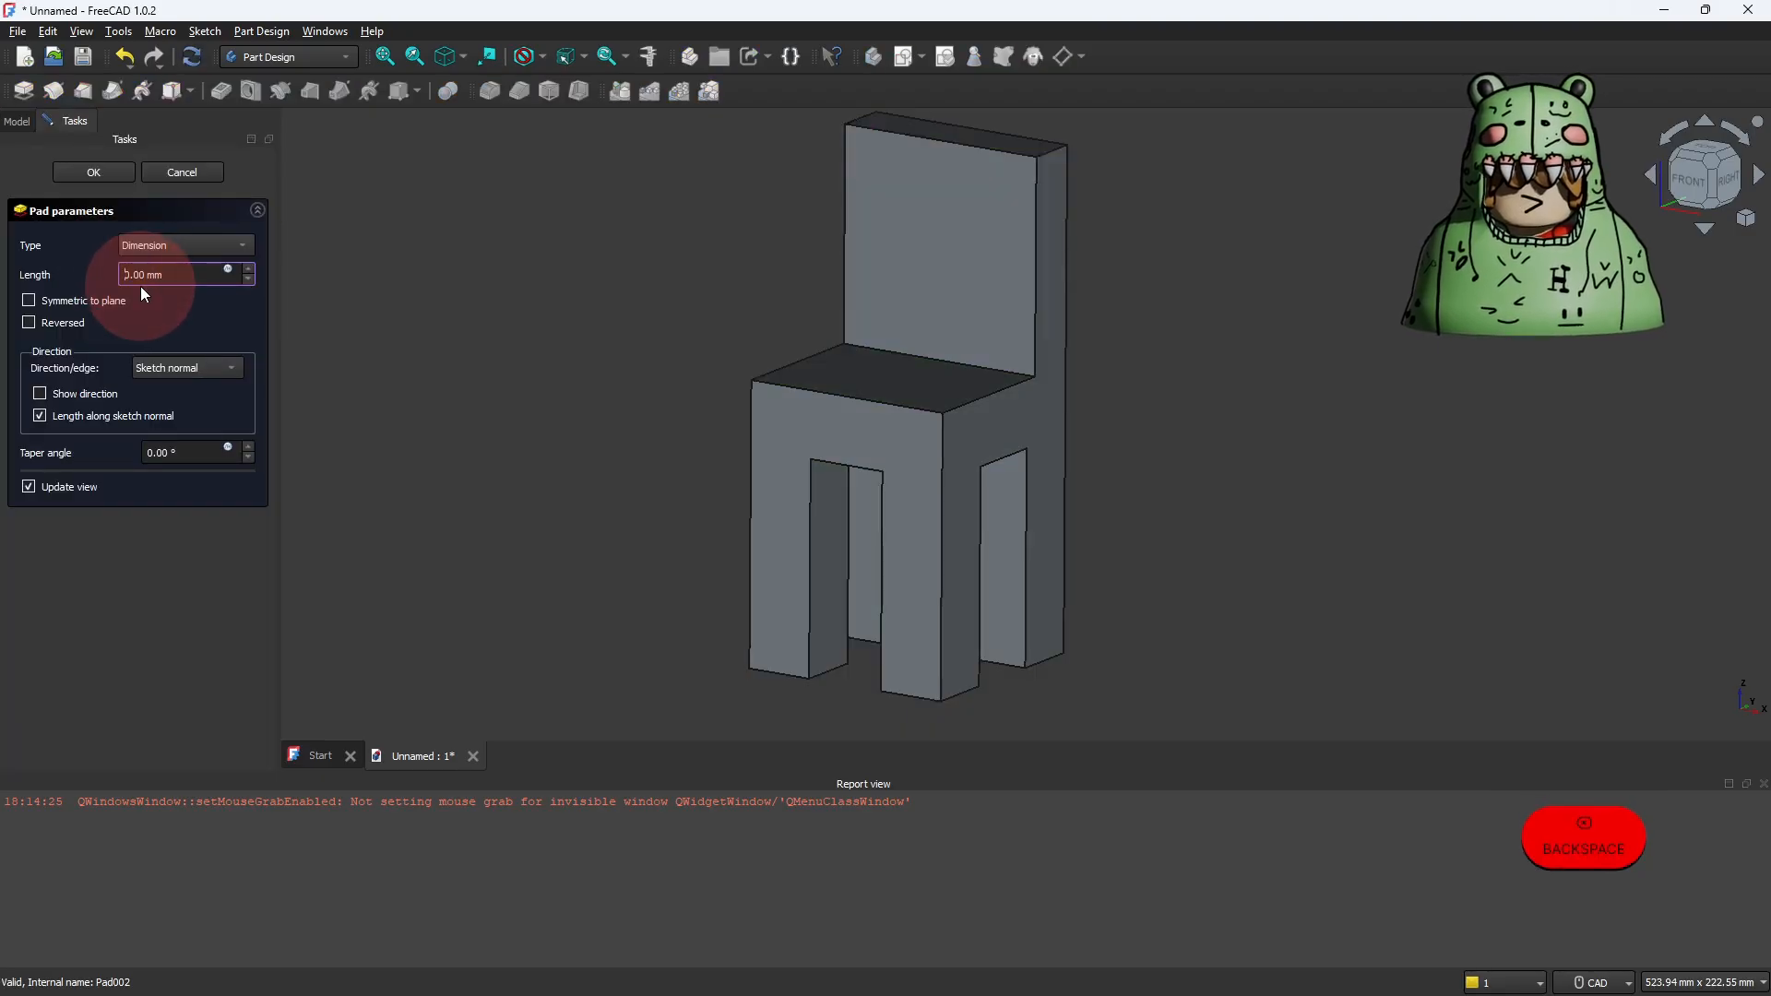
pyautogui.press('Return')
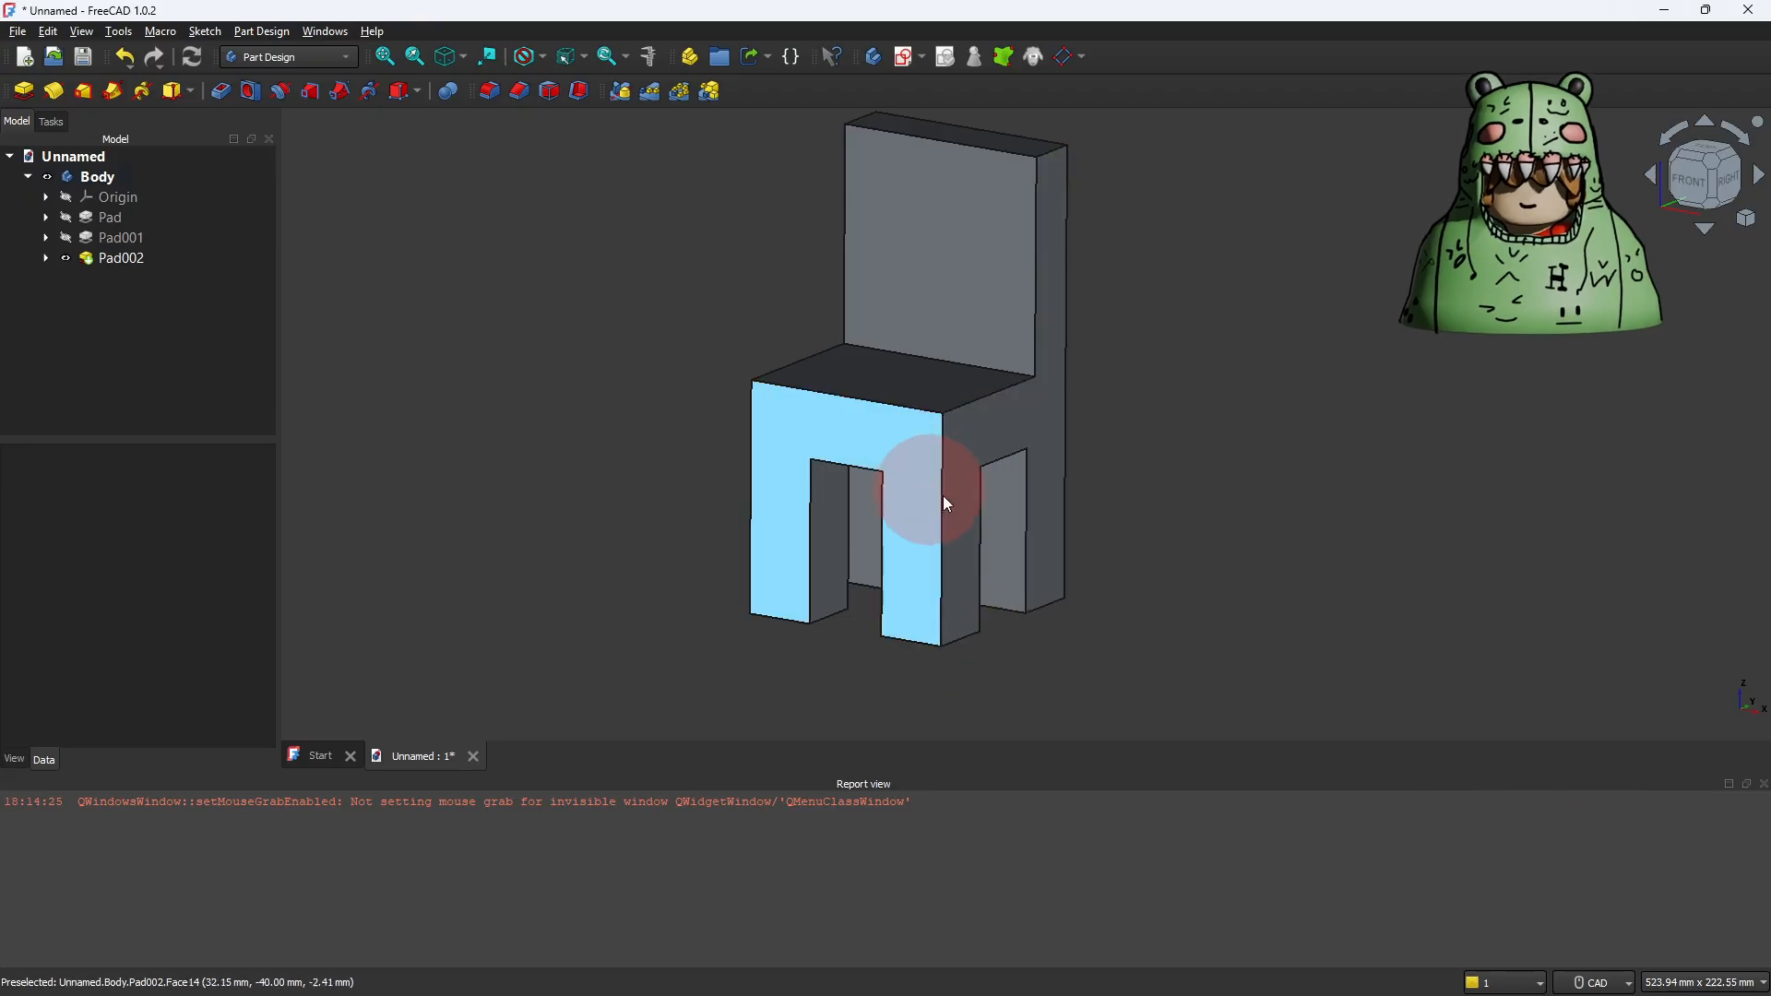
# Step: Check the length of the chair's front vertical corner edge from seat to foot, and clear the selection
pyautogui.click(942, 419)
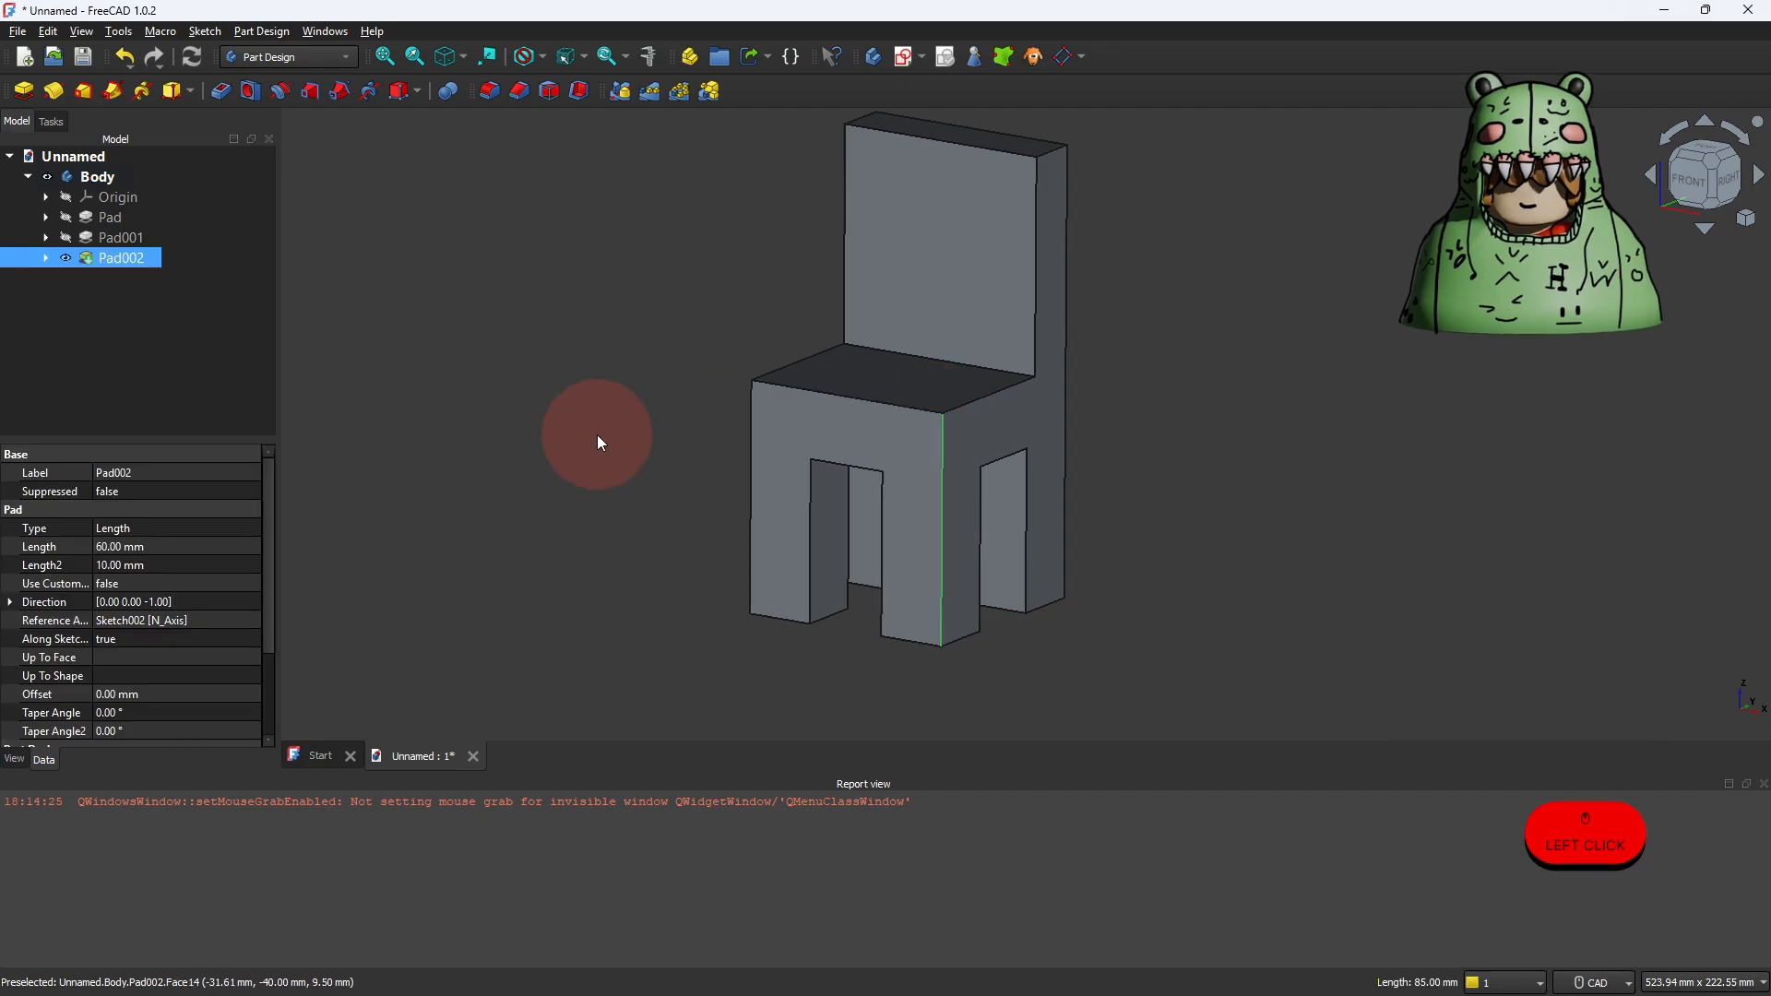
pyautogui.click(581, 269)
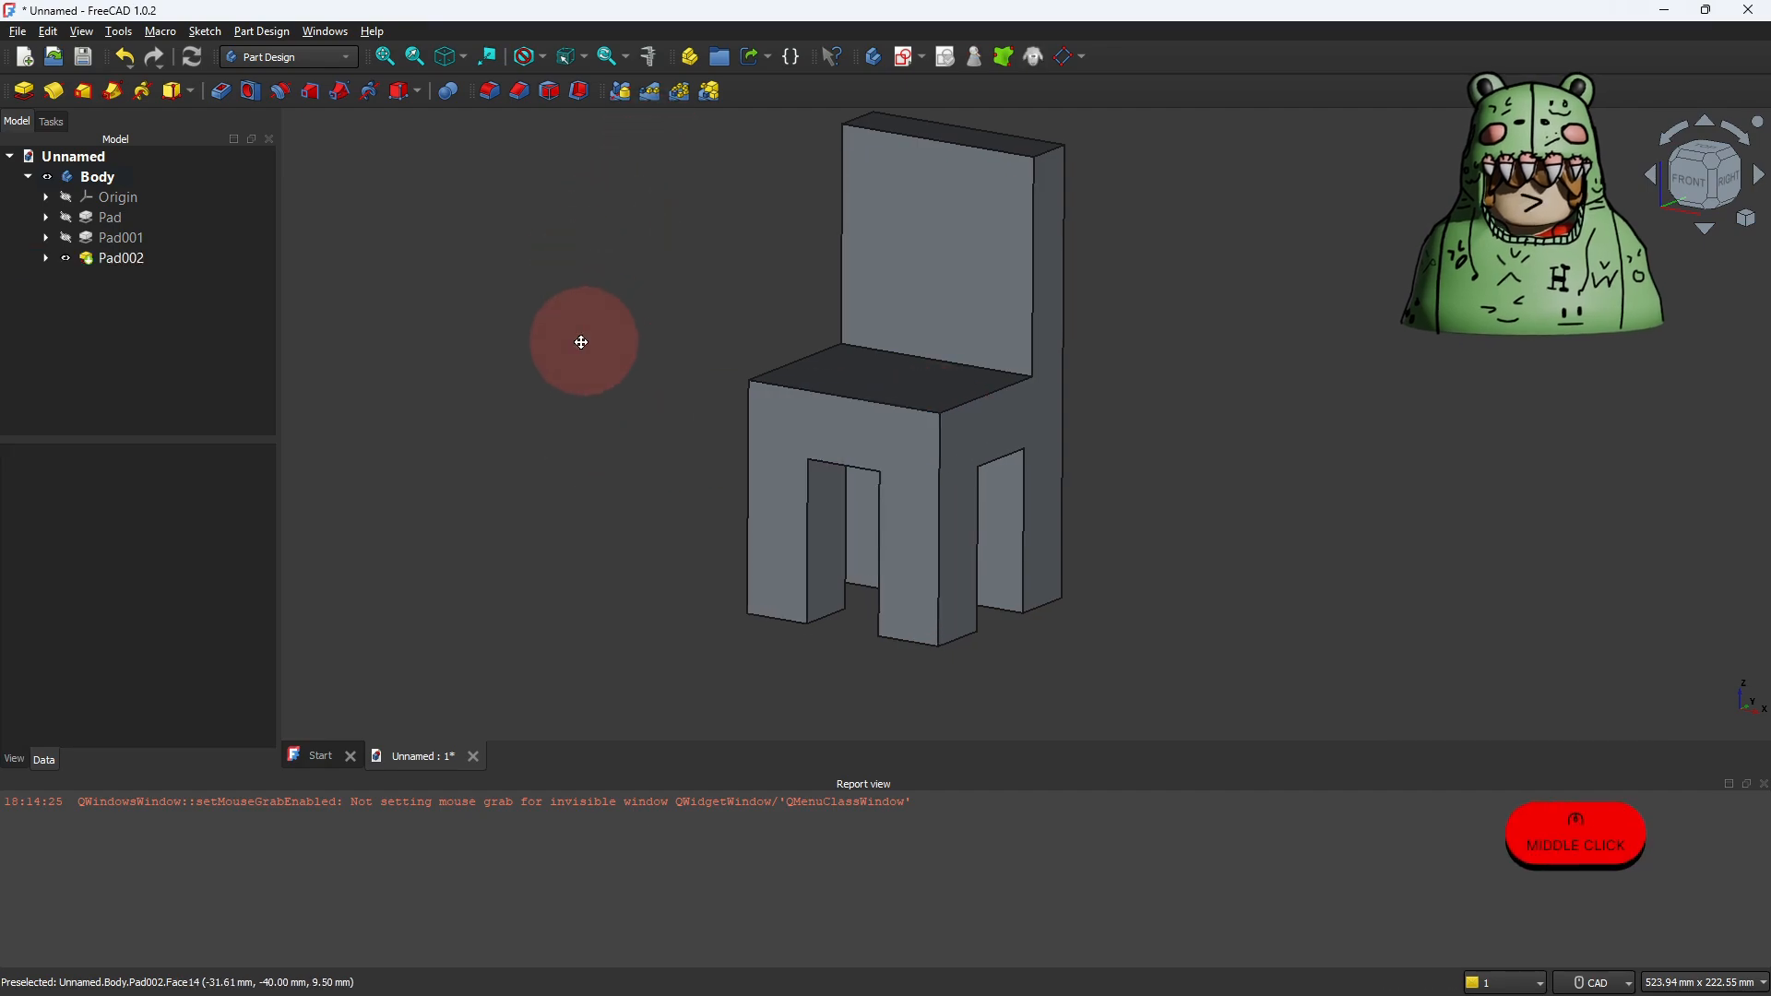
pyautogui.moveTo(581, 336); pyautogui.dragTo(547, 371, button='middle')
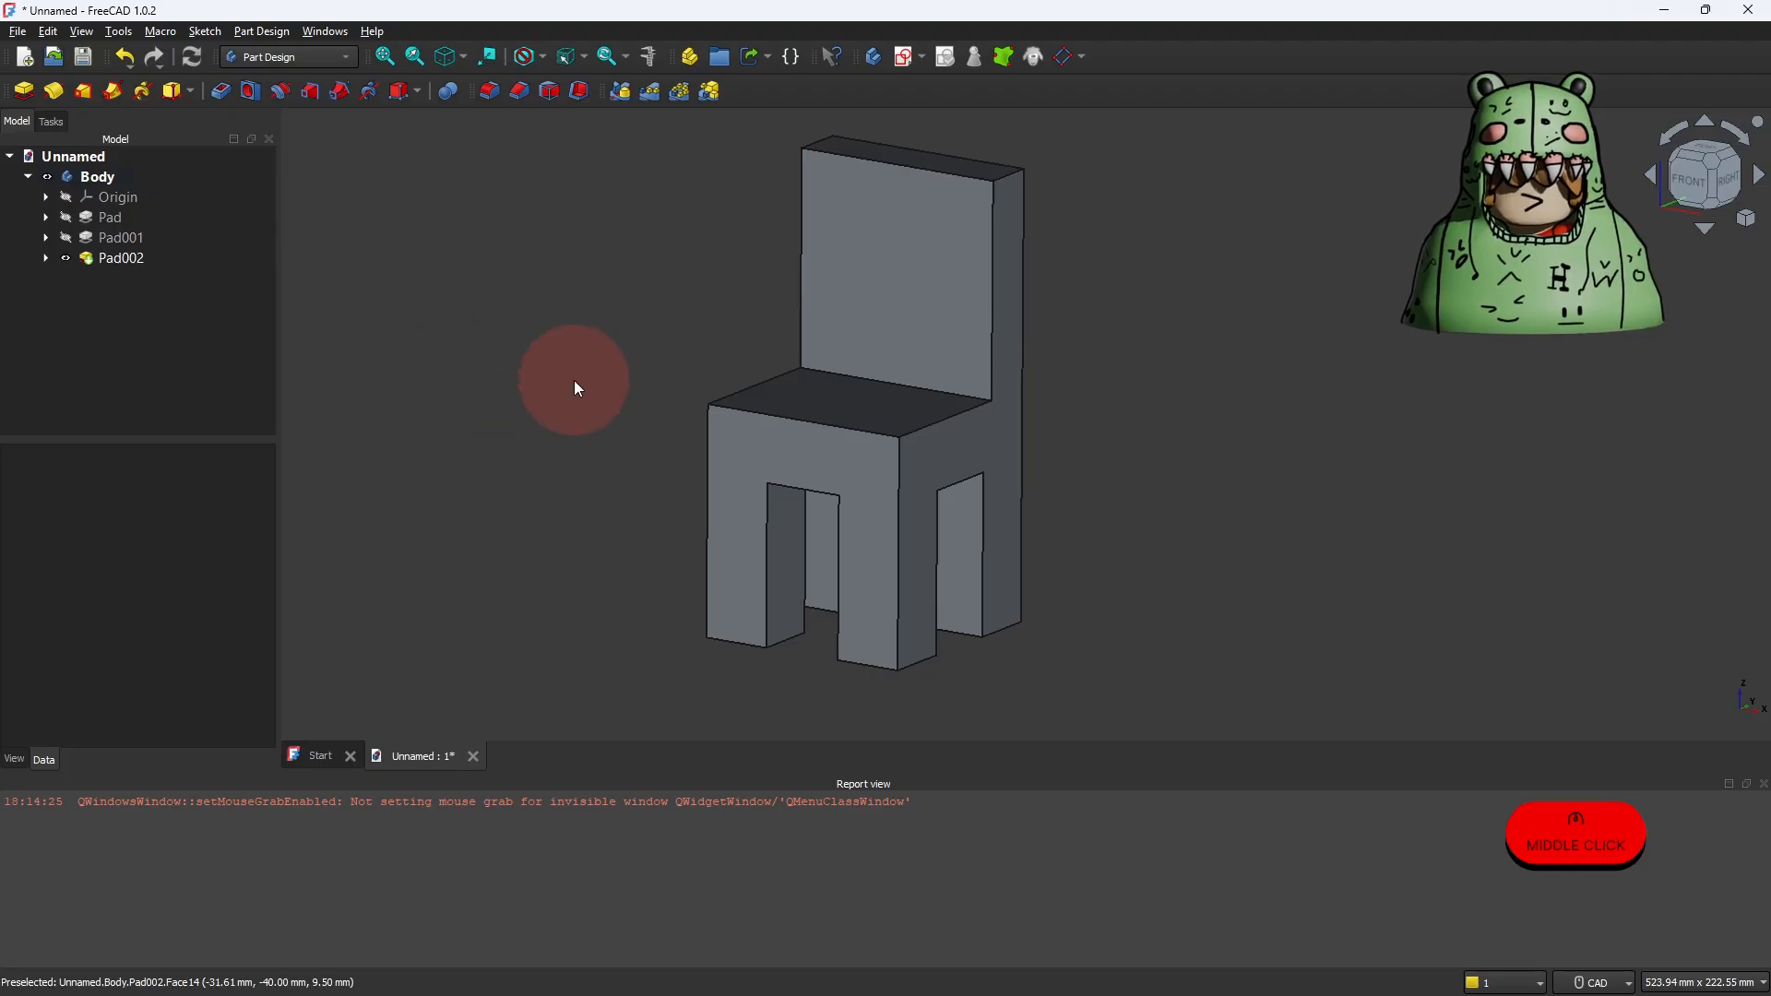
# Step: Rename the body as ChairModel
pyautogui.click(92, 178)
pyautogui.rightClick(91, 178)
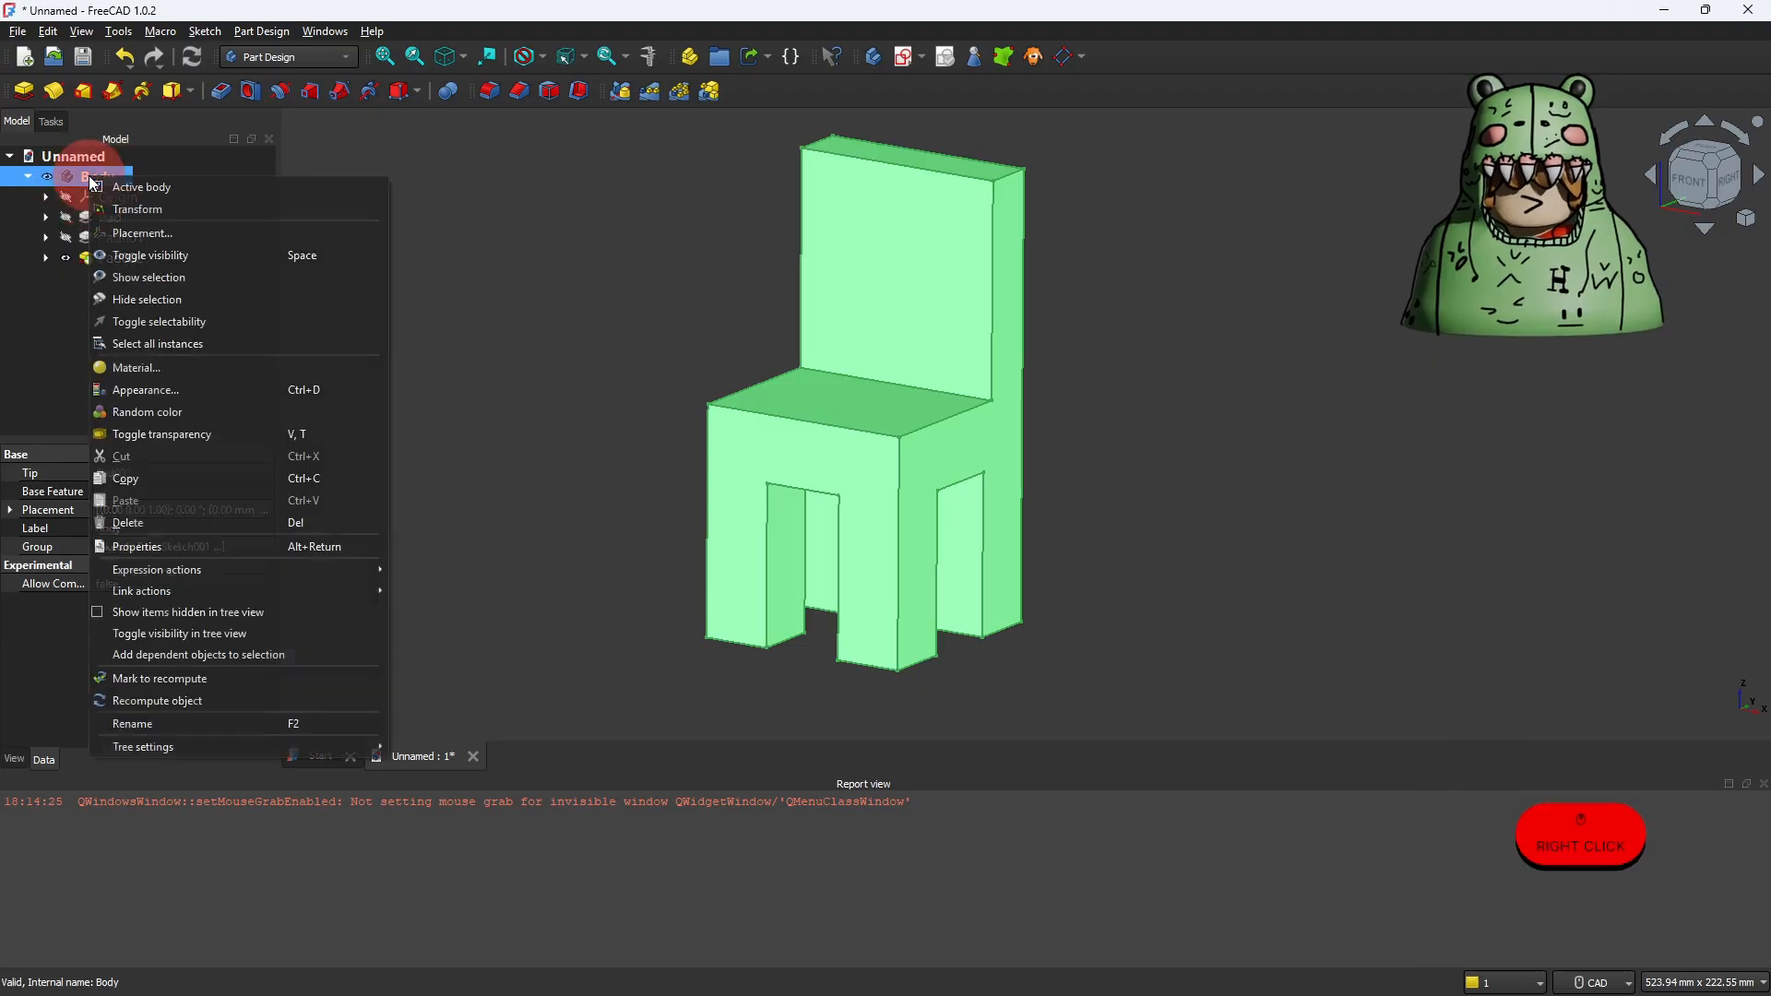
pyautogui.click(151, 725)
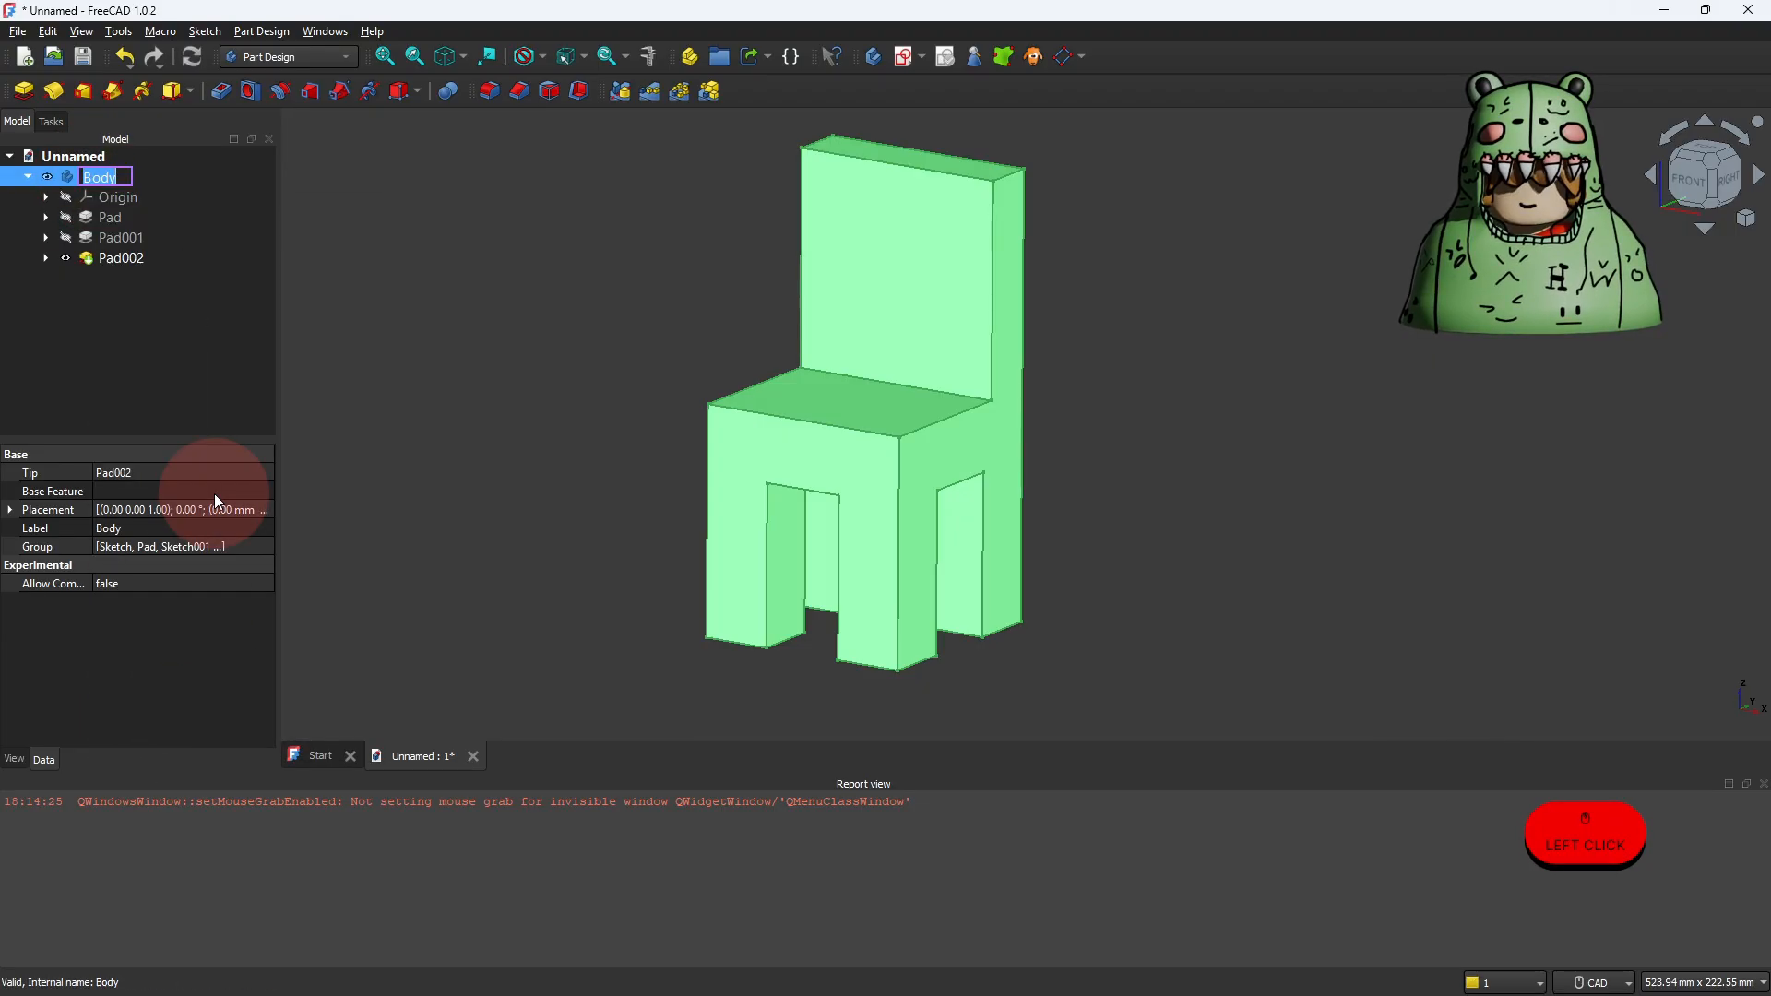
pyautogui.write('chA')
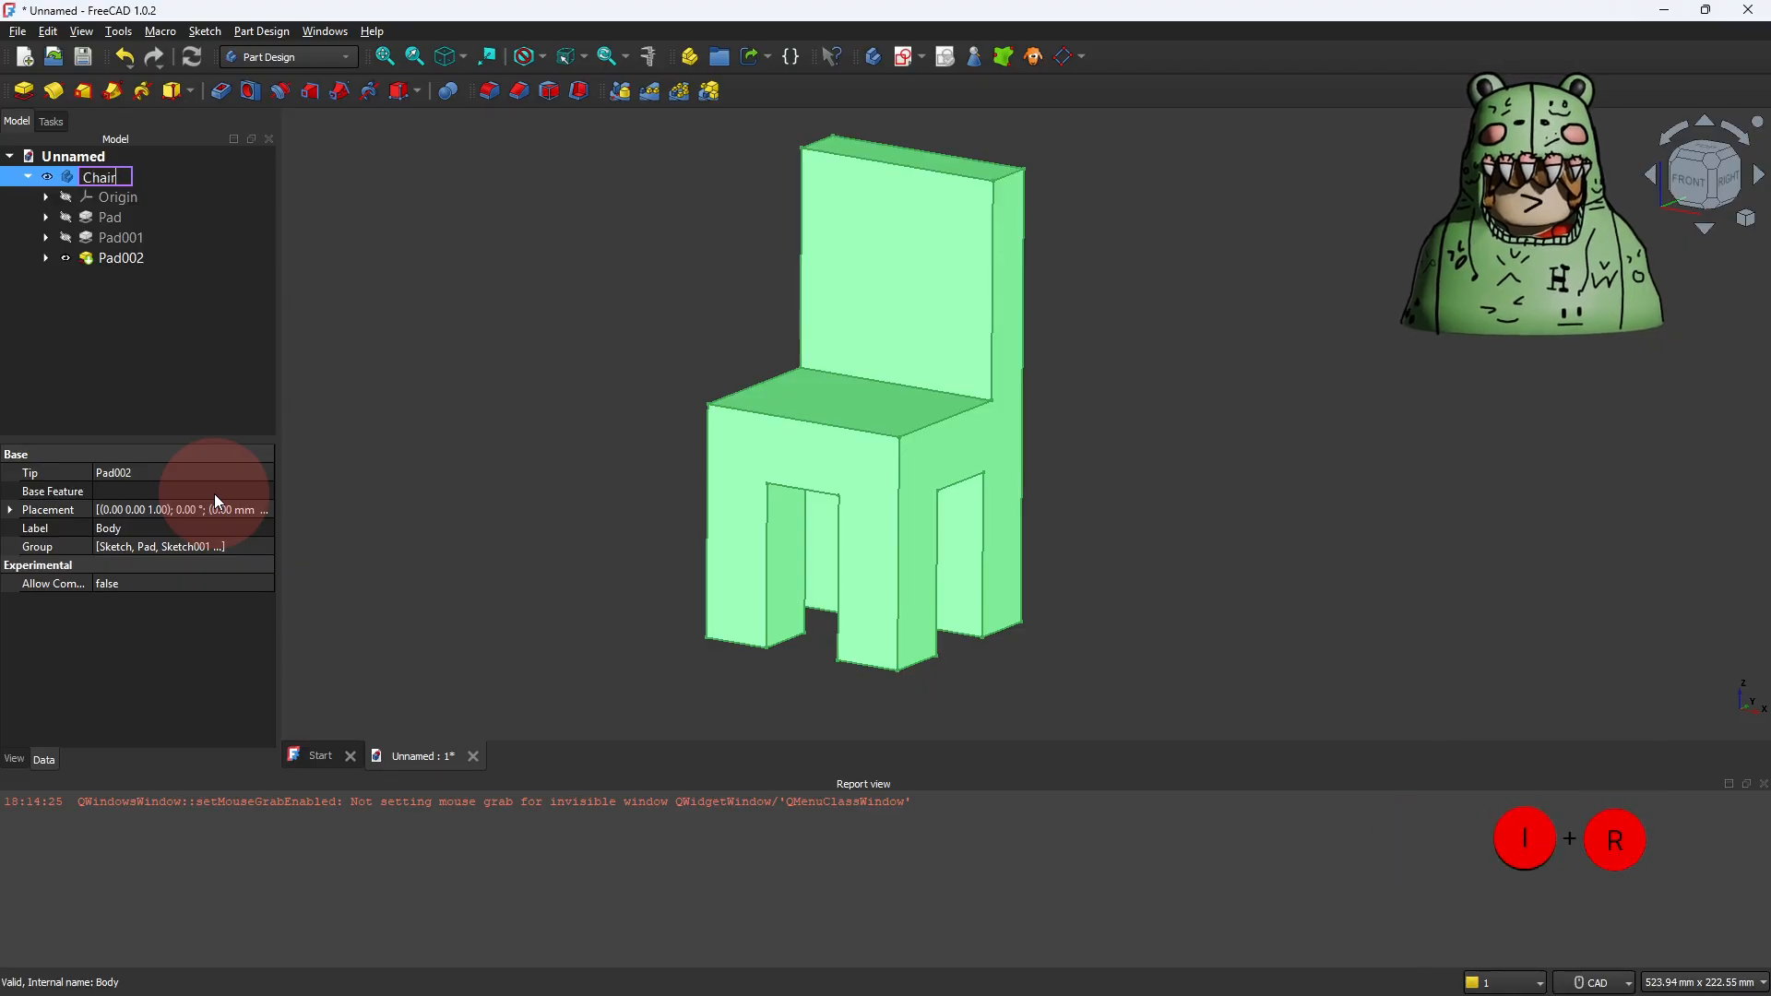
pyautogui.write('irModel')
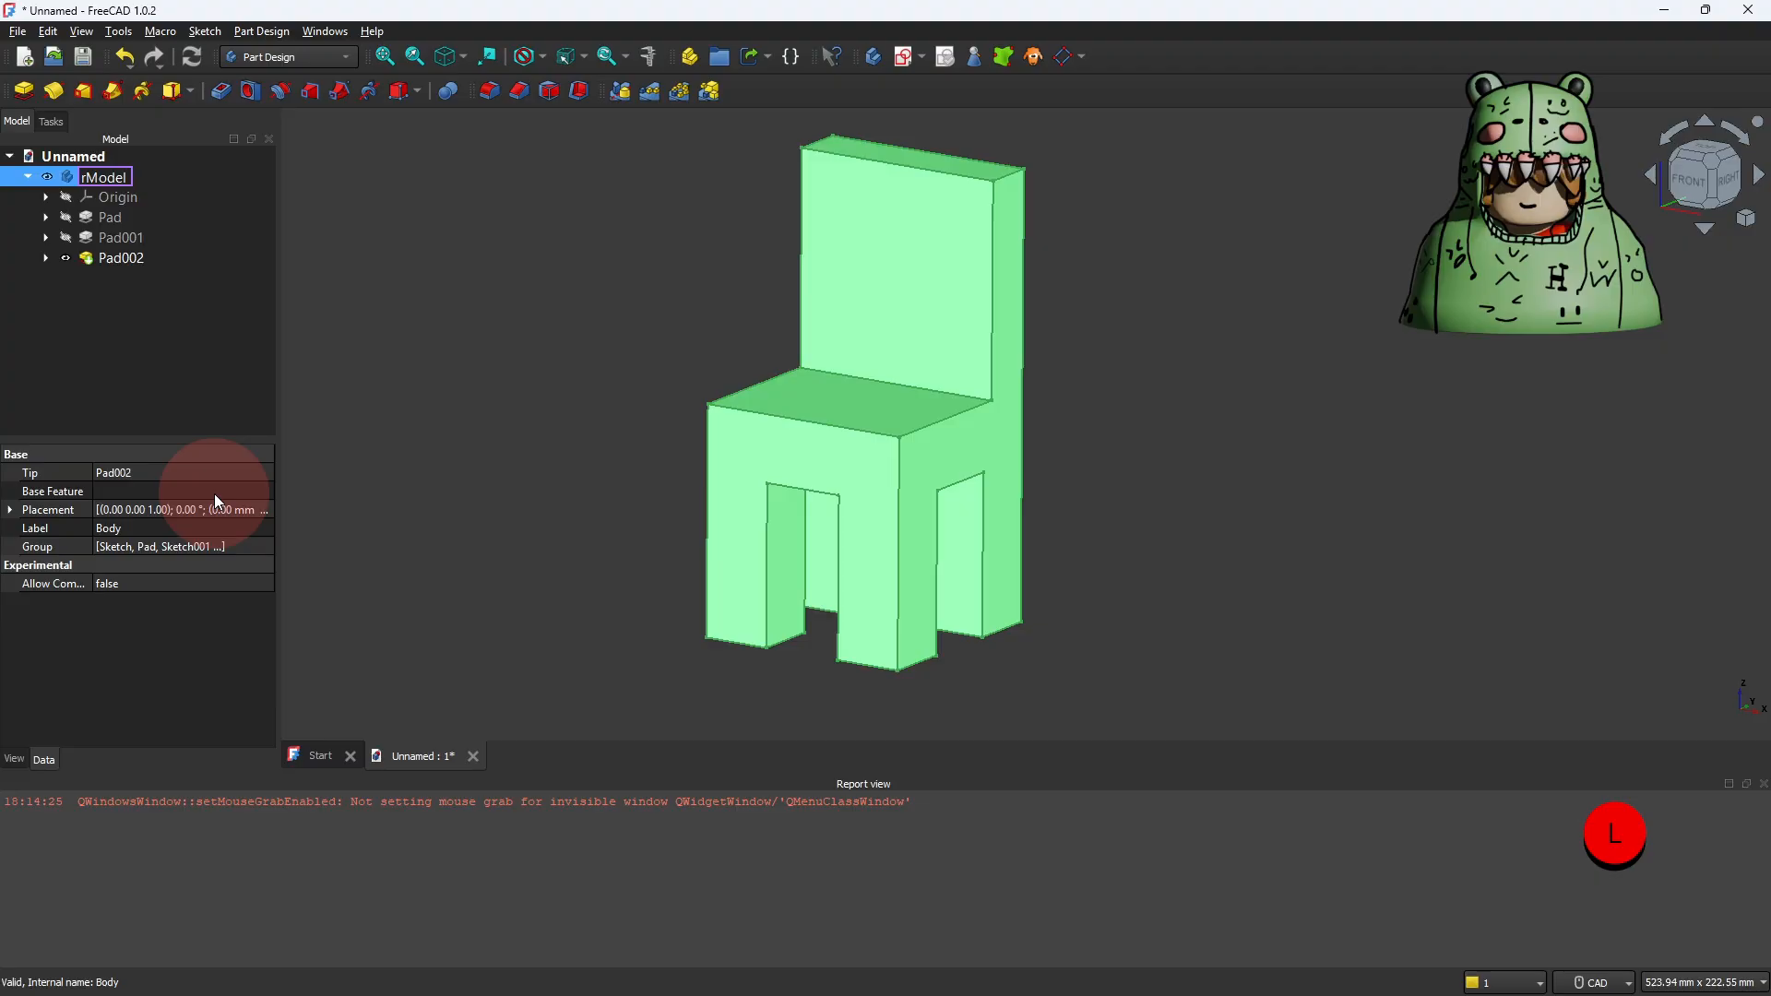
pyautogui.press('Return')
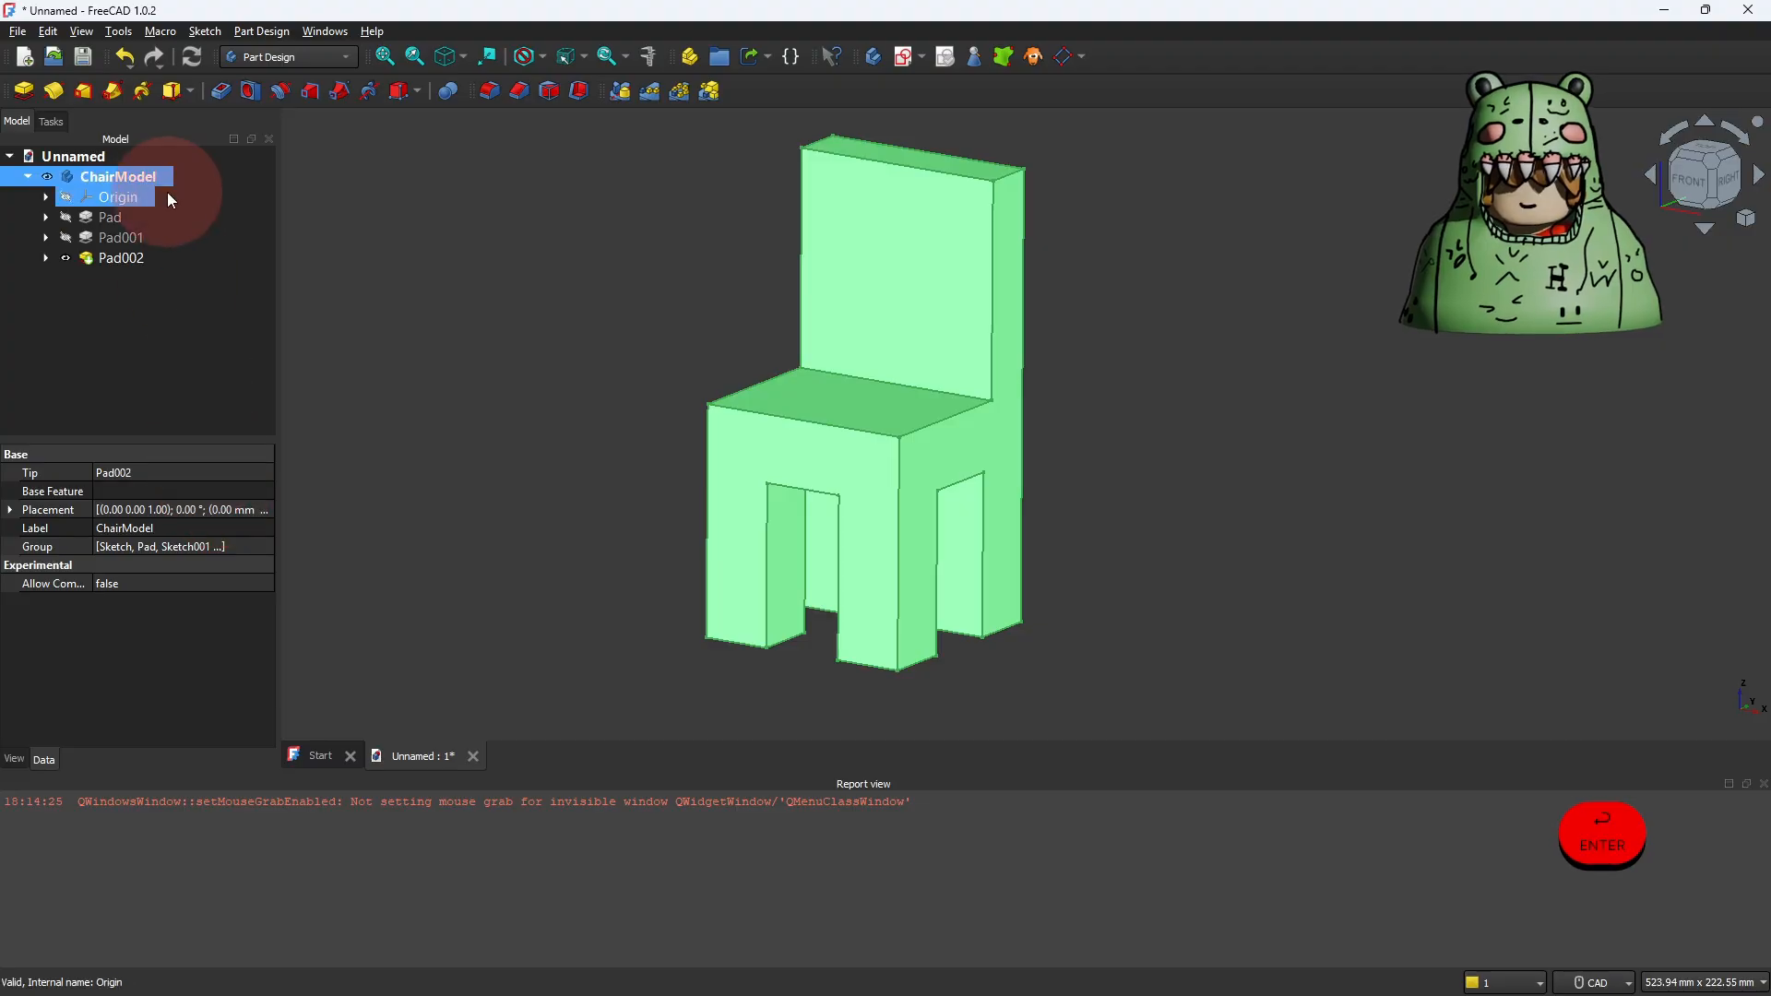
# Step: Export the ChairModel body to the Downloads folder in 3D Manufacturing Format (*.3mf), with the file name Unnamed-ChairModel
pyautogui.click(17, 32)
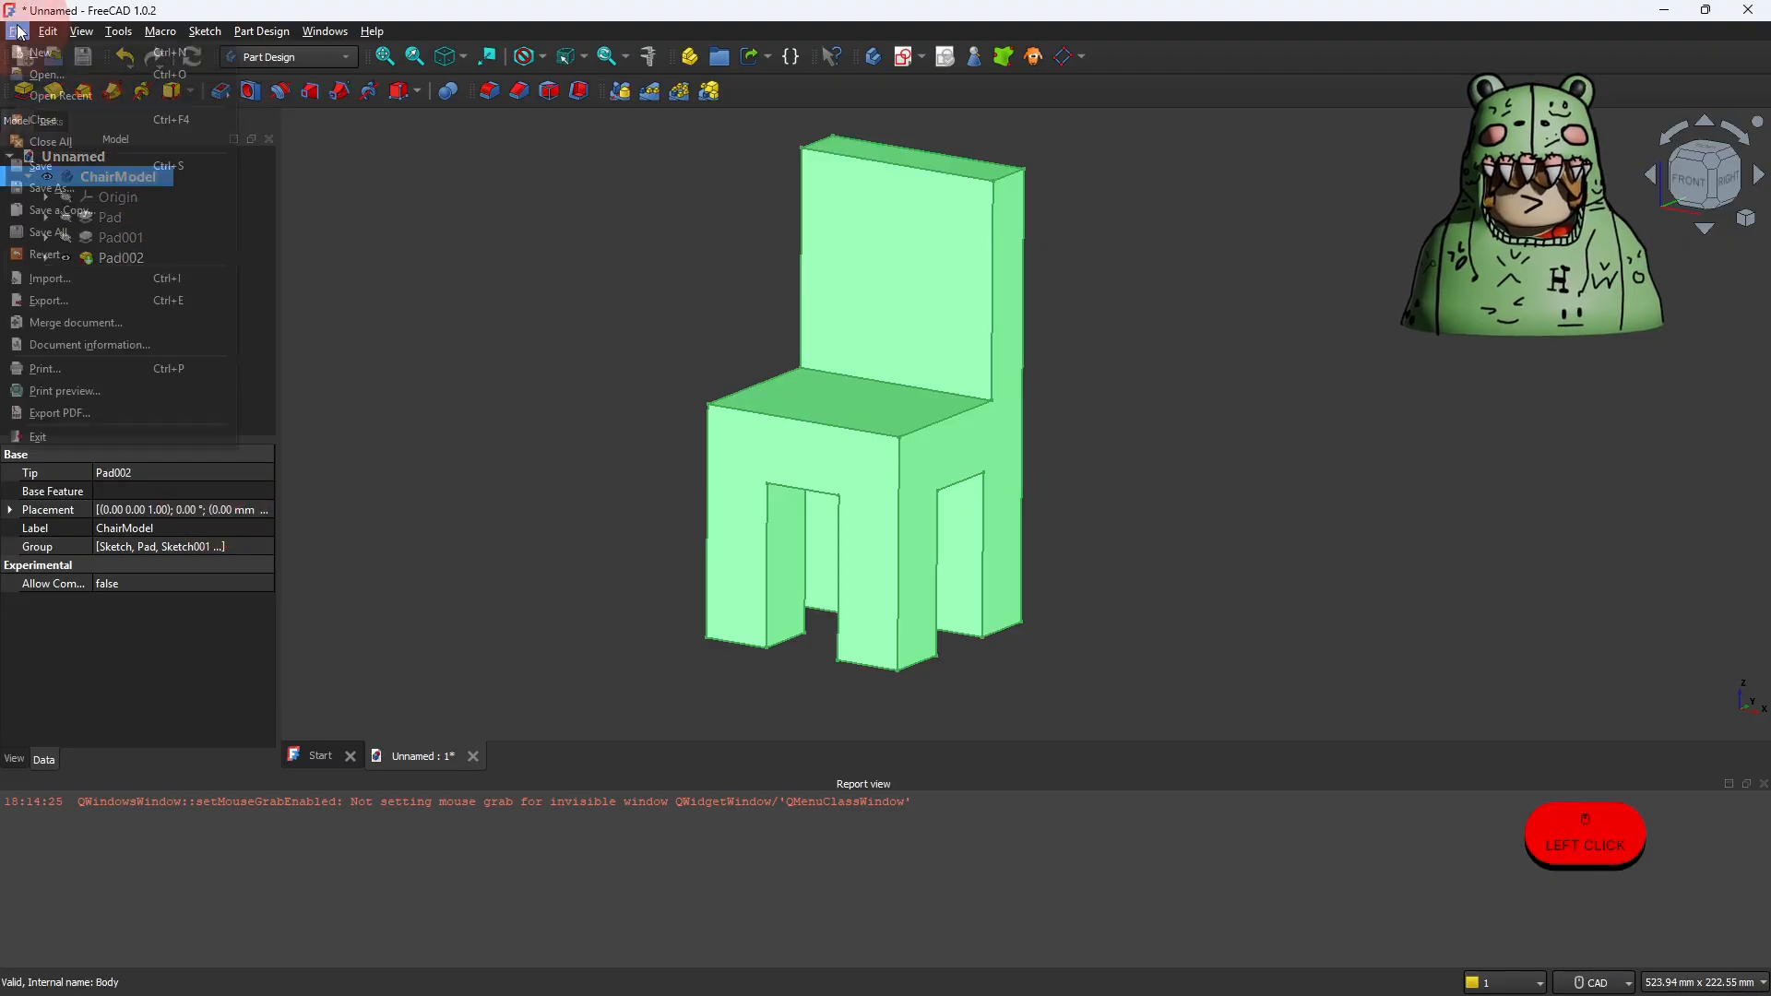
pyautogui.click(68, 305)
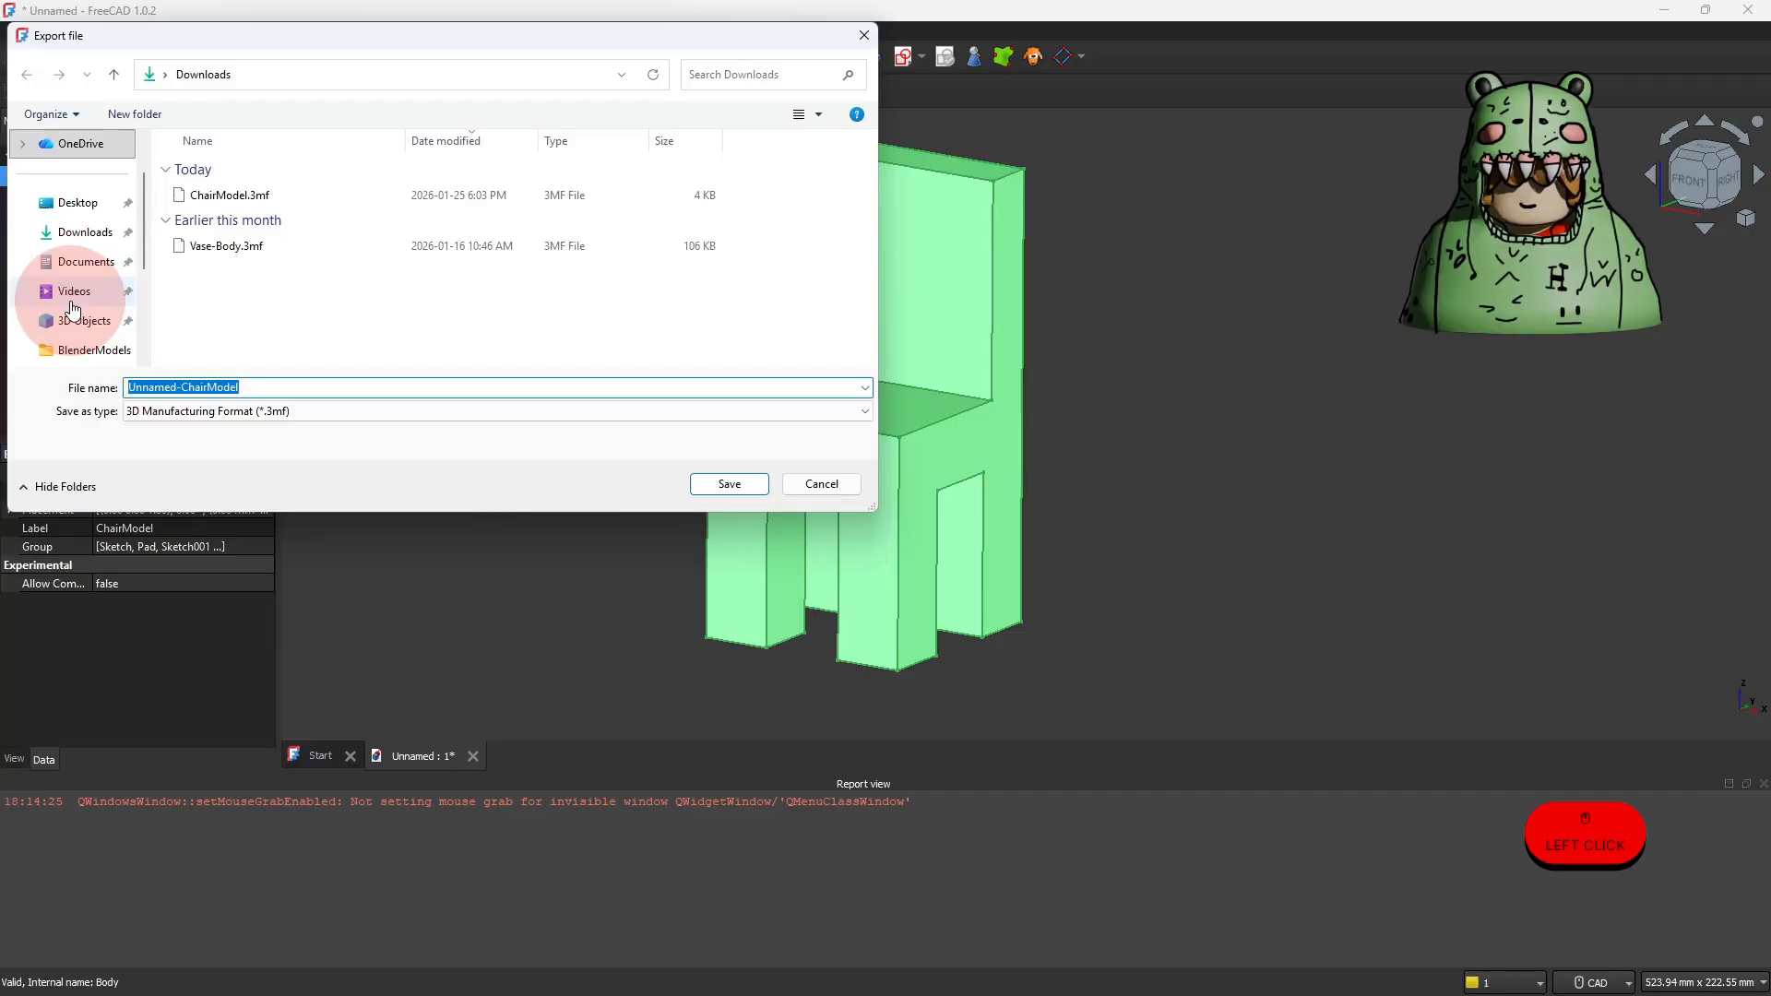
pyautogui.click(84, 237)
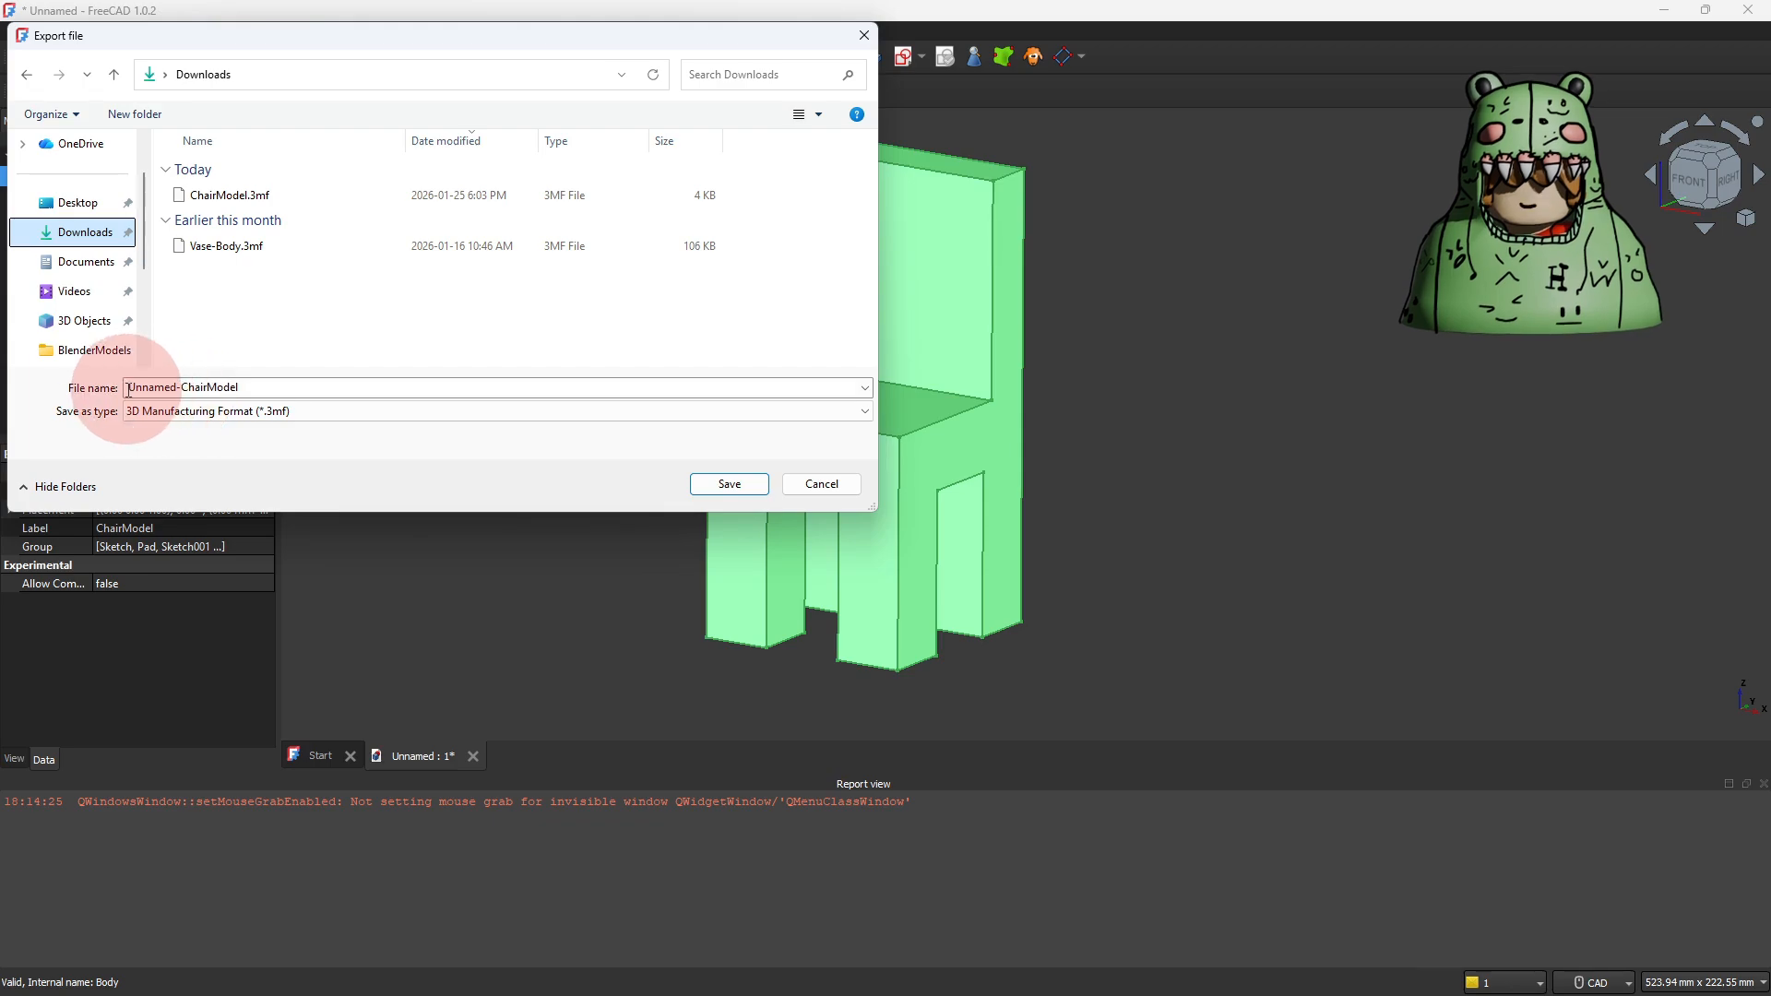
pyautogui.moveTo(129, 390); pyautogui.dragTo(282, 399)
pyautogui.click(263, 392)
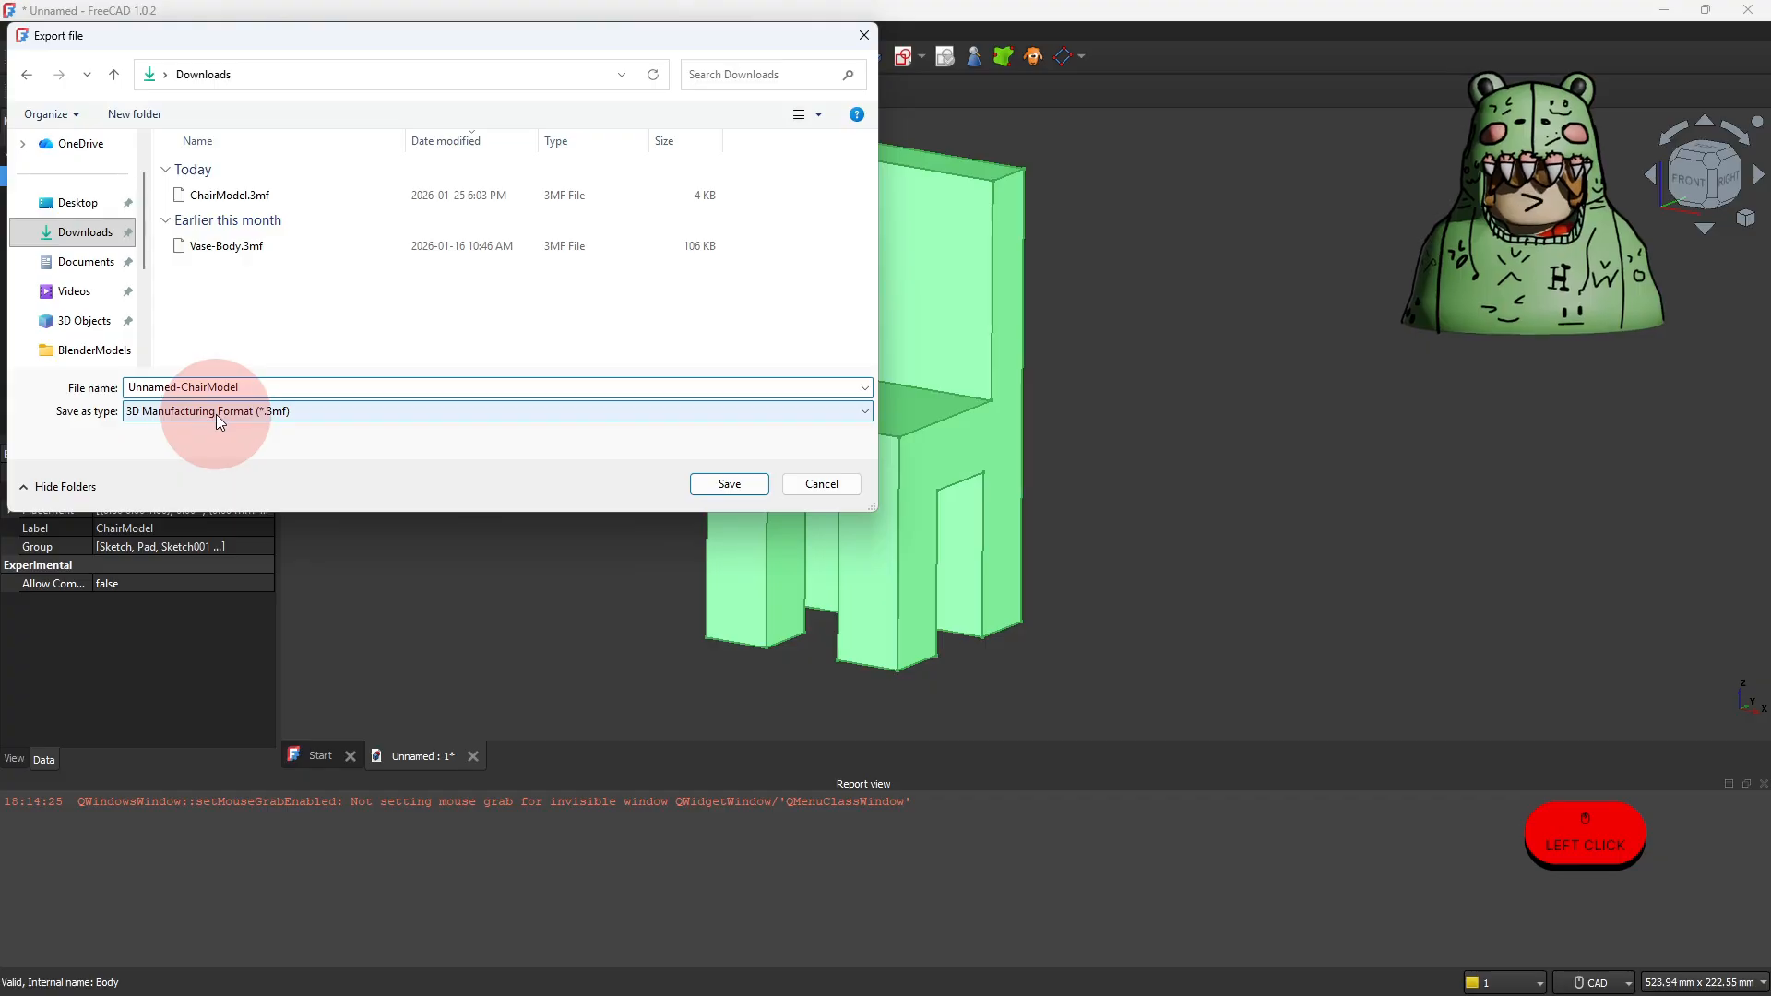
pyautogui.click(154, 416)
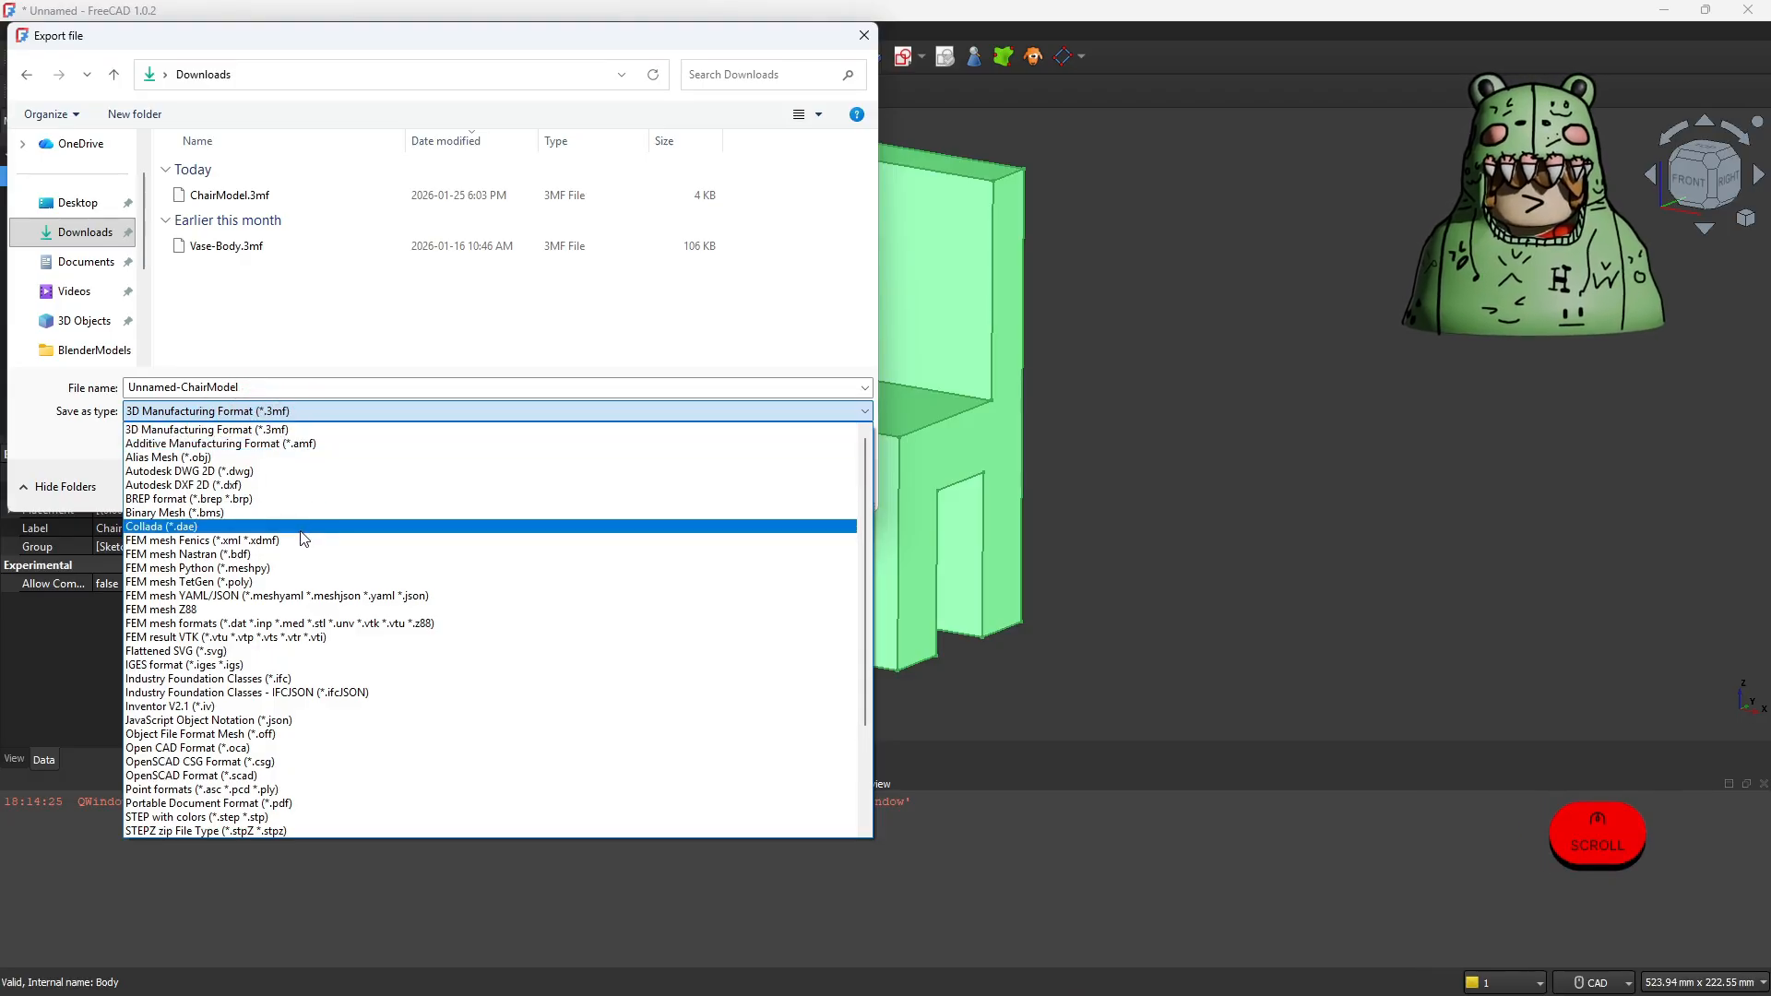
pyautogui.scroll(-4, 304, 535)
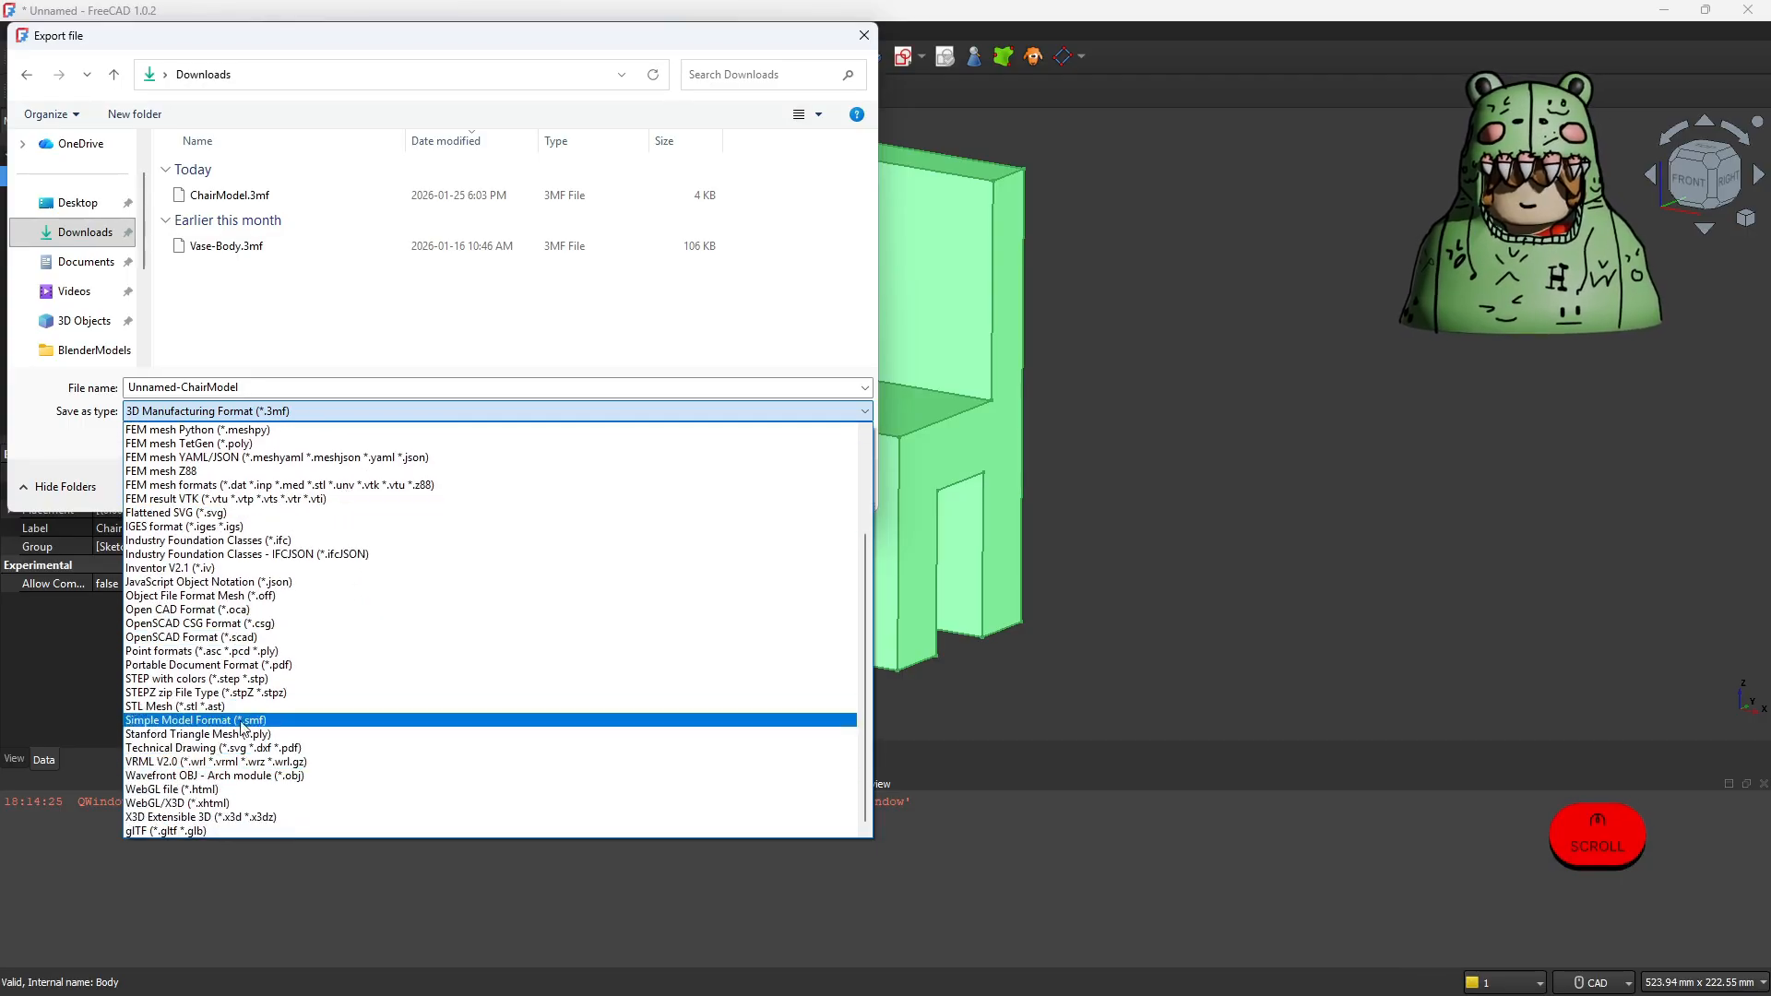
pyautogui.scroll(4, 223, 699)
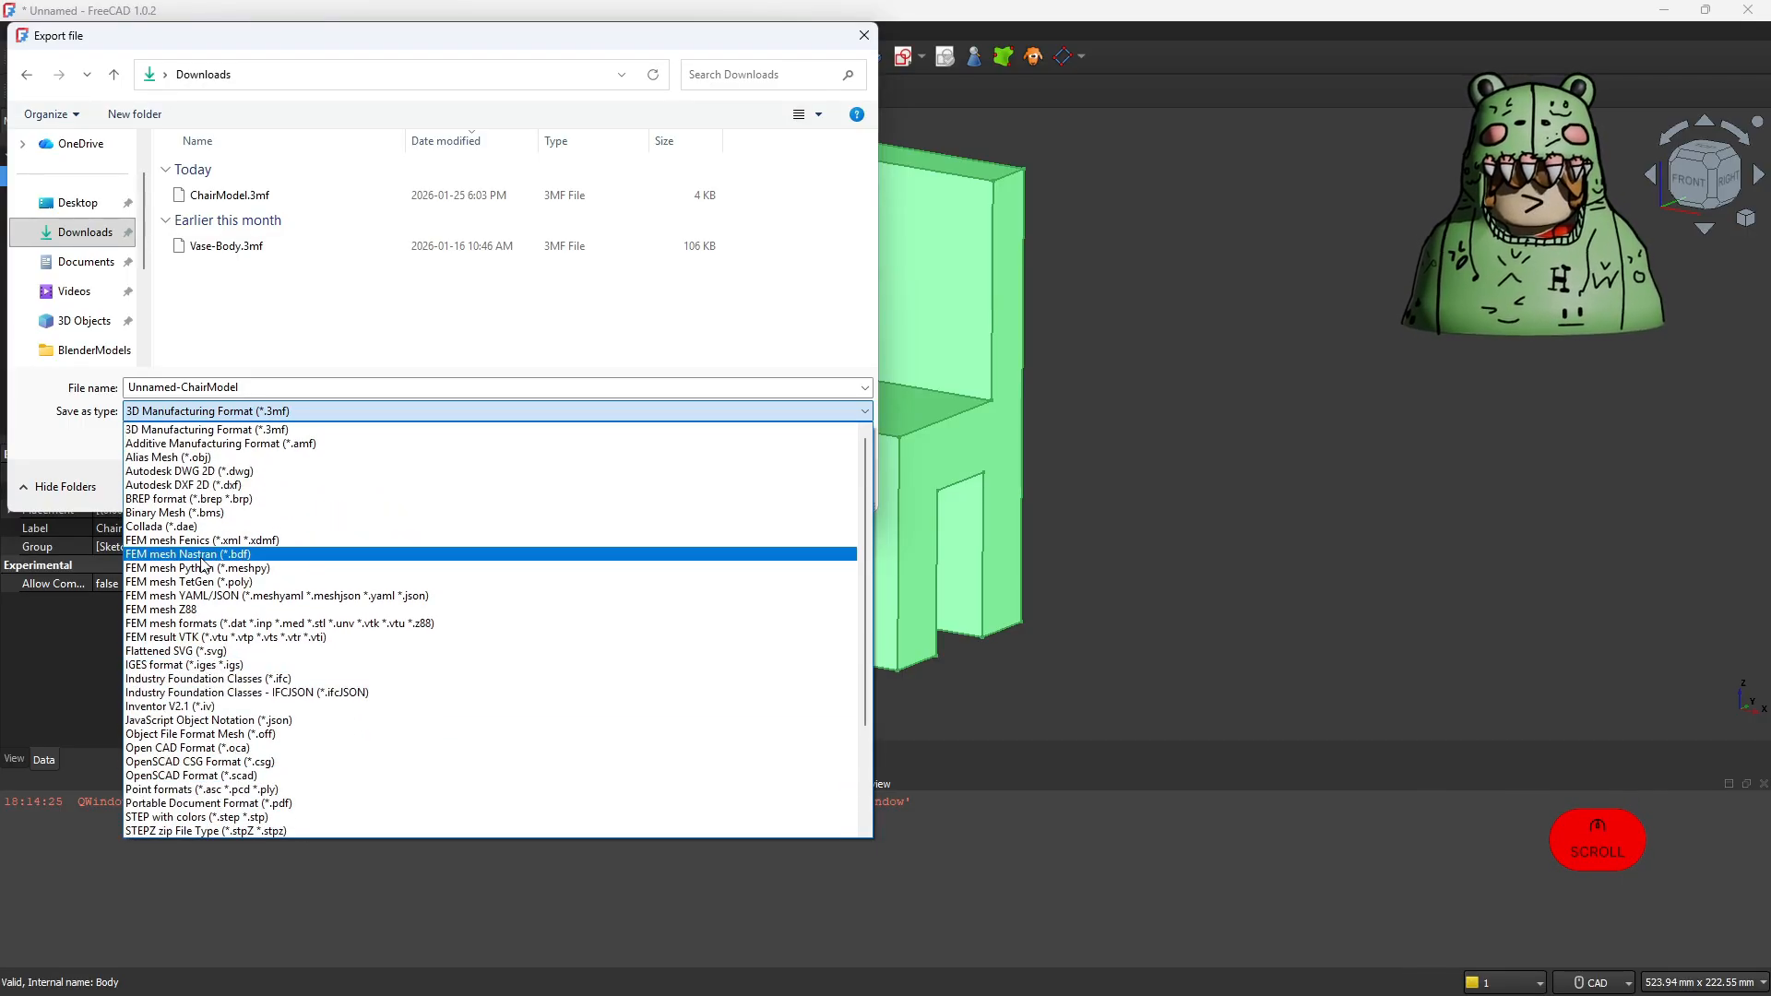
pyautogui.click(245, 429)
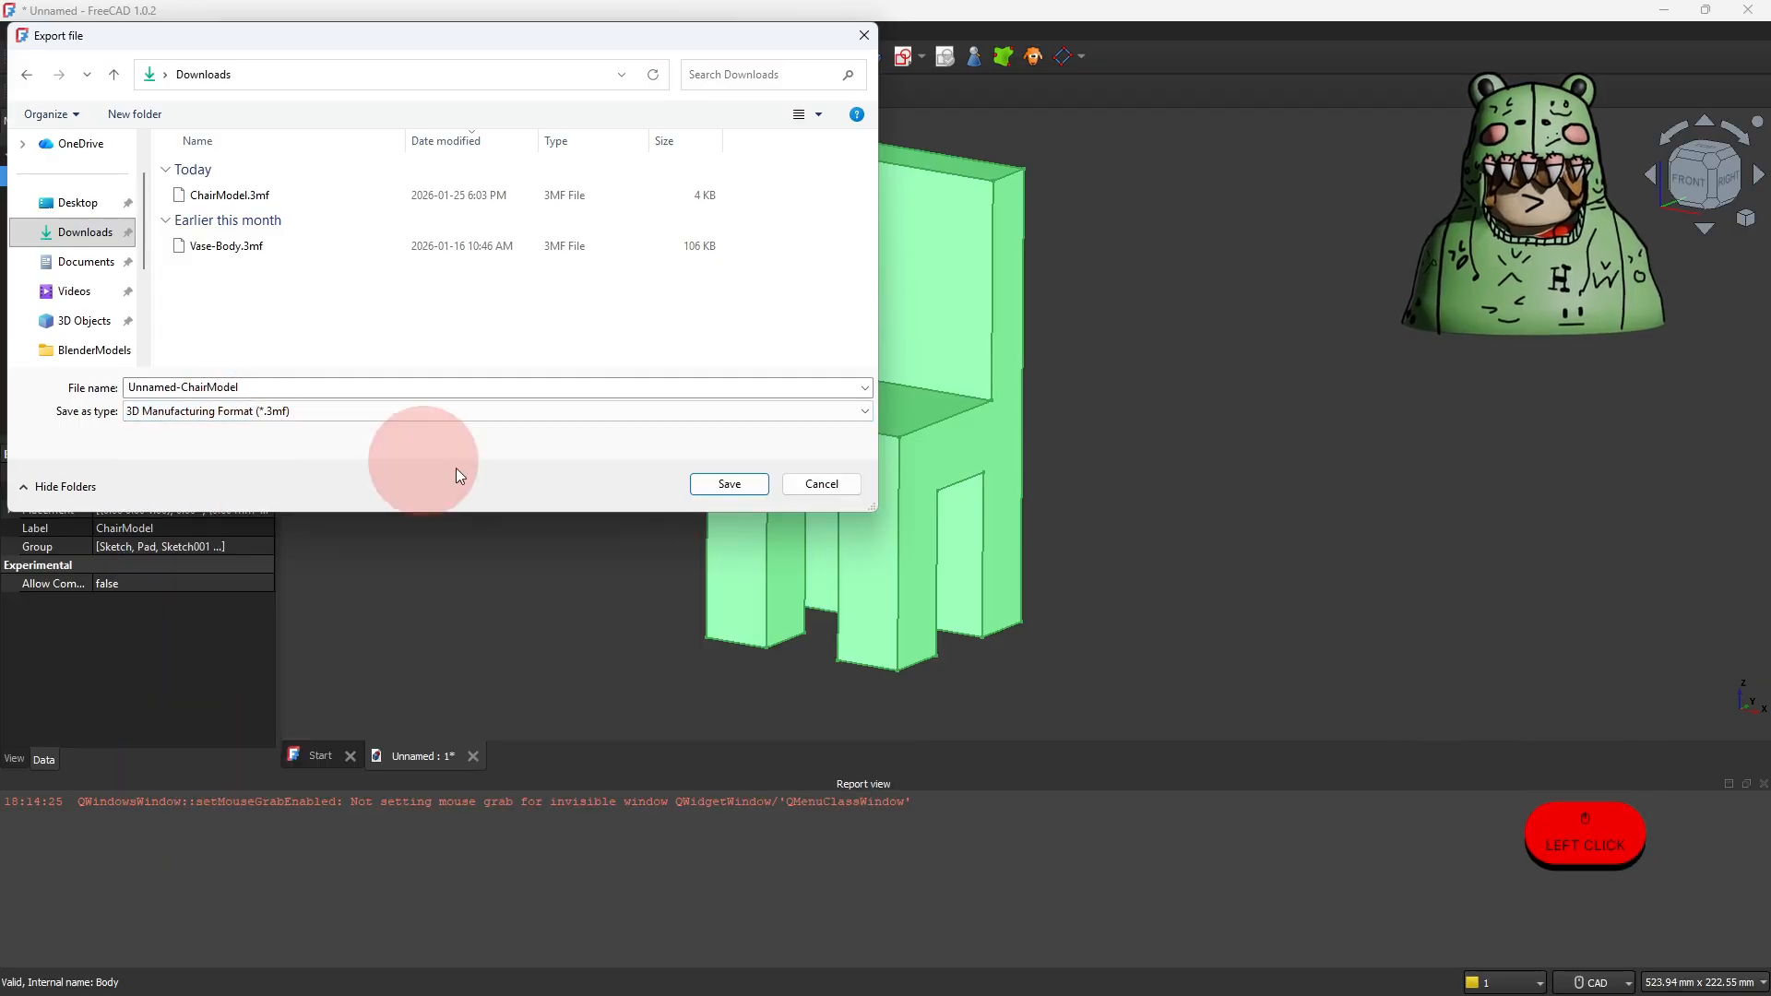
pyautogui.click(728, 484)
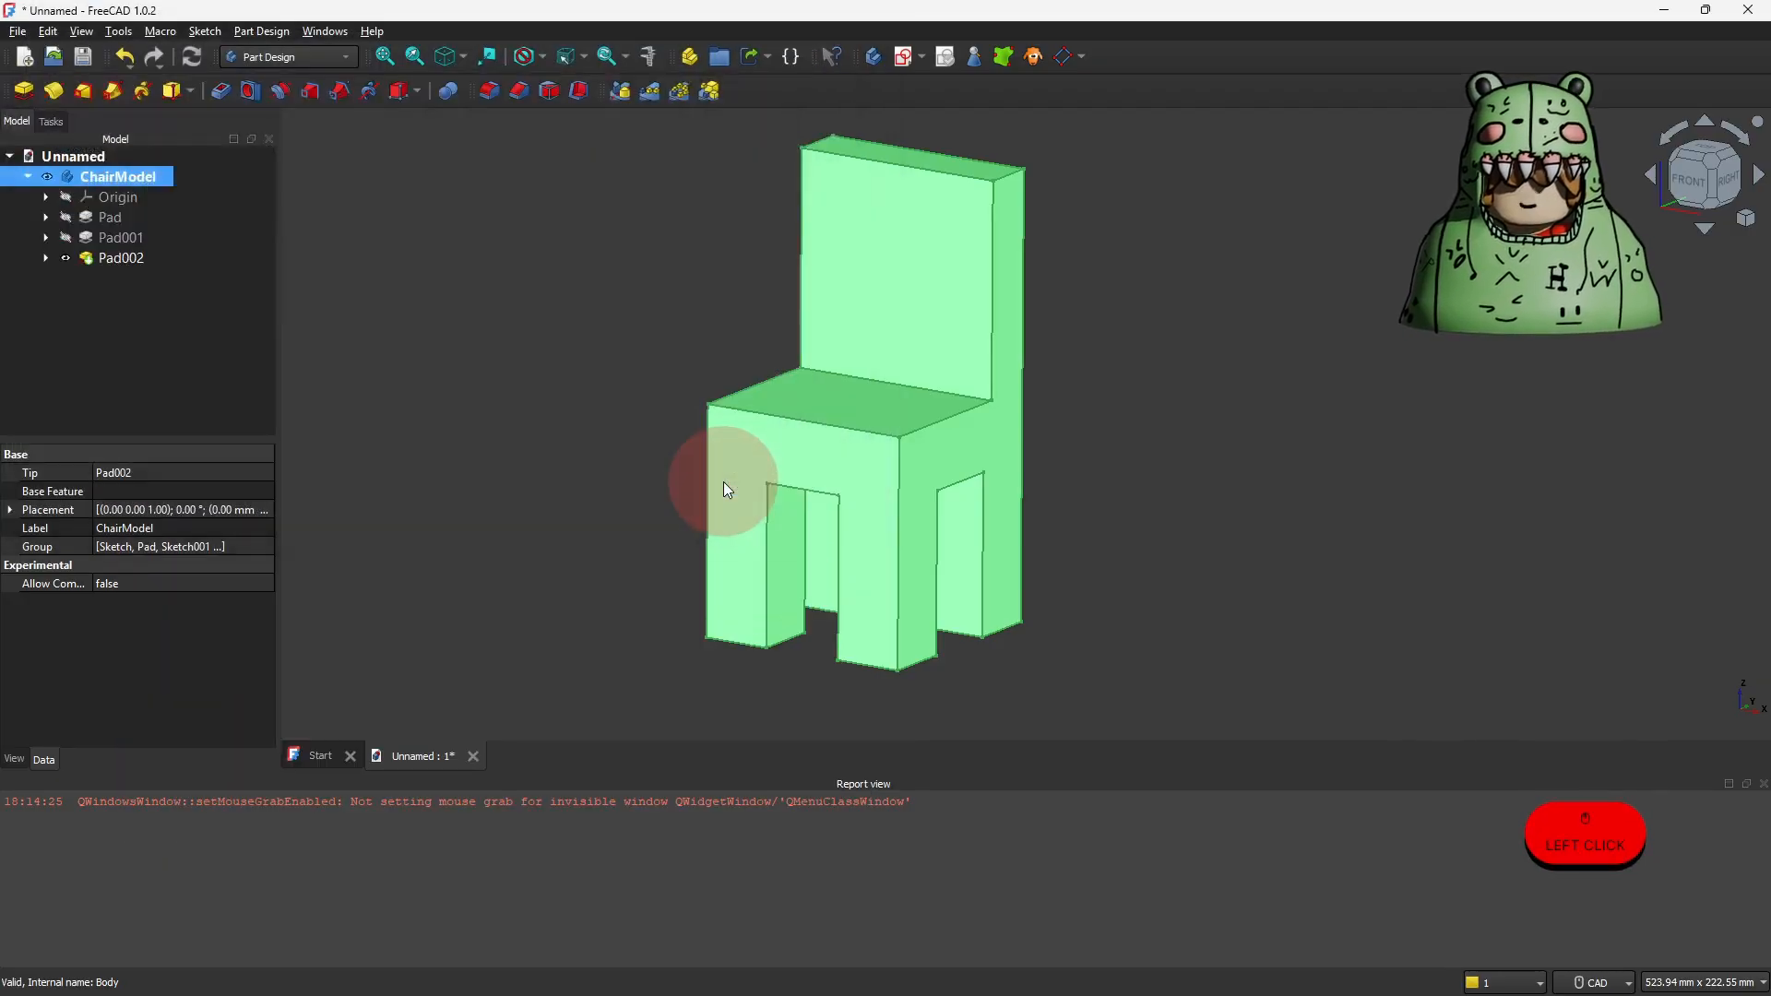
# Step: Switch to Bambu Studio and open the Prepare workspace, declining the configuration package update
pyautogui.moveTo(680, 994)
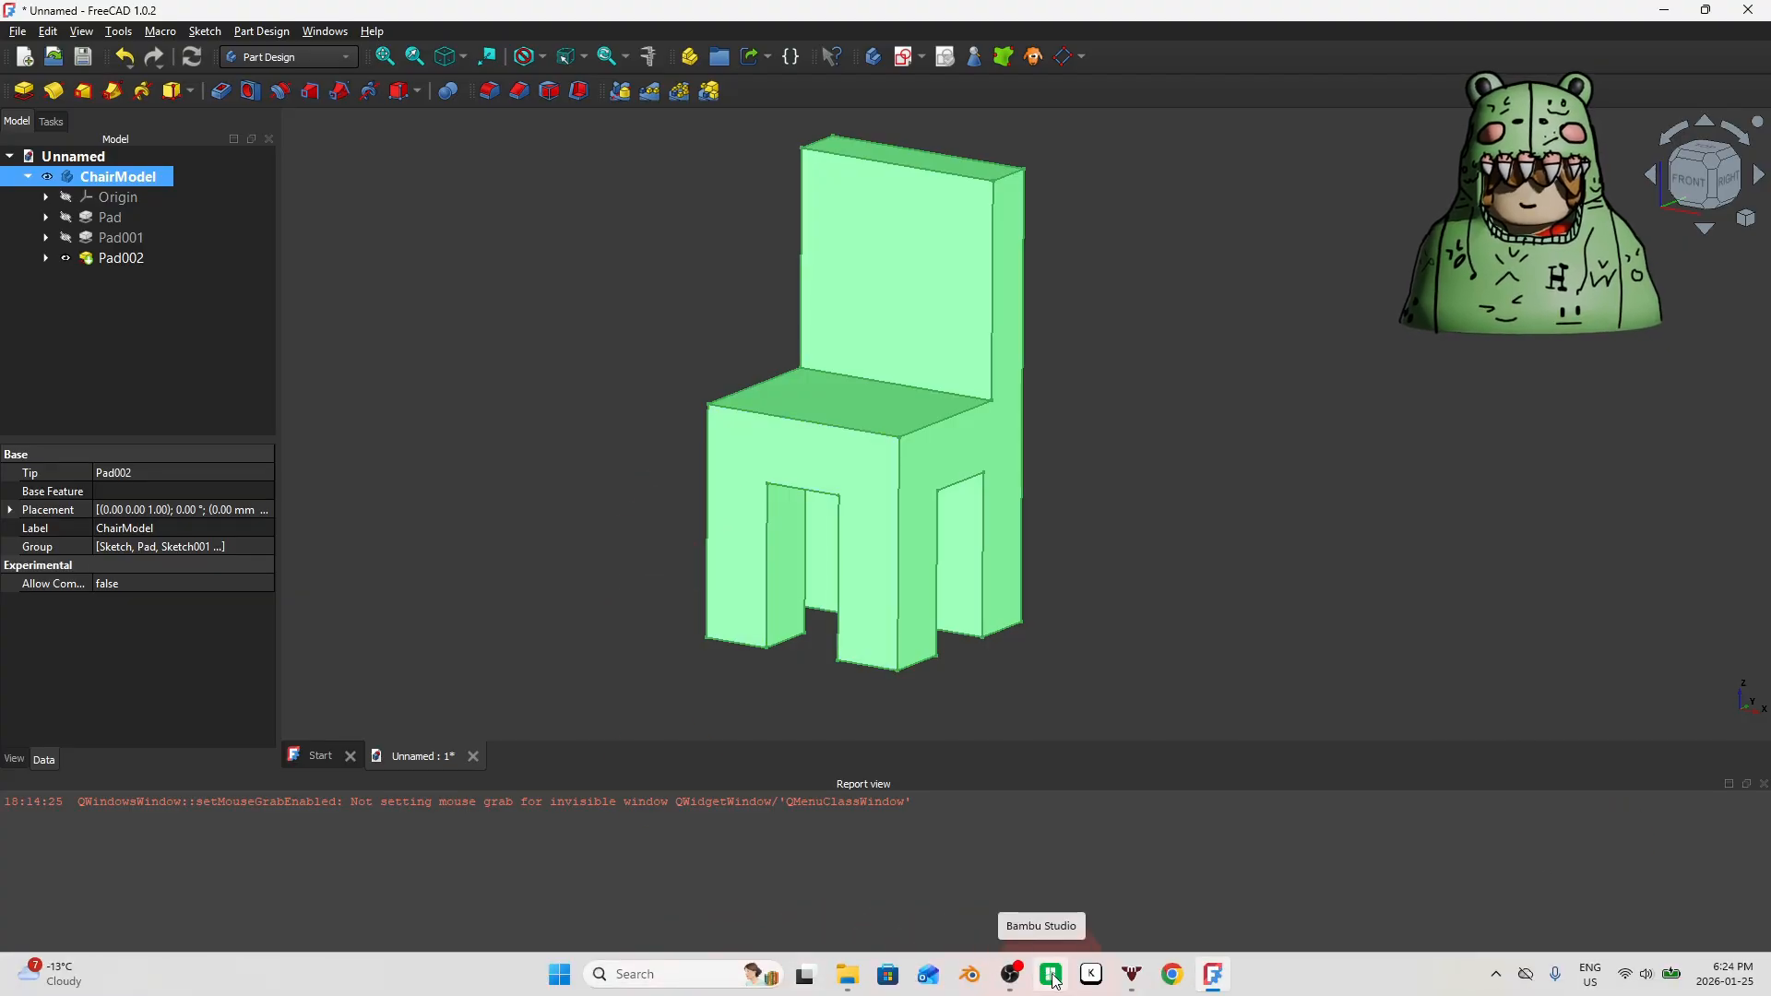
pyautogui.click(1054, 980)
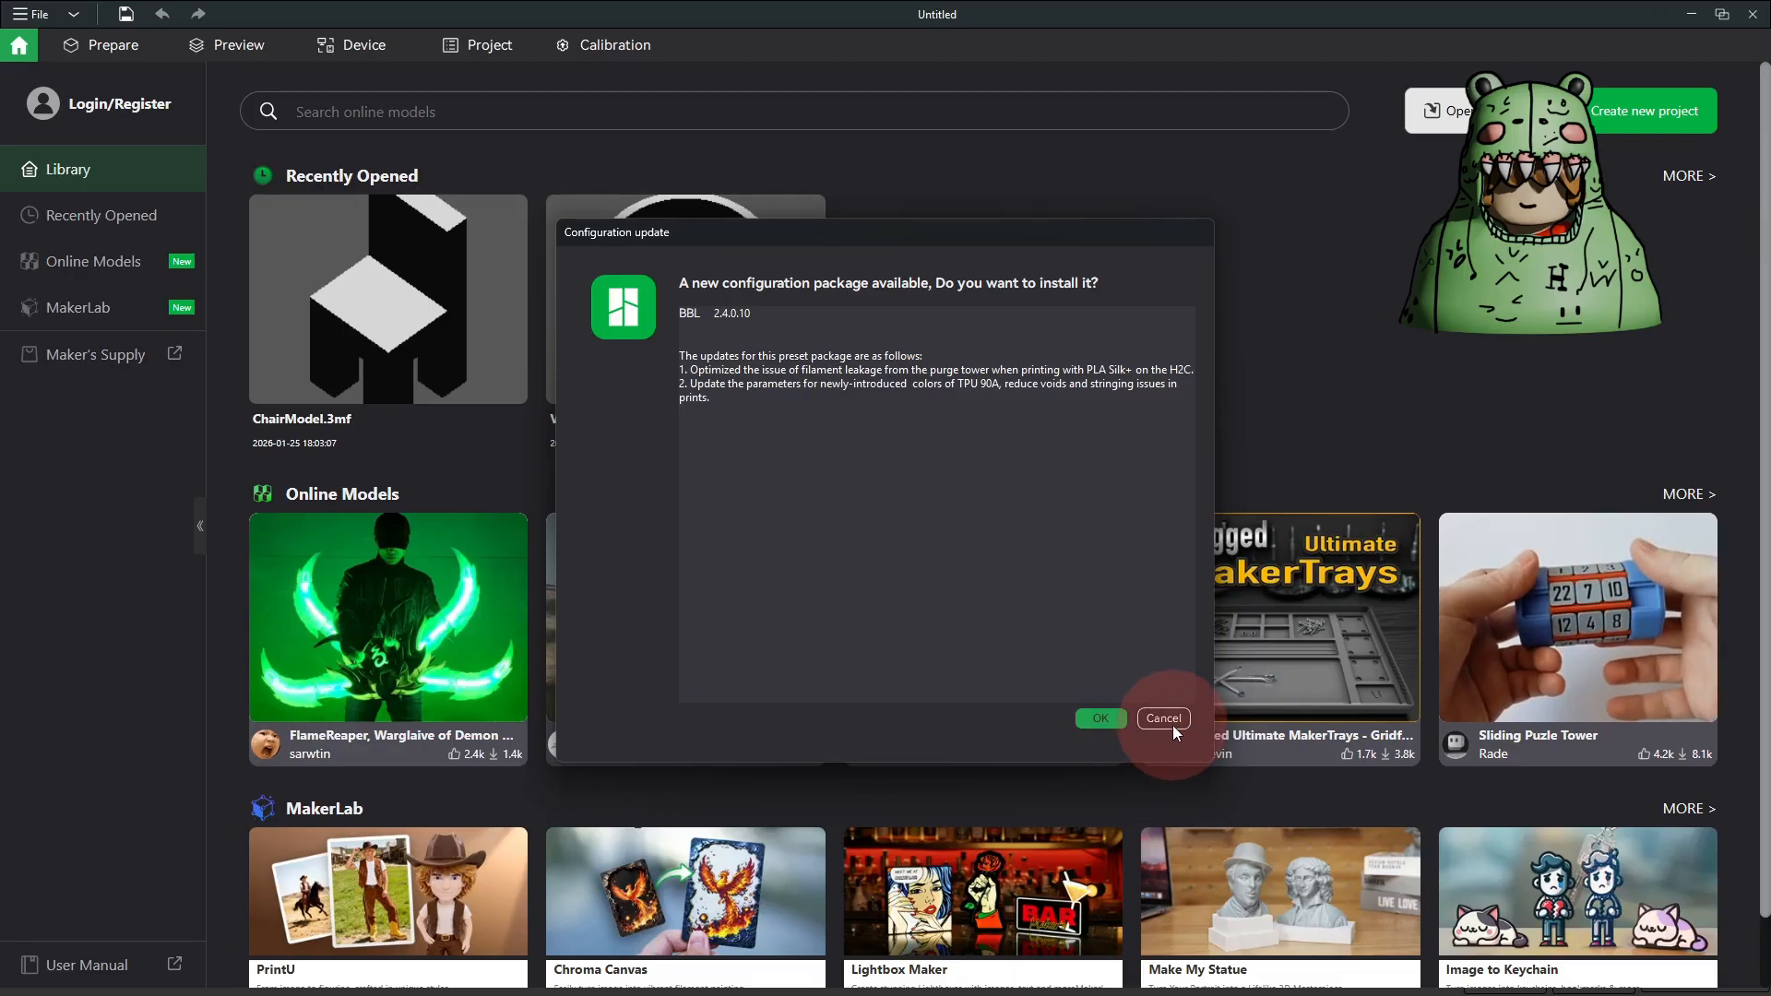
pyautogui.click(1171, 725)
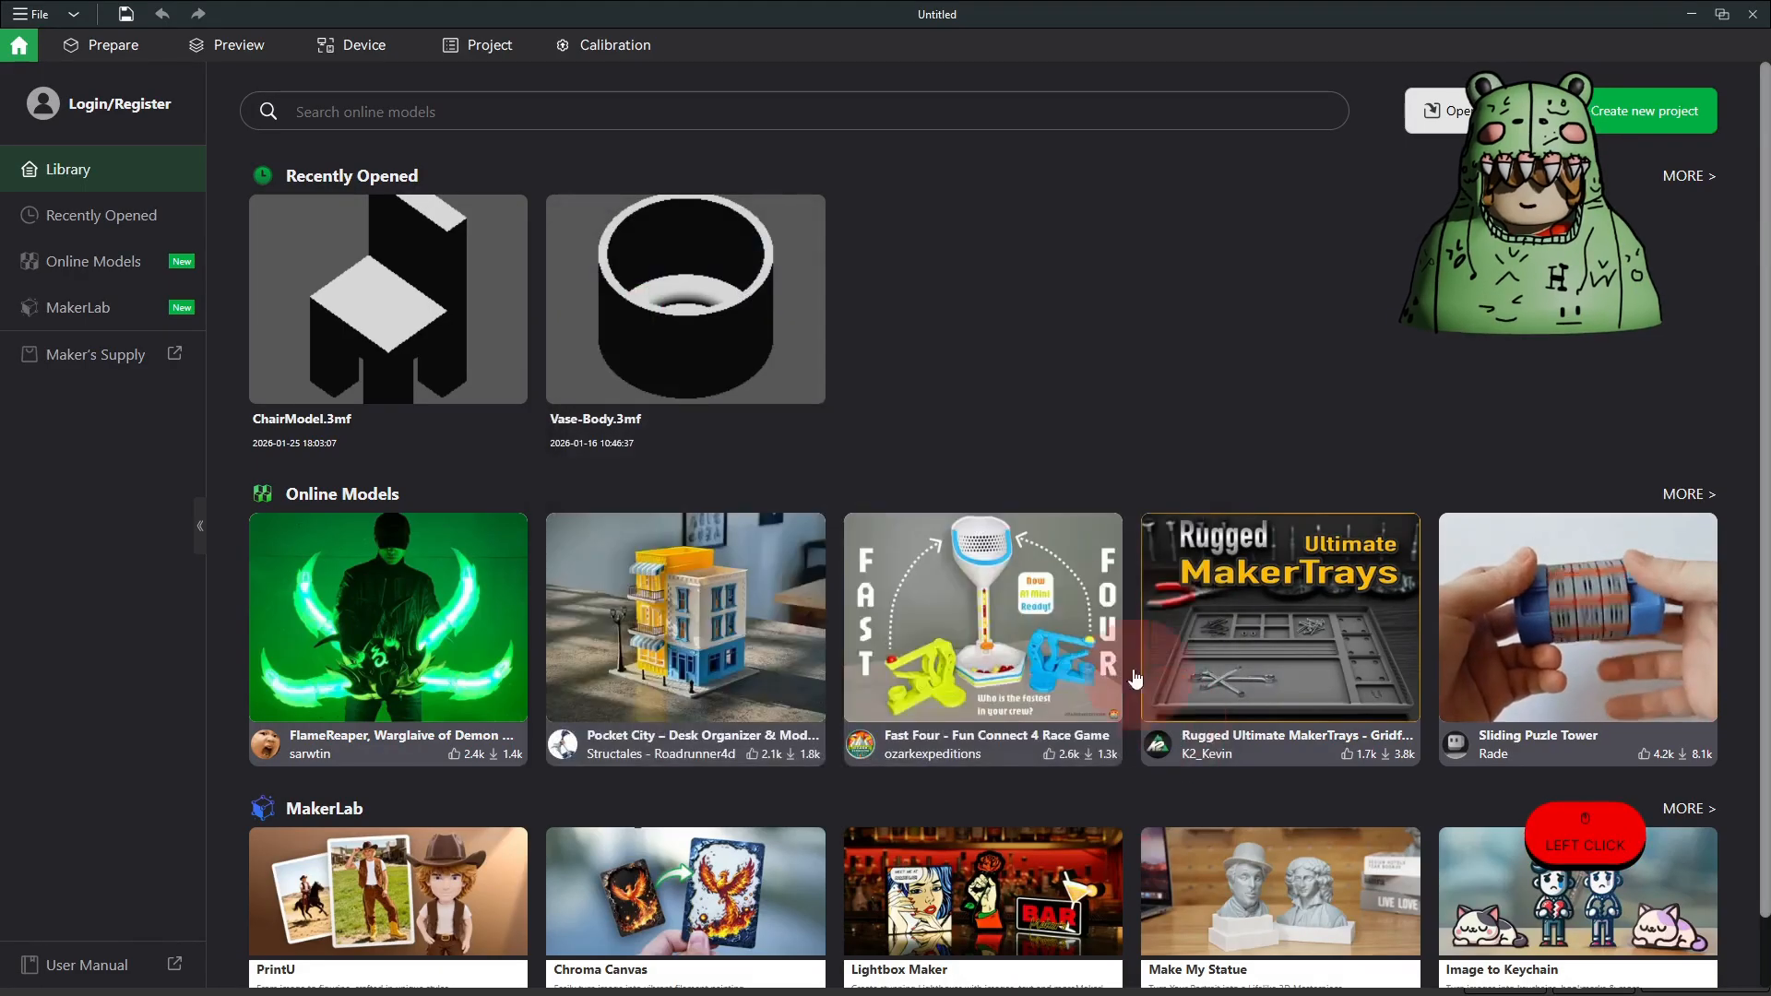
pyautogui.click(120, 44)
# Step: Load Unnamed-ChairModel.3mf from the Downloads folder onto the build plate, accepting the import of geometry data only
pyautogui.moveTo(941, 973)
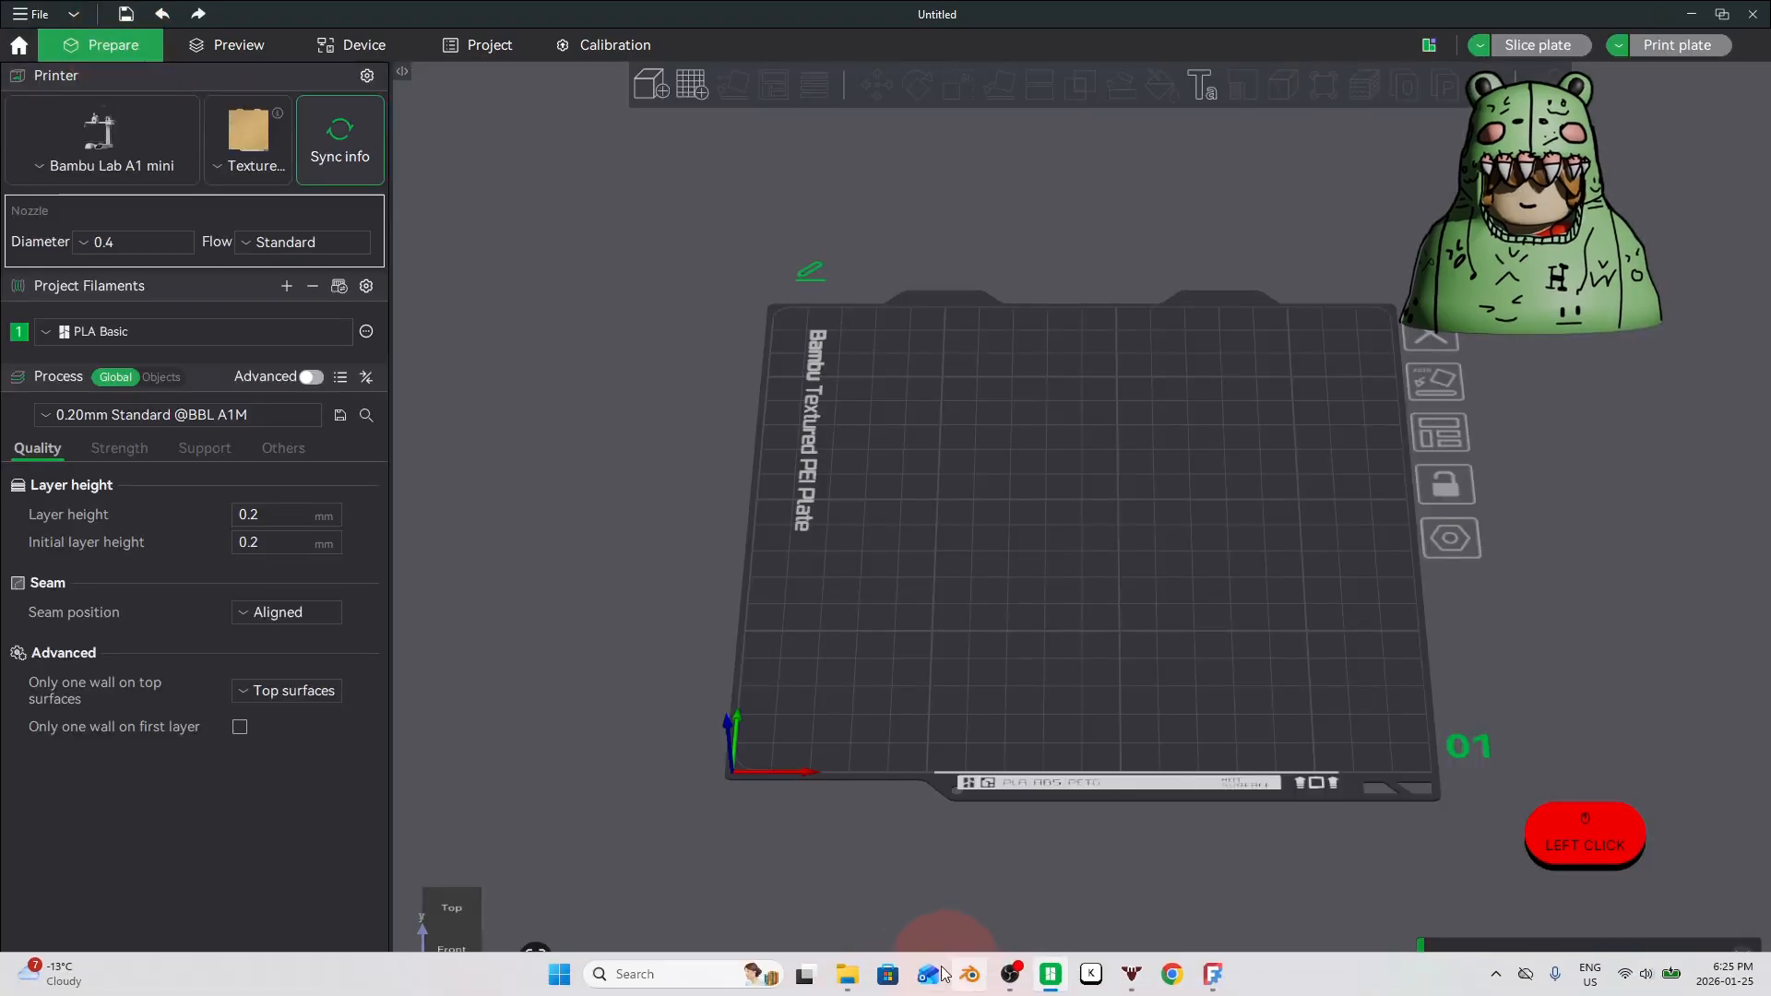
pyautogui.click(846, 976)
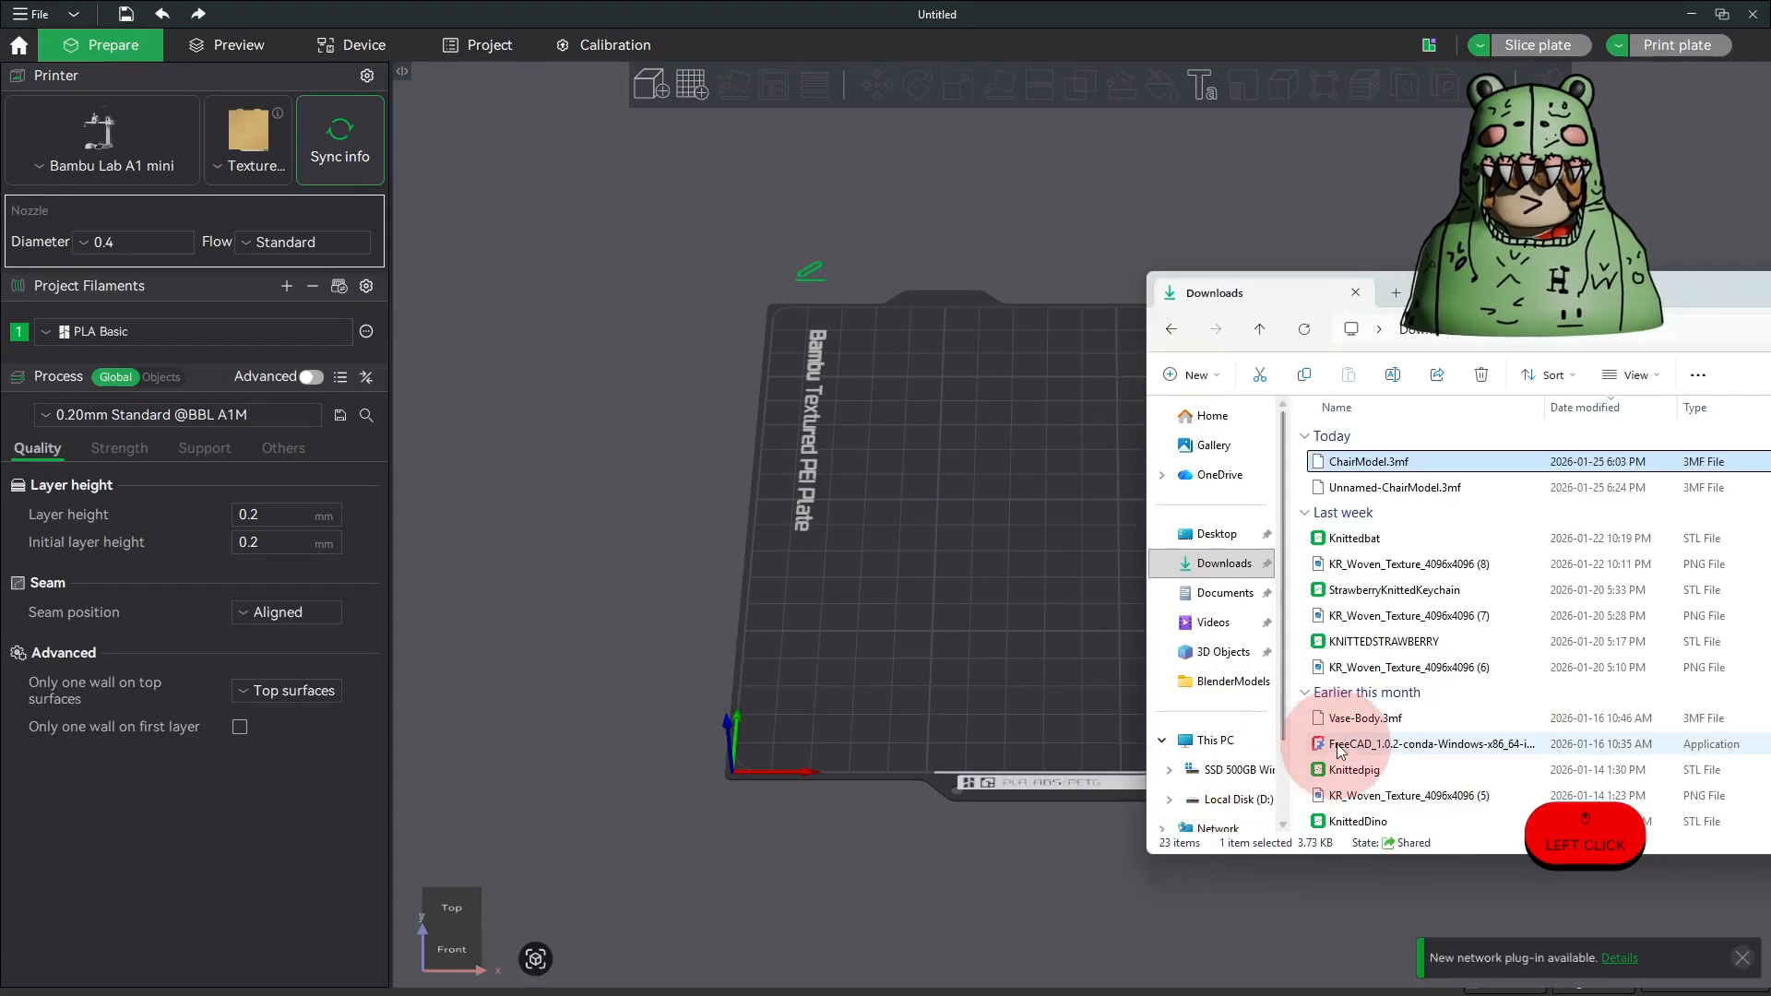
pyautogui.click(1378, 471)
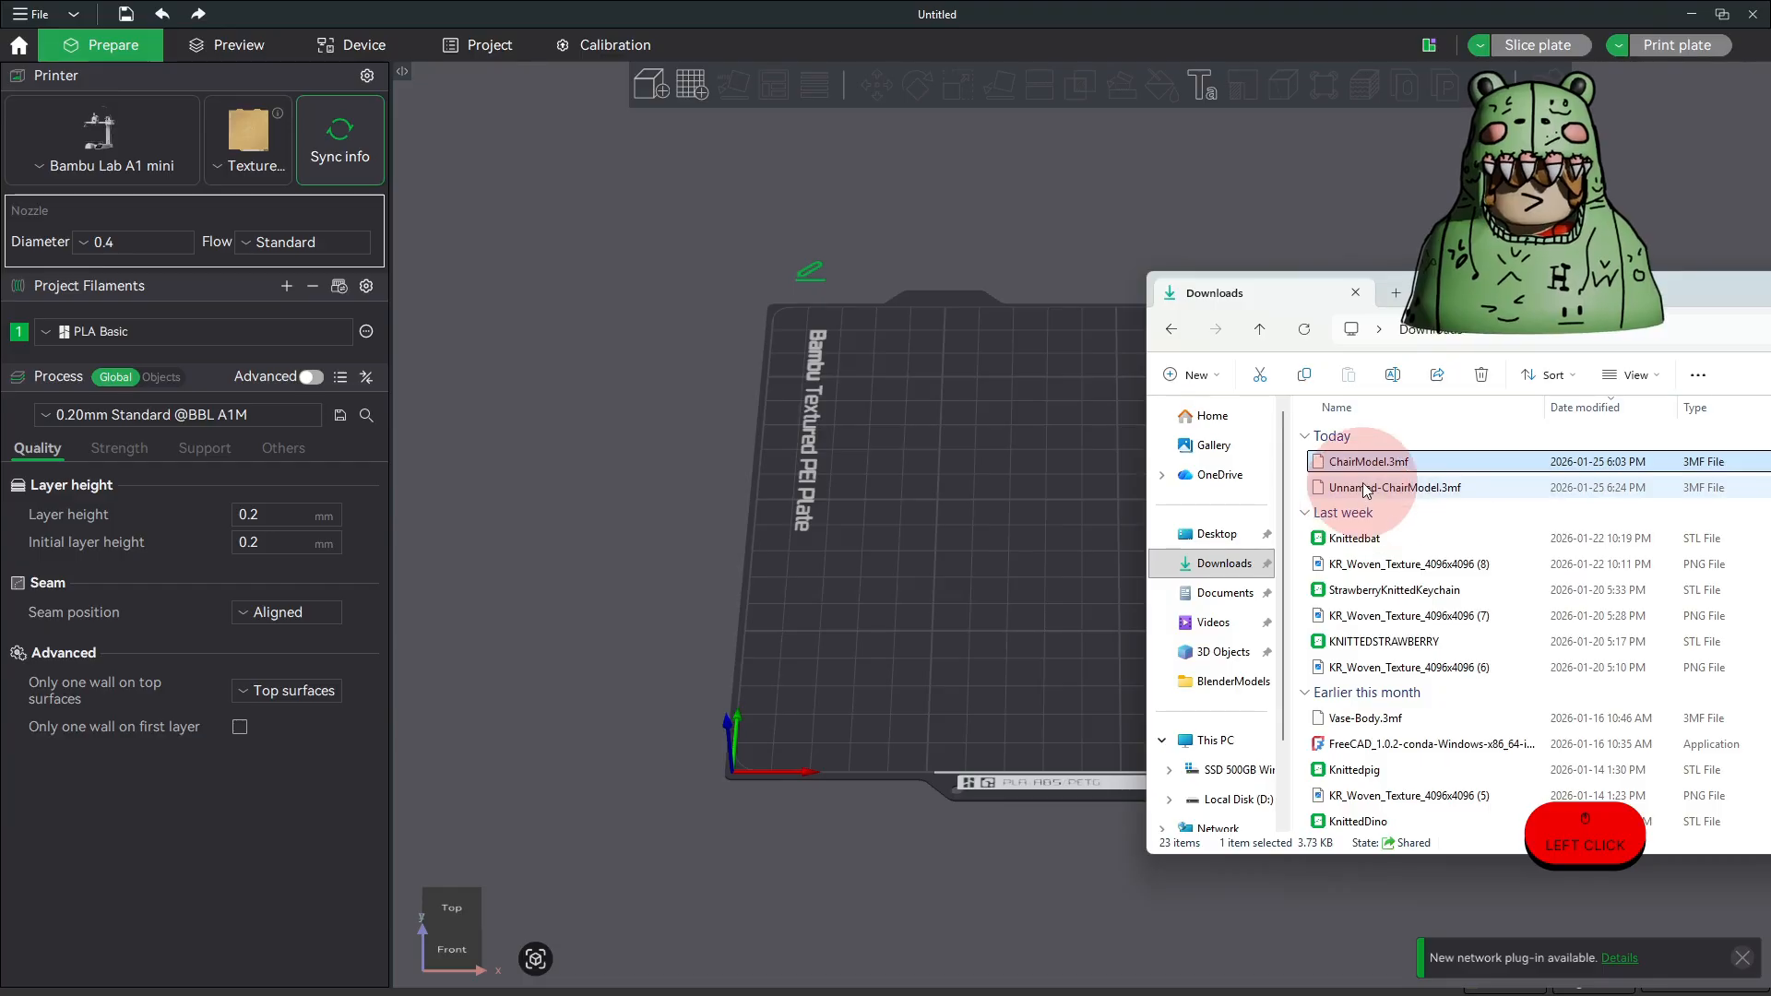
pyautogui.click(1392, 489)
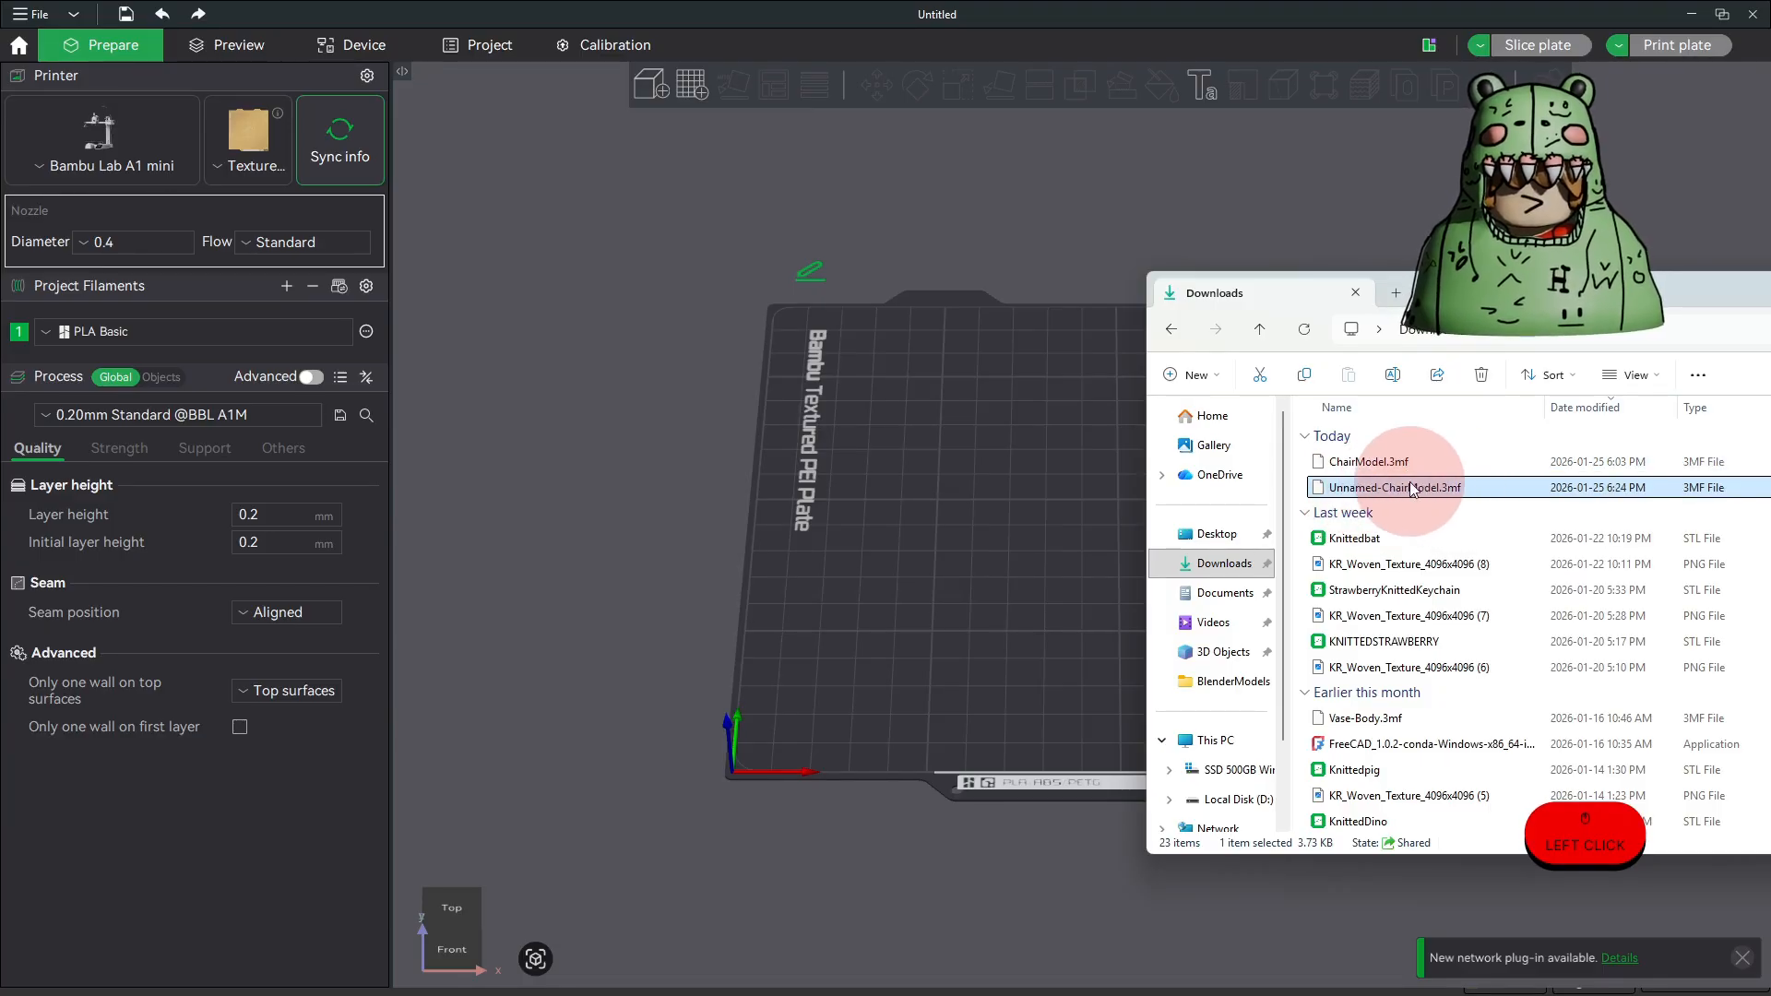
pyautogui.moveTo(1420, 487); pyautogui.dragTo(1004, 507)
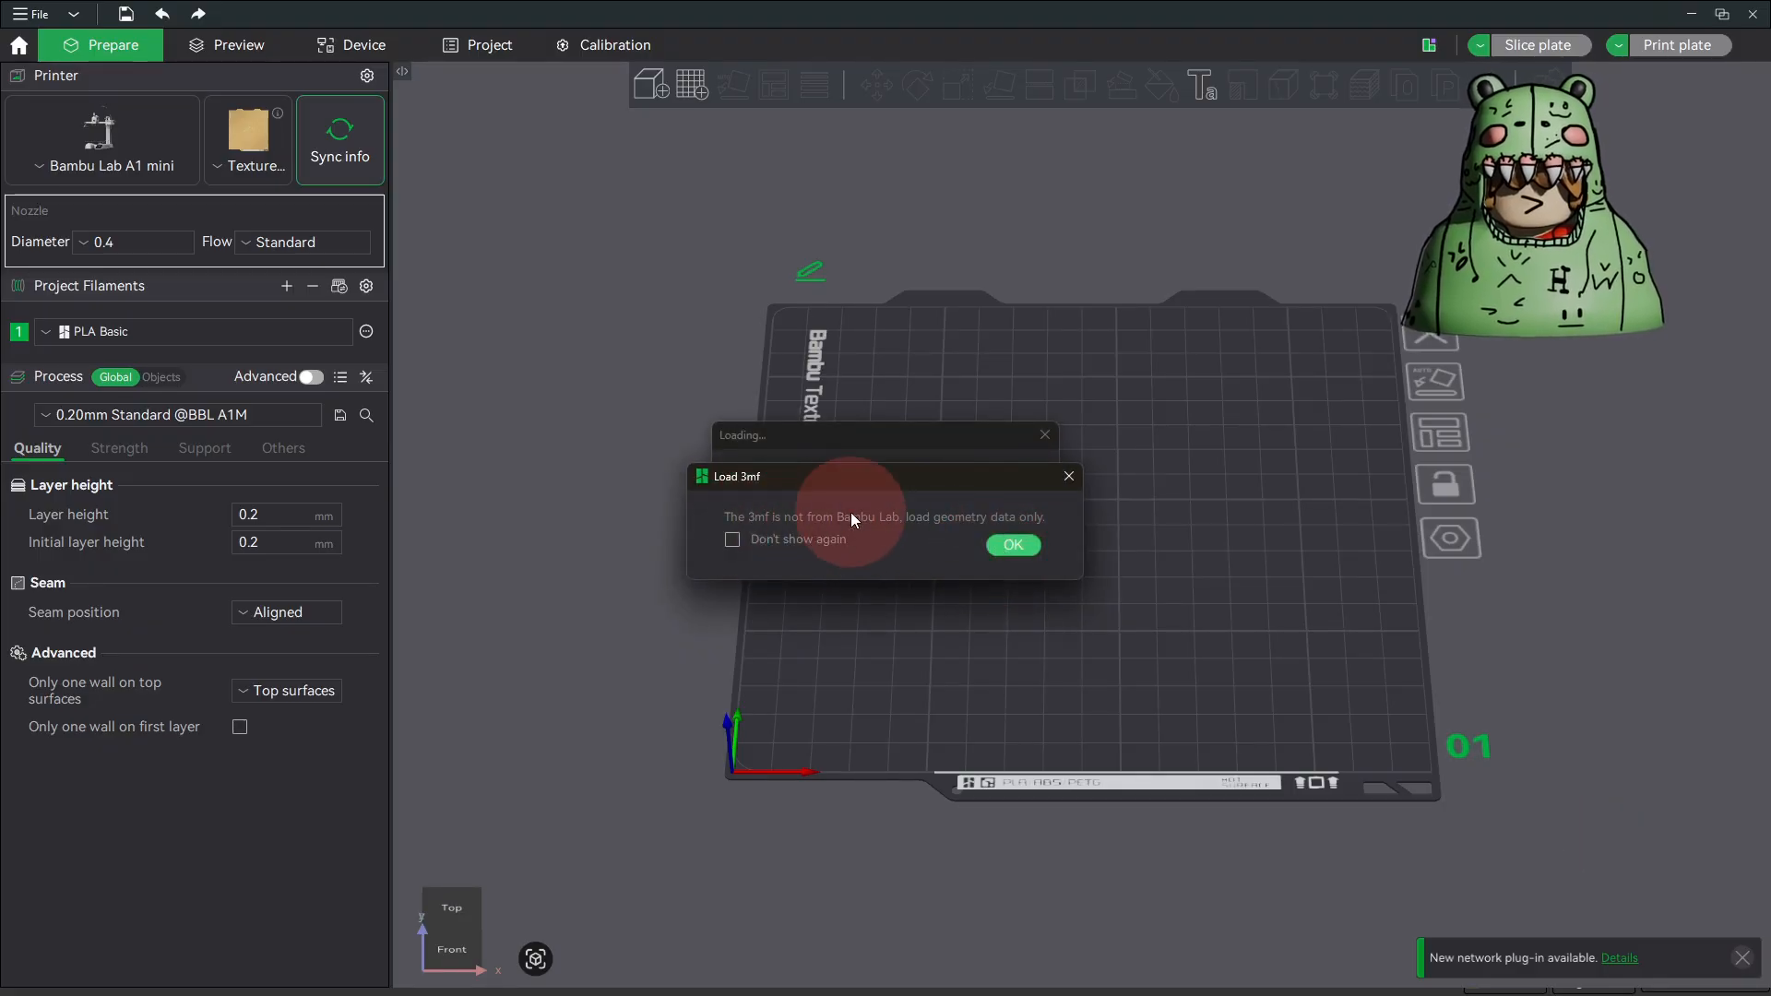
pyautogui.click(1012, 546)
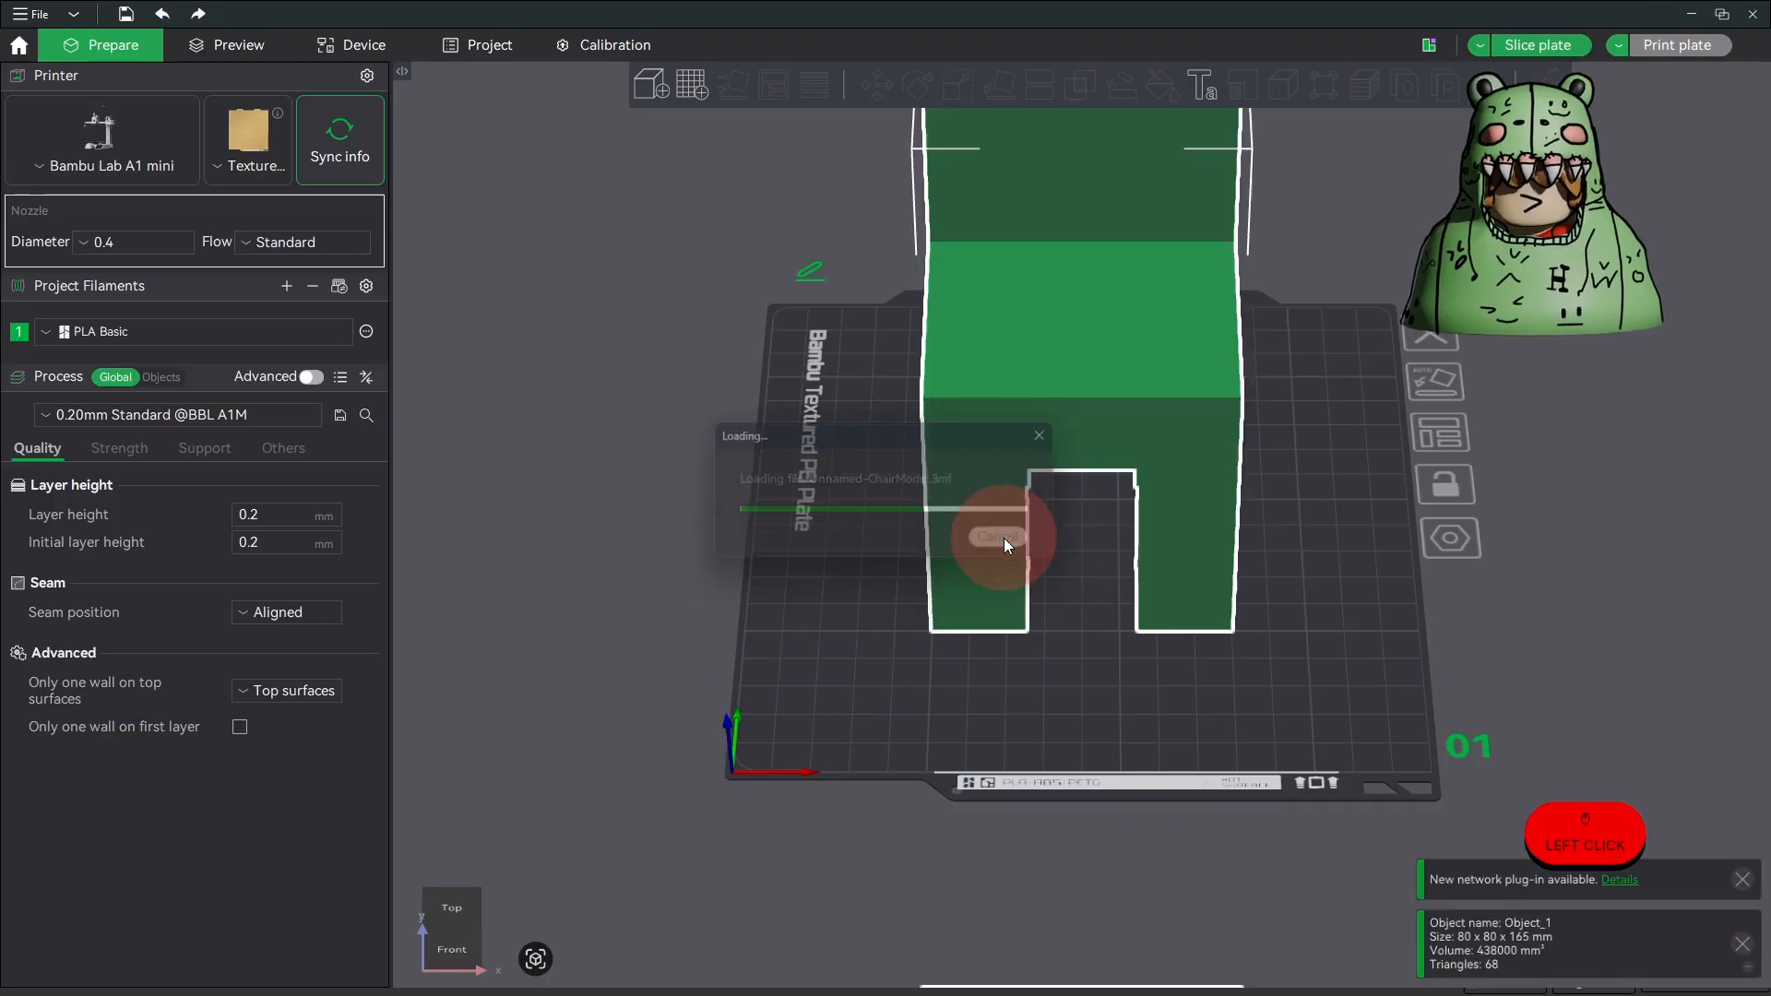
# Step: Measure the chair's front vertical corner edge, its full-height rear edge and the distance between them
pyautogui.moveTo(1020, 560); pyautogui.dragTo(1026, 703)
pyautogui.scroll(2, 1412, 577)
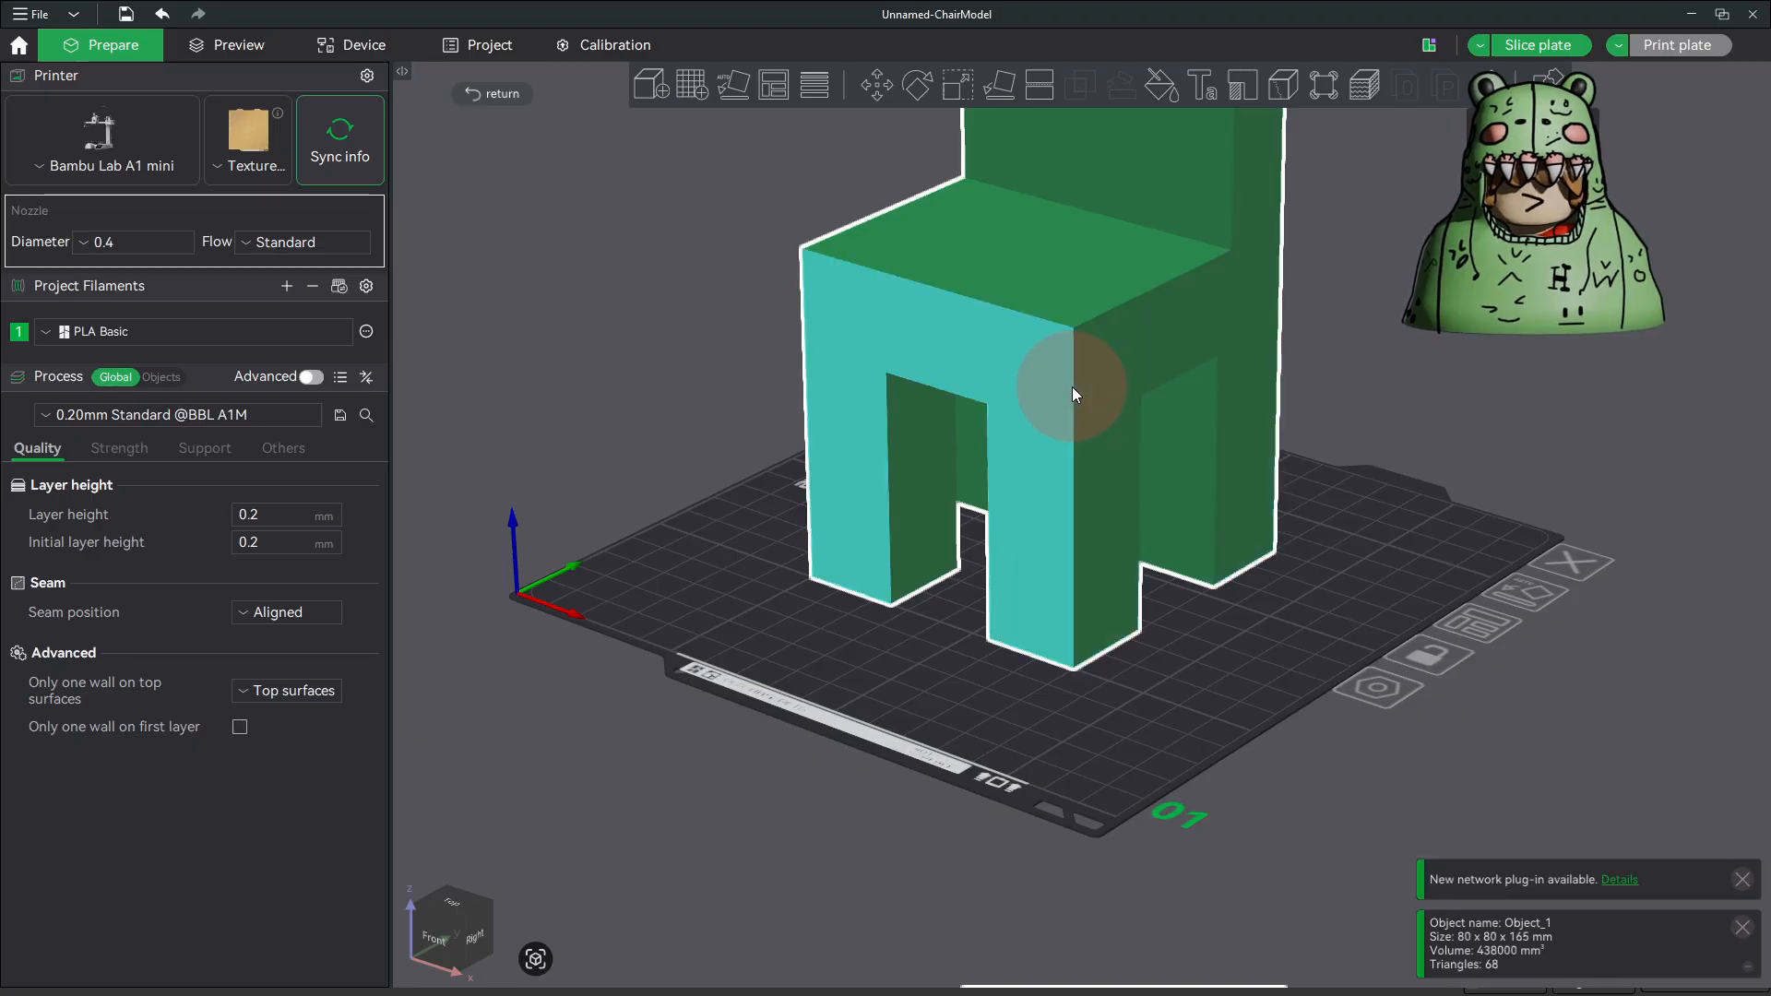
pyautogui.moveTo(1076, 387); pyautogui.dragTo(1173, 693)
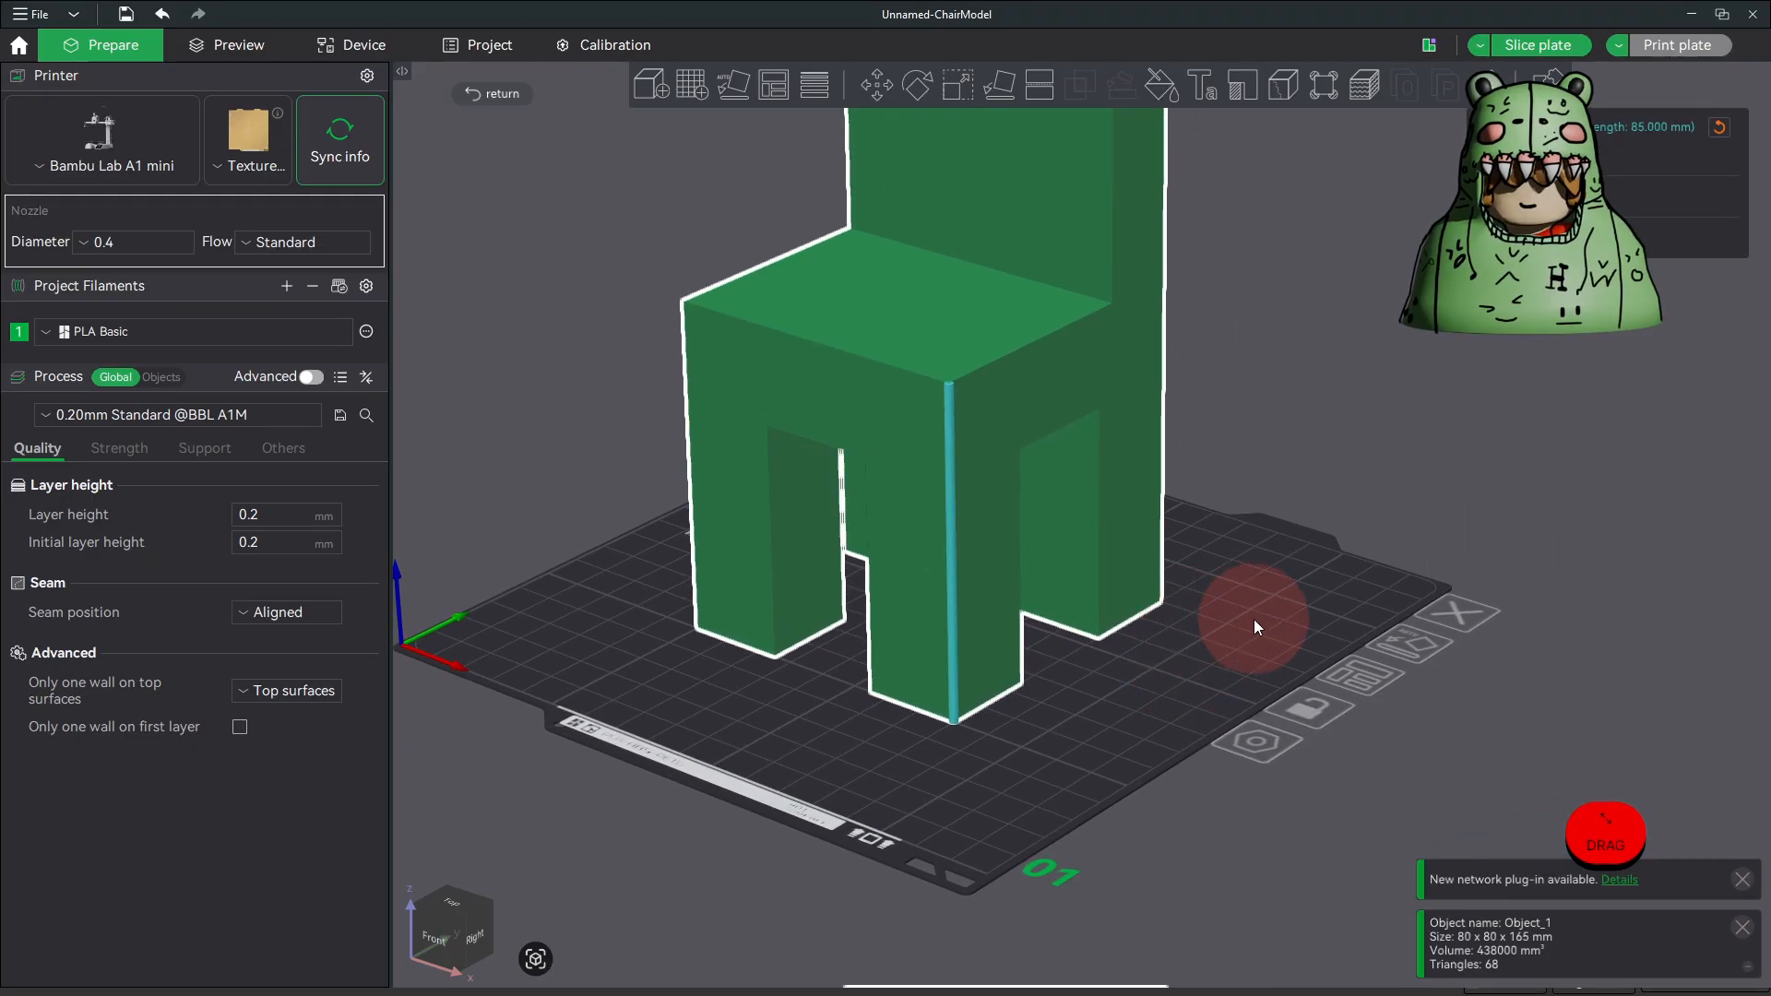
pyautogui.moveTo(1255, 624); pyautogui.dragTo(1213, 635, button='middle')
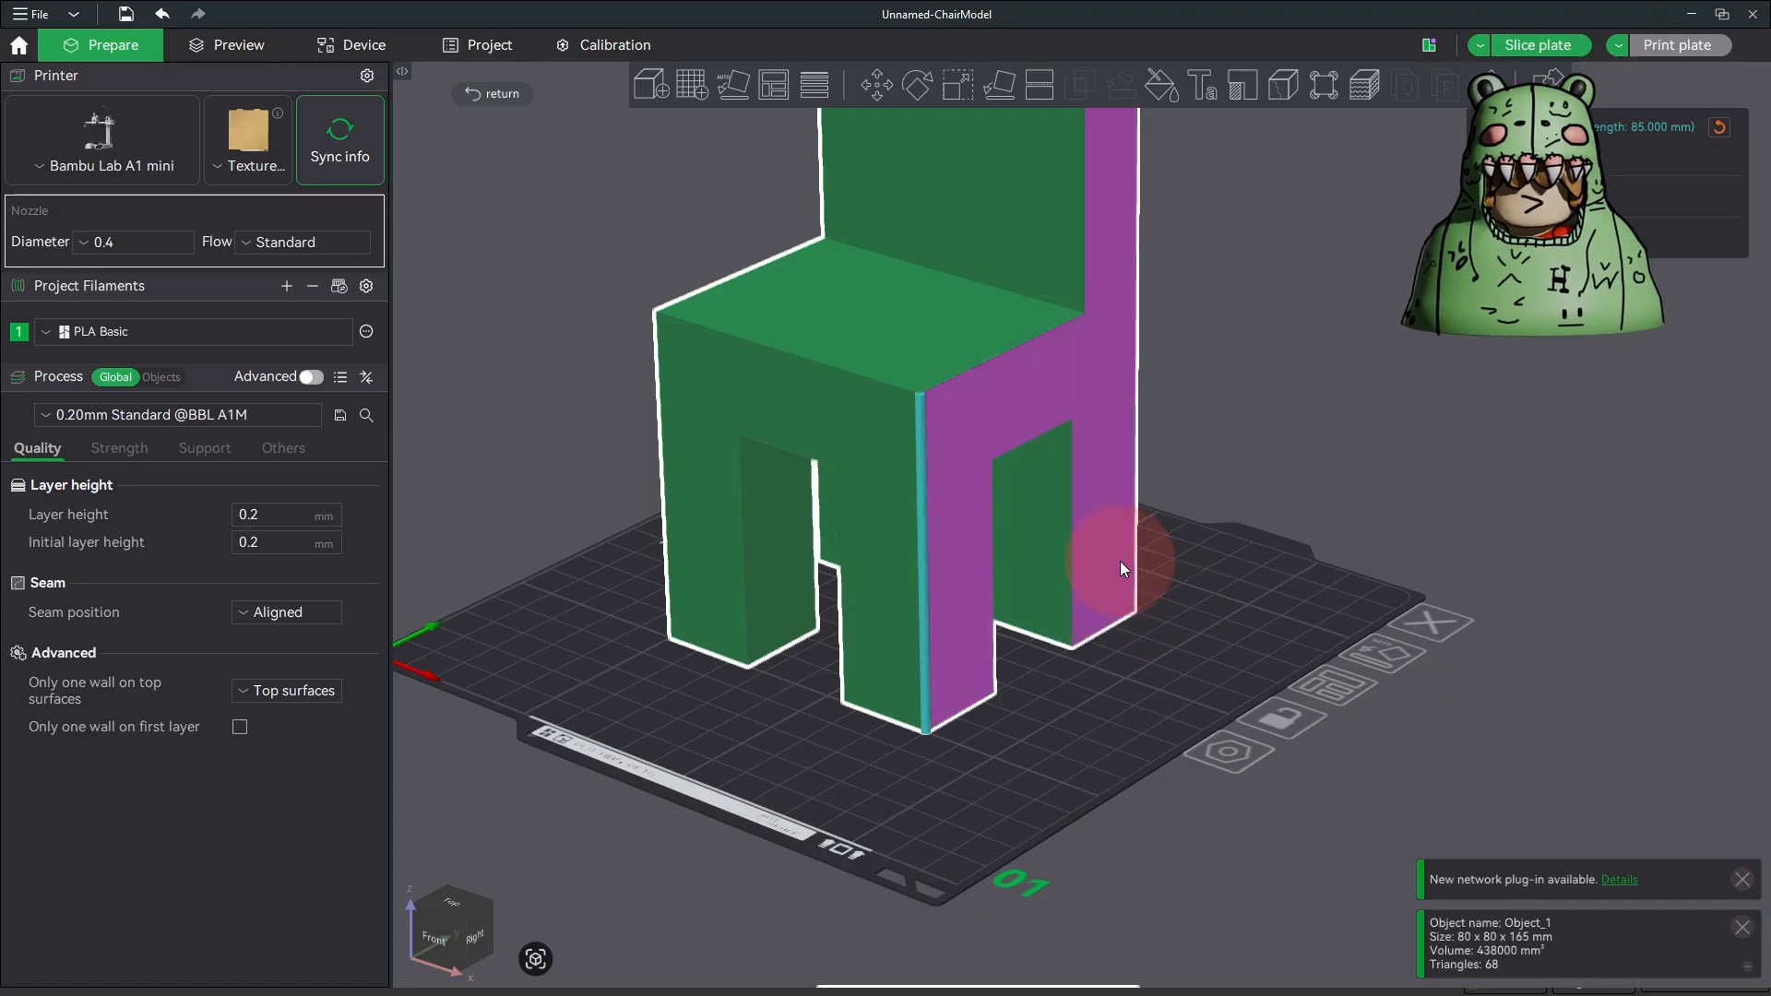
pyautogui.click(1135, 415)
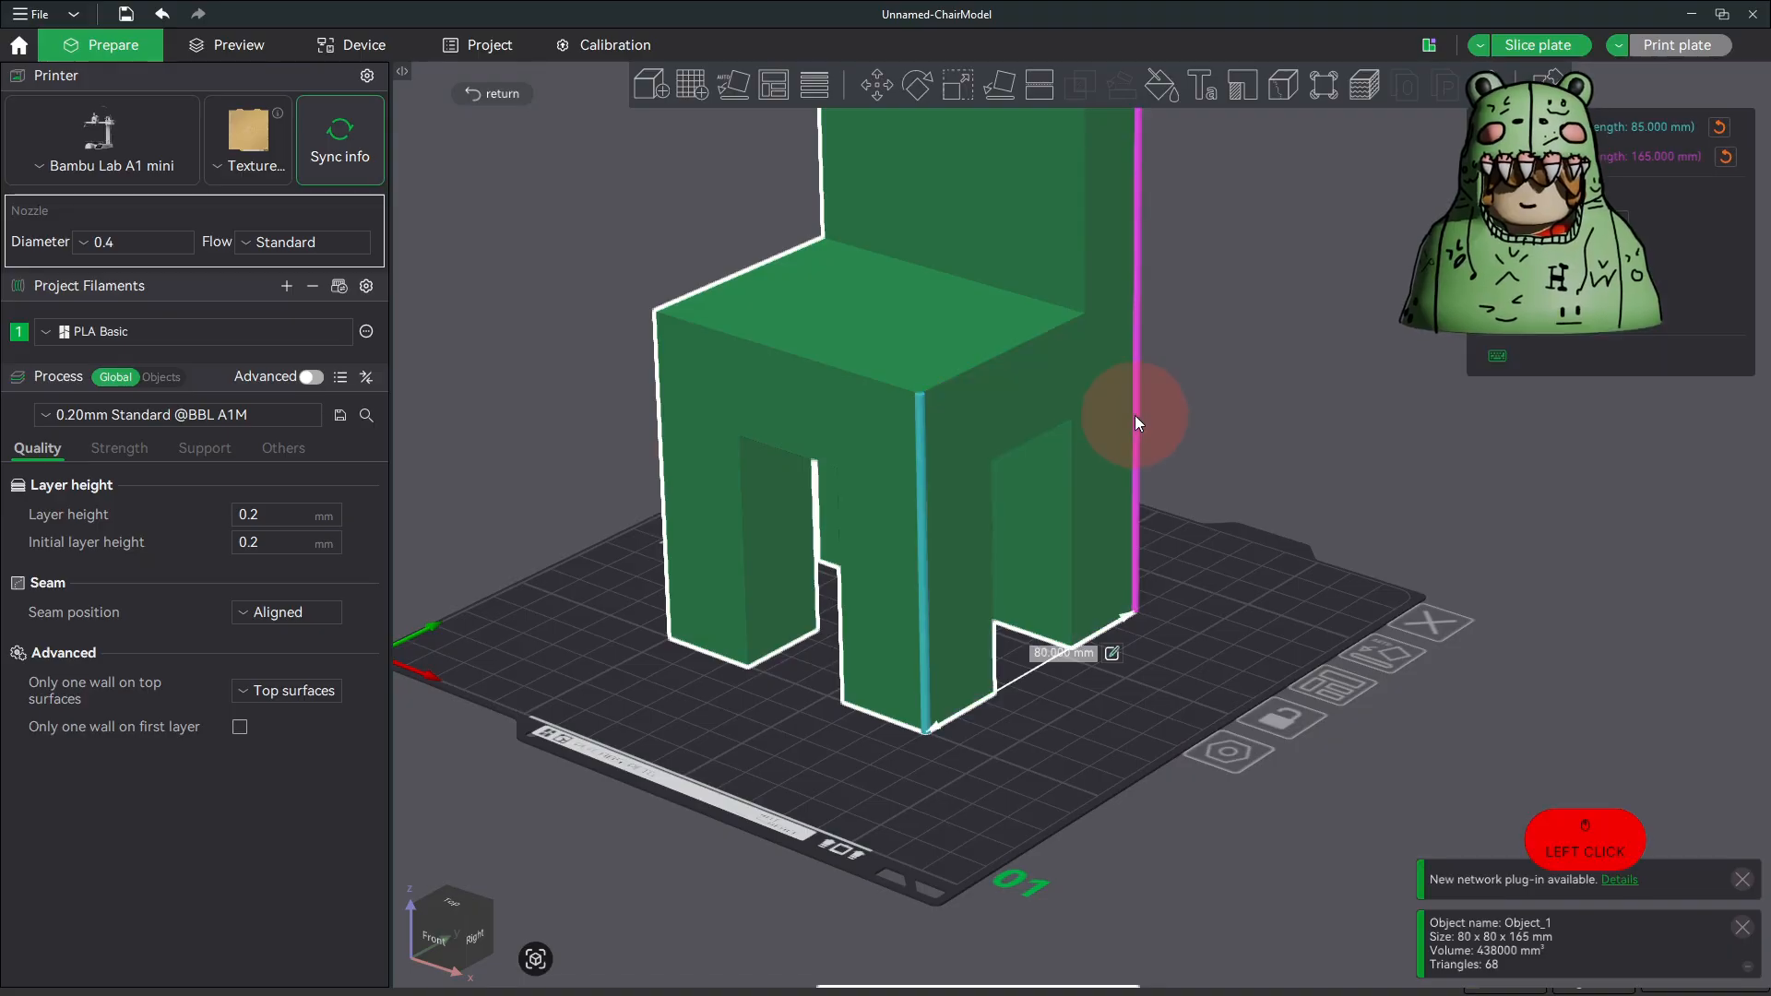
pyautogui.moveTo(1201, 430); pyautogui.dragTo(1171, 601, button='middle')
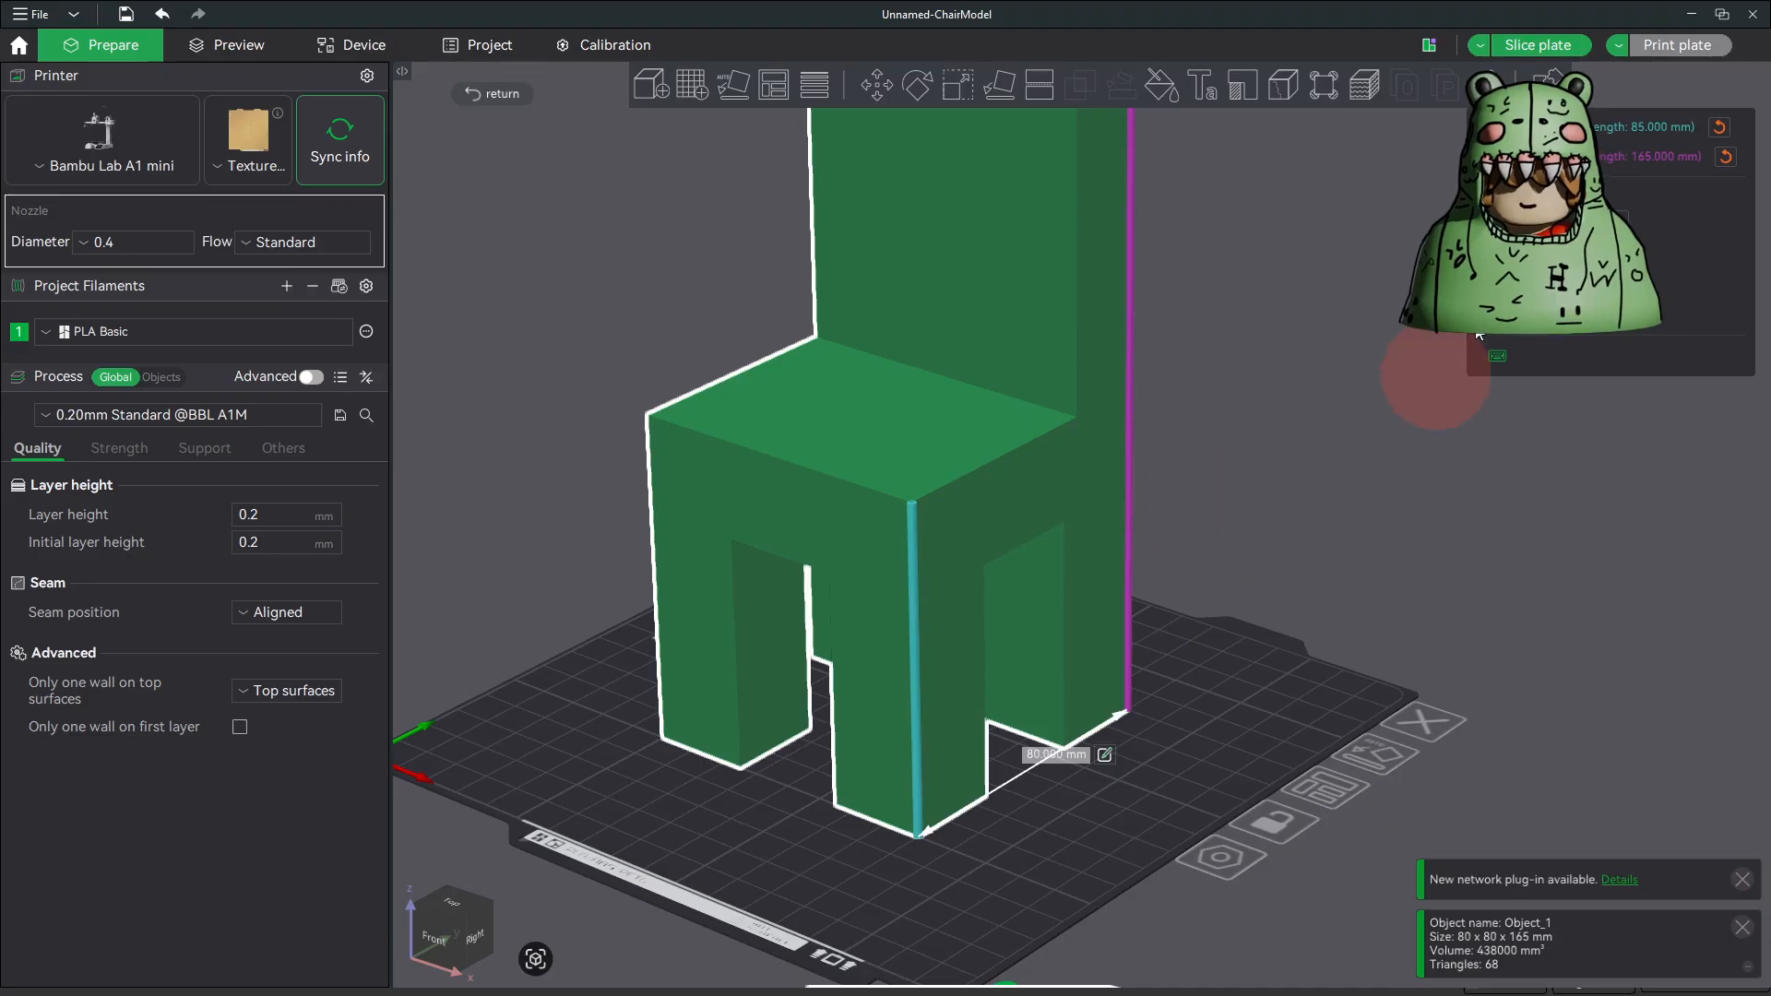
# Step: Slice the plate and set the preview's color scheme to Line Type
pyautogui.click(1530, 45)
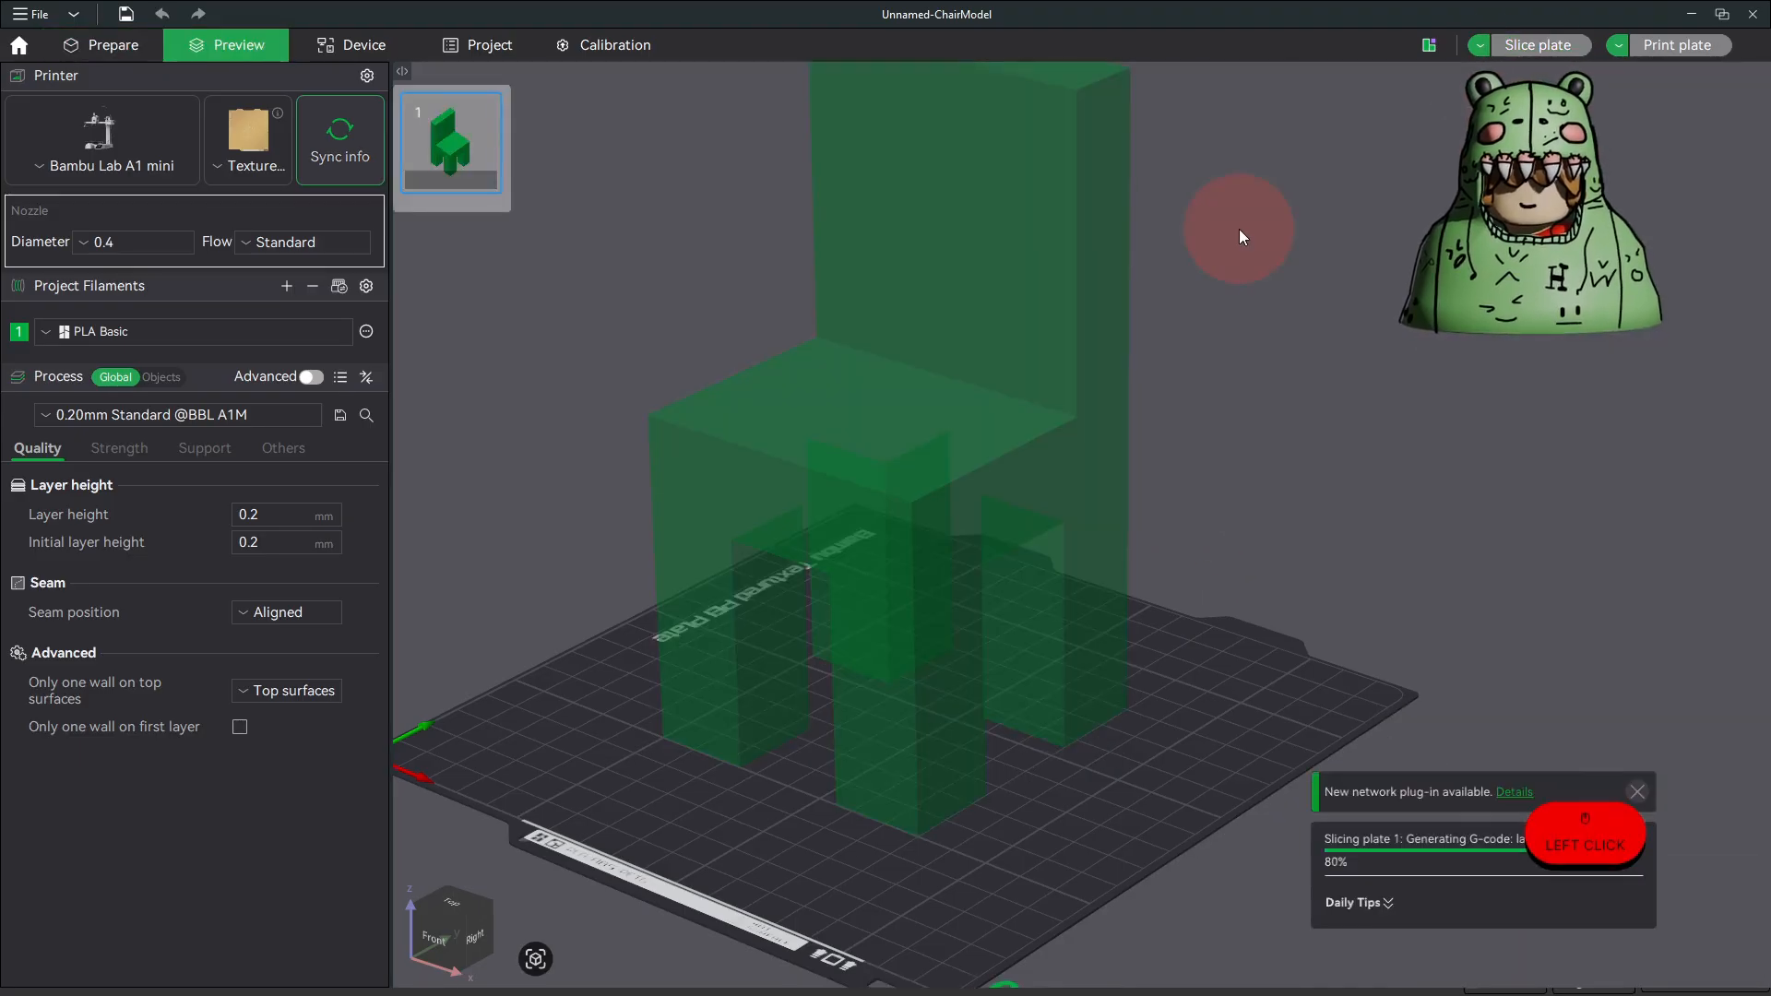
pyautogui.moveTo(1237, 229); pyautogui.dragTo(1103, 624)
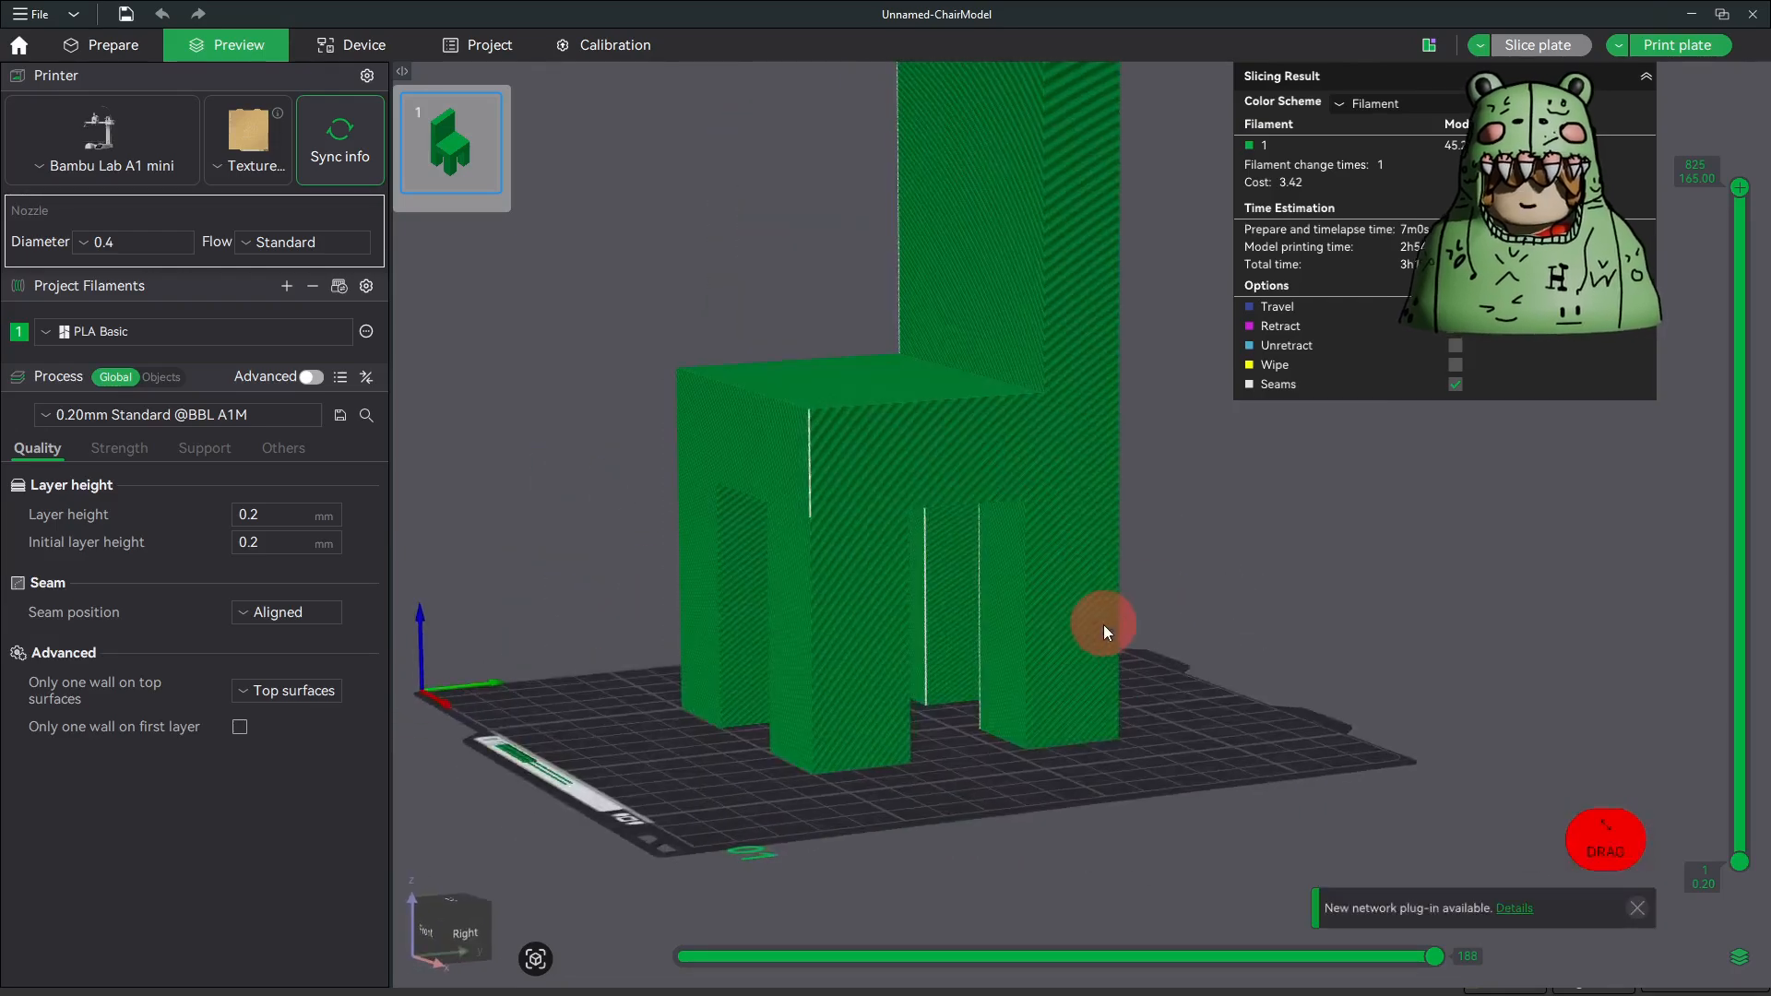
pyautogui.click(1381, 105)
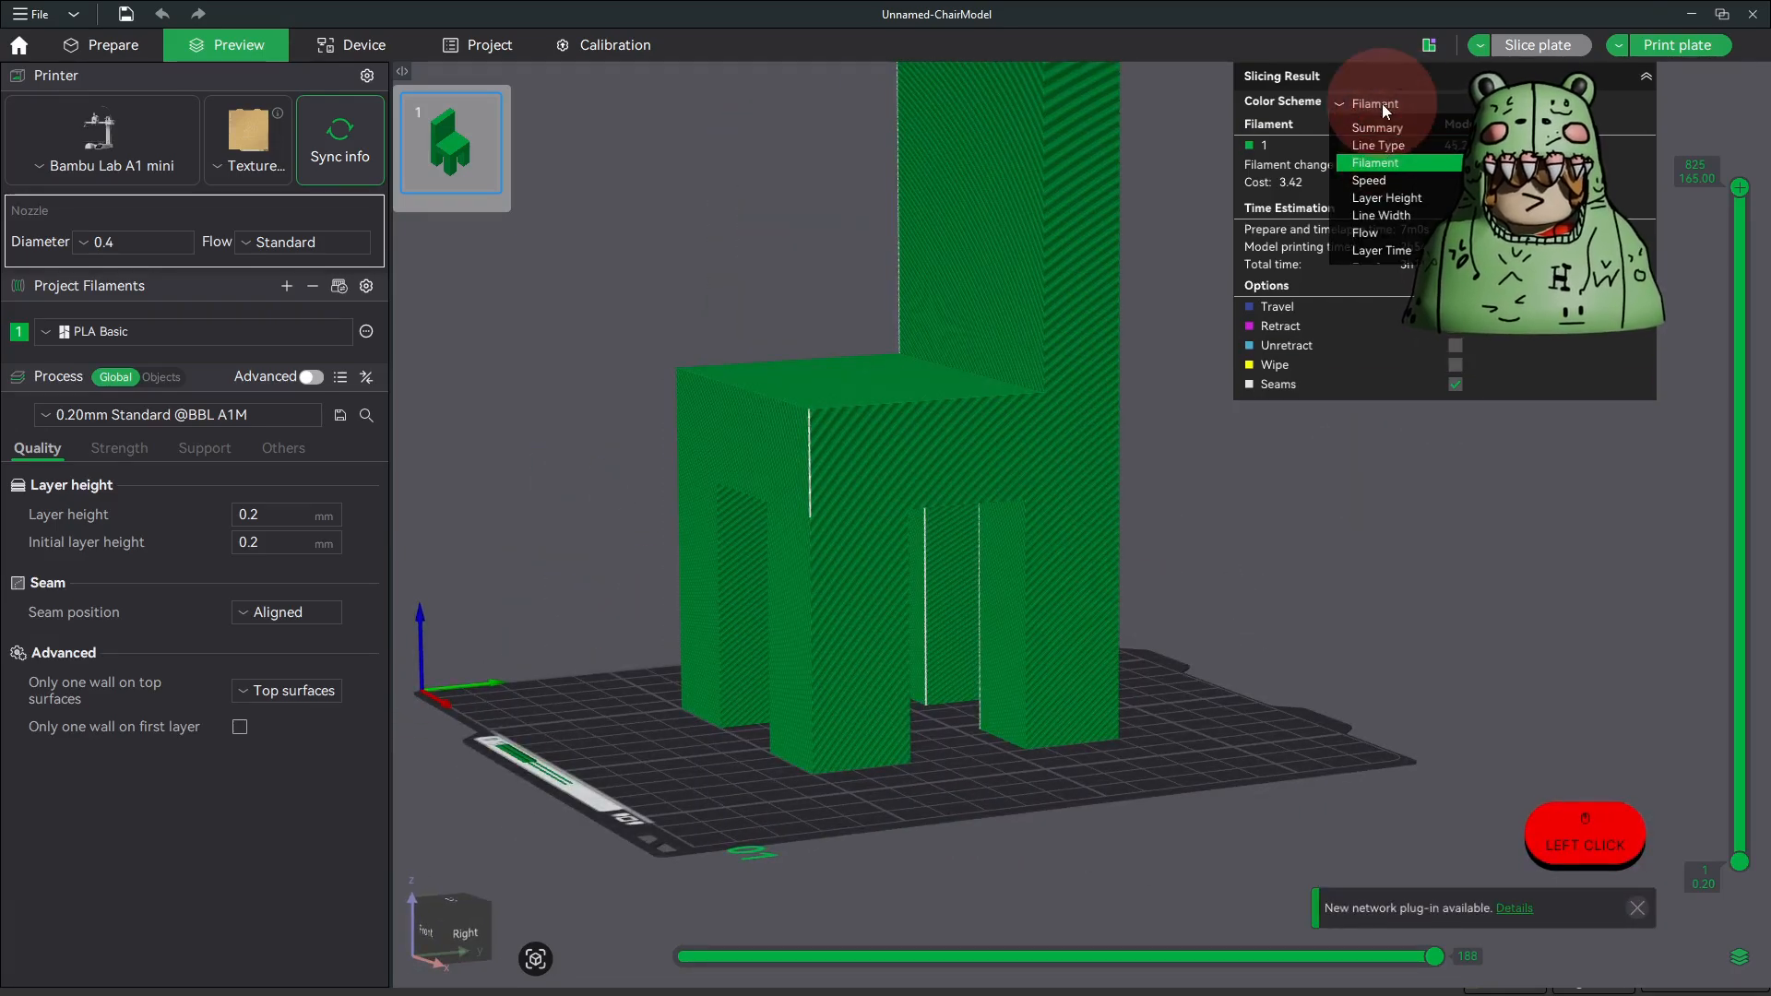
pyautogui.click(1378, 145)
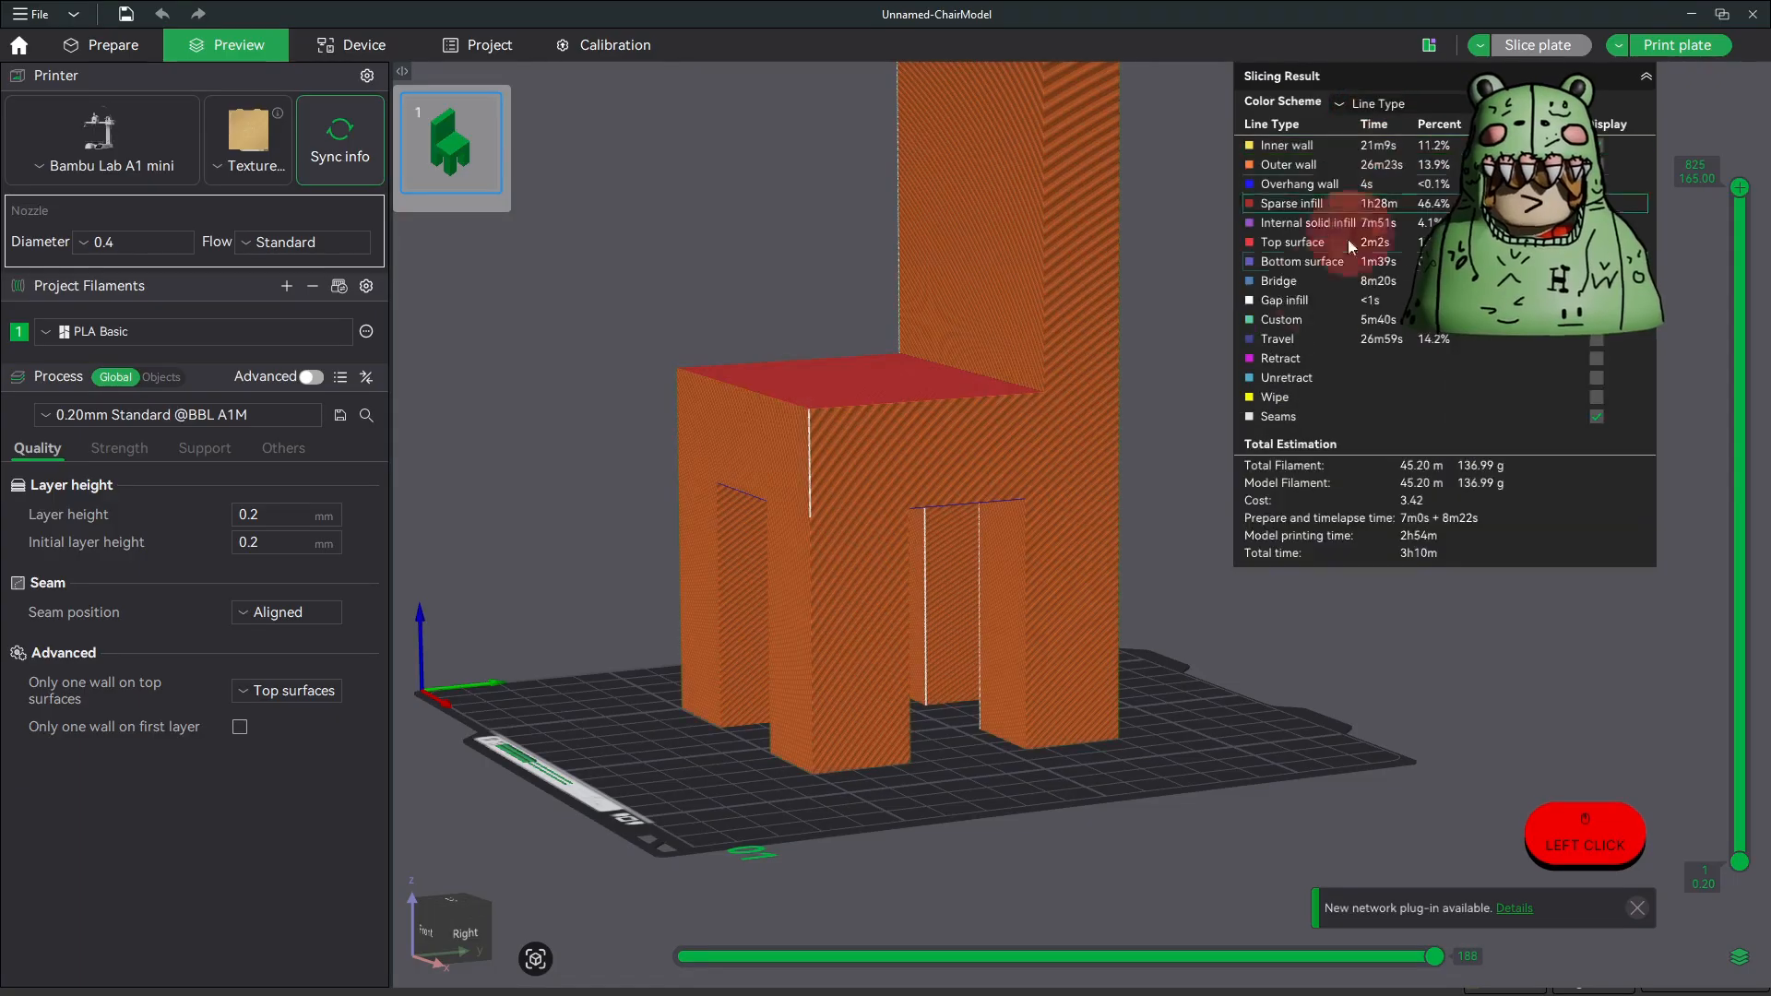
# Step: Examine the sliced chair from below and from the sides, checking the bridges and overhangs between the legs
pyautogui.click(1160, 770)
pyautogui.moveTo(1160, 770); pyautogui.dragTo(1021, 574)
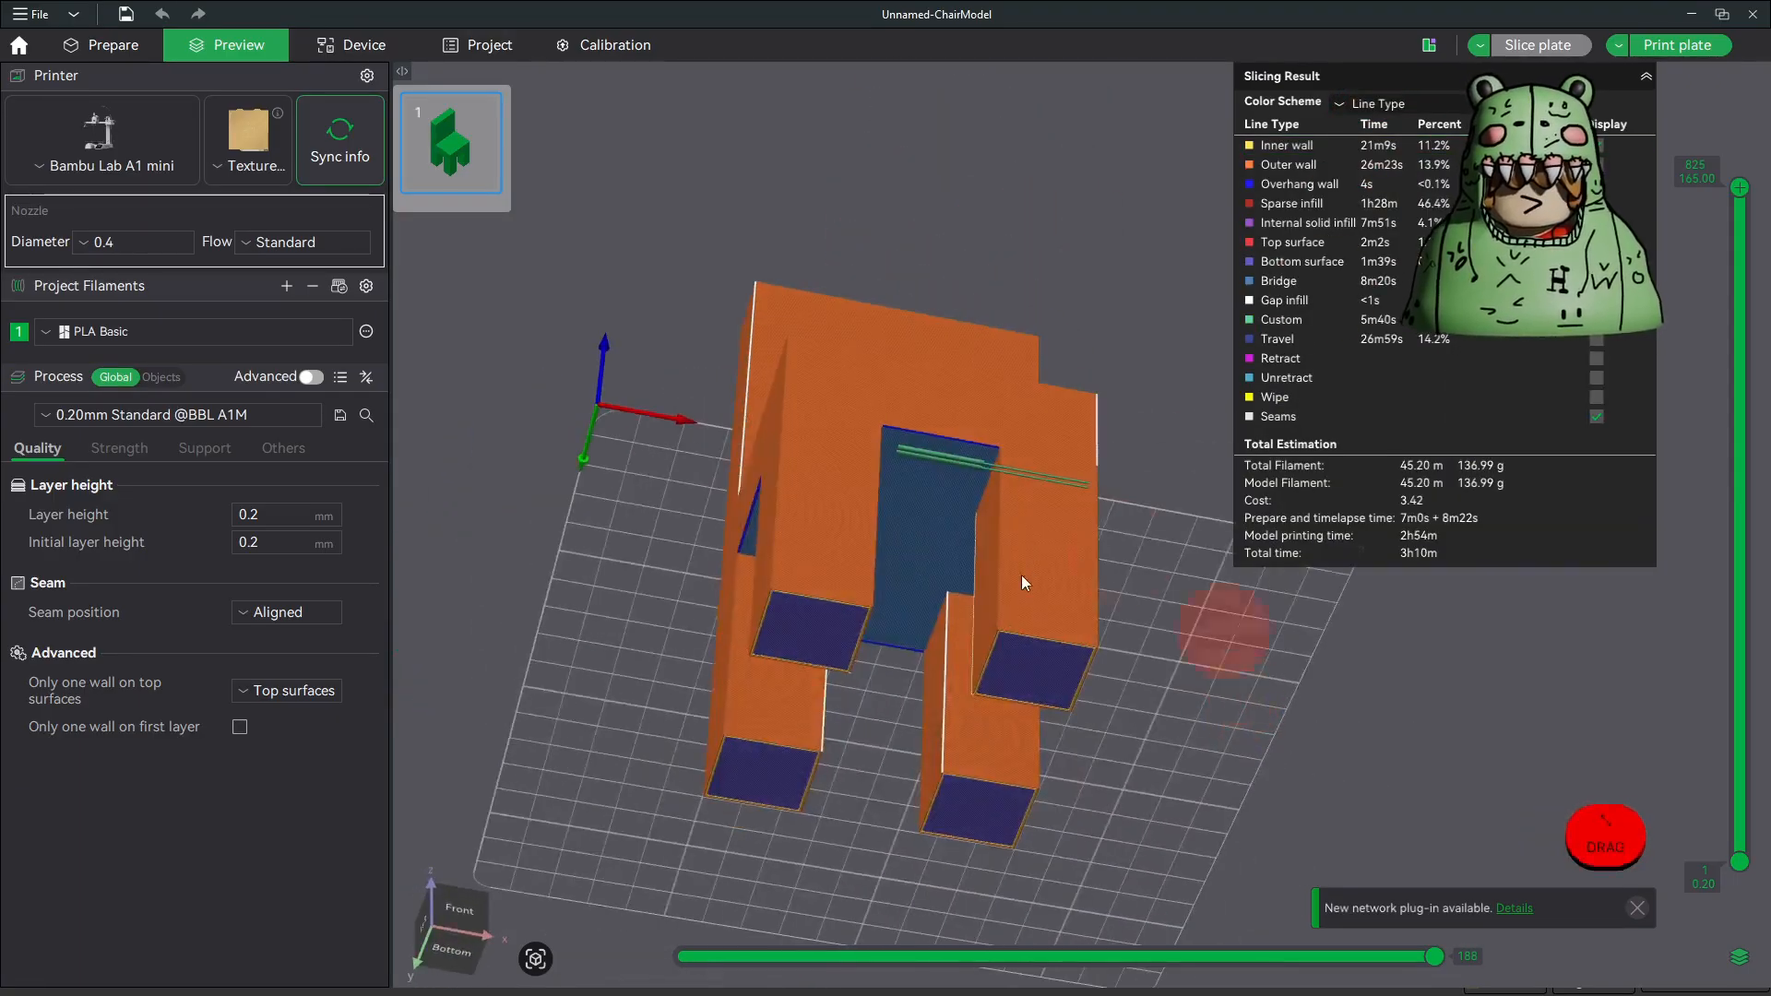
pyautogui.moveTo(927, 535); pyautogui.dragTo(1018, 611)
pyautogui.moveTo(933, 493); pyautogui.dragTo(1034, 517)
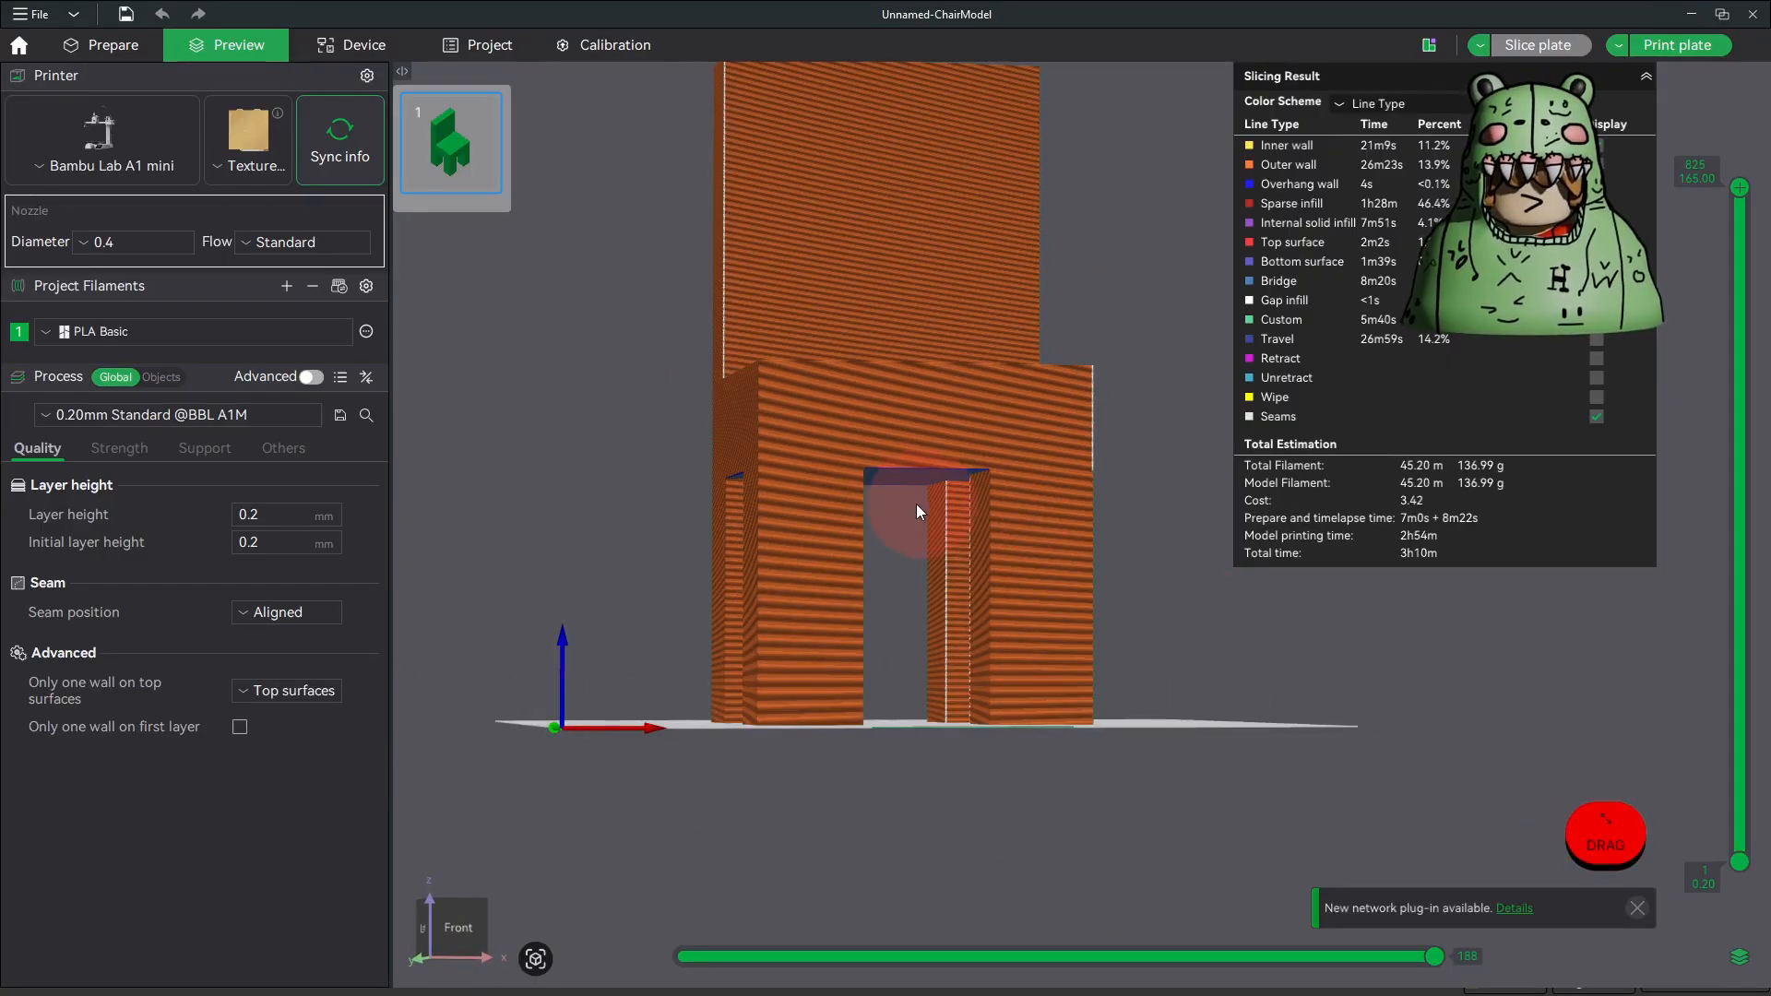
pyautogui.moveTo(898, 491); pyautogui.dragTo(941, 517)
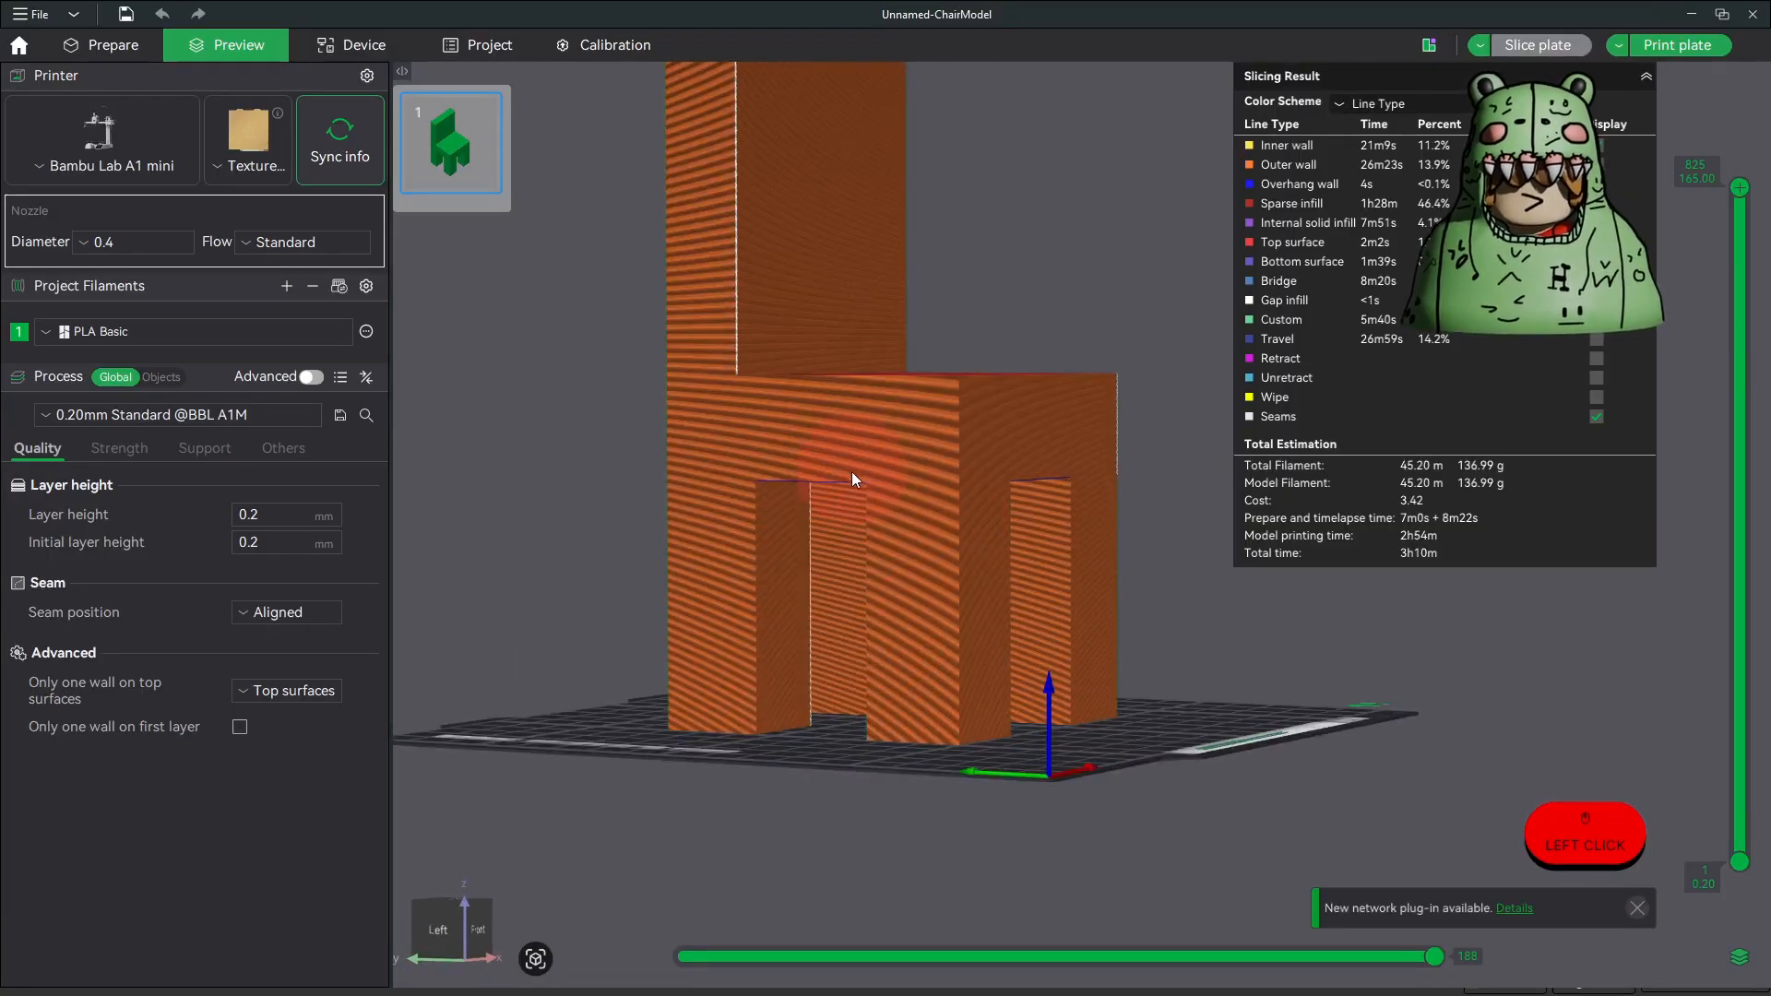
pyautogui.moveTo(875, 727); pyautogui.dragTo(760, 645)
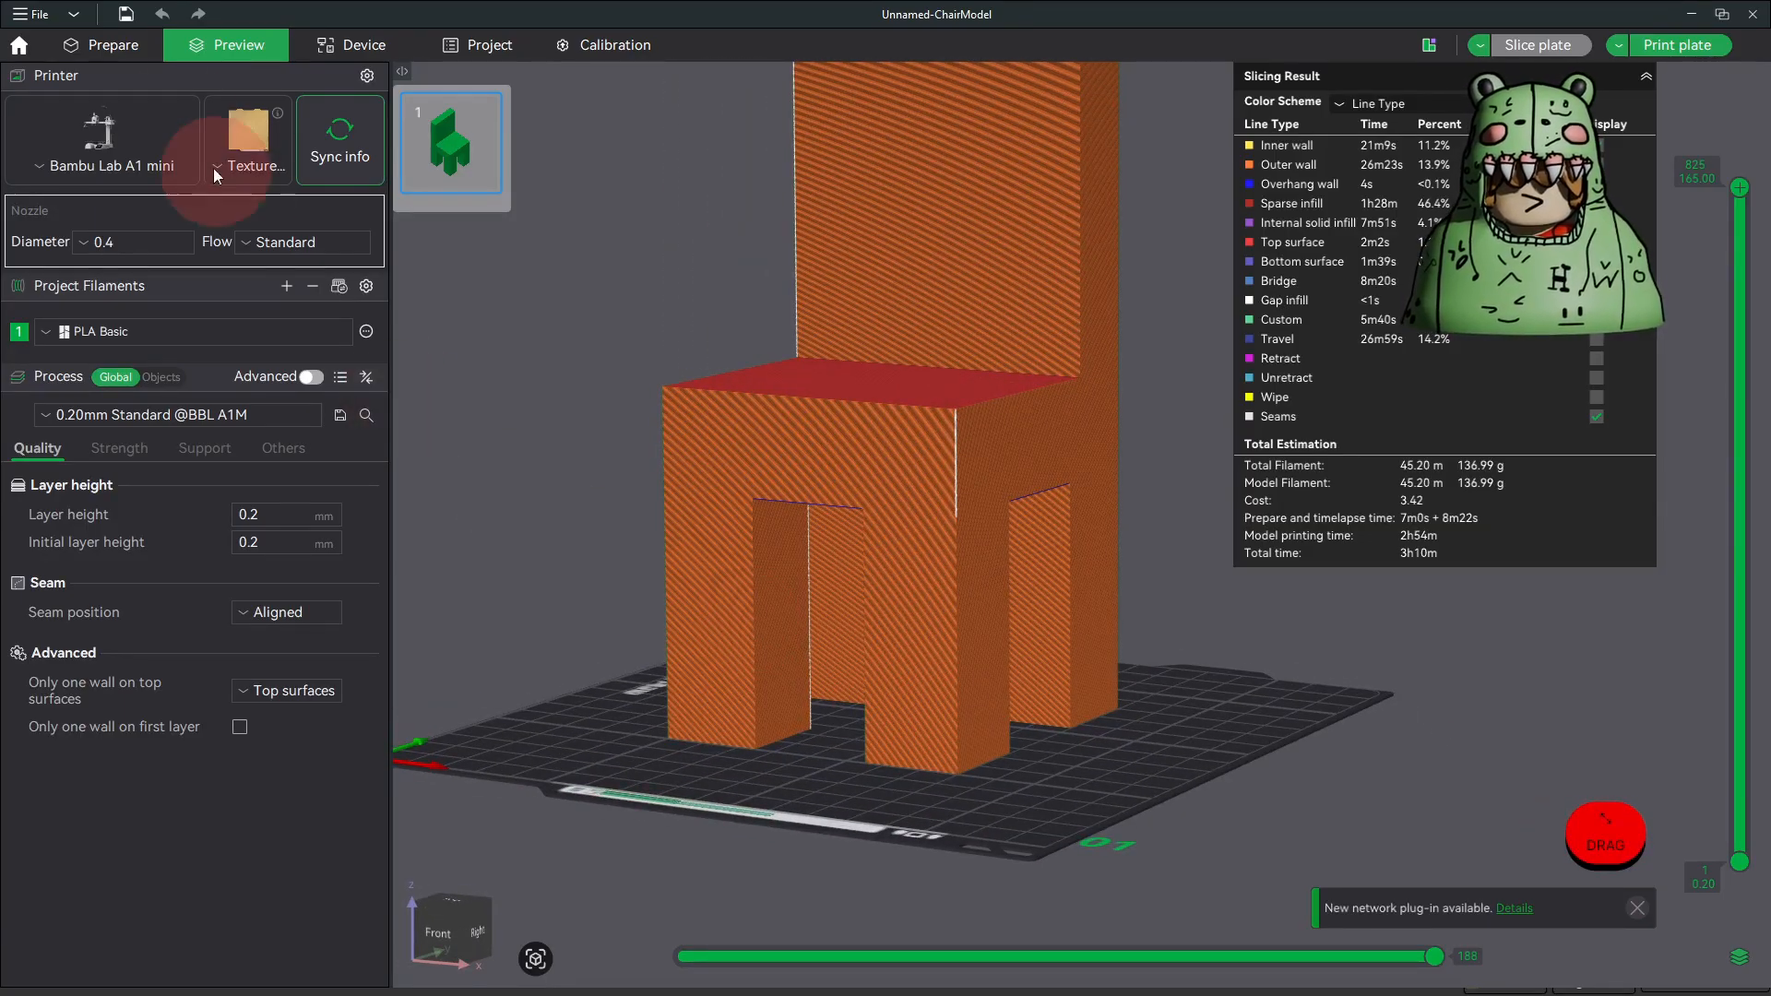
# Step: Enable supports of type tree(auto) for the chair and slice the plate again
pyautogui.click(107, 48)
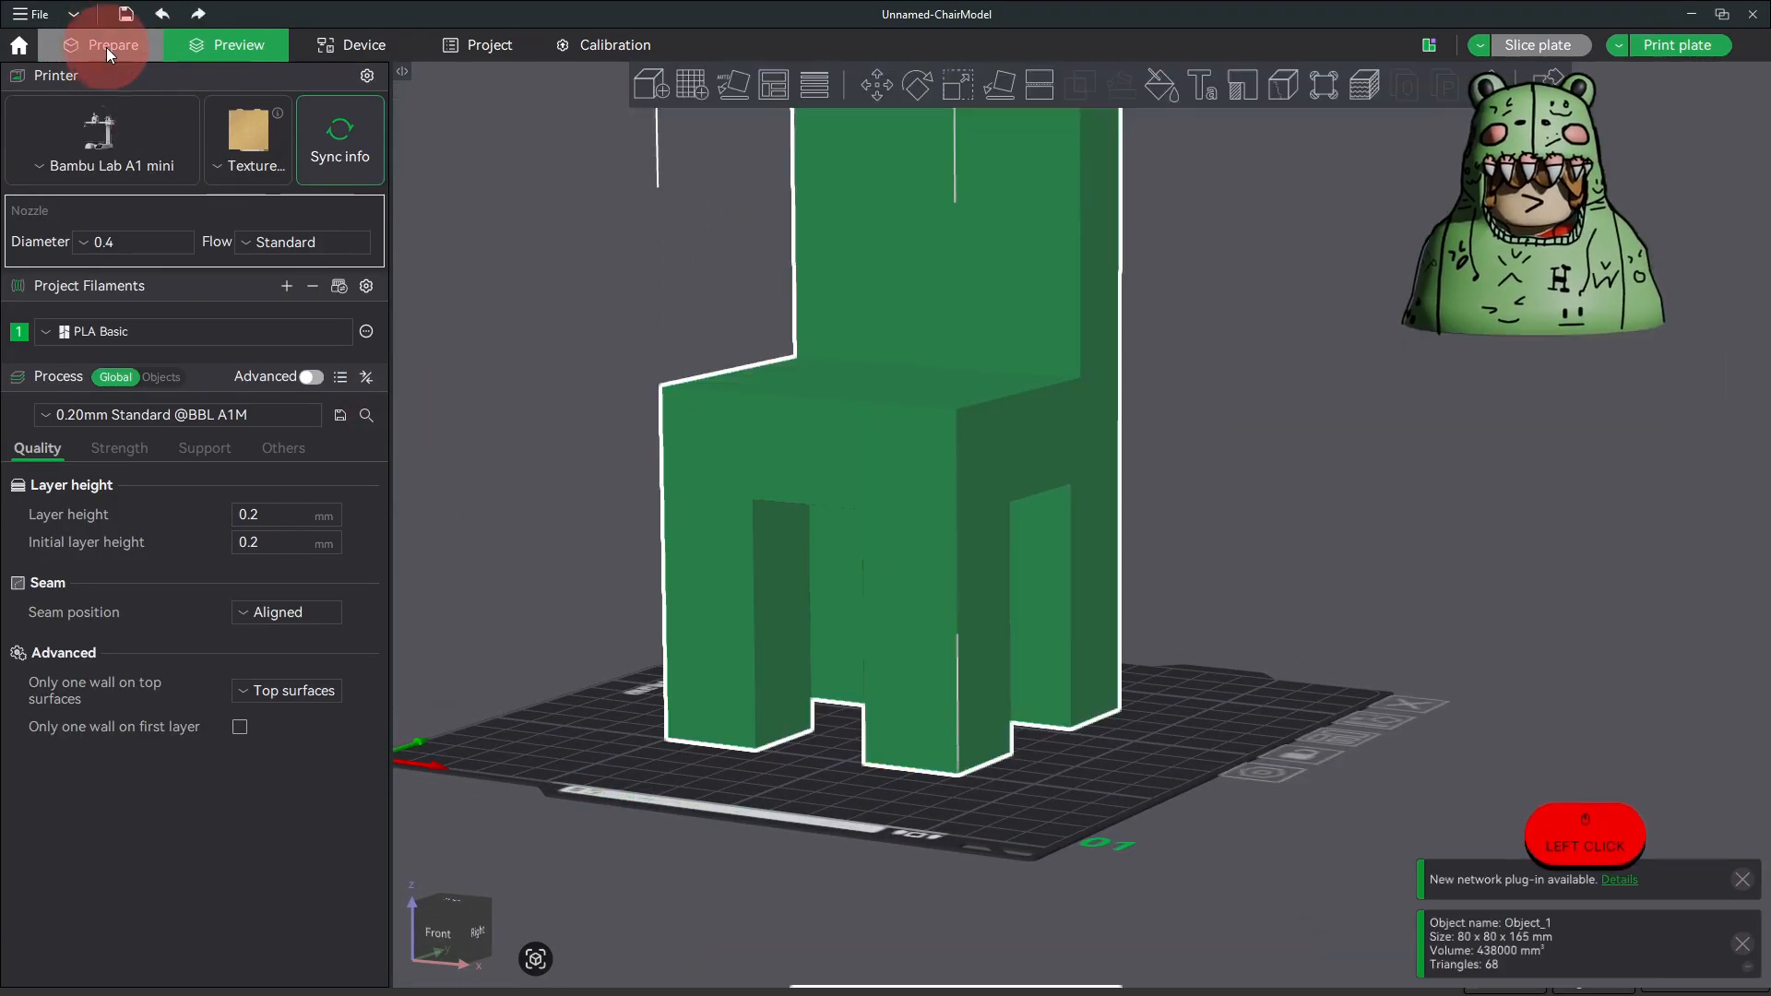
pyautogui.click(202, 449)
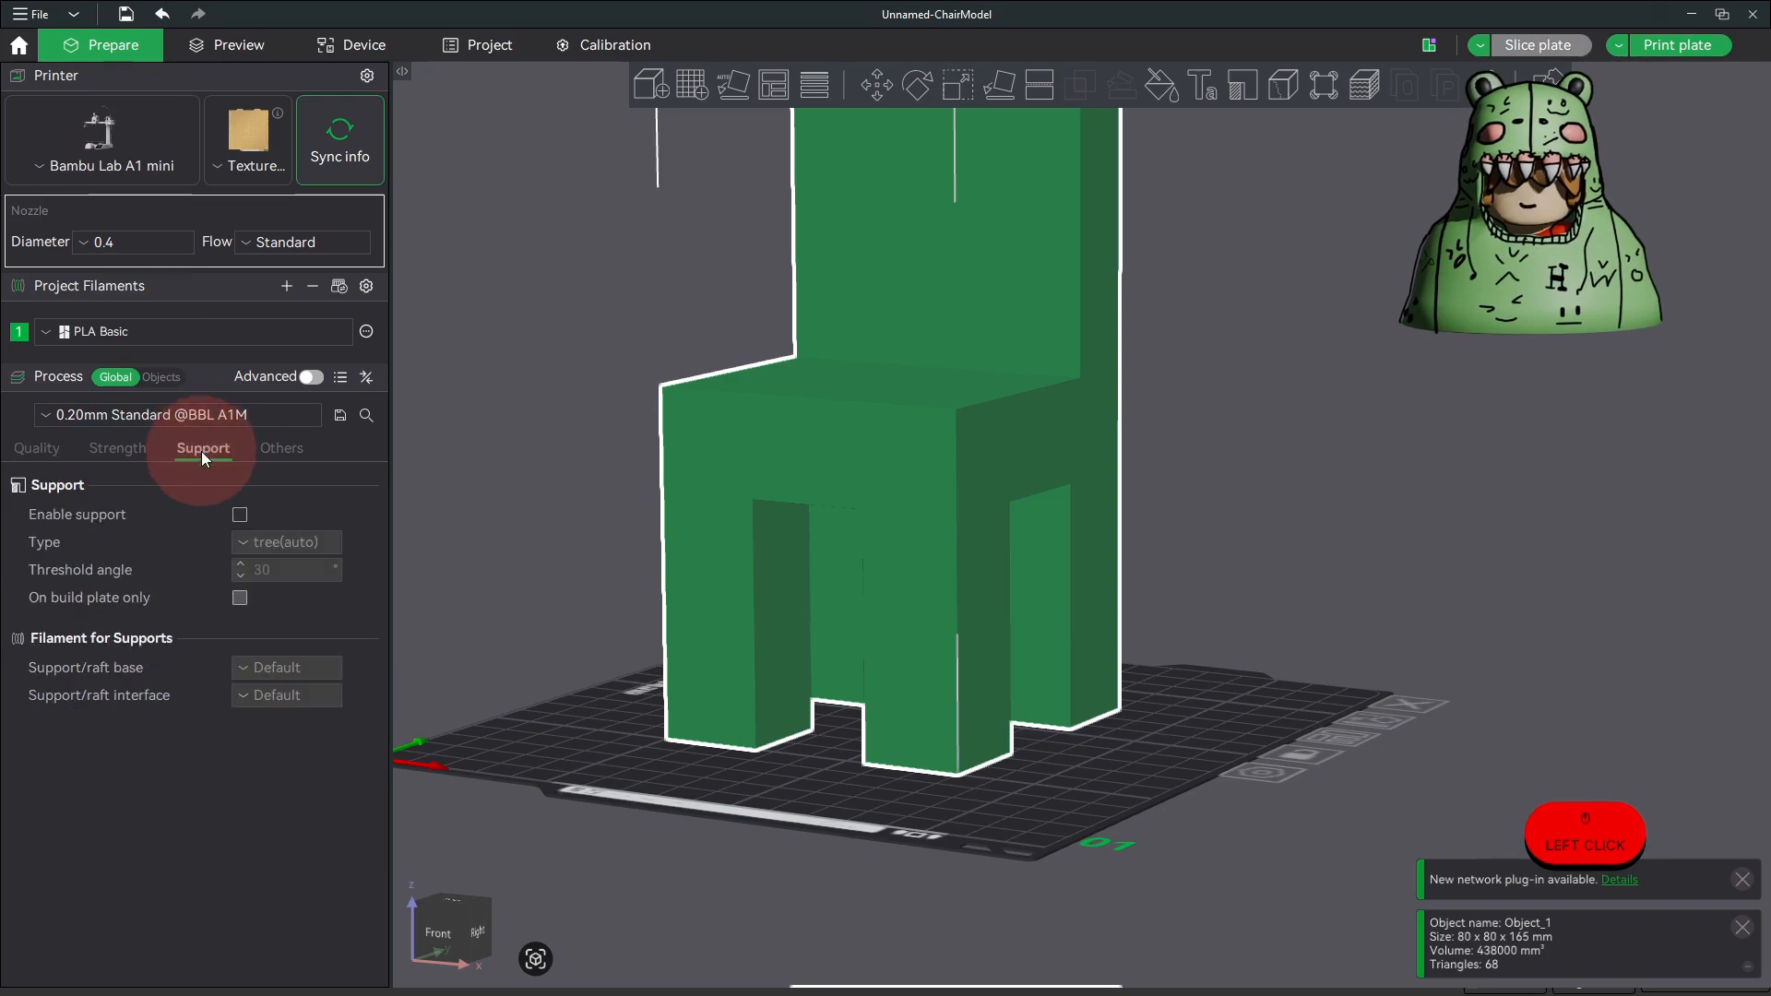
pyautogui.click(240, 514)
pyautogui.click(323, 543)
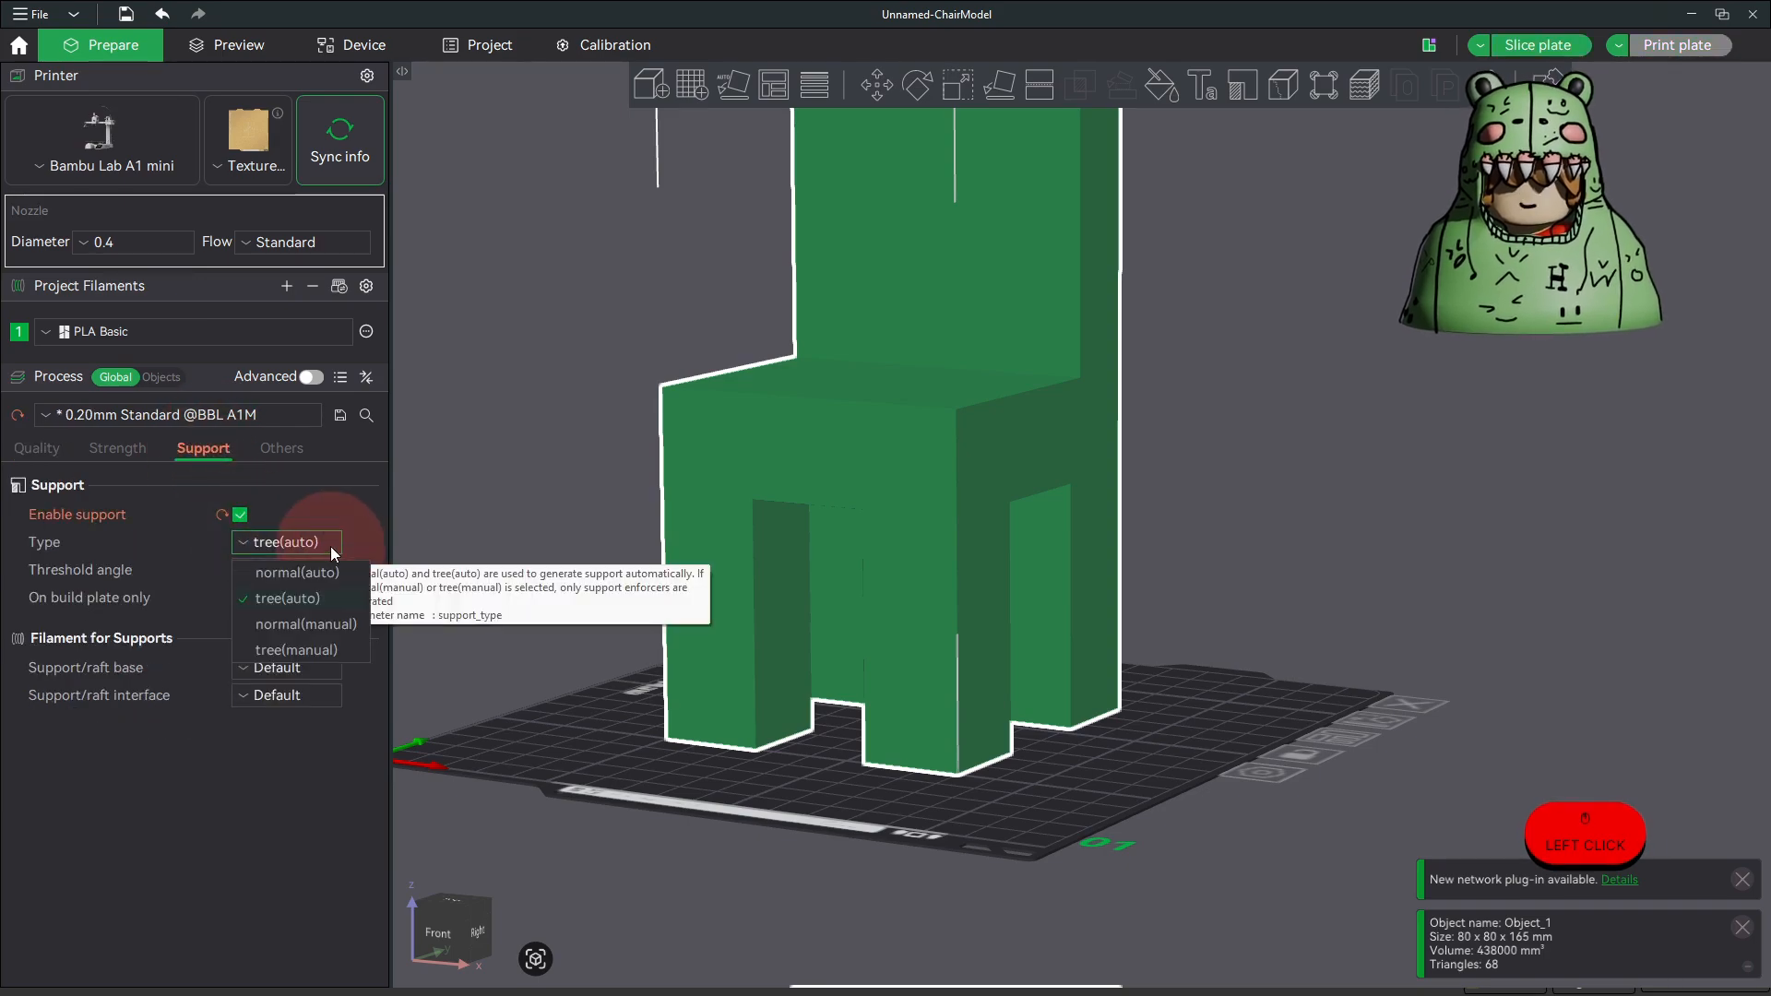
pyautogui.click(308, 604)
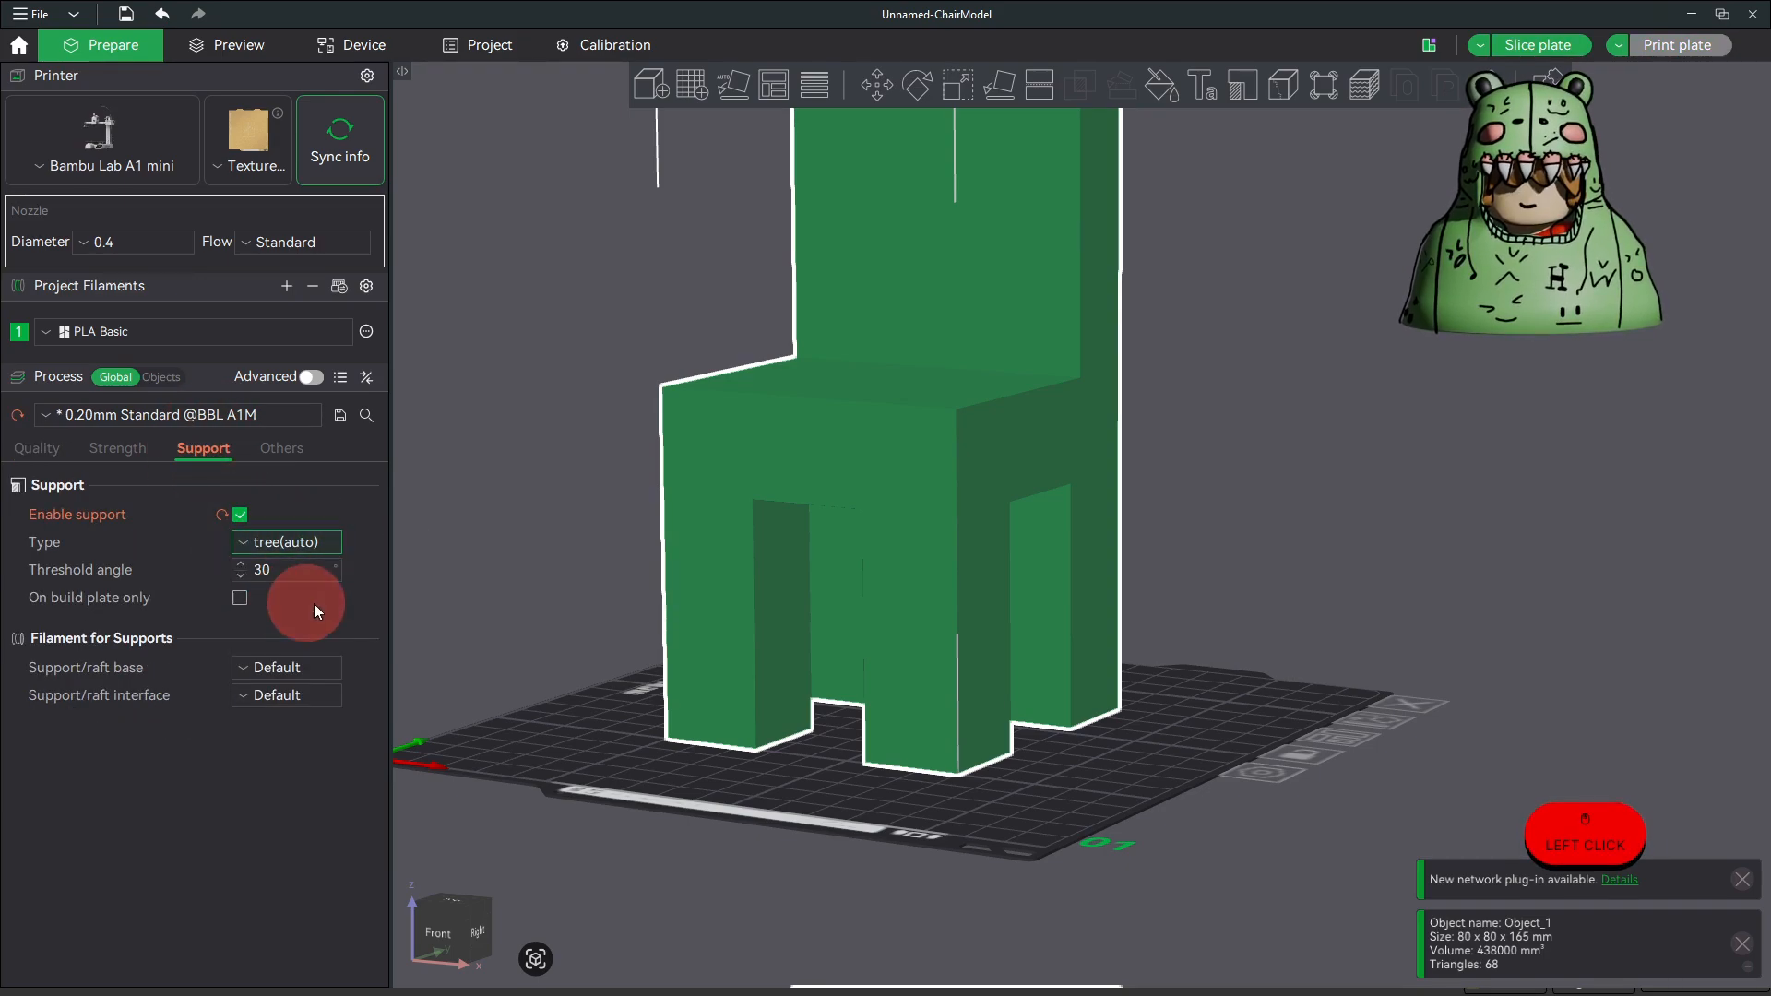
pyautogui.click(1526, 51)
pyautogui.moveTo(1013, 789); pyautogui.dragTo(546, 801)
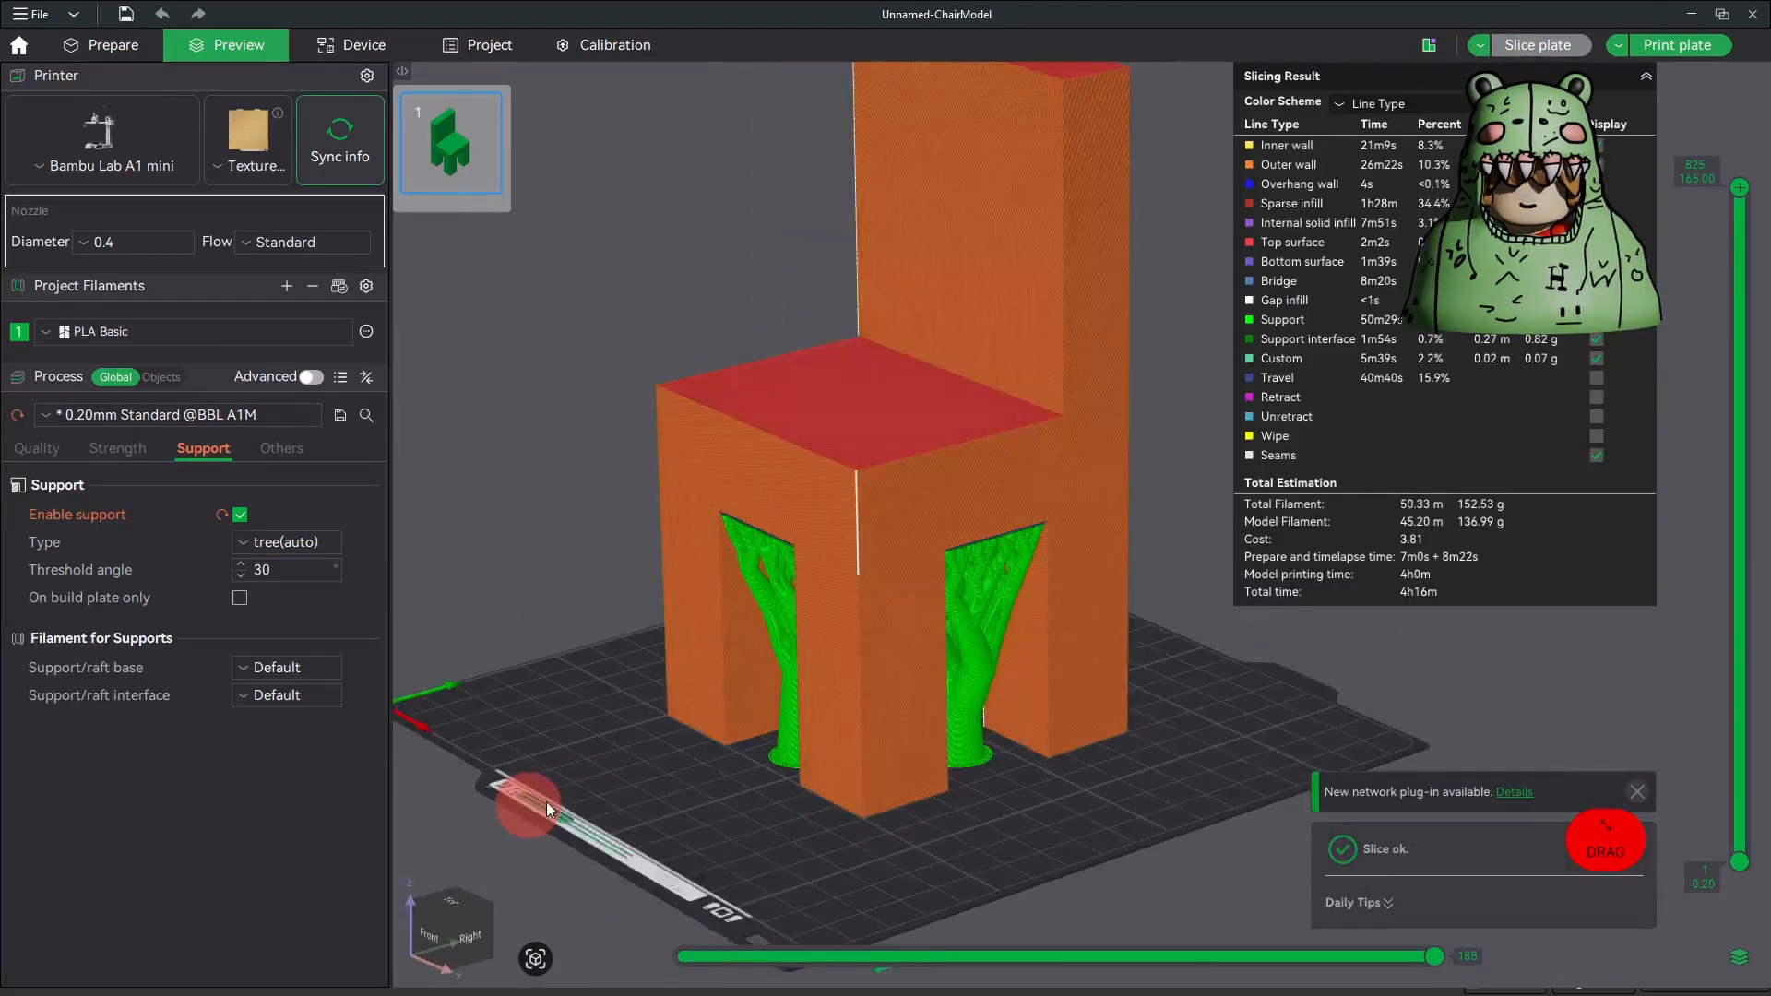
# Step: Review the print job's send options, close them without sending, and inspect the sliced chair with its supports
pyautogui.click(1706, 44)
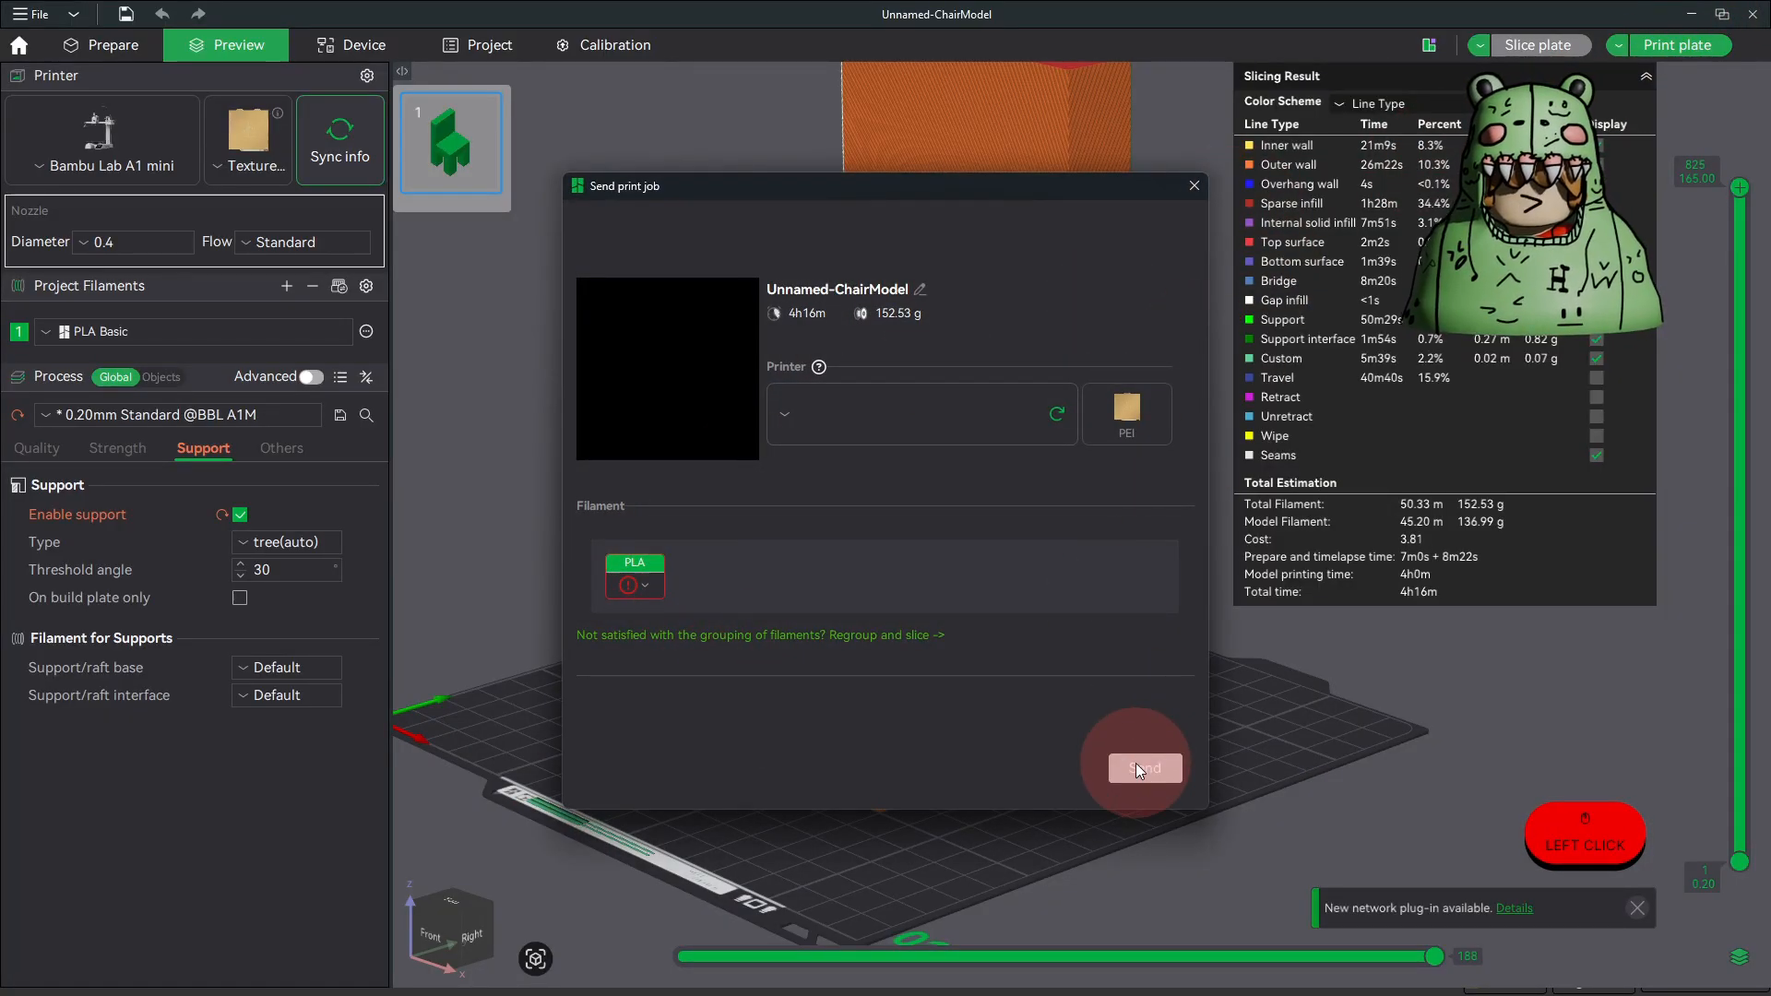
pyautogui.click(1195, 185)
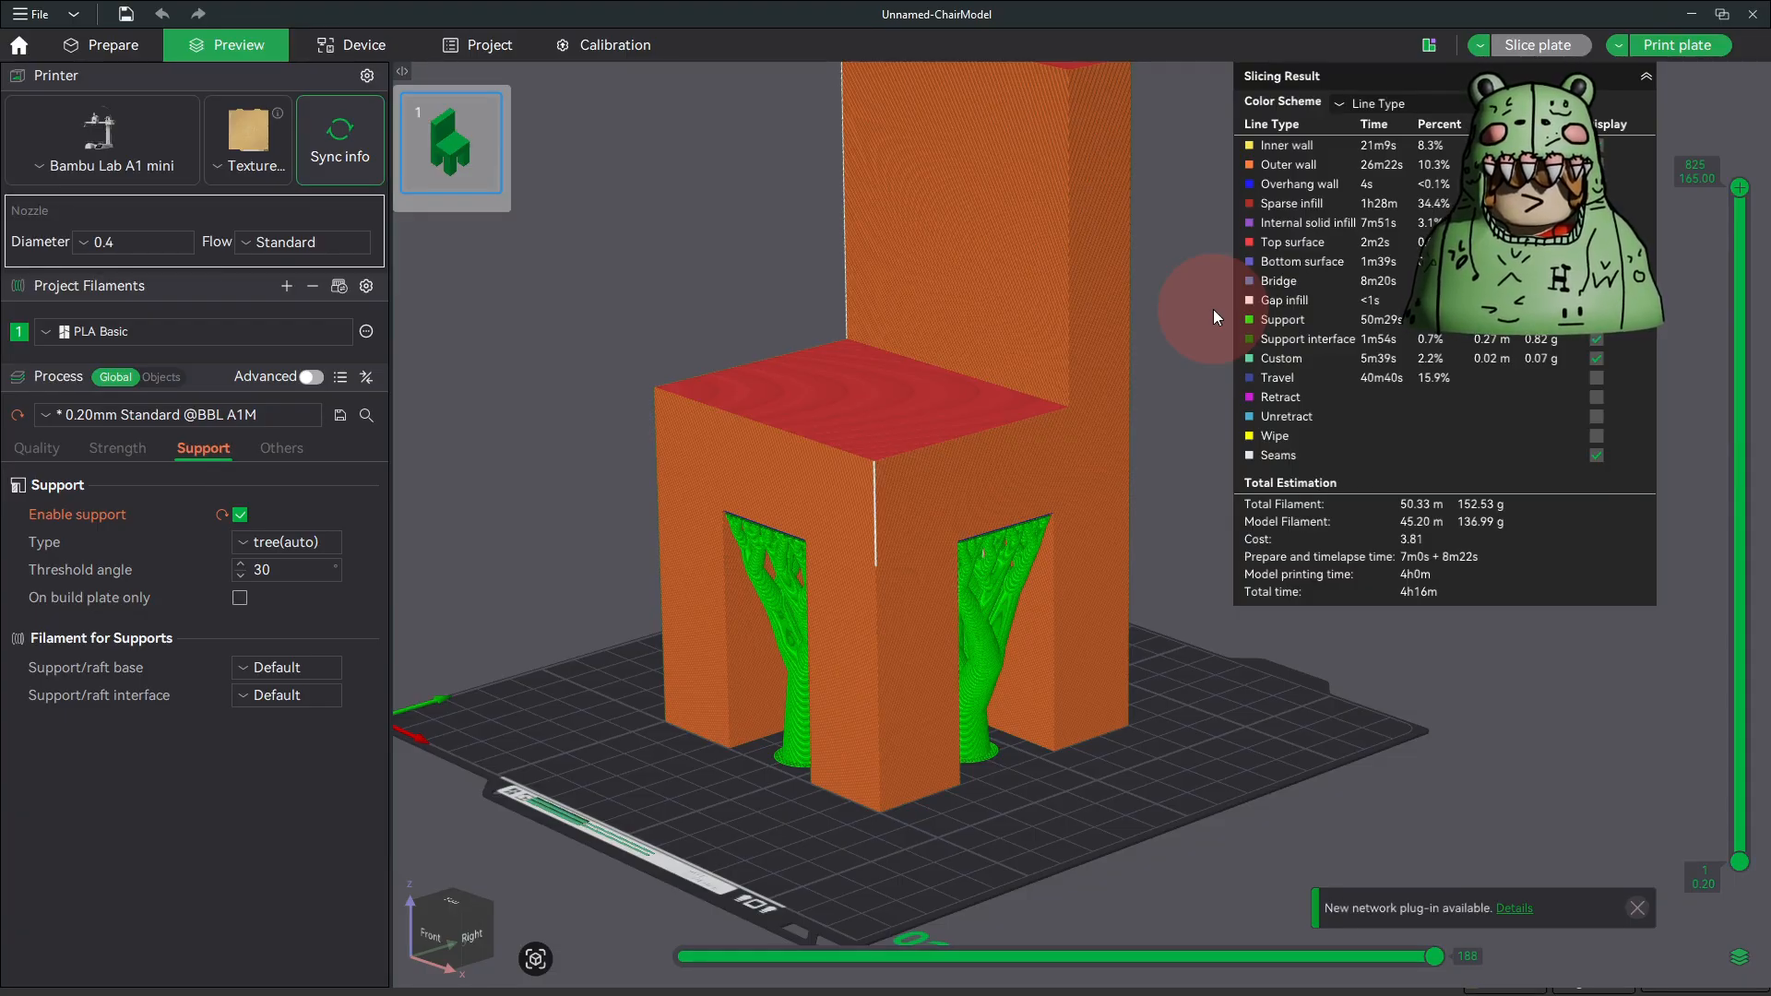
pyautogui.moveTo(1171, 356); pyautogui.dragTo(815, 390)
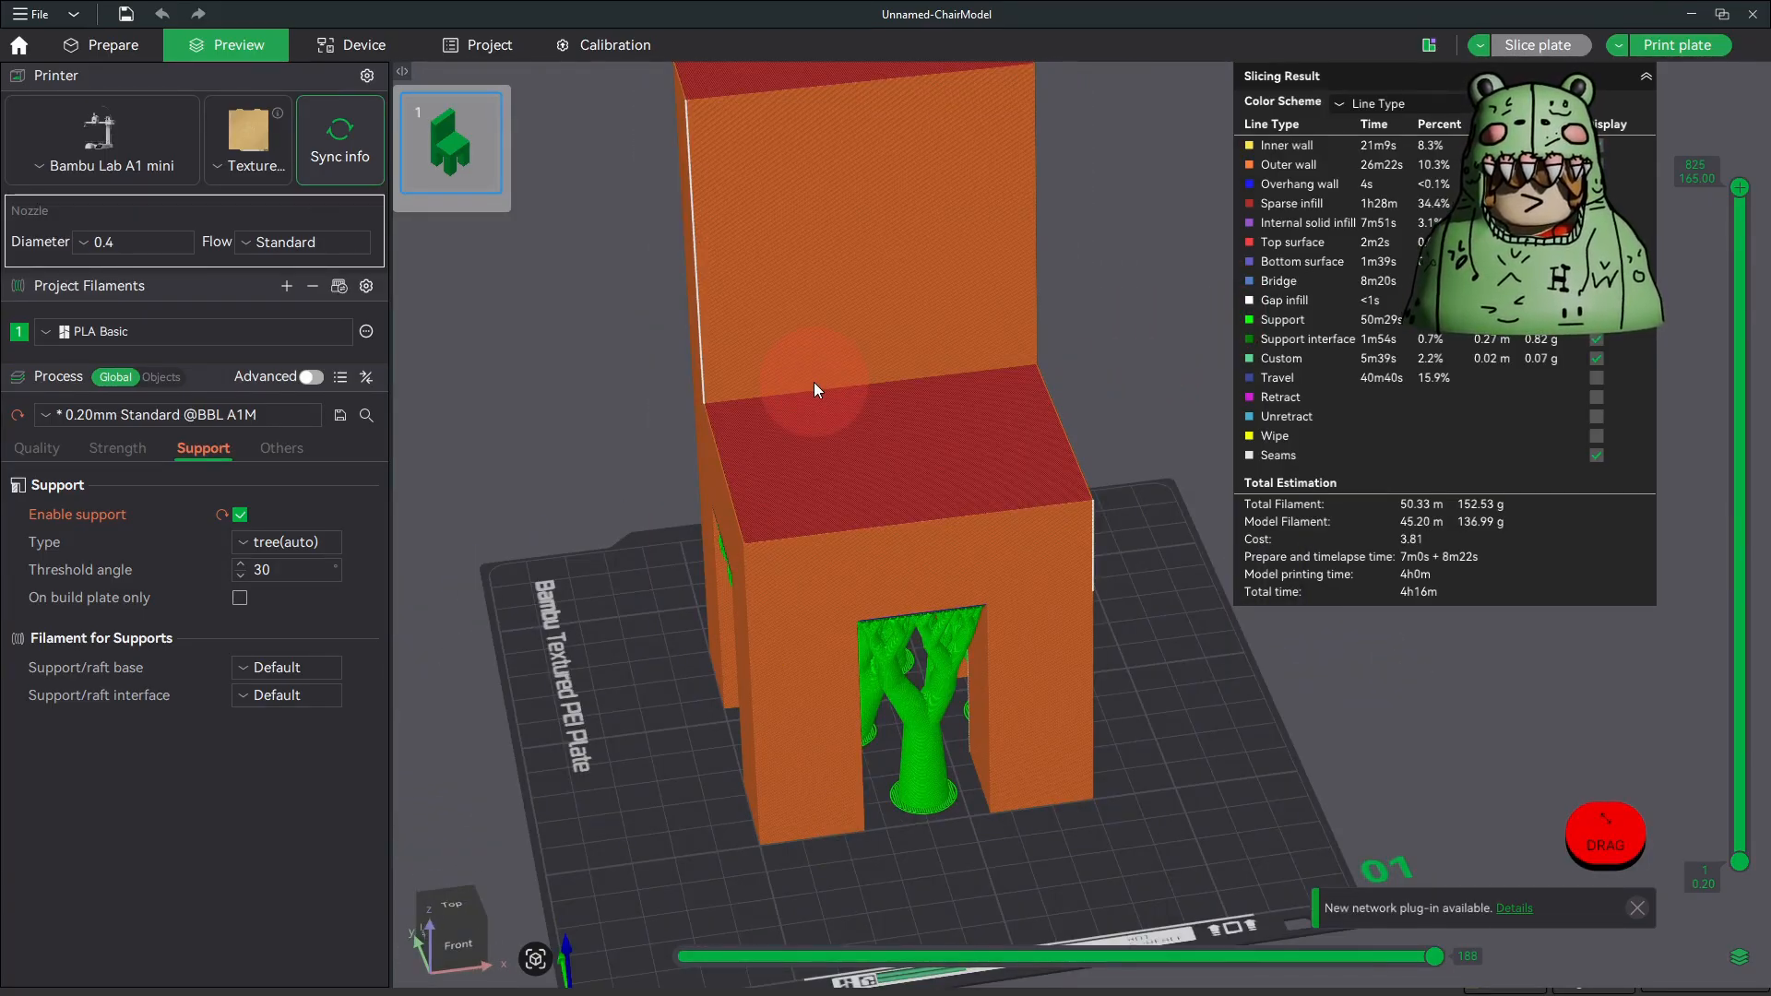